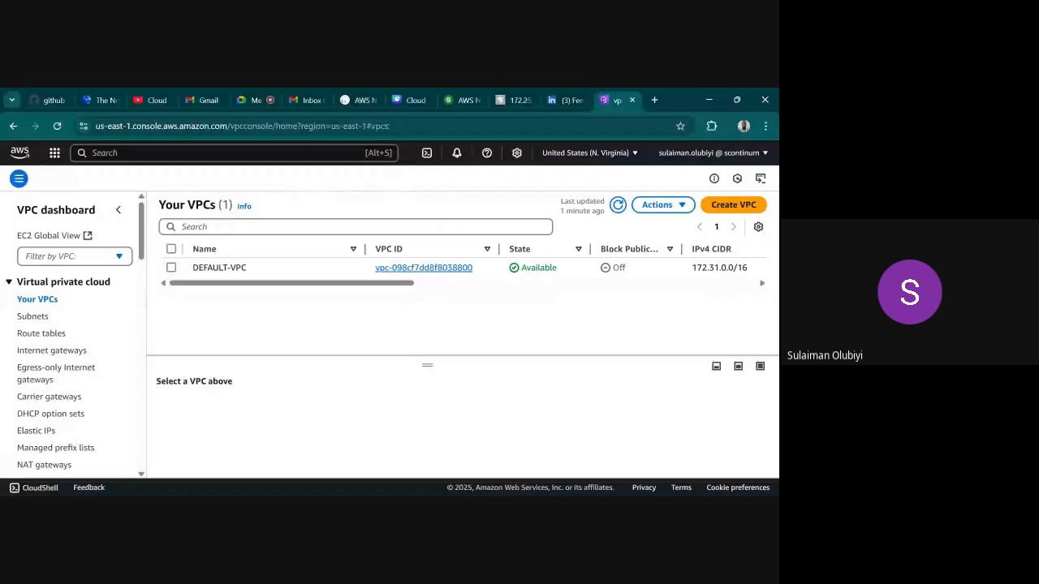
# Switch the console region to Europe (Ireland) eu-west-1 and view the details of BACKEND-vpc.
pyautogui.hotkey('alt', 'Tab')
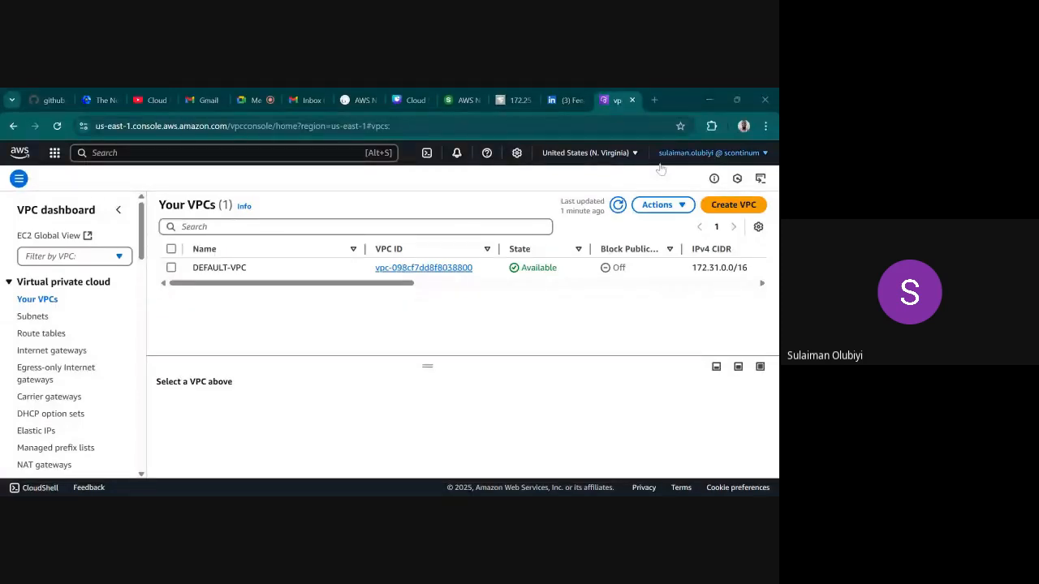
pyautogui.click(602, 158)
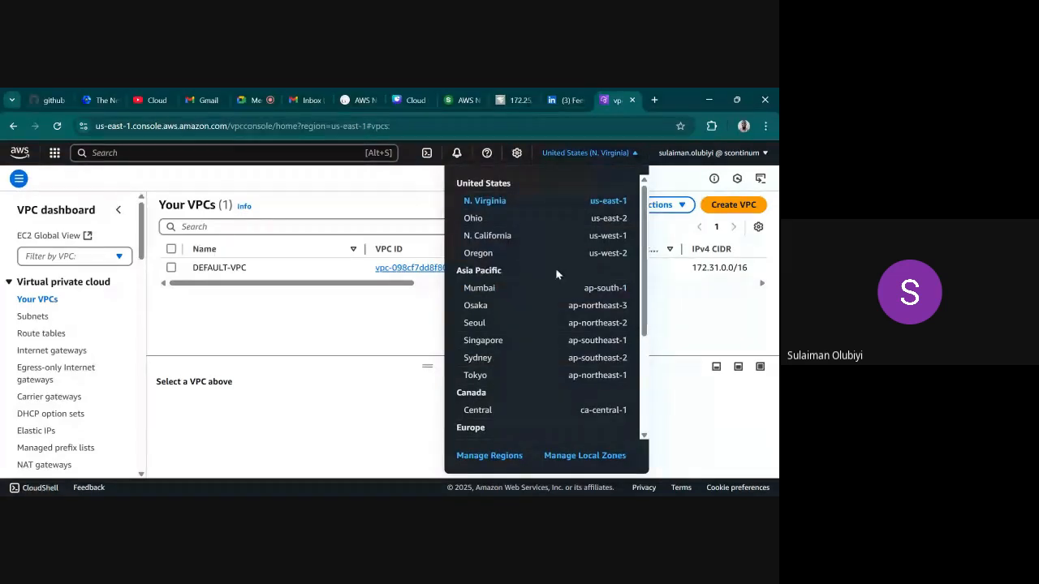
pyautogui.scroll(-2, 528, 348)
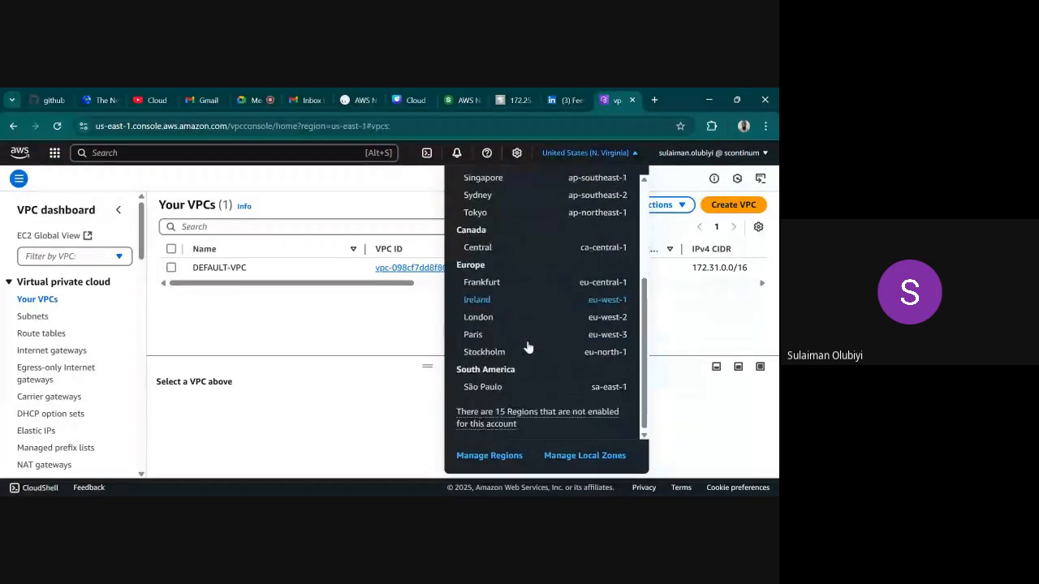
pyautogui.click(598, 301)
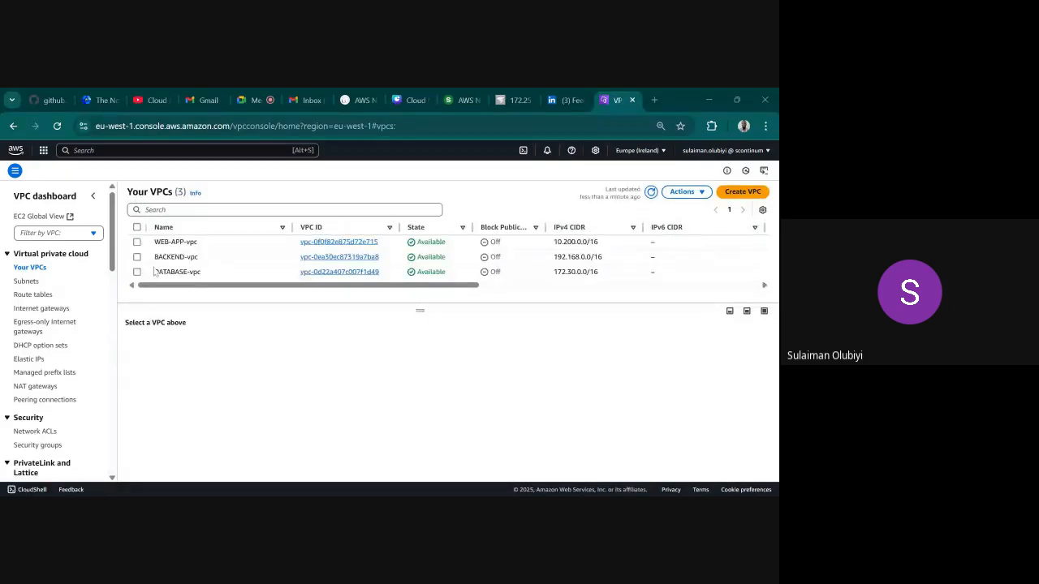
pyautogui.click(137, 256)
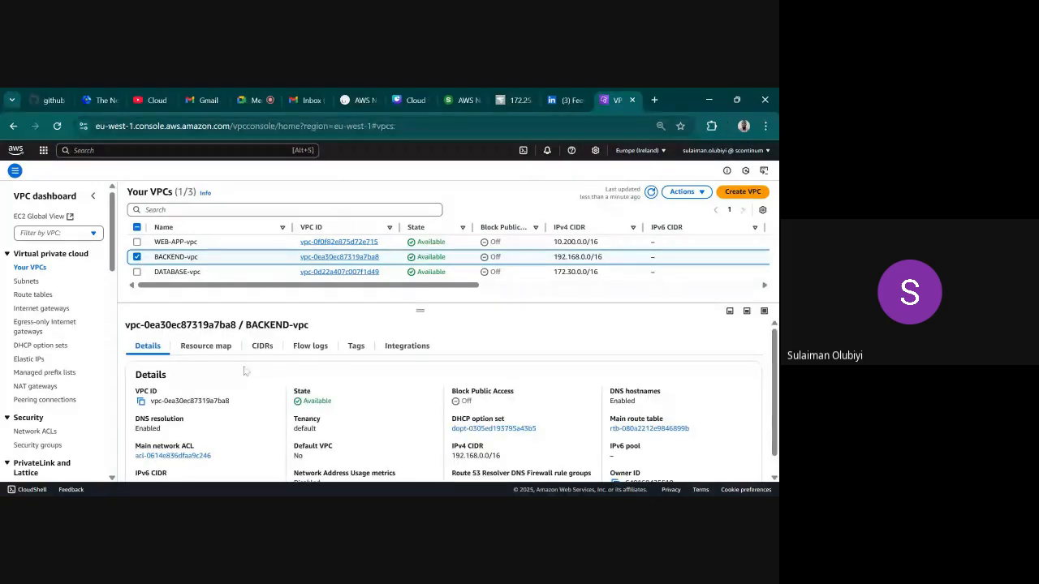
pyautogui.scroll(-1, 361, 404)
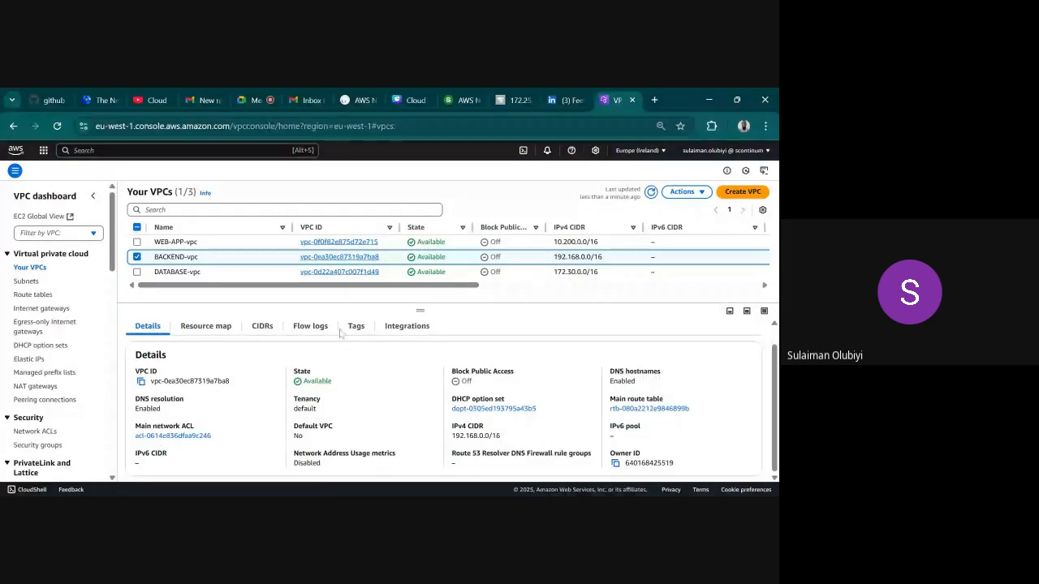
# Open the EC2 service in a separate browser tab and show its instances list.
pyautogui.click(43, 150)
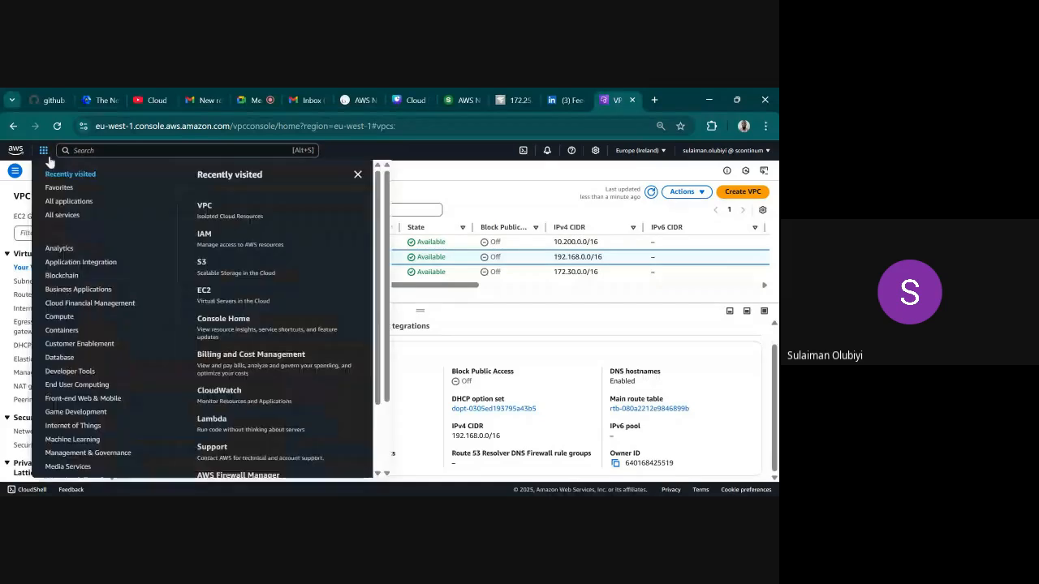
pyautogui.middleClick(203, 291)
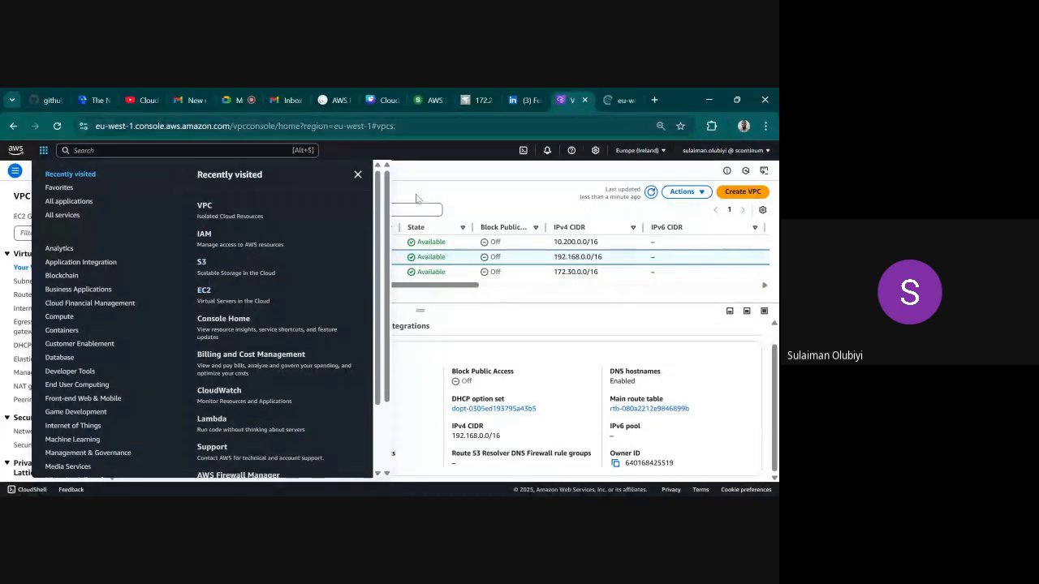
pyautogui.click(444, 189)
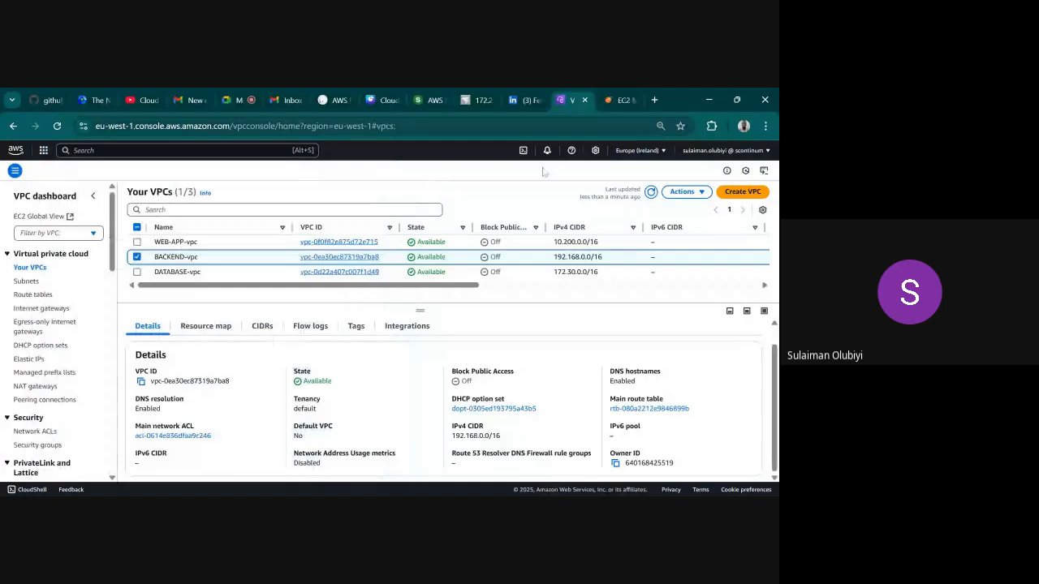
pyautogui.click(616, 100)
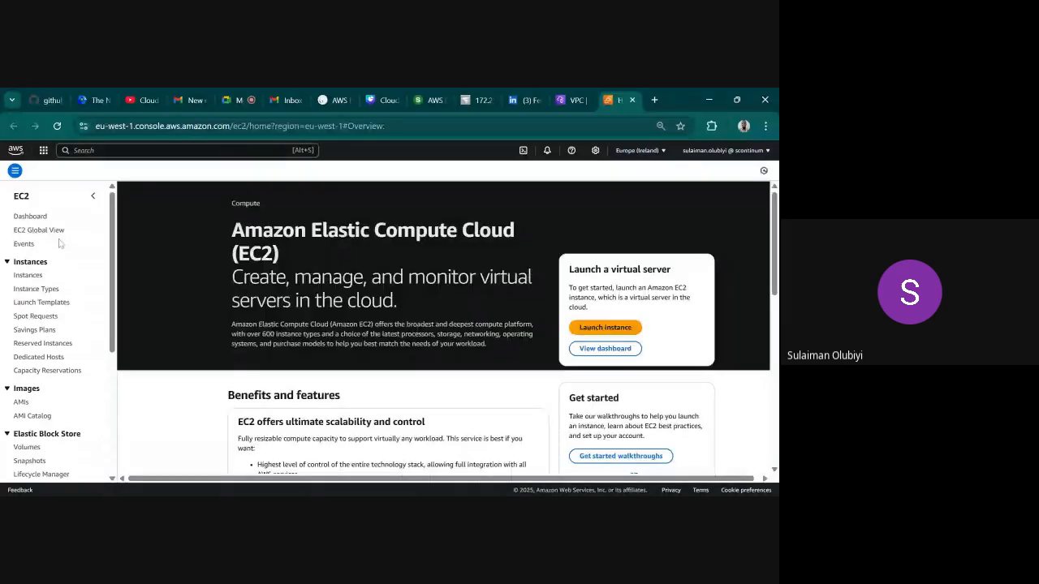
pyautogui.click(28, 275)
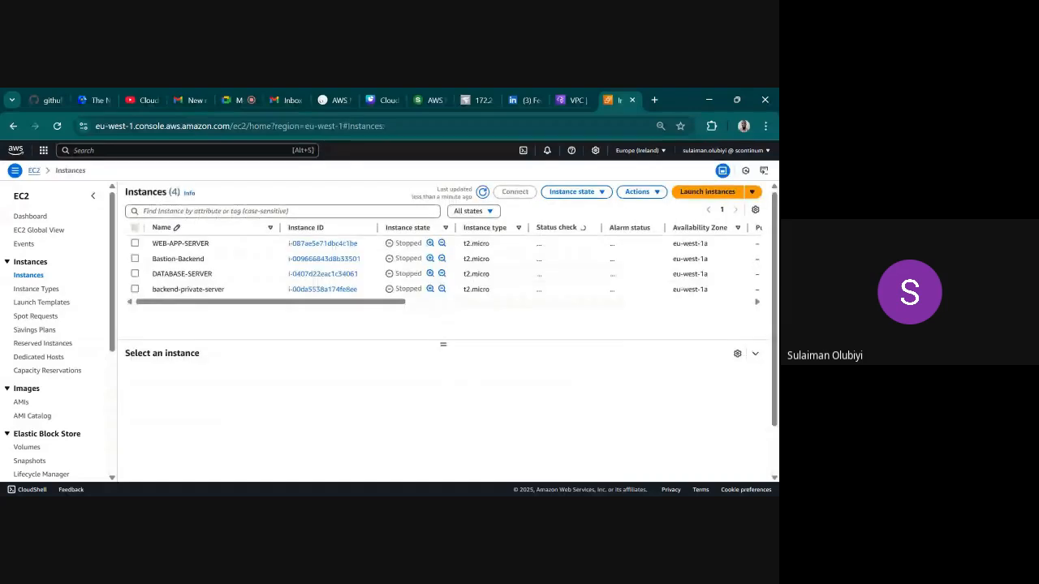
# Review the networking details of the backend-private-server instance, including its subnet and IP addresses.
pyautogui.click(135, 290)
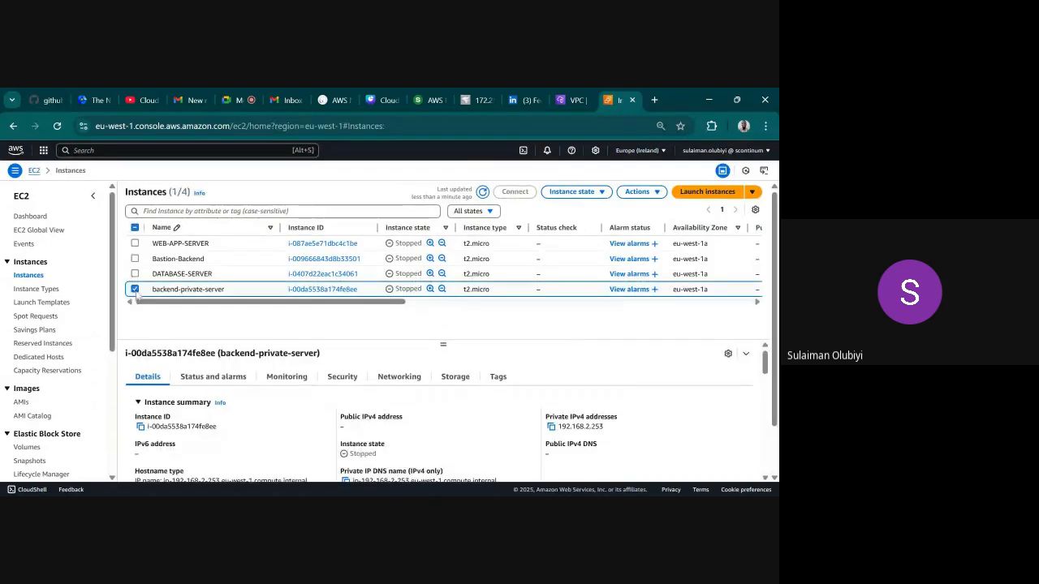
pyautogui.click(394, 385)
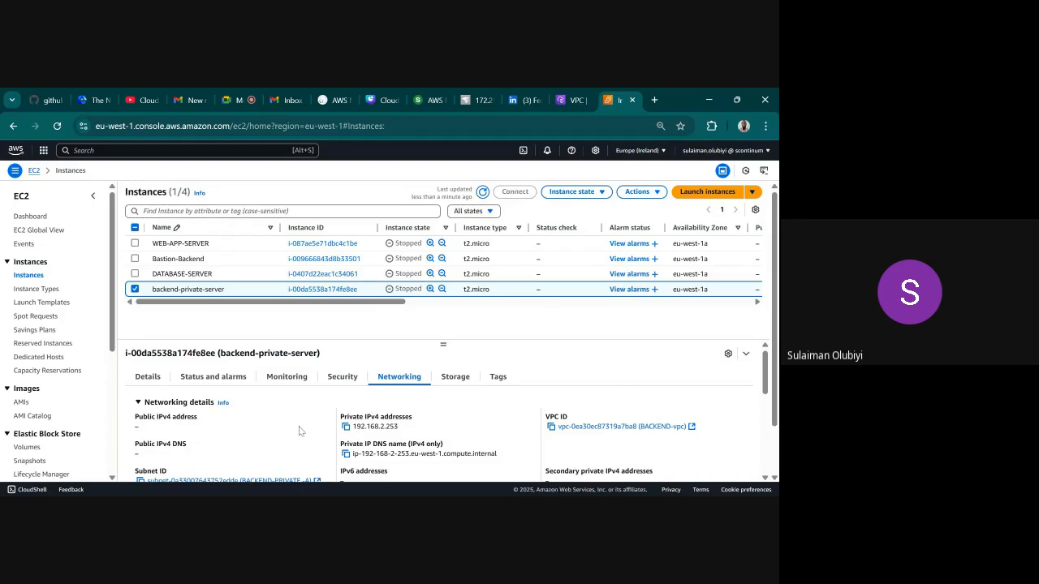
pyautogui.scroll(-1, 298, 431)
pyautogui.scroll(-1, 298, 430)
pyautogui.scroll(2, 283, 433)
pyautogui.scroll(-1, 266, 442)
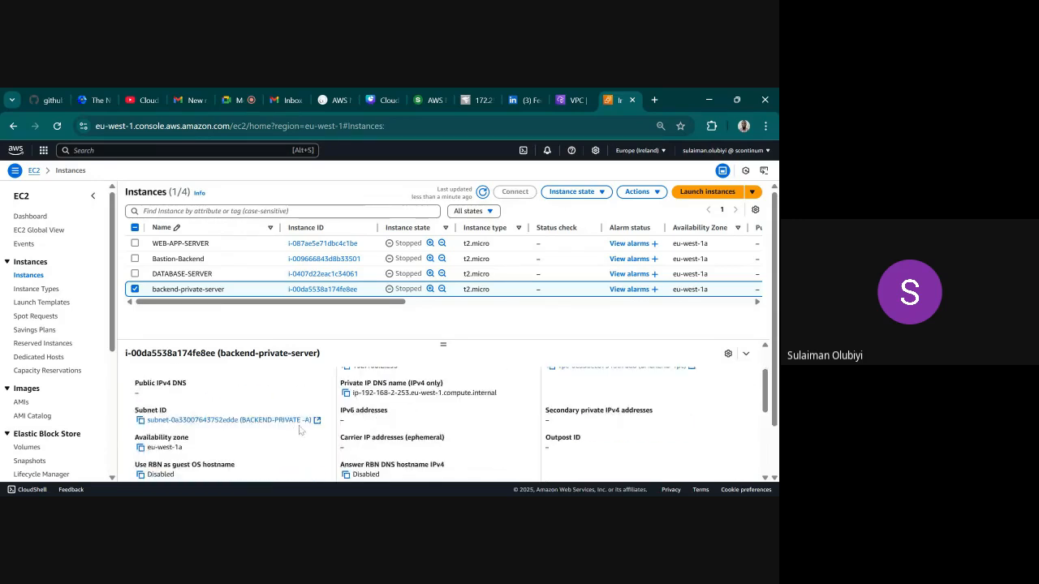
pyautogui.scroll(1, 234, 455)
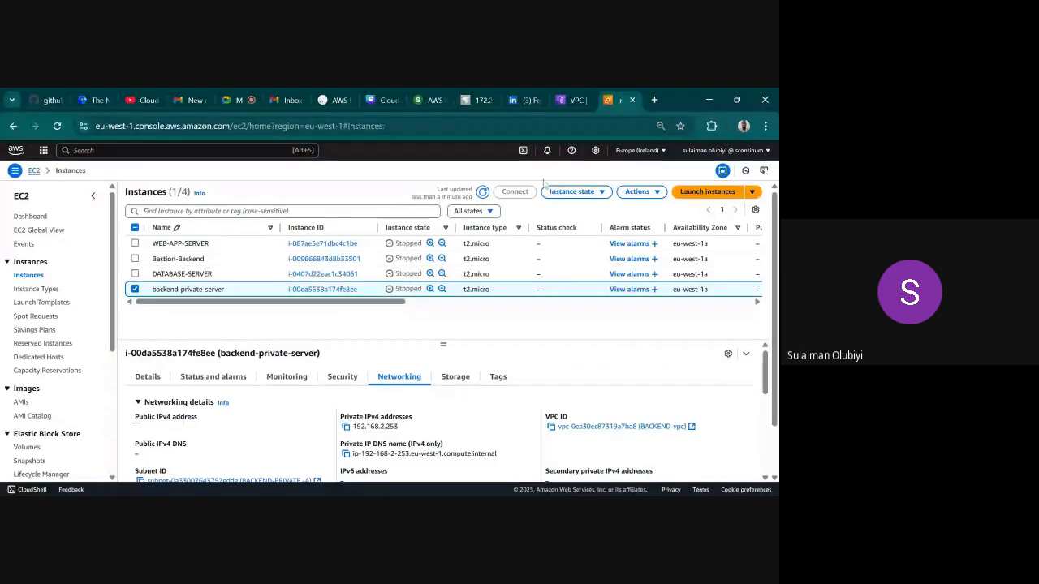
# Start the backend-private-server instance.
pyautogui.hotkey('alt', 'Tab')
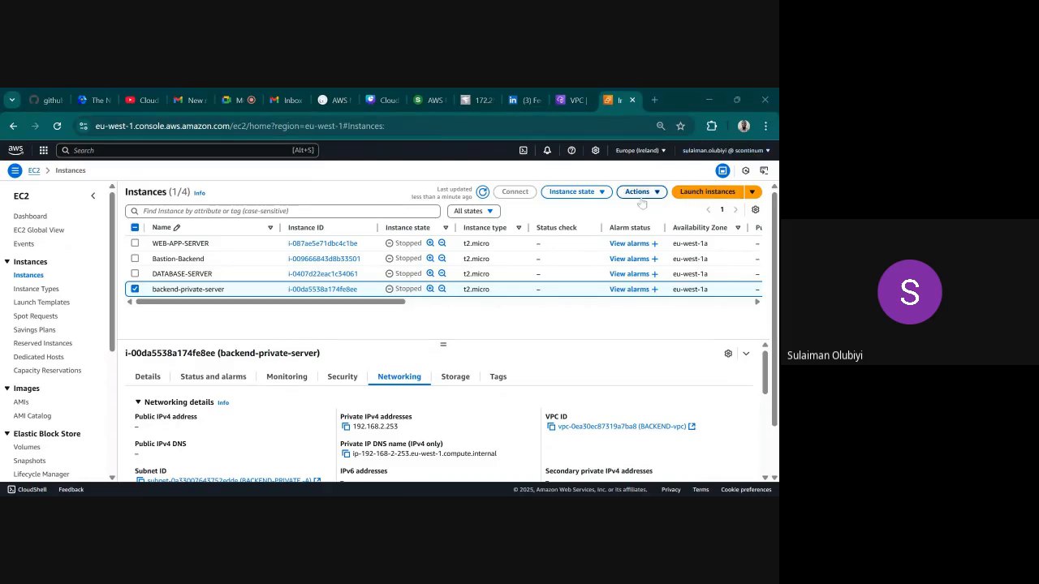
pyautogui.click(596, 197)
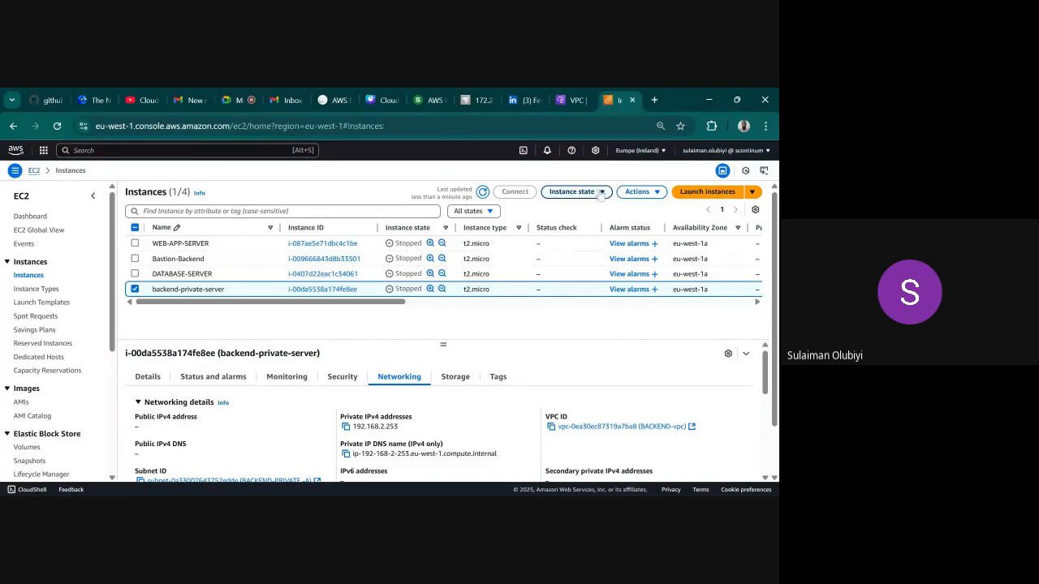
pyautogui.click(596, 195)
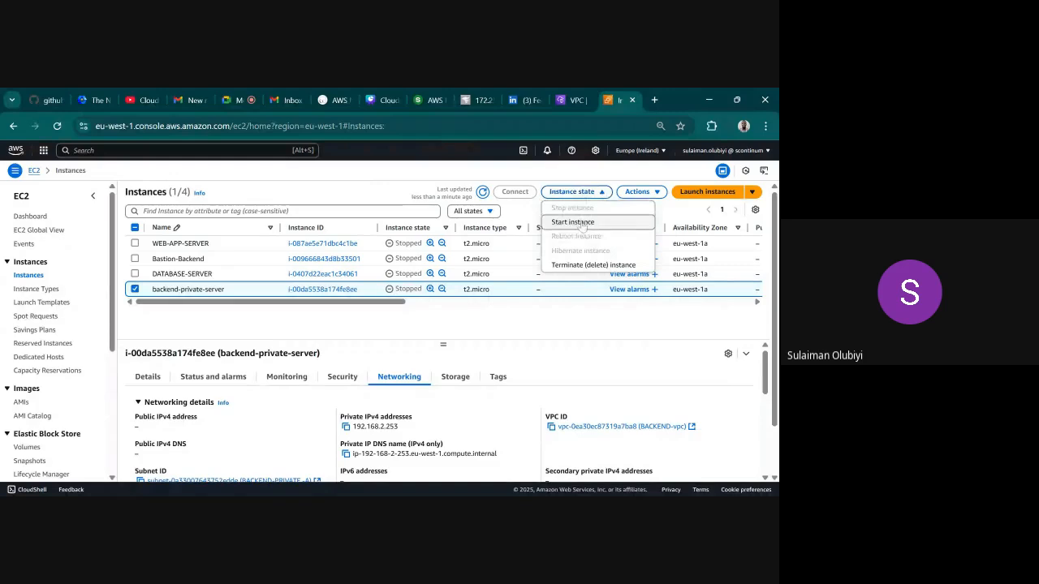
pyautogui.click(579, 224)
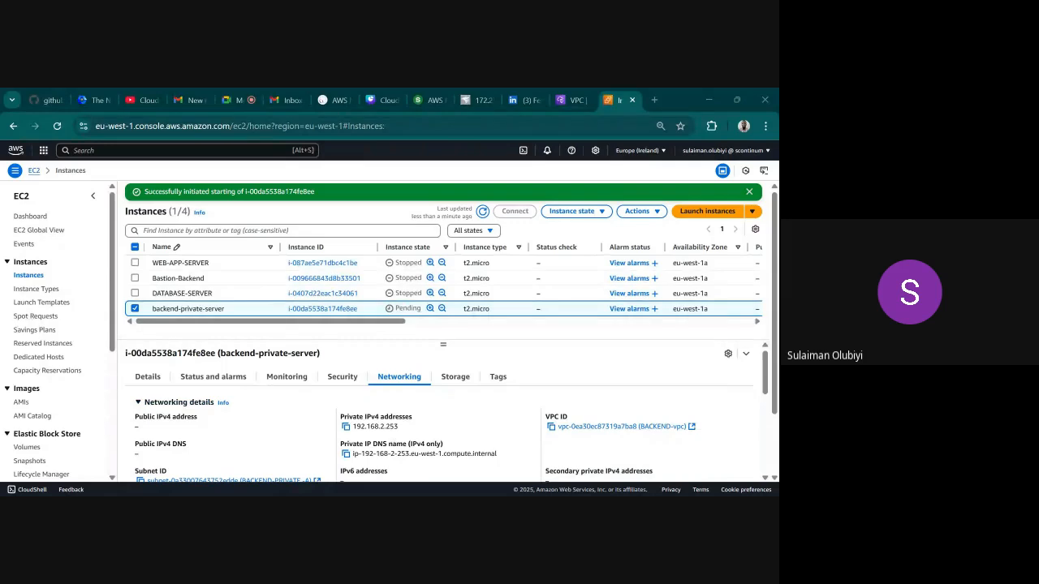
# Refresh the instances list and check backend-private-server's state, subnet and network interface details.
pyautogui.scroll(-1, 309, 423)
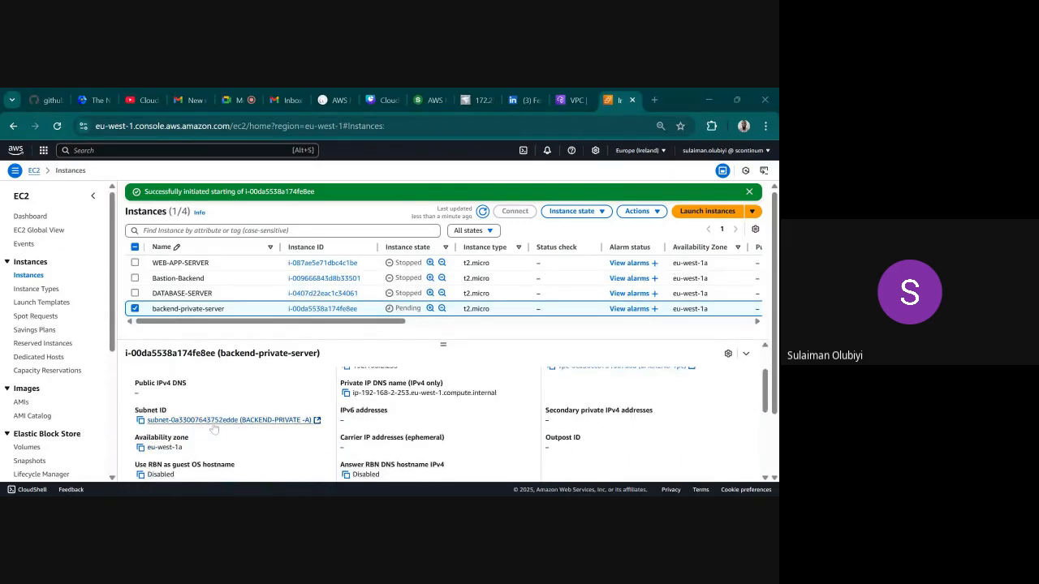
pyautogui.scroll(1, 329, 430)
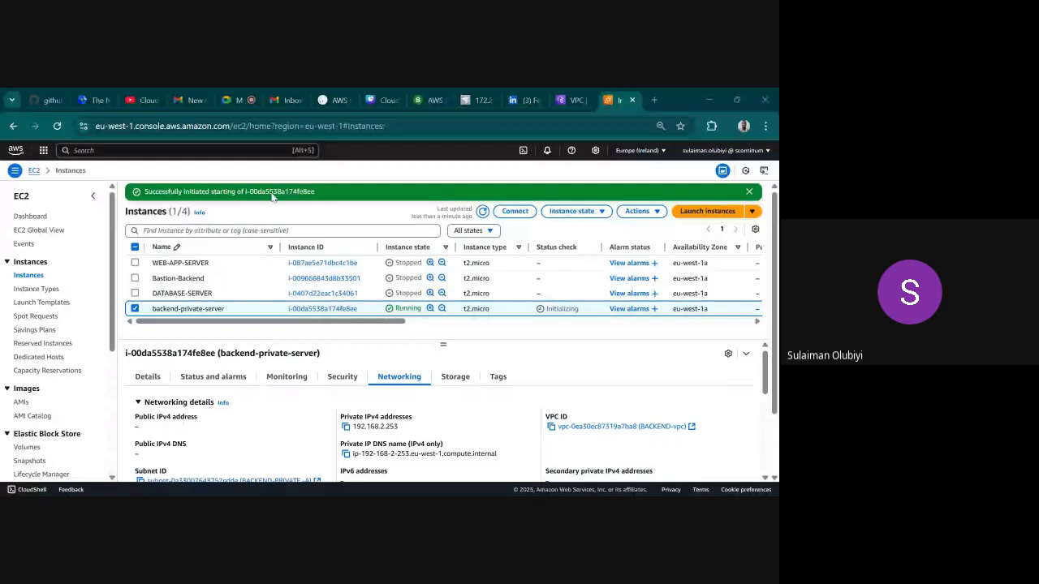
pyautogui.click(482, 212)
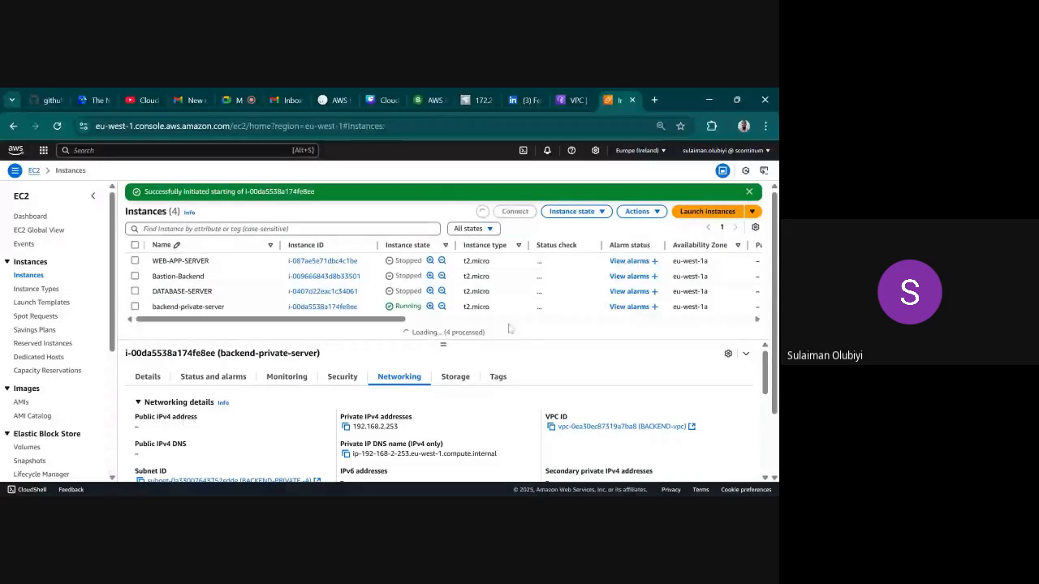
pyautogui.scroll(-2, 308, 409)
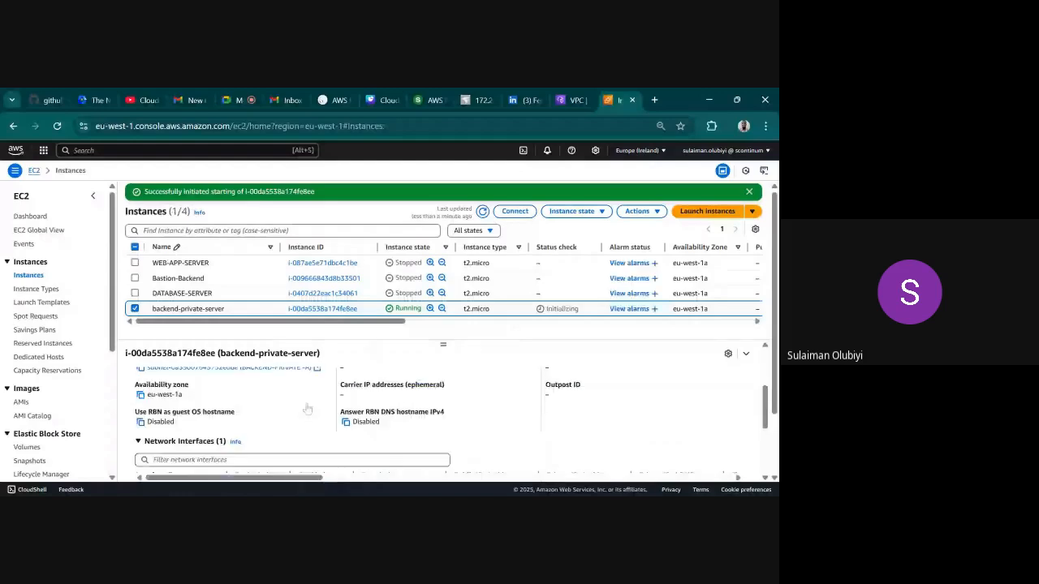
pyautogui.scroll(-1, 308, 409)
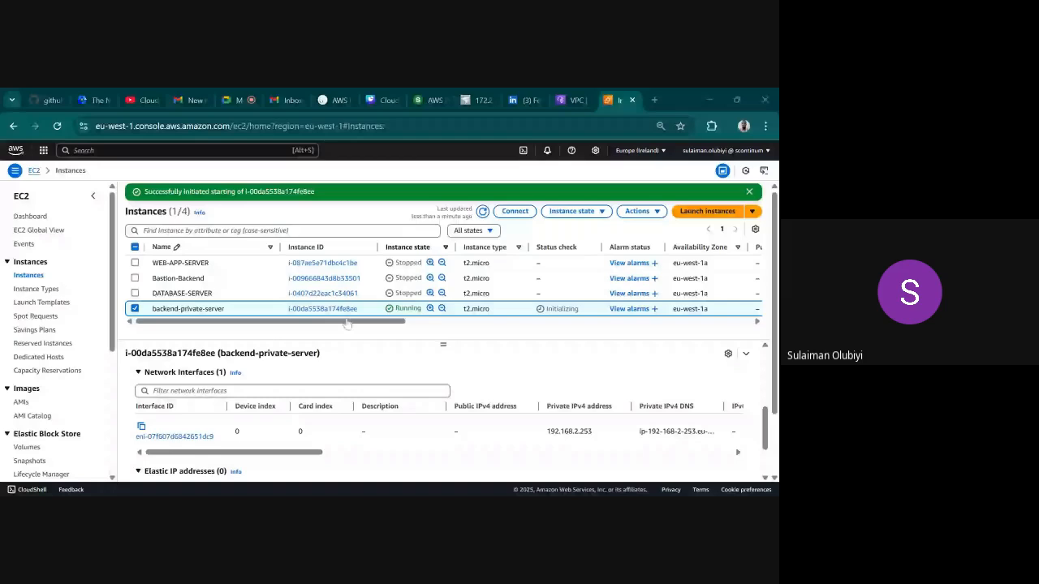
# Open the connection options for backend-private-server and review the Session Manager and EC2 Instance Connect methods.
pyautogui.click(515, 211)
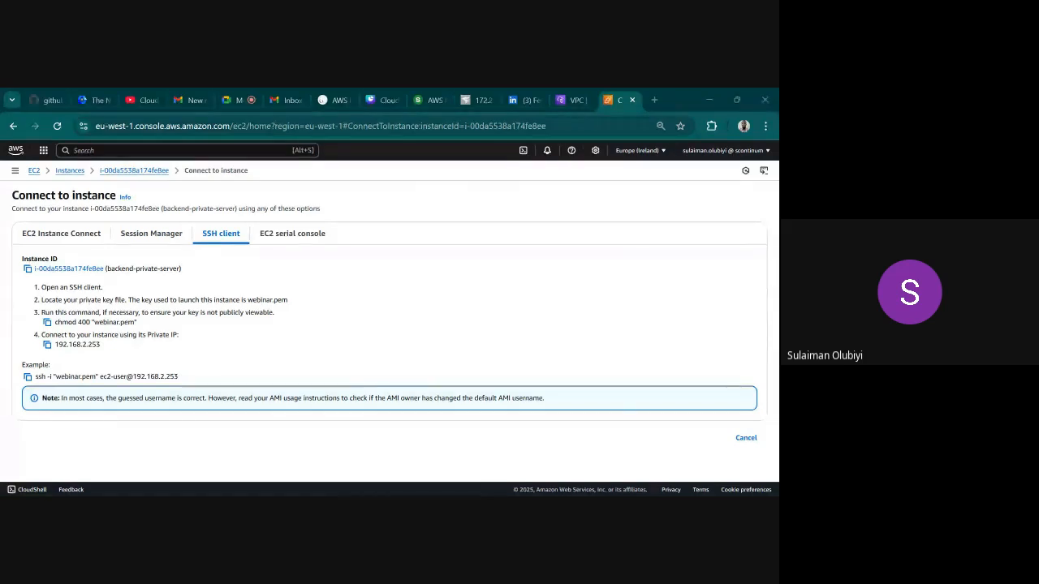
pyautogui.click(161, 242)
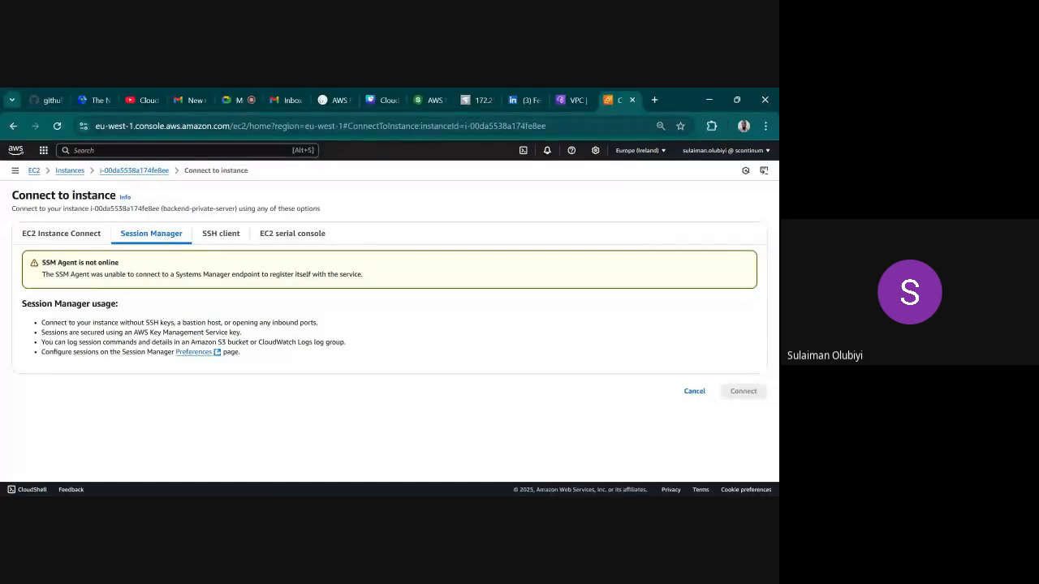
pyautogui.click(85, 235)
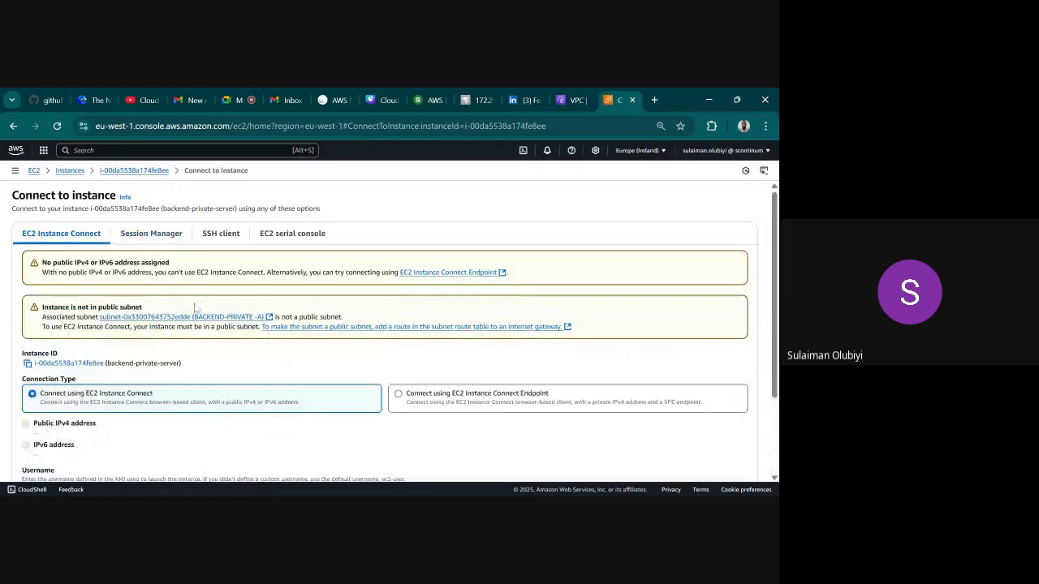
pyautogui.scroll(-1, 193, 308)
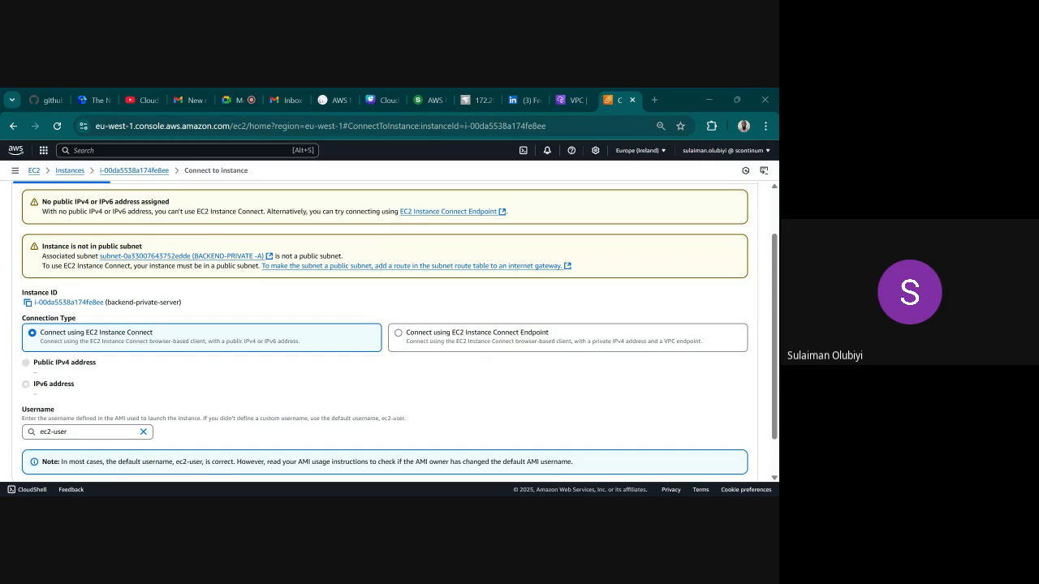
# Set the connection type to EC2 Instance Connect Endpoint and start creating a new endpoint.
pyautogui.click(398, 343)
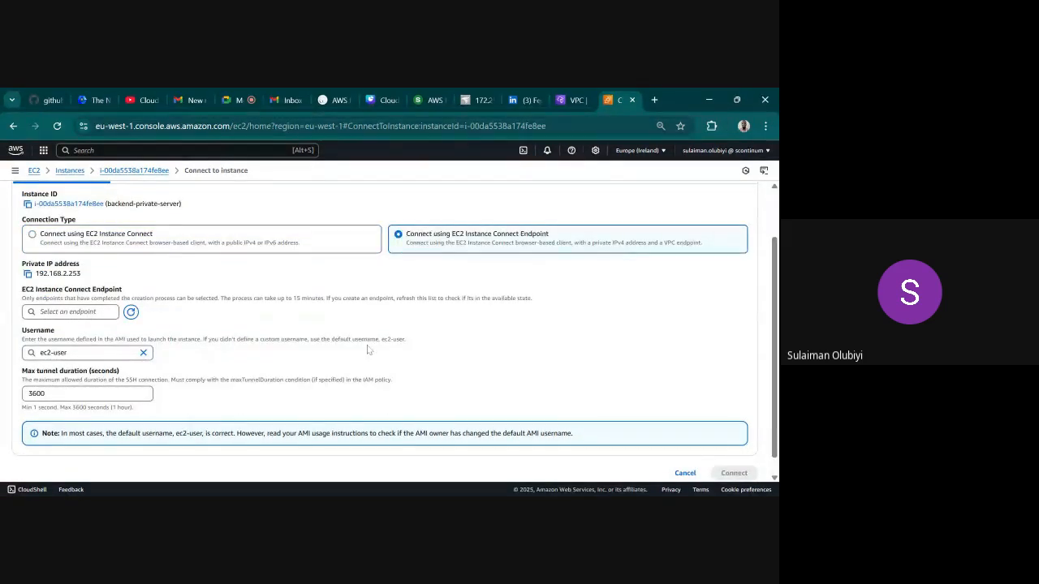
pyautogui.click(74, 312)
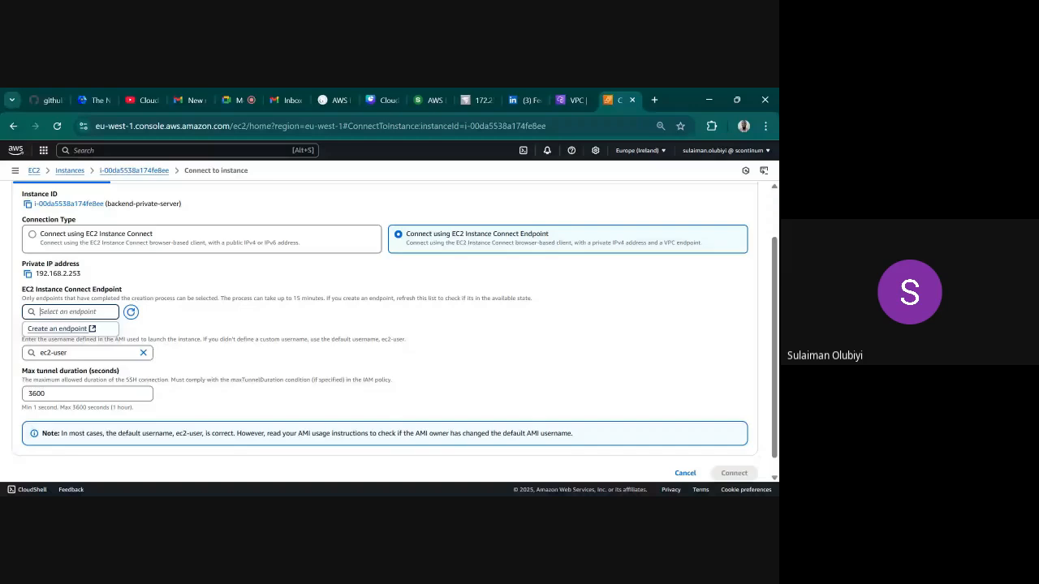
pyautogui.click(61, 328)
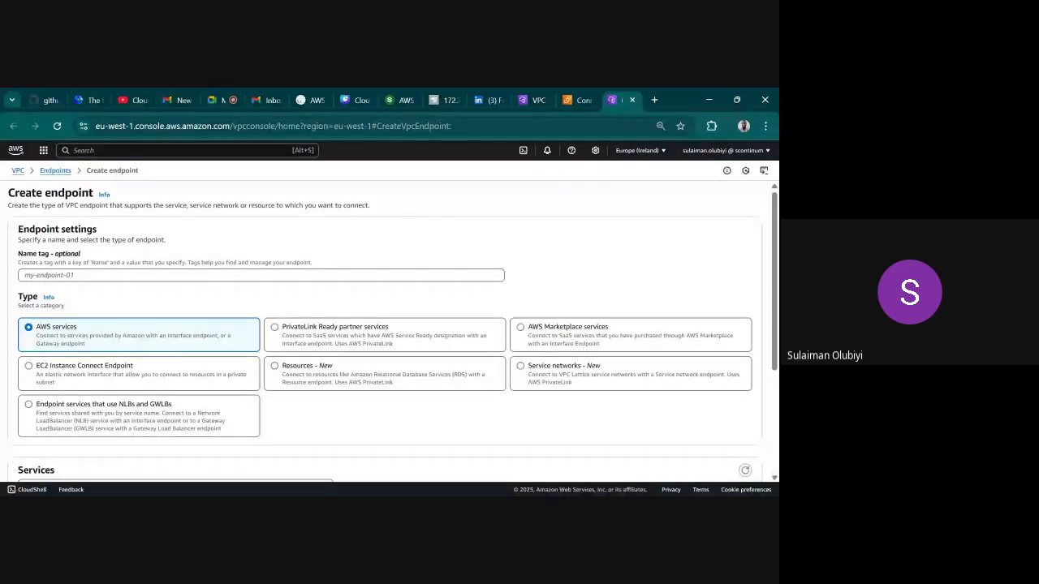
# Name the endpoint backend-ssh-endpoint and set its type to EC2 Instance Connect Endpoint.
pyautogui.click(261, 275)
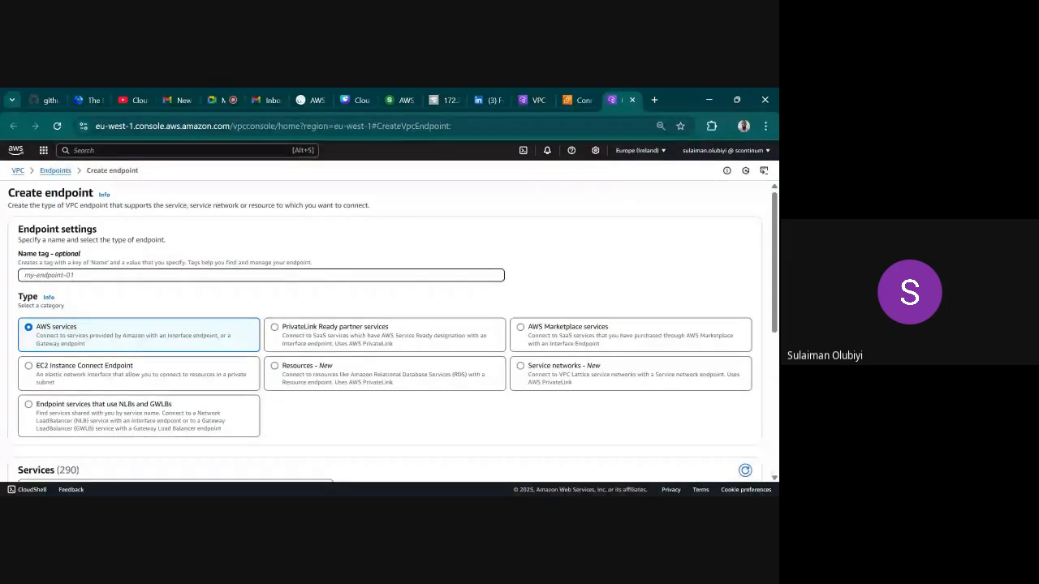
pyautogui.write('backend')
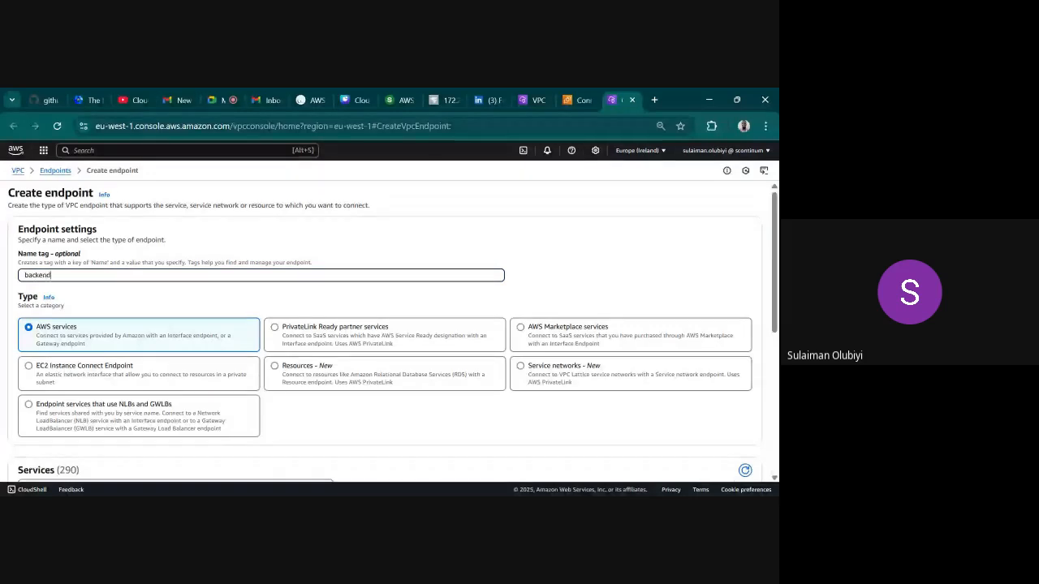
pyautogui.write('-ssh-endpoint')
pyautogui.click(31, 371)
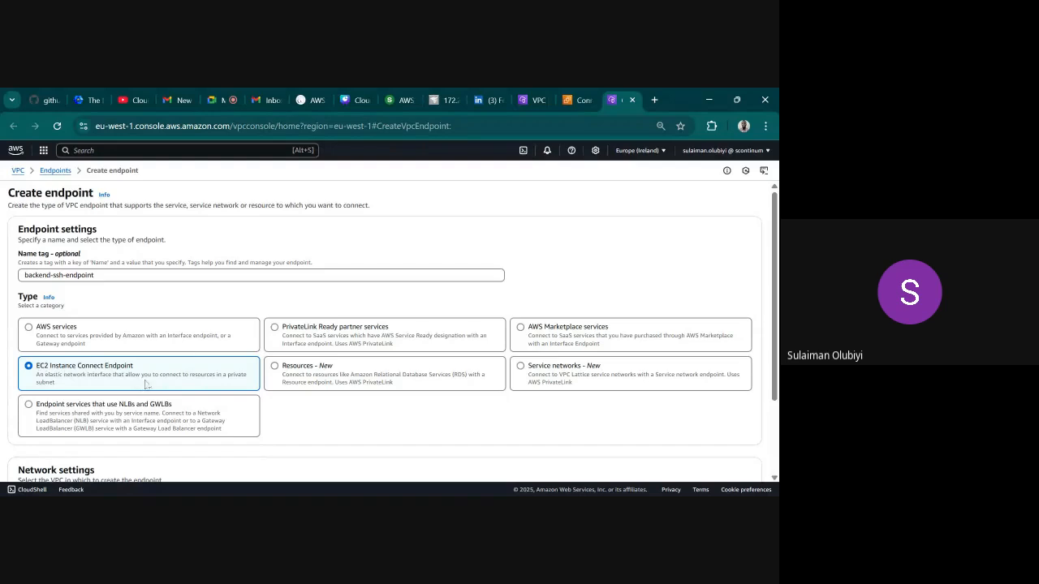
# Set the endpoint's VPC to BACKEND-vpc and review its available security groups and subnet setting.
pyautogui.scroll(-2, 148, 385)
pyautogui.click(97, 414)
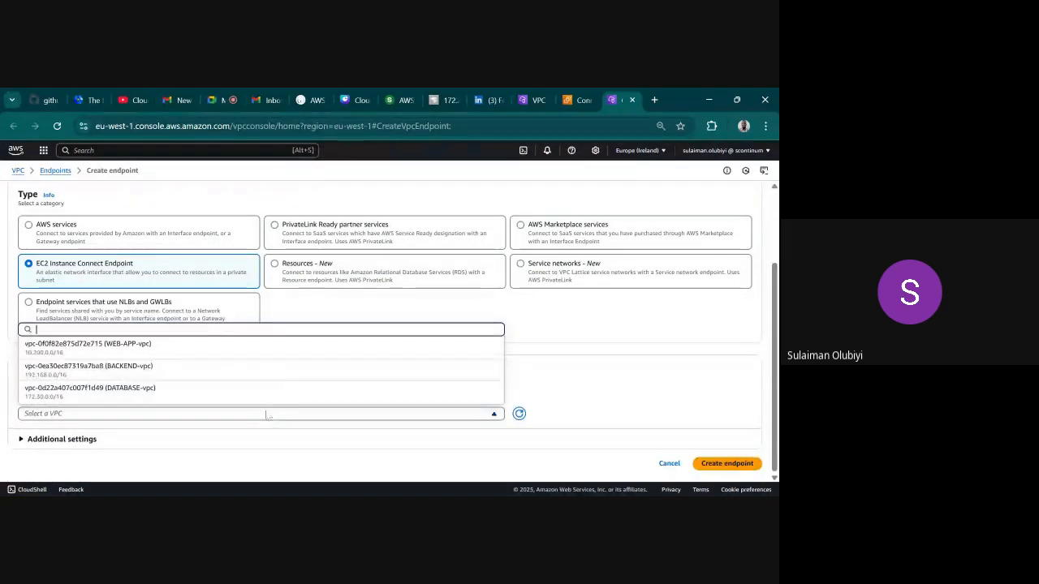
pyautogui.click(97, 371)
pyautogui.scroll(-4, 174, 406)
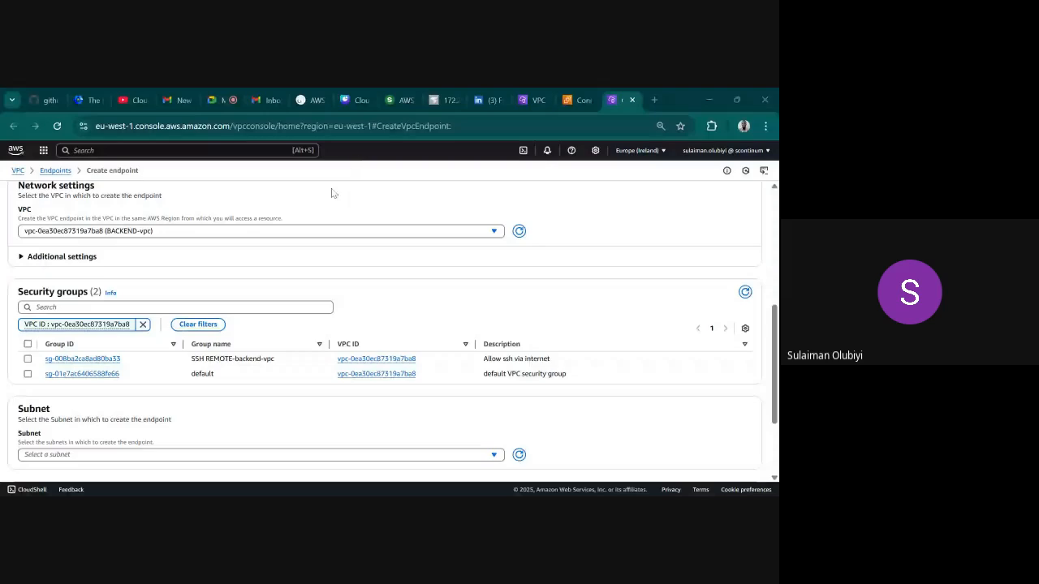
pyautogui.scroll(-1, 249, 373)
pyautogui.scroll(1, 262, 357)
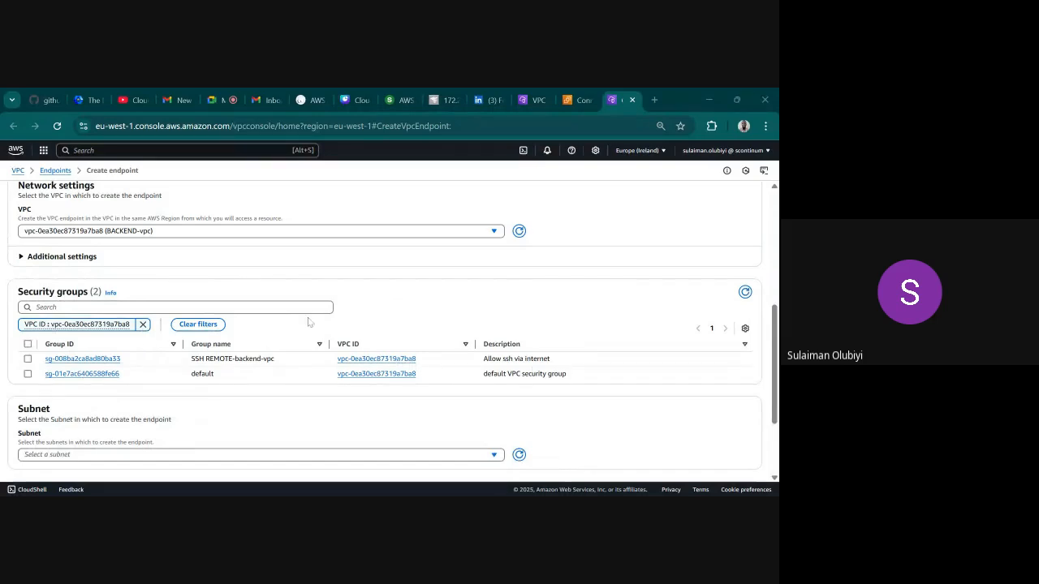
# Switch to the VPC dashboard's security groups list and start creating a new security group.
pyautogui.click(538, 99)
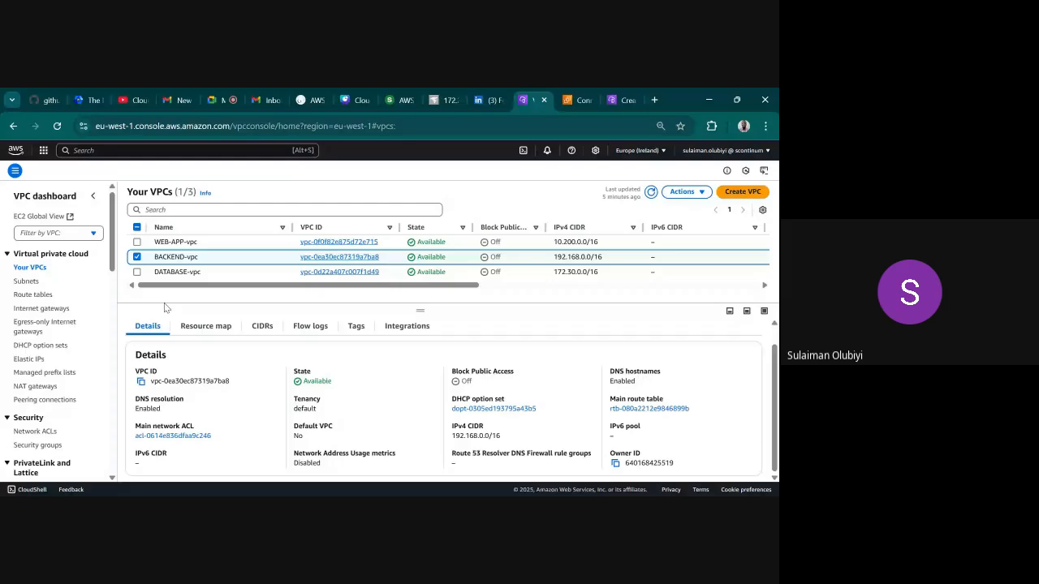
pyautogui.scroll(-3, 57, 341)
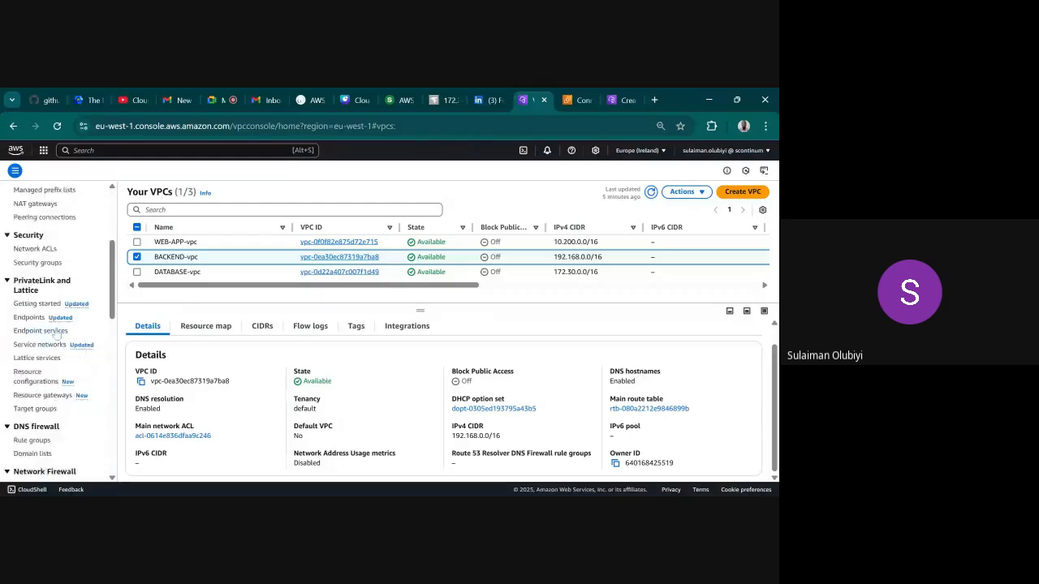
pyautogui.scroll(1, 55, 334)
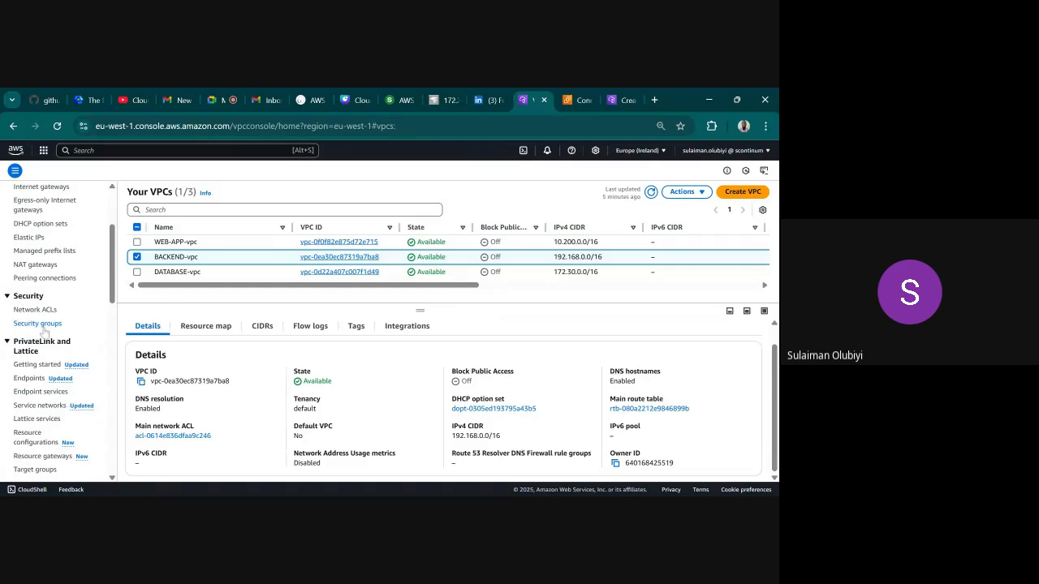
pyautogui.click(48, 325)
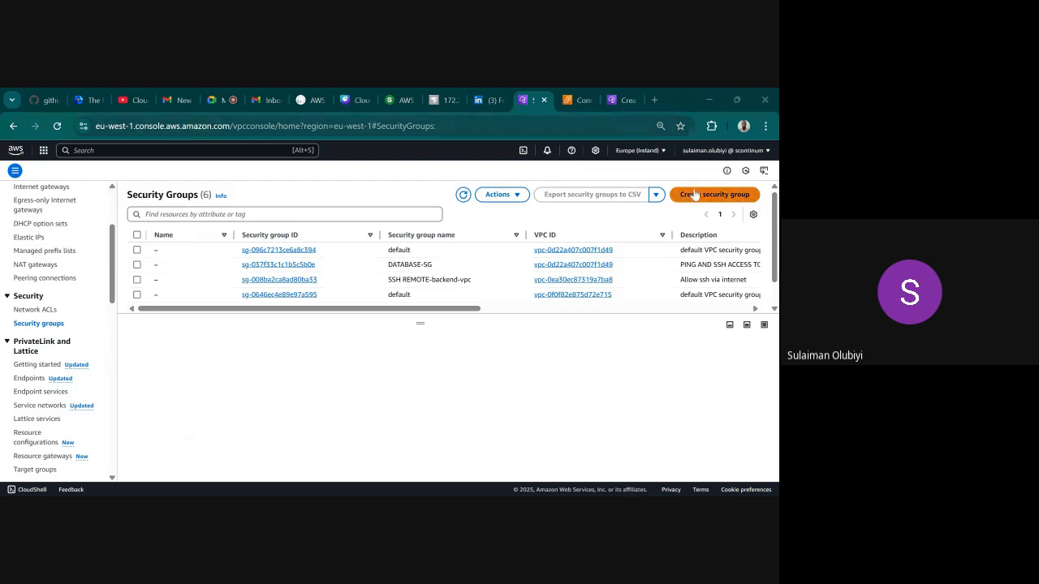
pyautogui.click(690, 194)
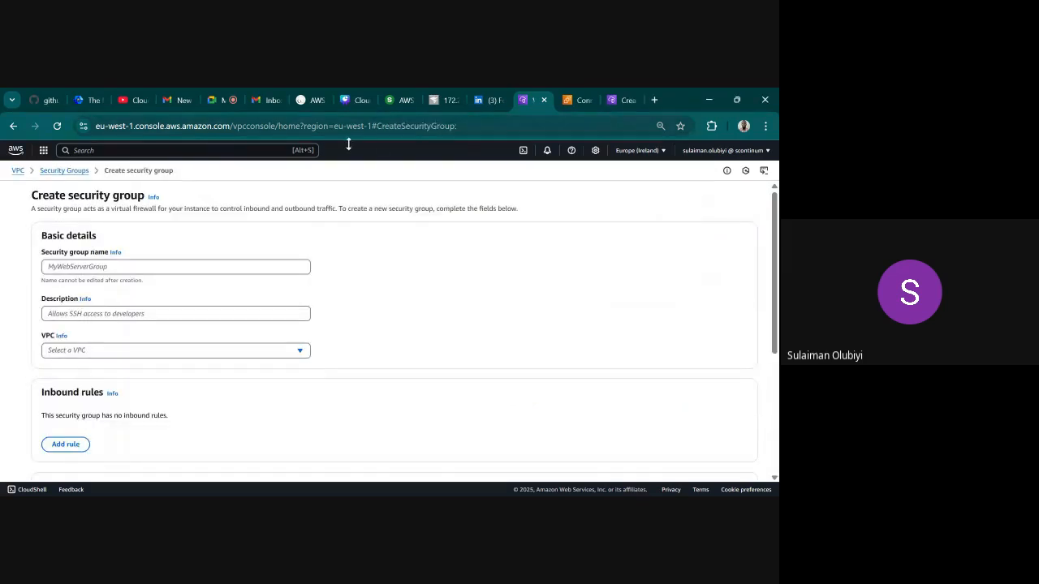
# Name the security group Instance-connect-backend-SG and copy the name.
pyautogui.click(200, 266)
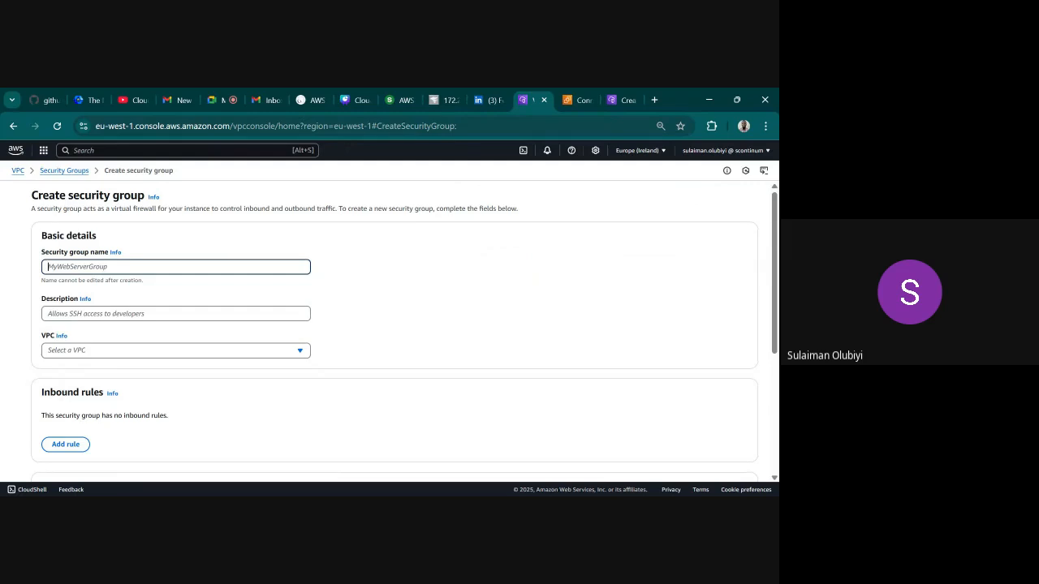
pyautogui.write('S')
pyautogui.press('BackSpace')
pyautogui.write('Instance-connect-Bastion')
pyautogui.press('BackSpace')
pyautogui.press('BackSpace')
pyautogui.press('BackSpace')
pyautogui.press('BackSpace')
pyautogui.press('BackSpace')
pyautogui.press('BackSpace')
pyautogui.press('BackSpace')
pyautogui.write('backend-SG')
pyautogui.hotkey('ctrl', 'a')
pyautogui.hotkey('ctrl', 'c')
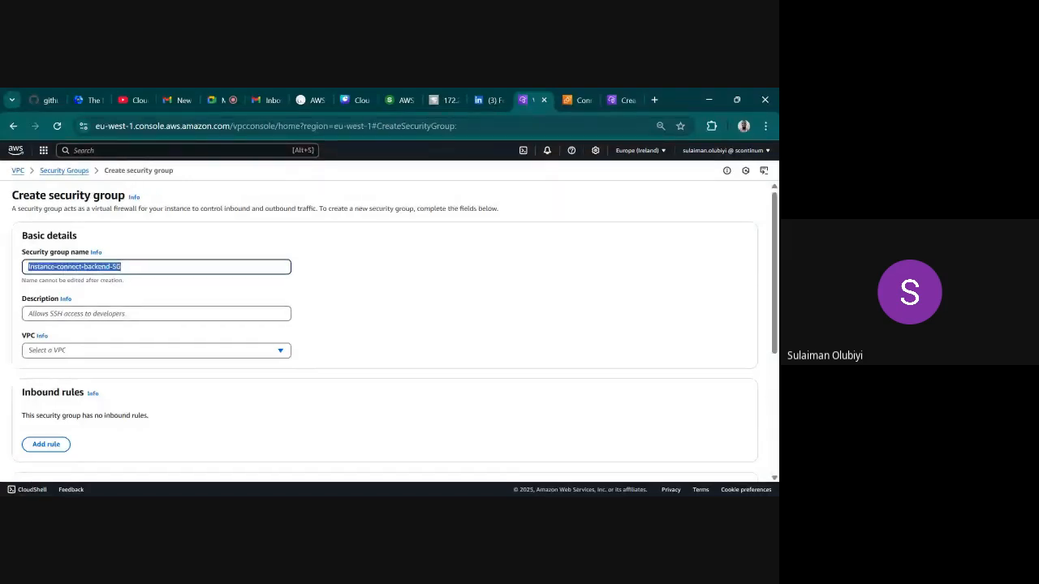
# Use Instance-connect-backend-SG as the security group's description and assign the group to BACKEND-vpc.
pyautogui.click(142, 310)
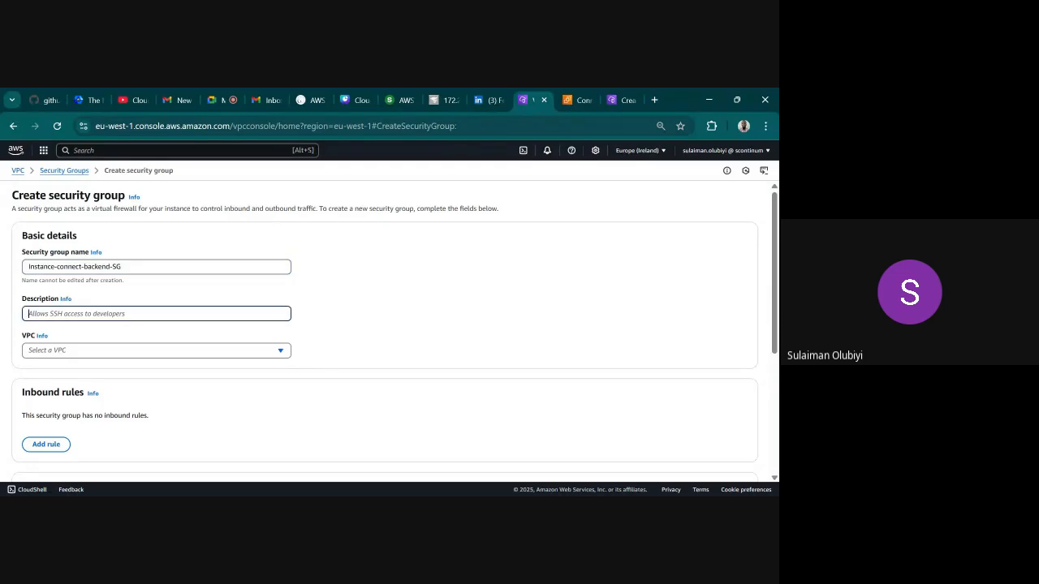
pyautogui.hotkey('ctrl', 'v')
pyautogui.click(129, 349)
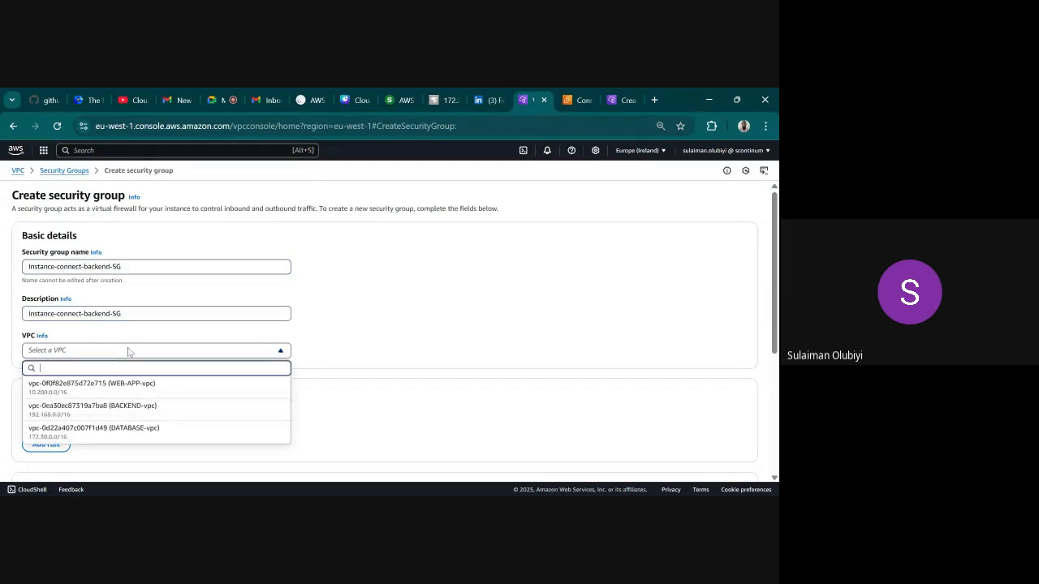
pyautogui.click(168, 408)
# Change the existing outbound rule's type to SSH.
pyautogui.scroll(-2, 167, 406)
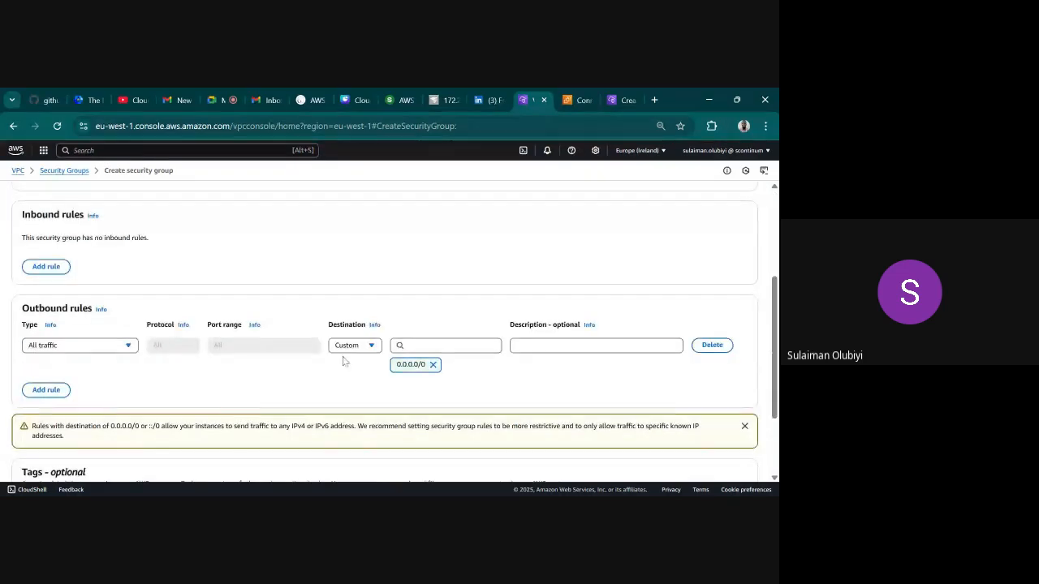
pyautogui.click(100, 351)
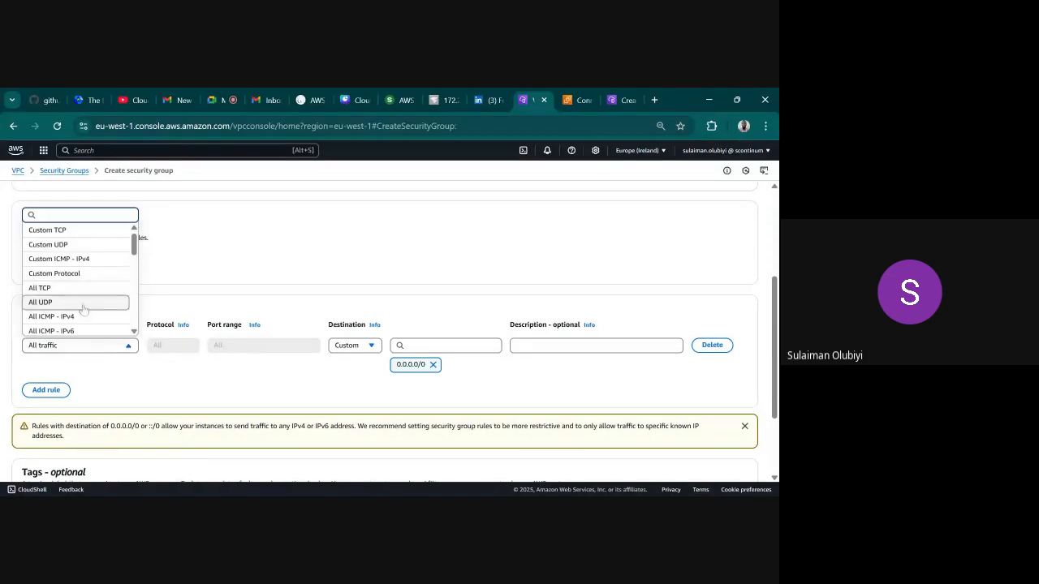
pyautogui.scroll(-3, 69, 307)
pyautogui.click(64, 243)
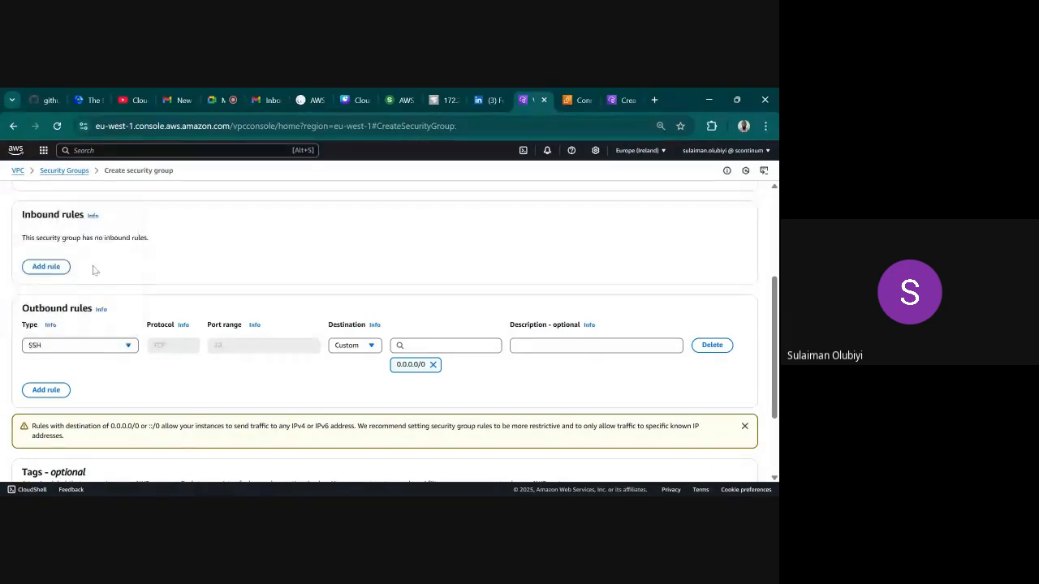
# Add a second outbound rule of type HTTPS.
pyautogui.click(60, 390)
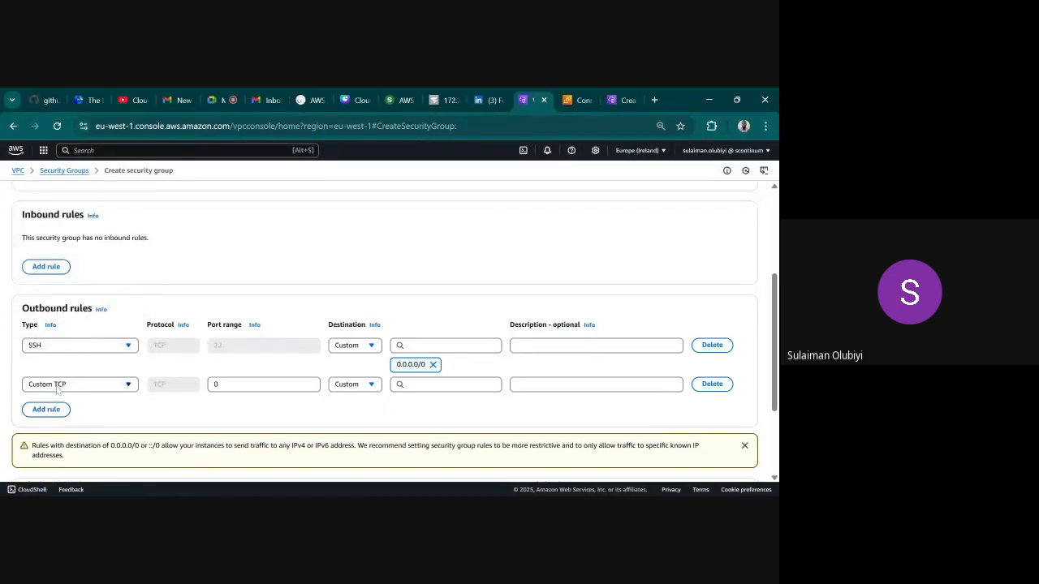
pyautogui.click(67, 388)
pyautogui.scroll(-3, 66, 328)
pyautogui.scroll(-2, 65, 329)
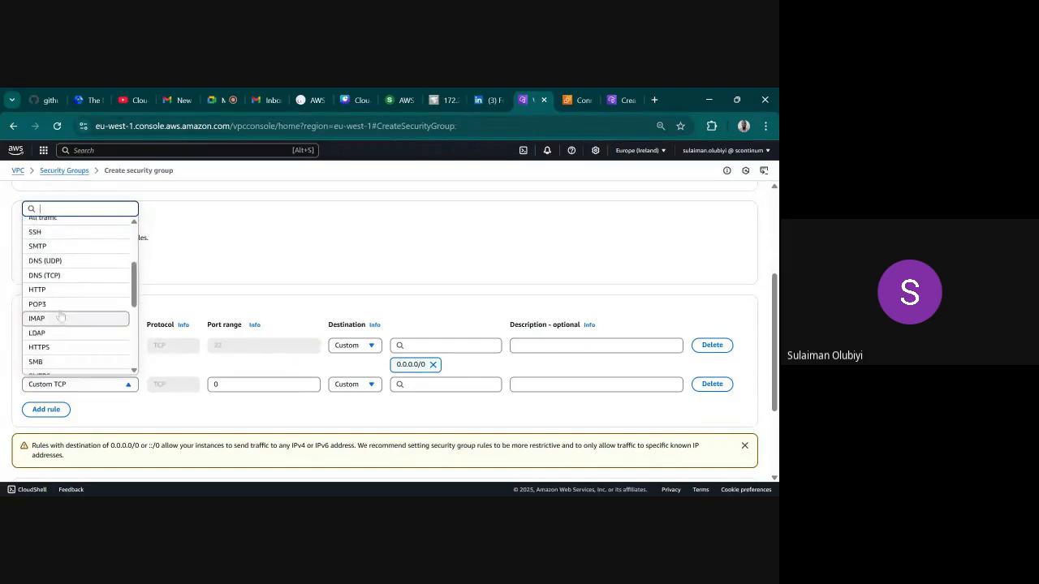
pyautogui.click(55, 351)
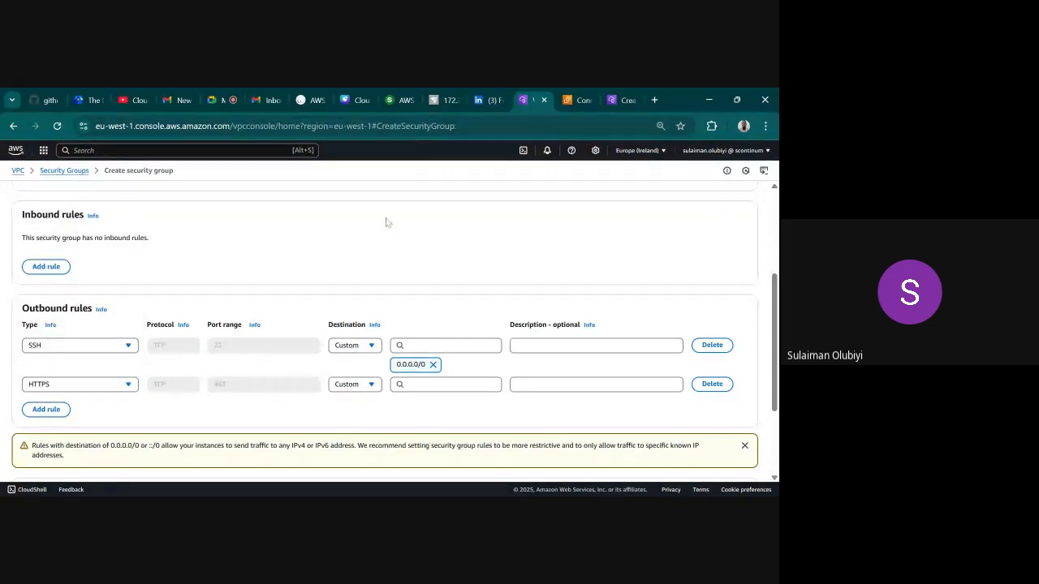
# Set the HTTPS outbound rule's destination to 0.0.0.0/0.
pyautogui.scroll(5, 297, 269)
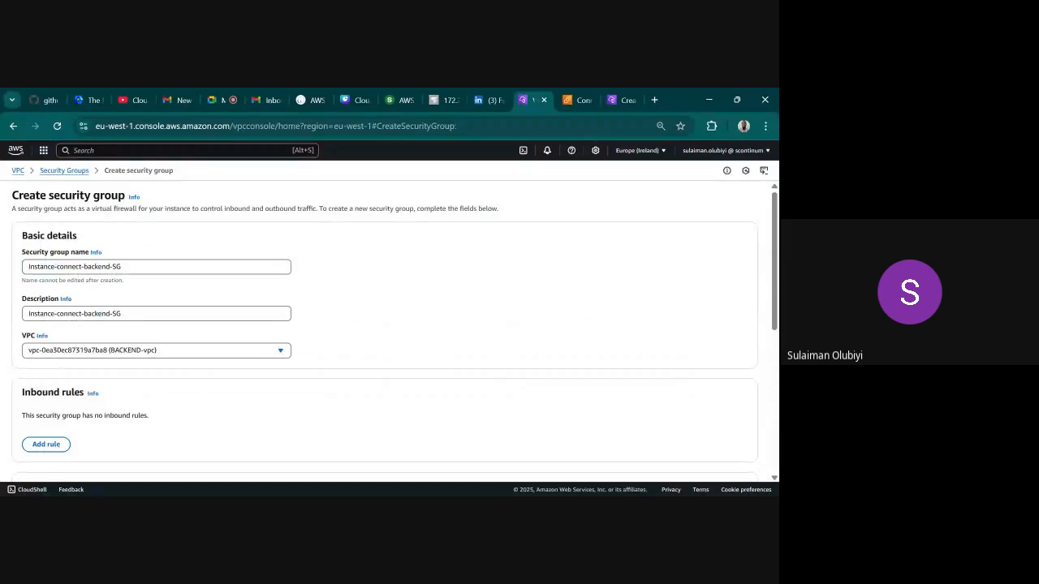
pyautogui.scroll(-5, 336, 317)
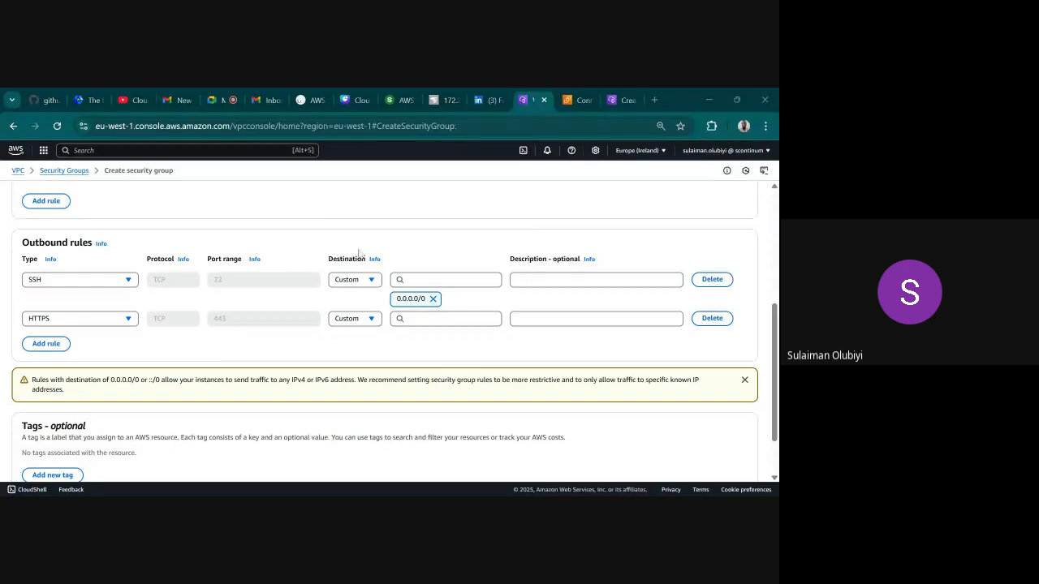
pyautogui.click(427, 318)
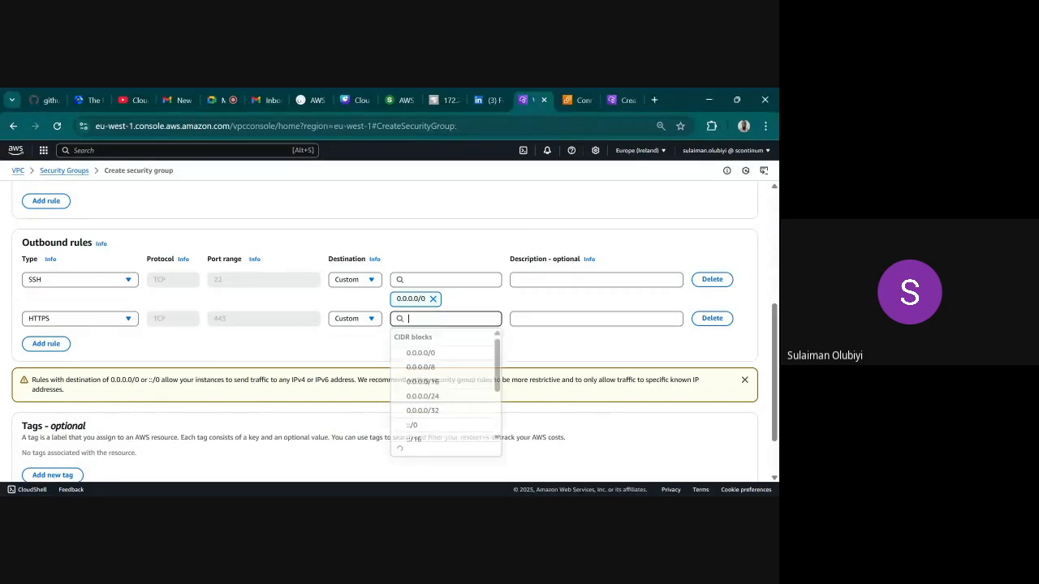
pyautogui.click(430, 353)
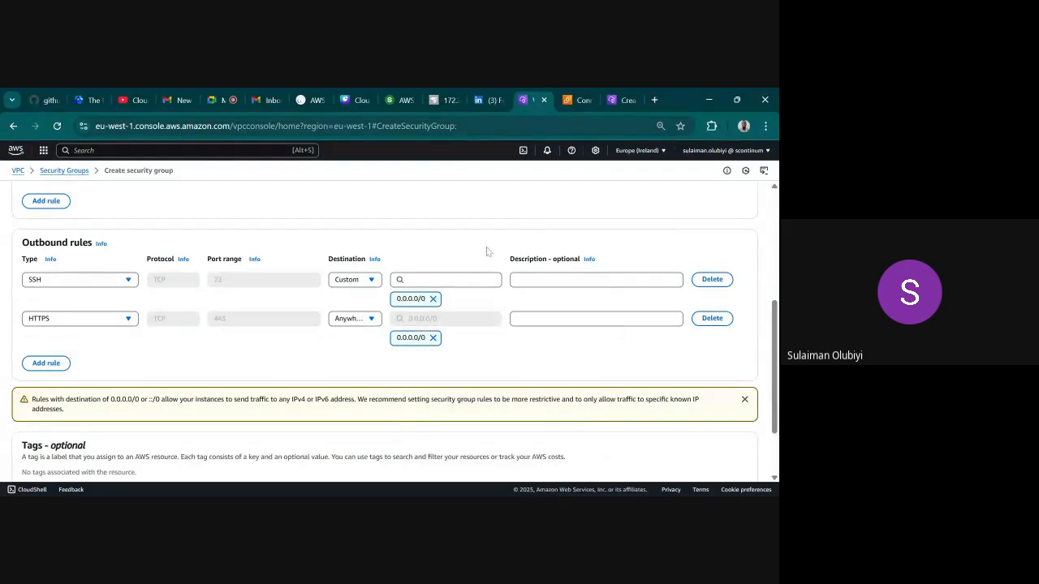
# Replace the SSH outbound rule's destination with the CIDR block 192.168.0.0/16.
pyautogui.click(432, 299)
pyautogui.click(426, 280)
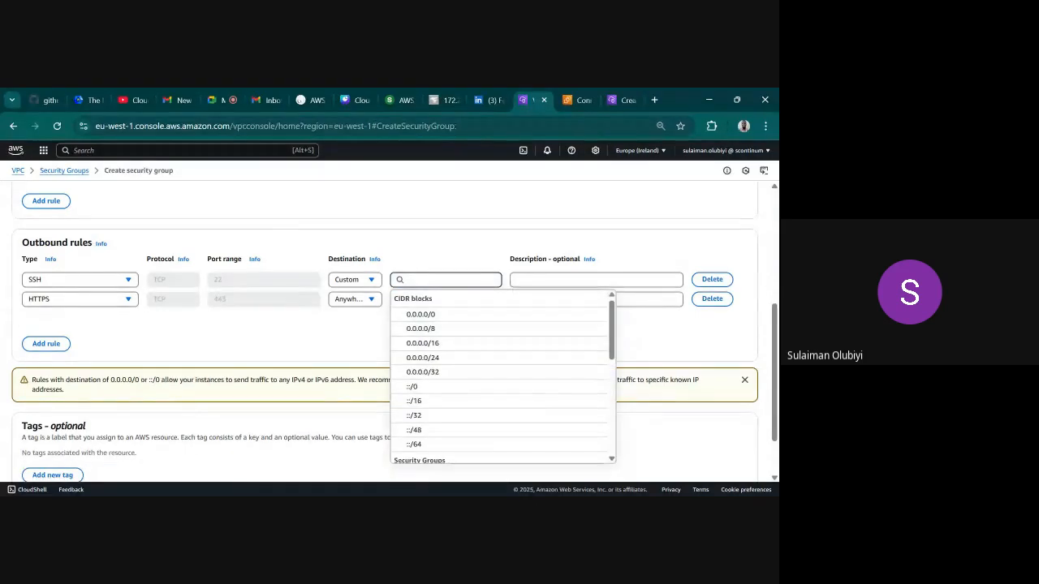
pyautogui.write('192.16')
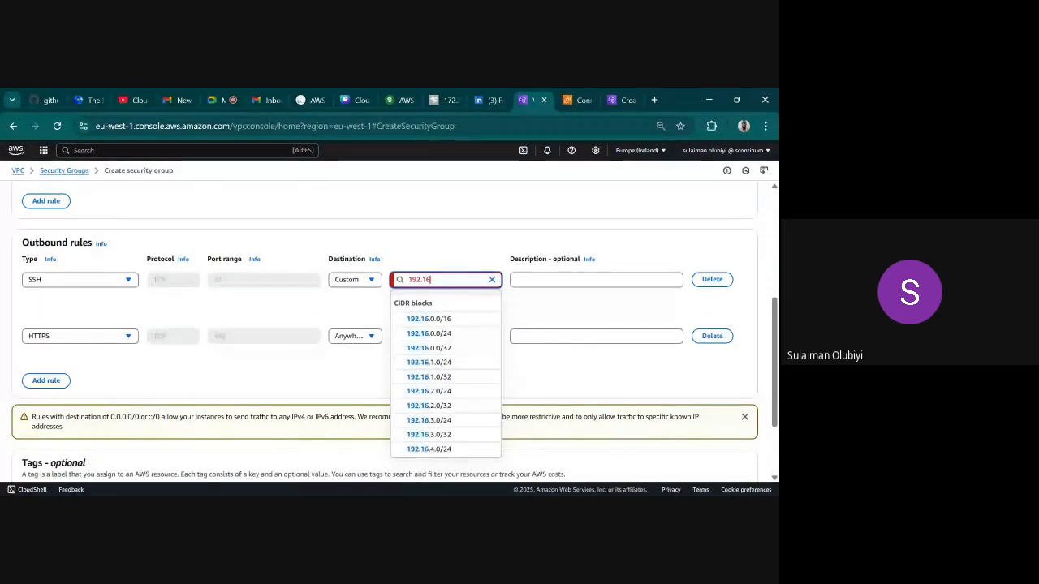
pyautogui.write('8.10')
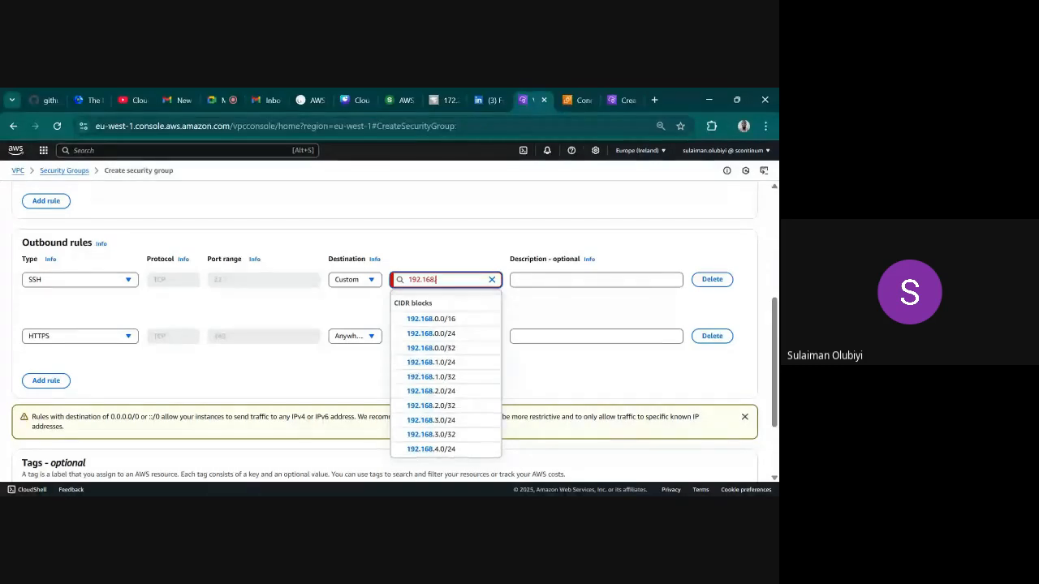
pyautogui.write('.')
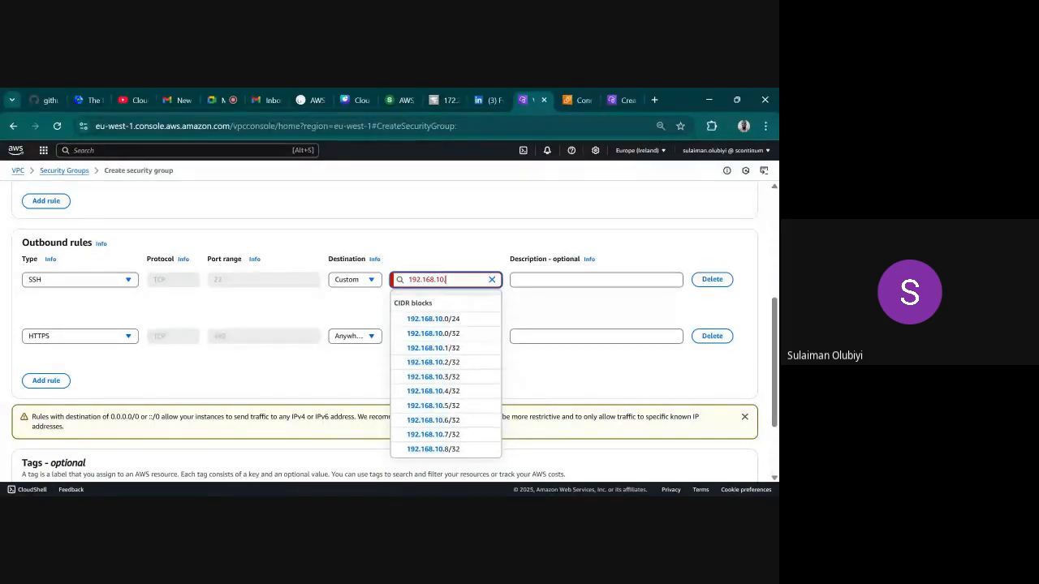
pyautogui.press('BackSpace')
pyautogui.press('BackSpace')
pyautogui.press('BackSpace')
pyautogui.press('BackSpace')
pyautogui.write('.0.0.')
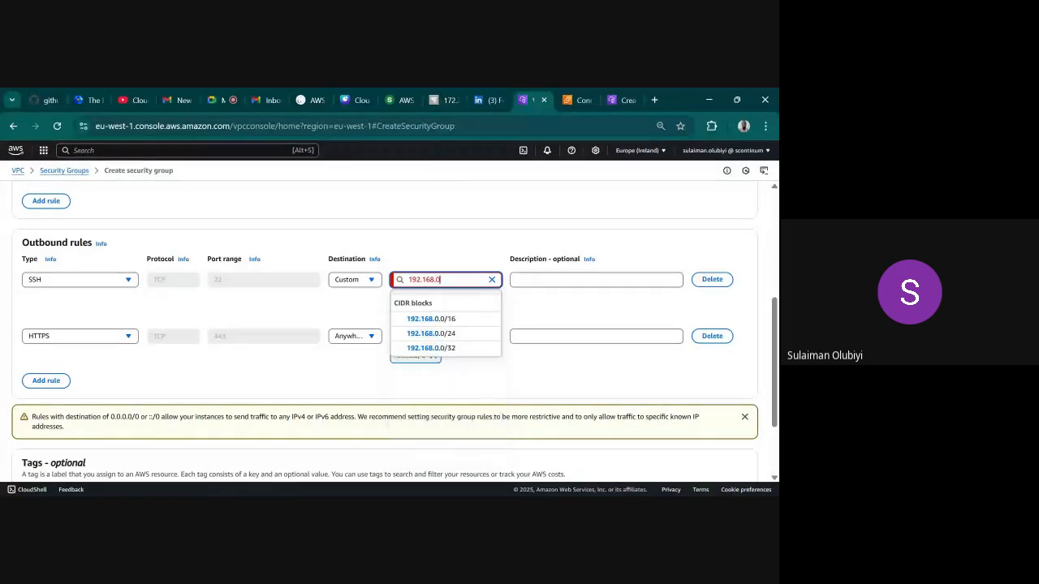
pyautogui.press('Return')
pyautogui.press('BackSpace')
pyautogui.write('/16')
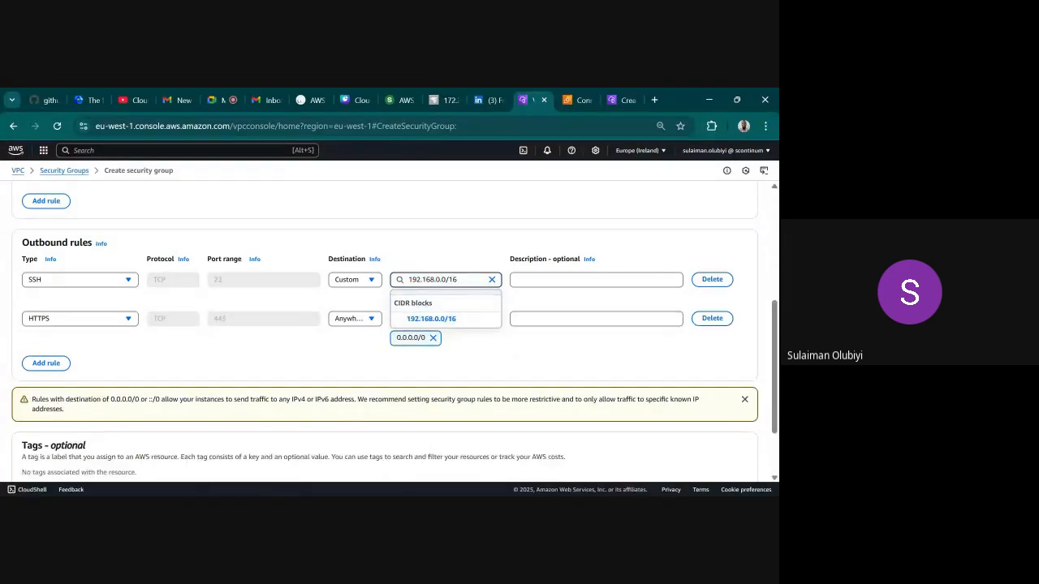
pyautogui.click(438, 318)
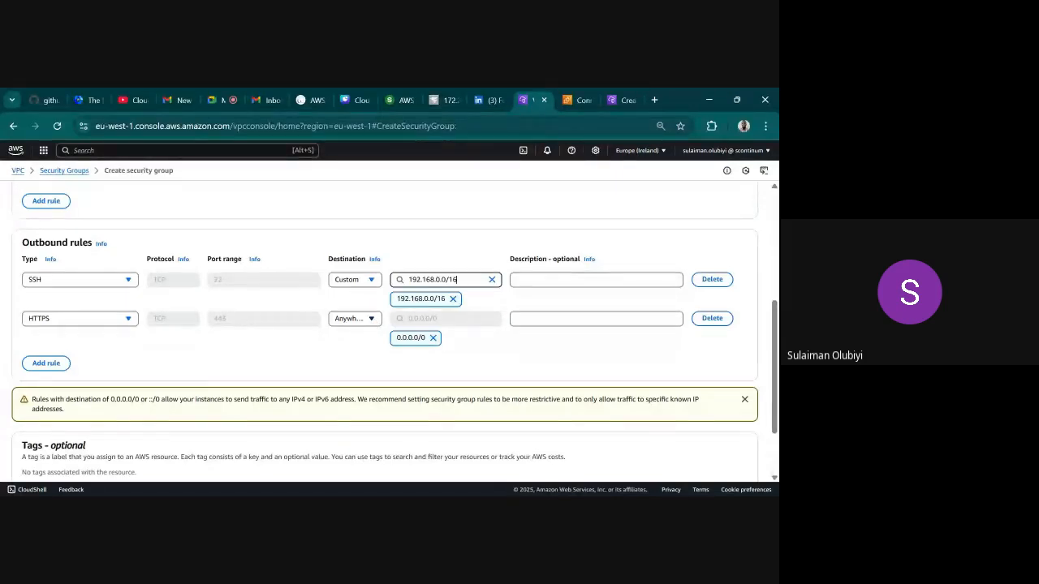
# Change the HTTPS outbound rule's destination to a custom CIDR block starting with 192 and create the security group.
pyautogui.click(371, 319)
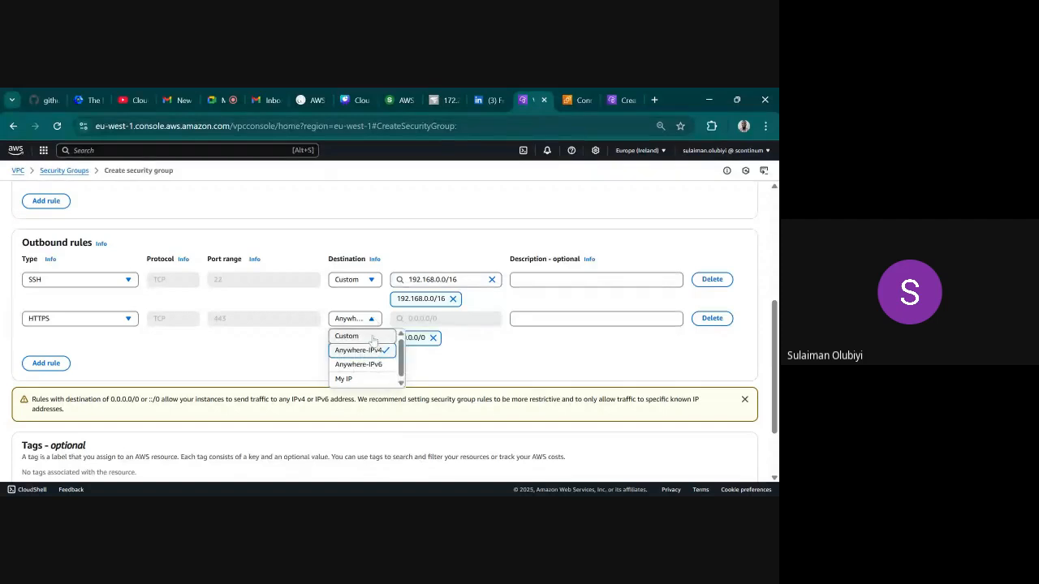
pyautogui.click(373, 337)
pyautogui.click(422, 319)
pyautogui.moveTo(438, 319); pyautogui.dragTo(408, 319)
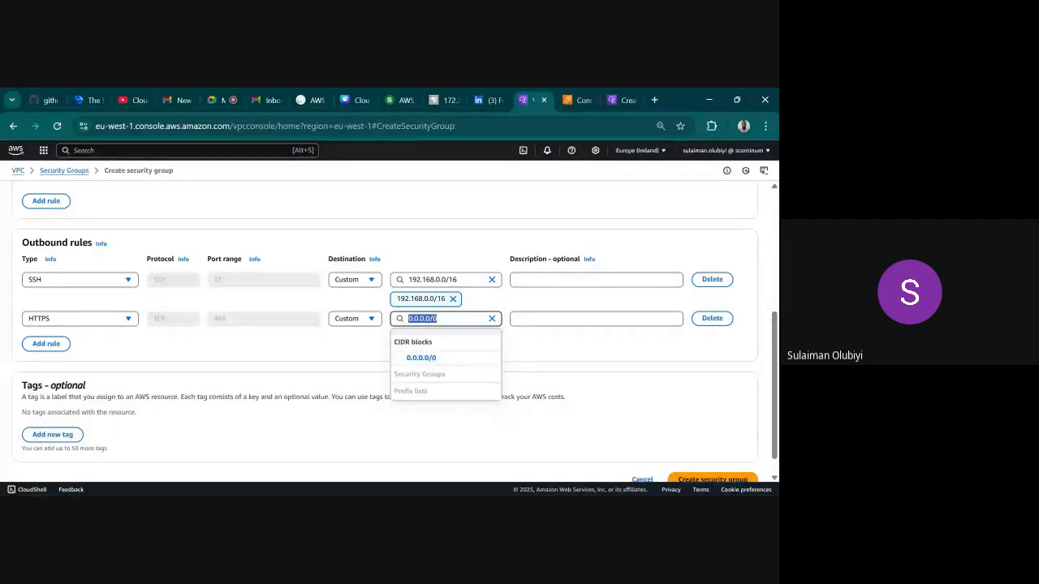
pyautogui.press('BackSpace')
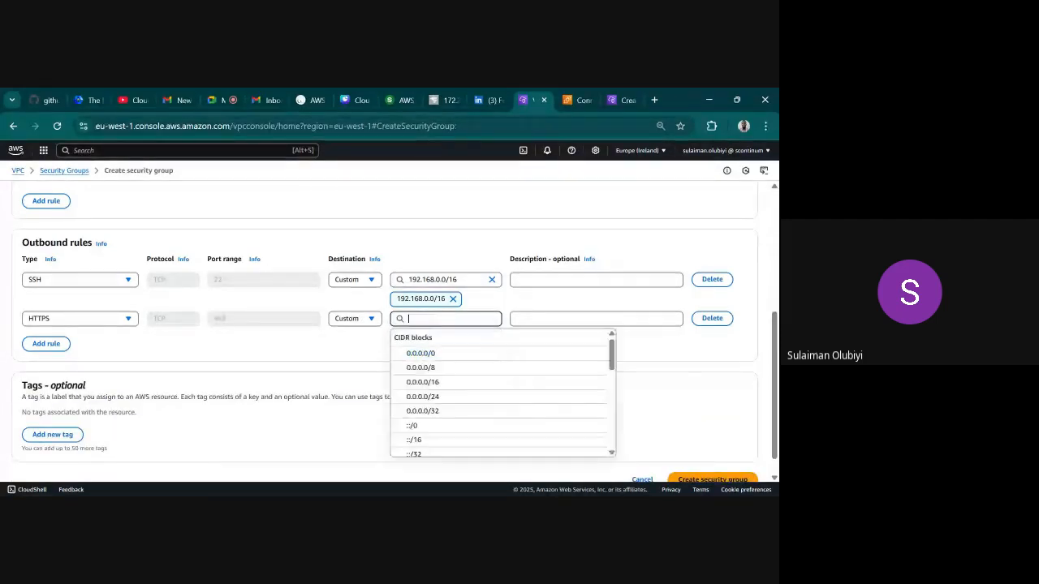
pyautogui.write('192')
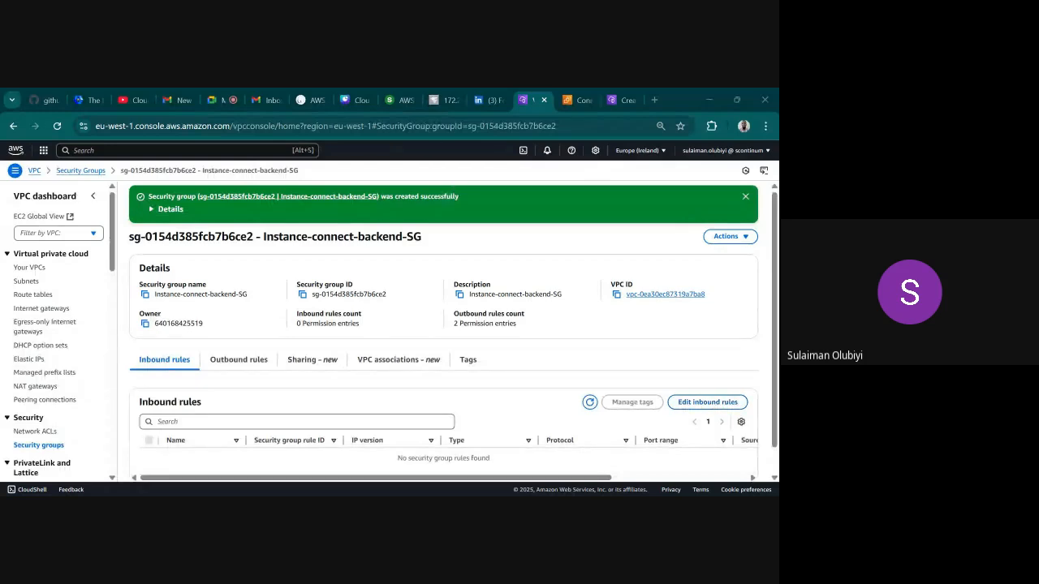
# Check the outbound rules of the Instance-connect-backend-SG security group.
pyautogui.click(244, 363)
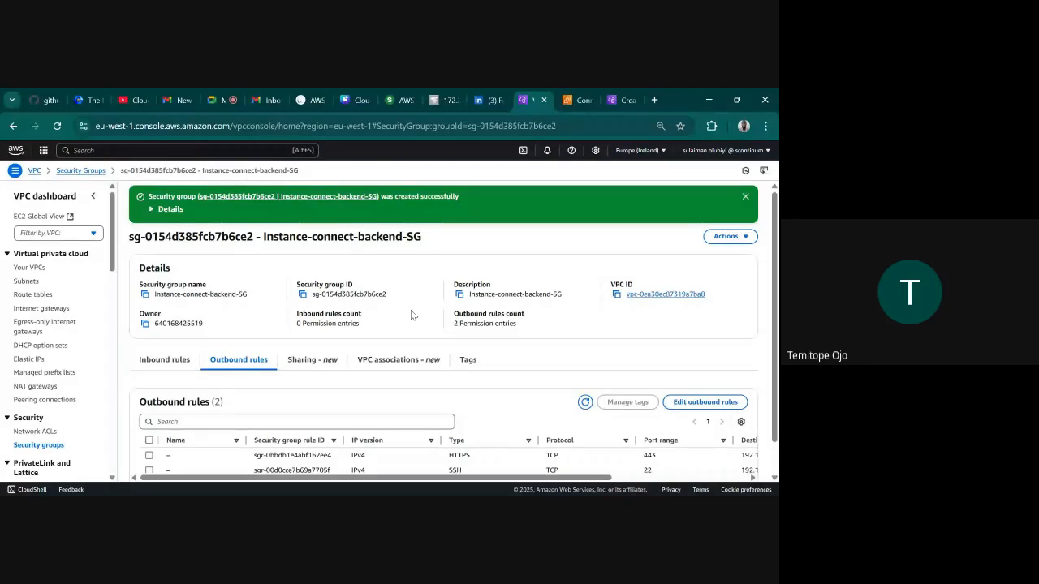
pyautogui.scroll(-1, 527, 301)
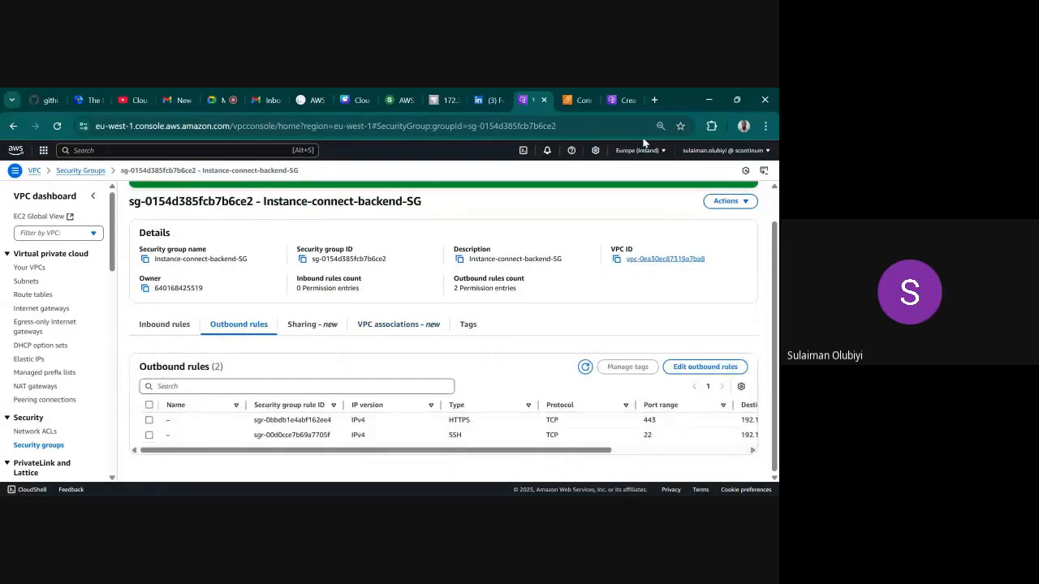
# Delete the SSH outbound rule of Instance-connect-backend-SG and change the HTTPS rule's type to All traffic.
pyautogui.click(690, 368)
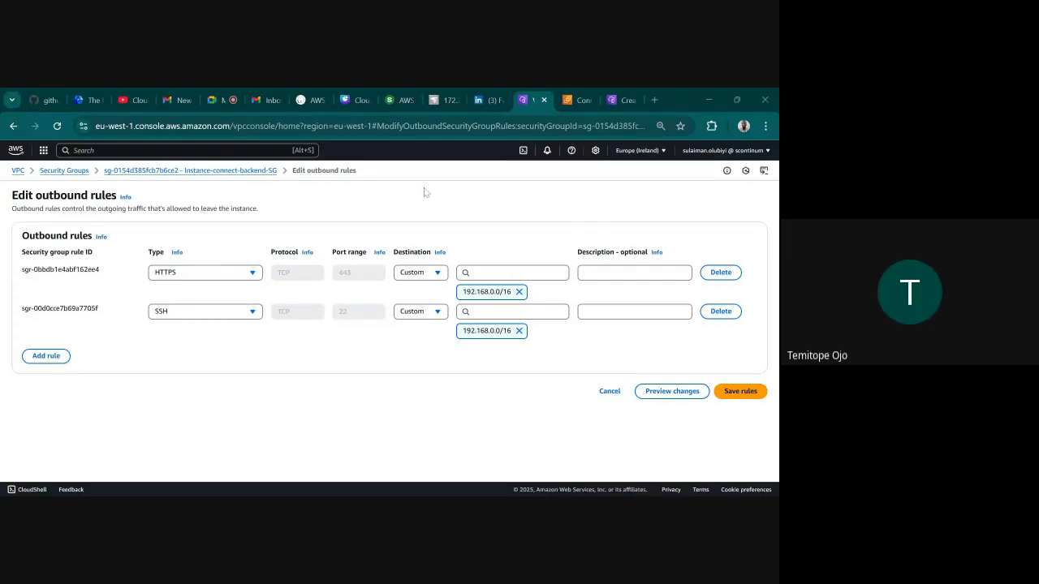
pyautogui.click(712, 312)
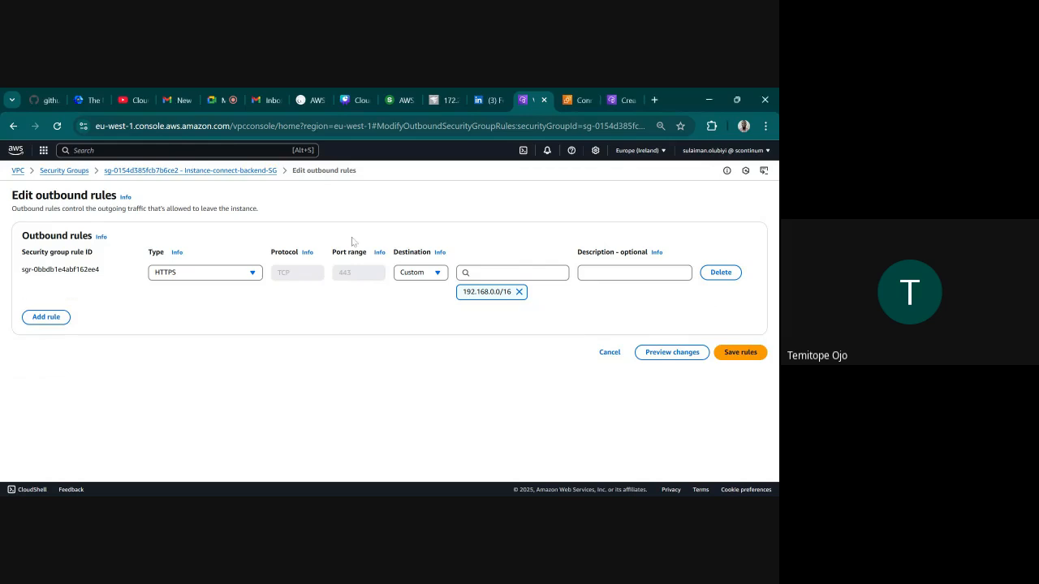
pyautogui.click(237, 277)
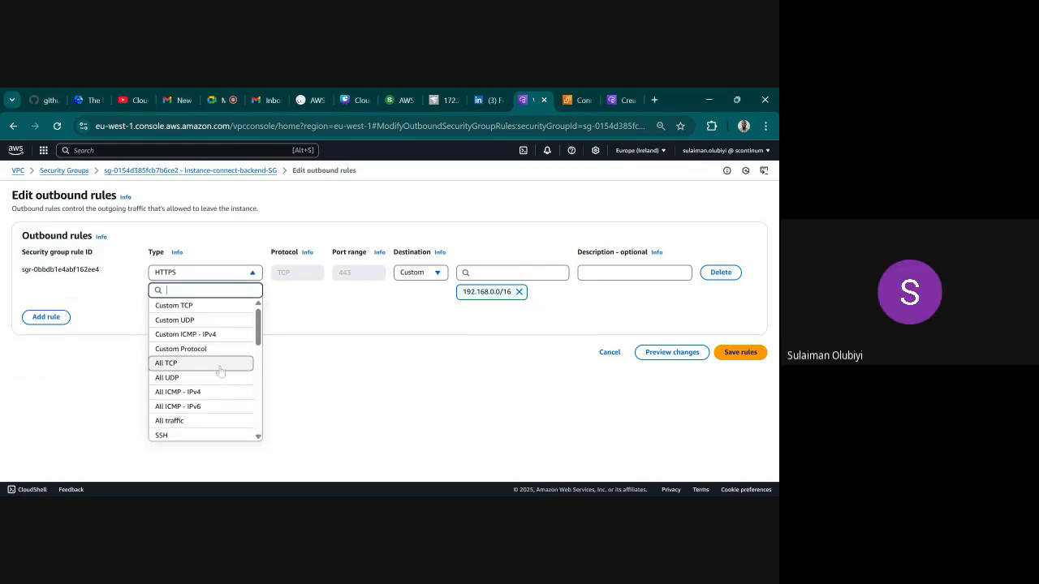
pyautogui.click(199, 420)
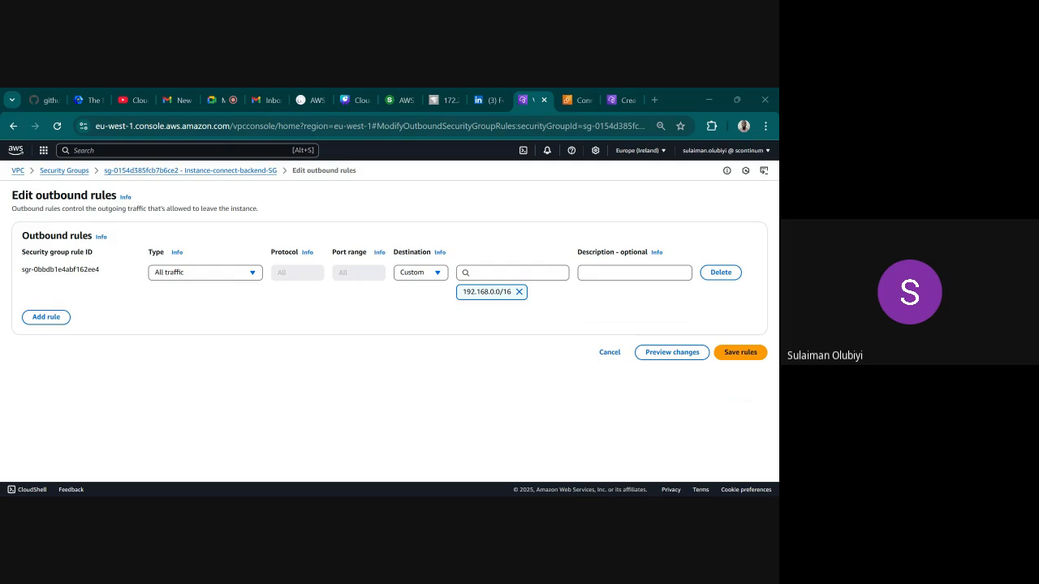
# Replace the remaining outbound rule's destination with Anywhere-IPv4 (0.0.0.0/0) and save the outbound rules.
pyautogui.click(518, 291)
pyautogui.click(432, 274)
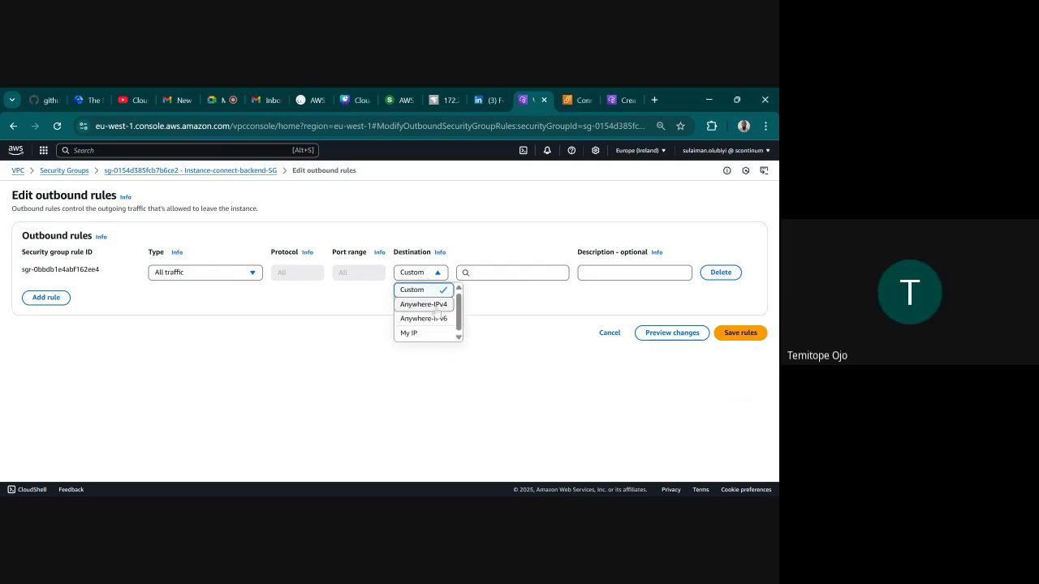
pyautogui.click(422, 304)
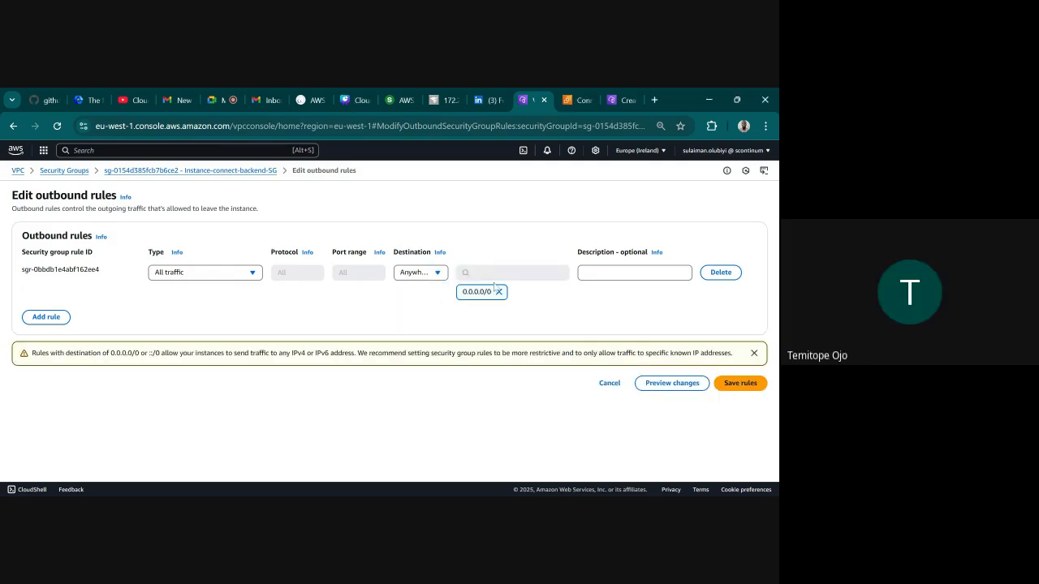
pyautogui.click(741, 388)
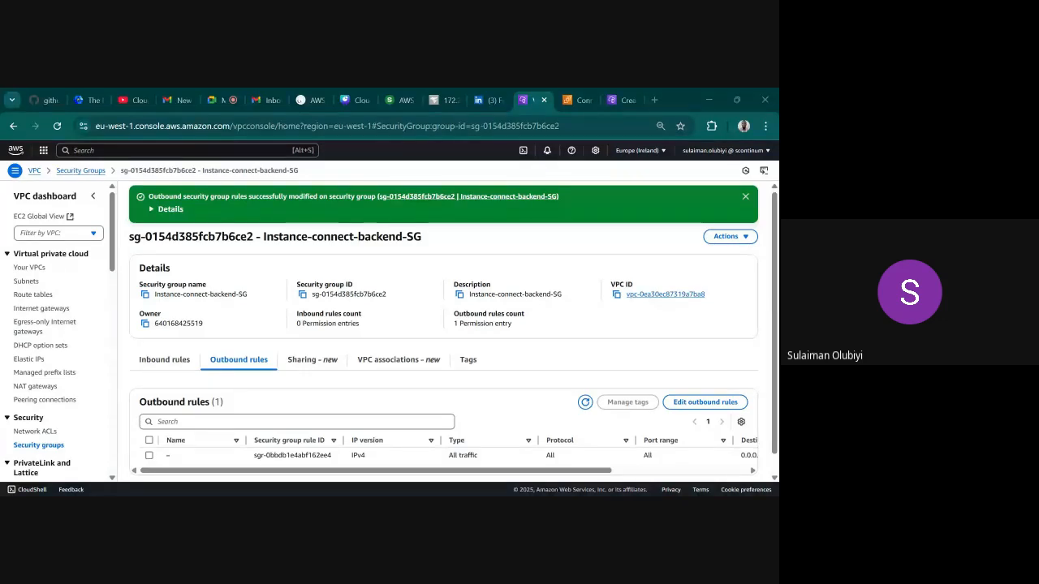
# Add an SSH inbound rule to Instance-connect-backend-SG with the custom source CIDR block 192.168.0.0/16.
pyautogui.click(167, 363)
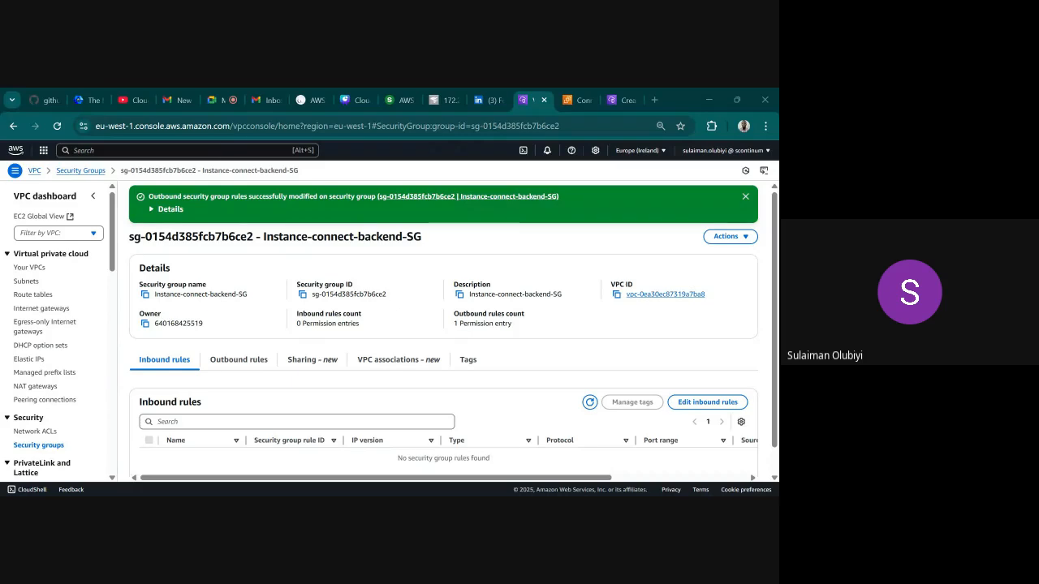
pyautogui.click(720, 404)
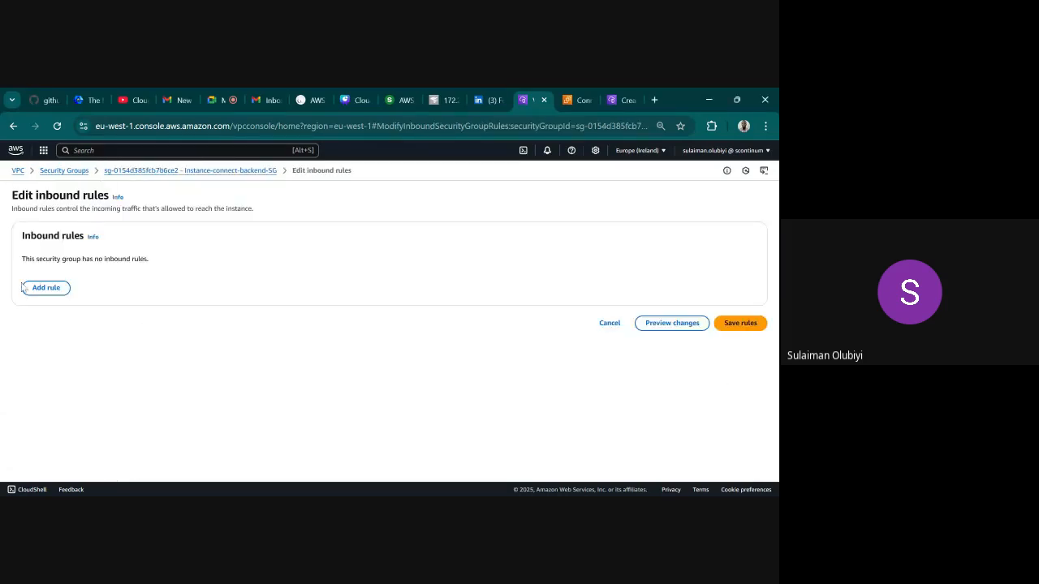
pyautogui.click(27, 288)
pyautogui.click(219, 273)
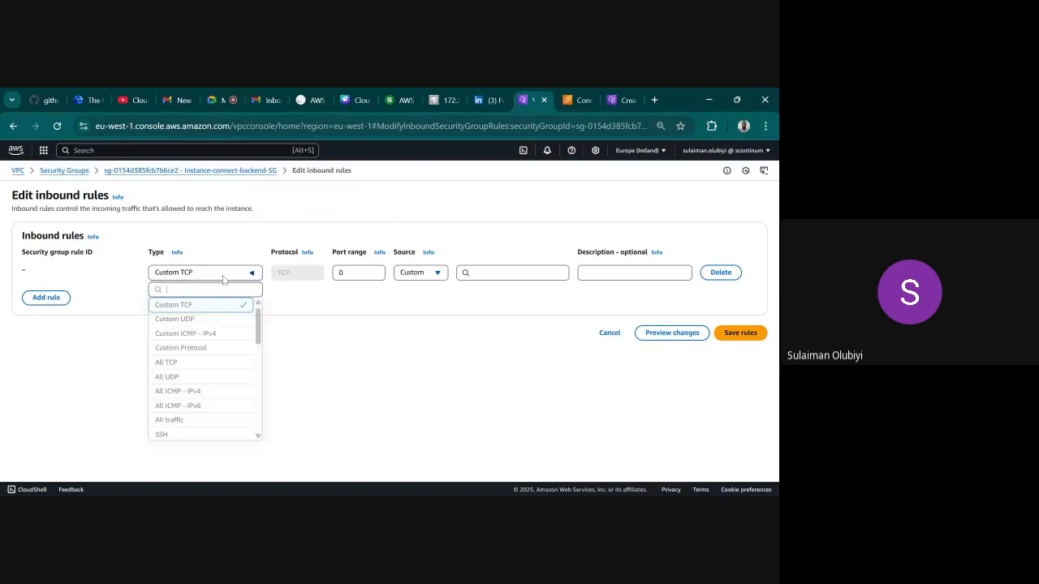
pyautogui.scroll(-3, 215, 381)
pyautogui.click(202, 319)
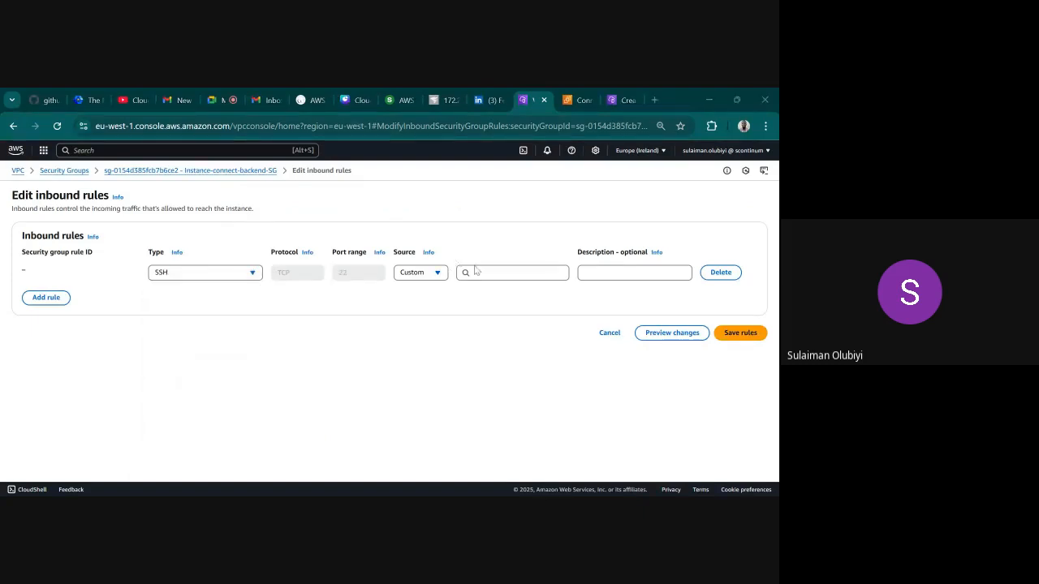
pyautogui.click(424, 272)
pyautogui.click(476, 273)
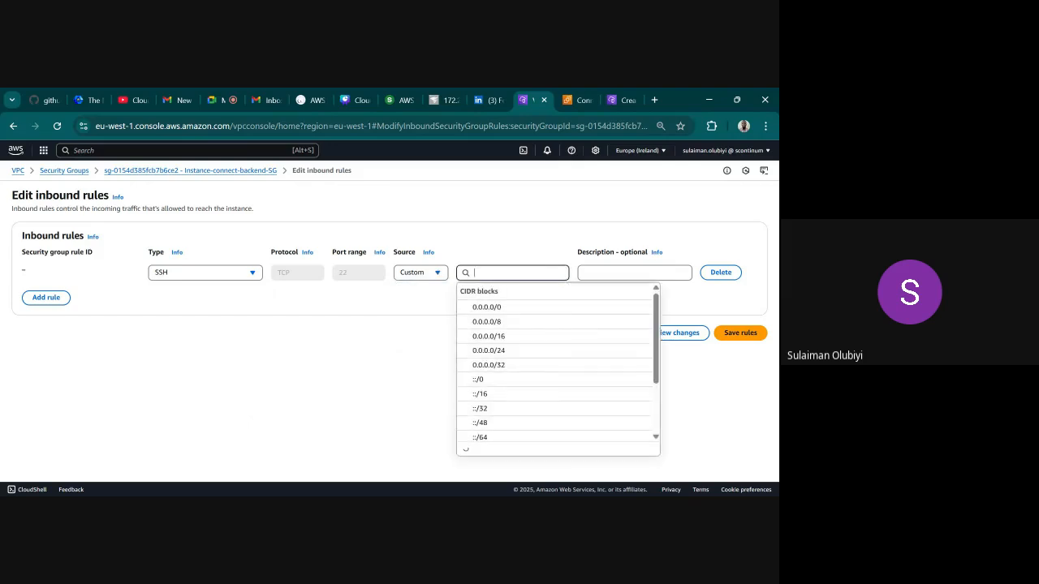
pyautogui.write('192.168')
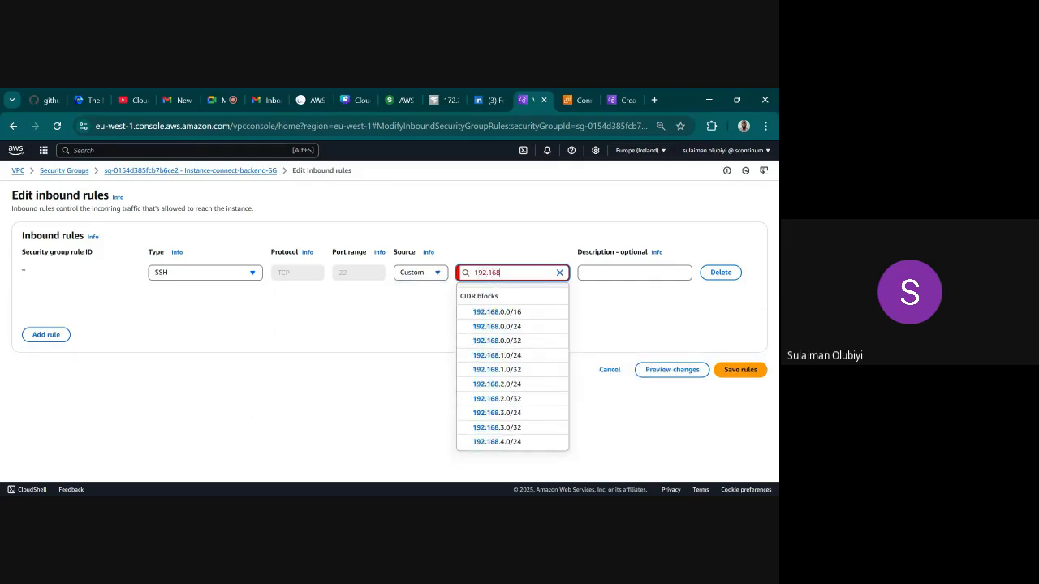
pyautogui.click(522, 313)
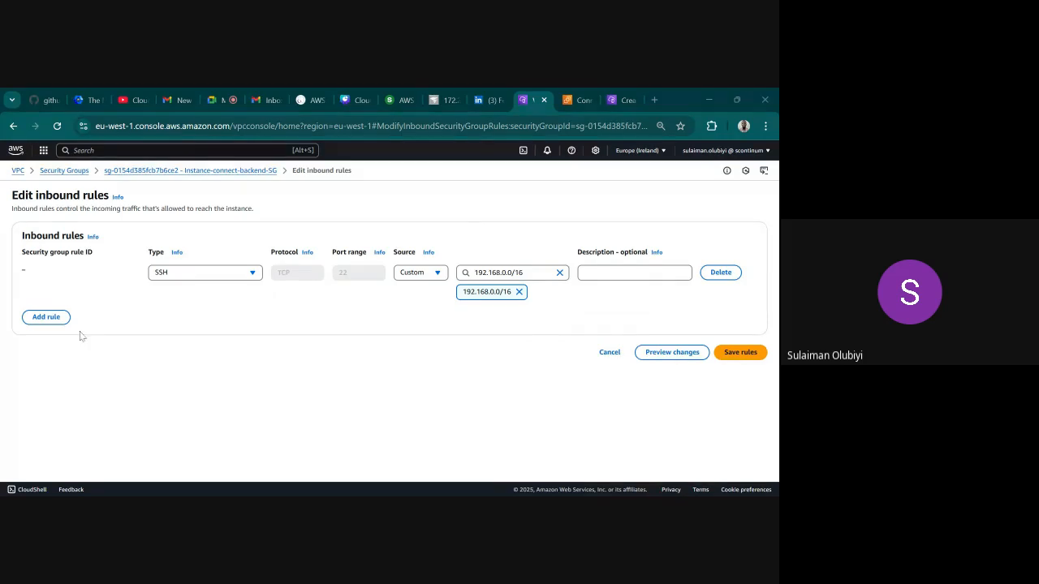
# Add an HTTPS inbound rule with the custom source 192.168.0.0/16 and save the inbound rules.
pyautogui.click(47, 316)
pyautogui.click(205, 311)
pyautogui.scroll(-3, 208, 398)
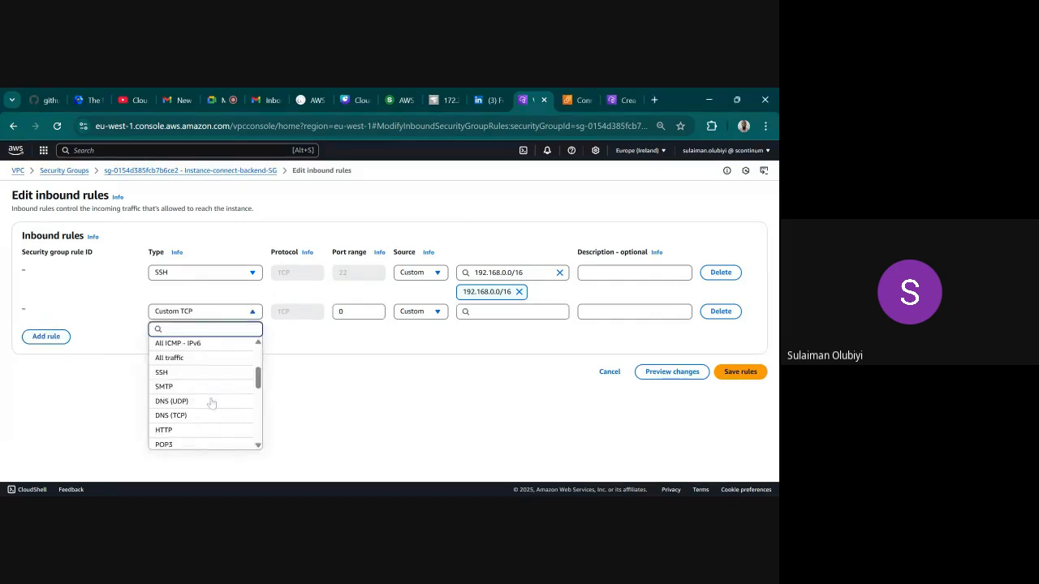
pyautogui.scroll(-2, 190, 417)
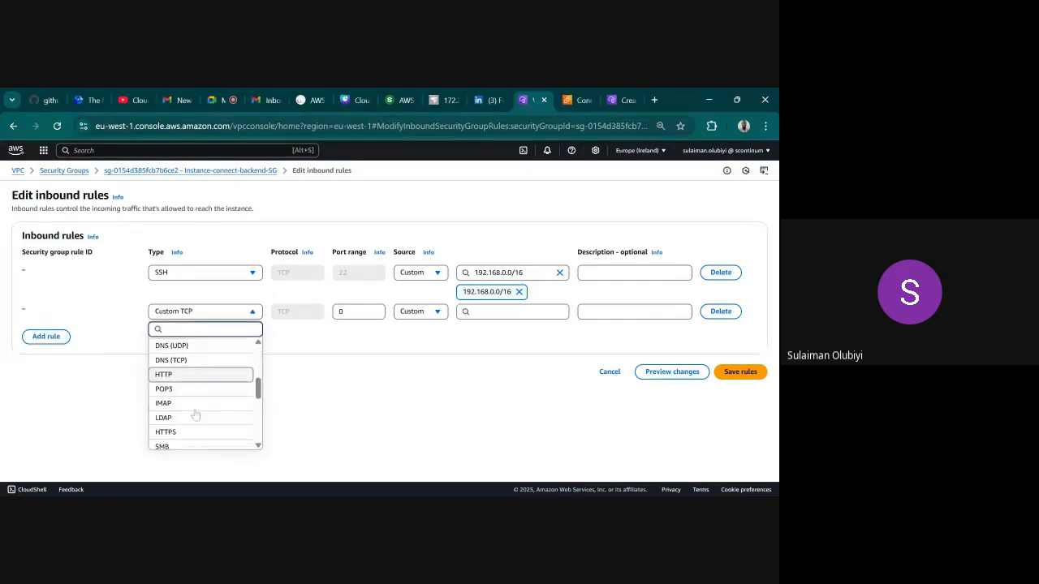
pyautogui.click(194, 411)
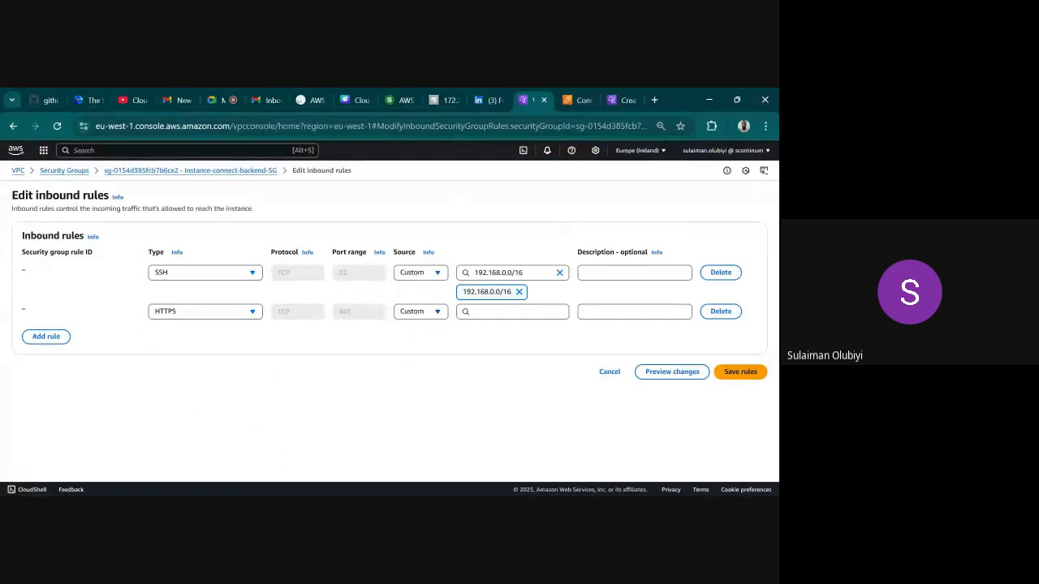
pyautogui.click(503, 311)
pyautogui.write('192')
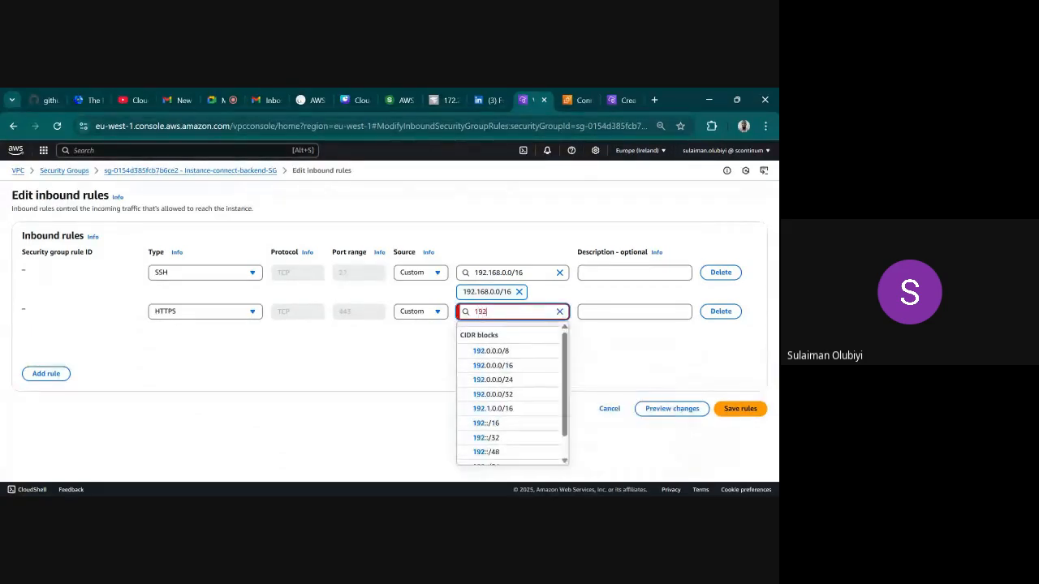
pyautogui.write('.168.0.')
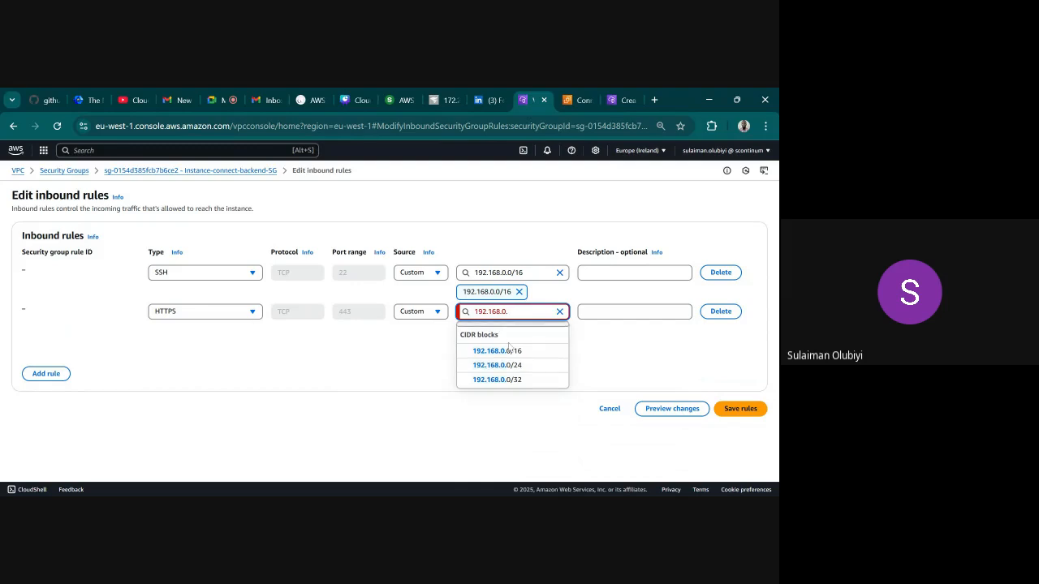
pyautogui.click(498, 352)
pyautogui.hotkey('alt', 'Tab')
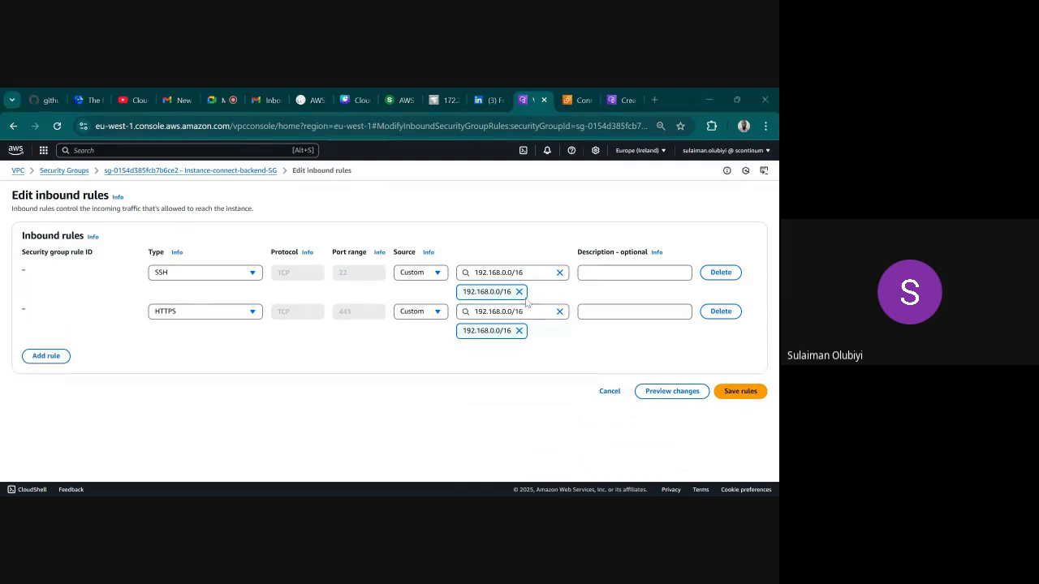
pyautogui.click(739, 391)
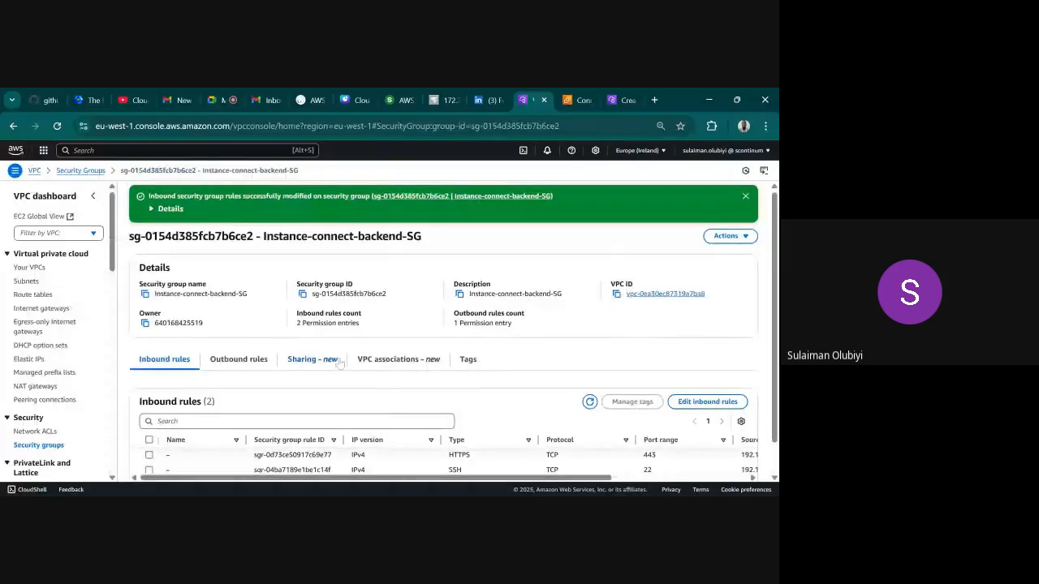
pyautogui.scroll(-1, 343, 355)
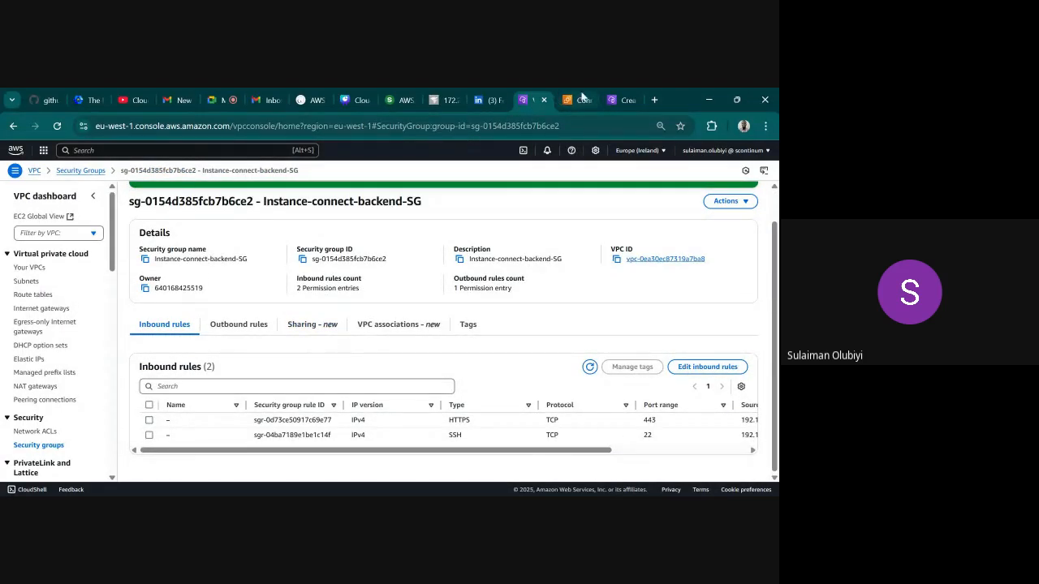
# Refresh the security group list in the endpoint creation form and select Instance-connect-backend-SG.
pyautogui.click(623, 100)
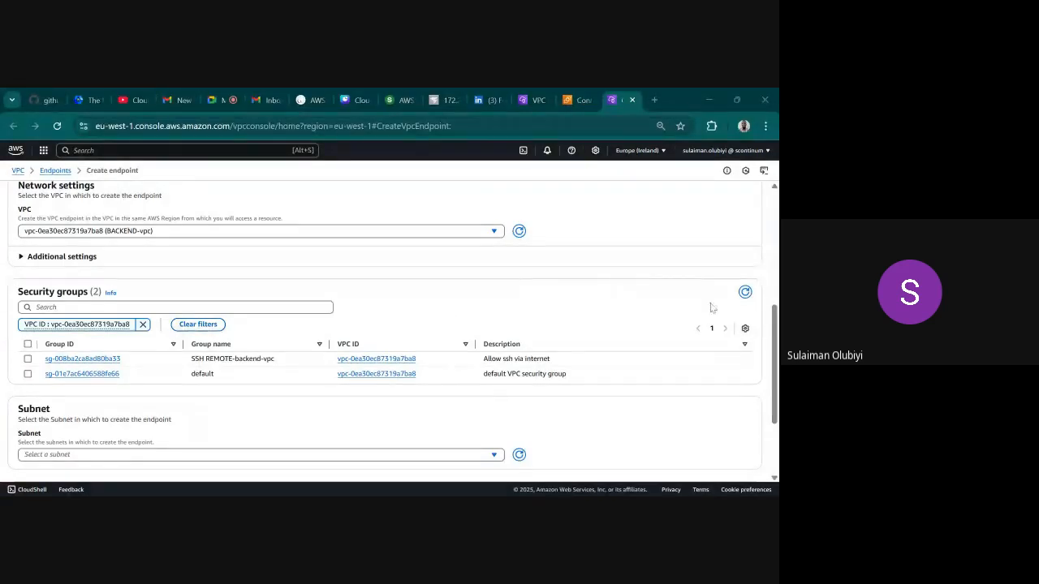
pyautogui.click(746, 292)
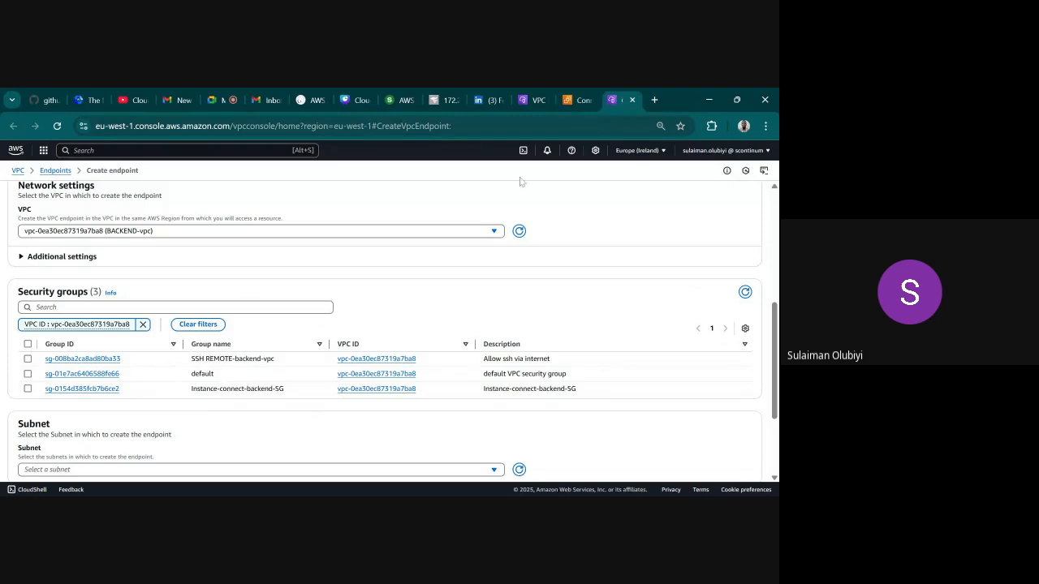
pyautogui.click(28, 390)
pyautogui.click(28, 390)
# Choose the BACKEND-PRIVATE -A subnet for the backend-ssh-endpoint and create the endpoint.
pyautogui.scroll(-2, 313, 349)
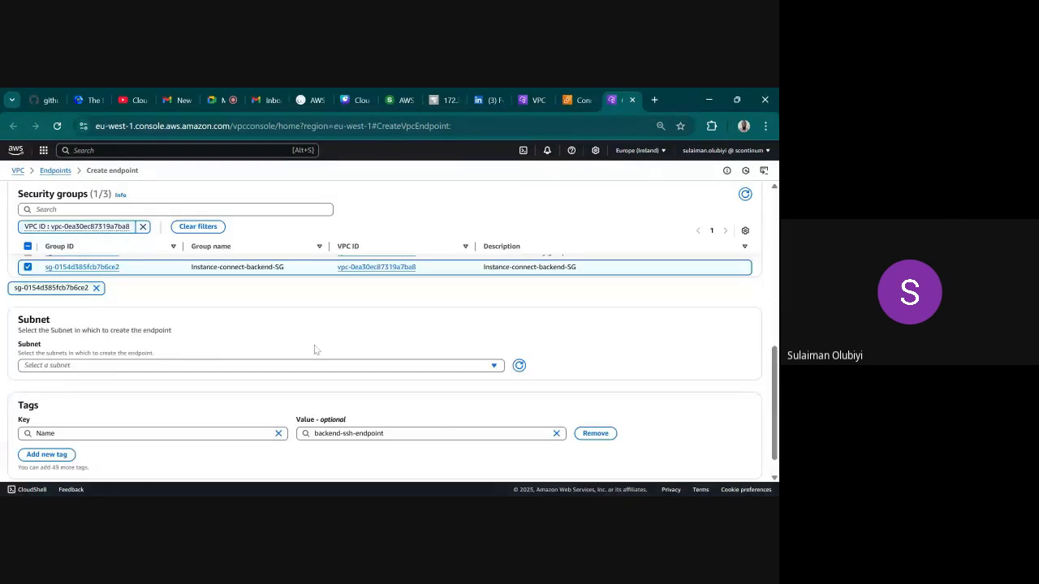
pyautogui.click(230, 367)
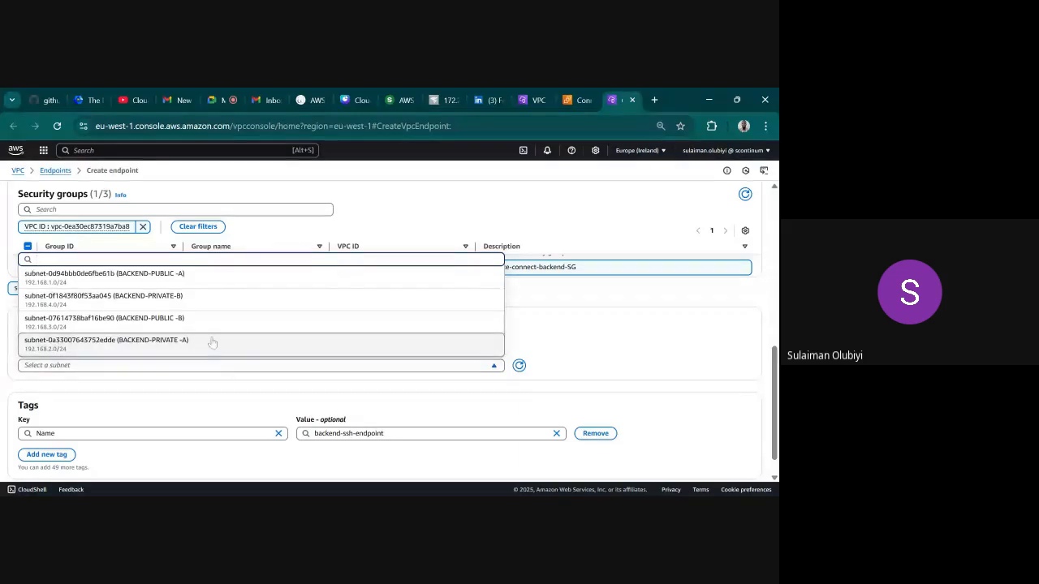
pyautogui.click(117, 343)
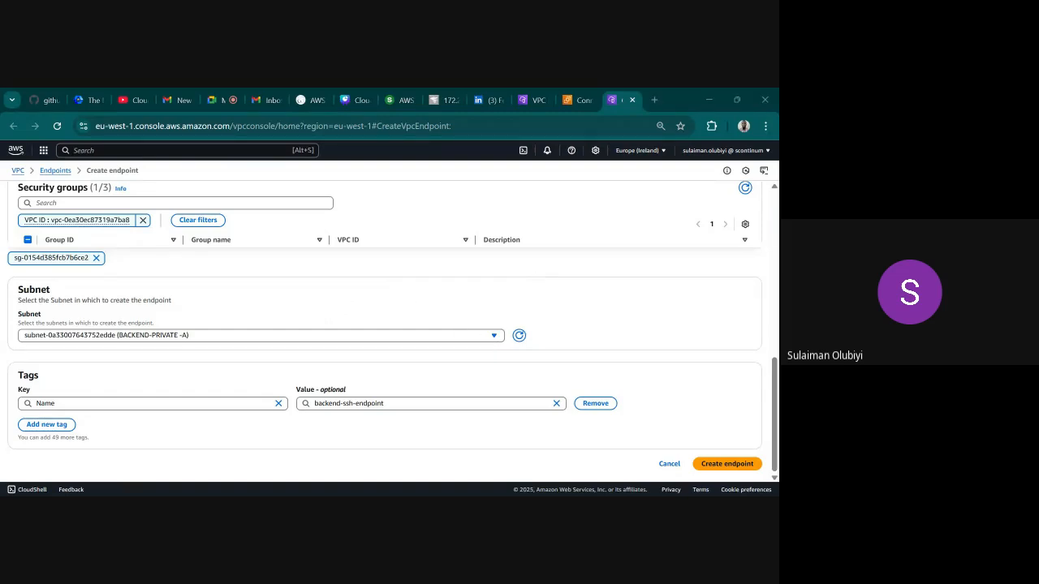
pyautogui.click(727, 463)
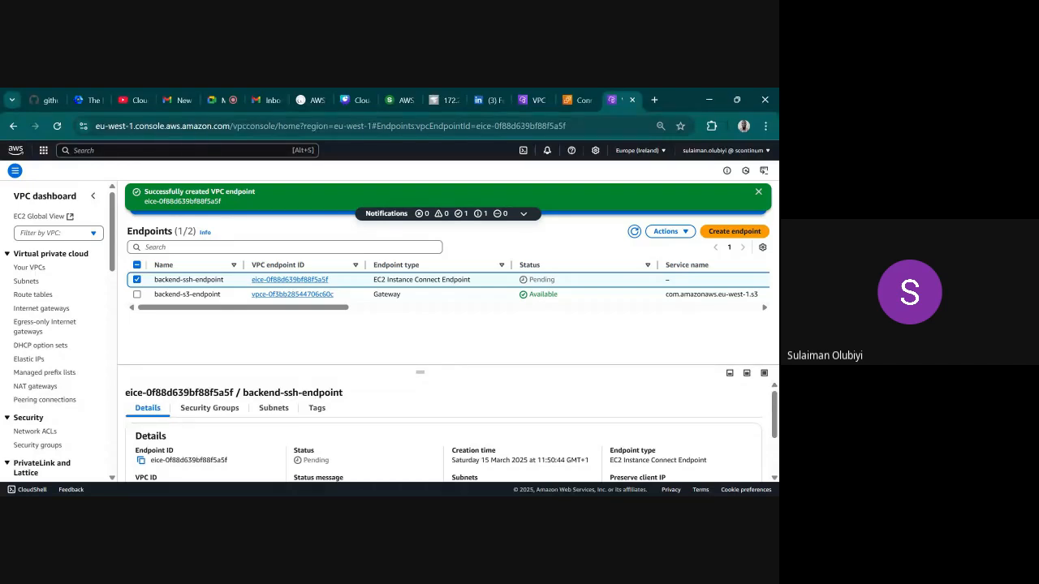
pyautogui.hotkey('alt', 'Tab')
pyautogui.click(607, 163)
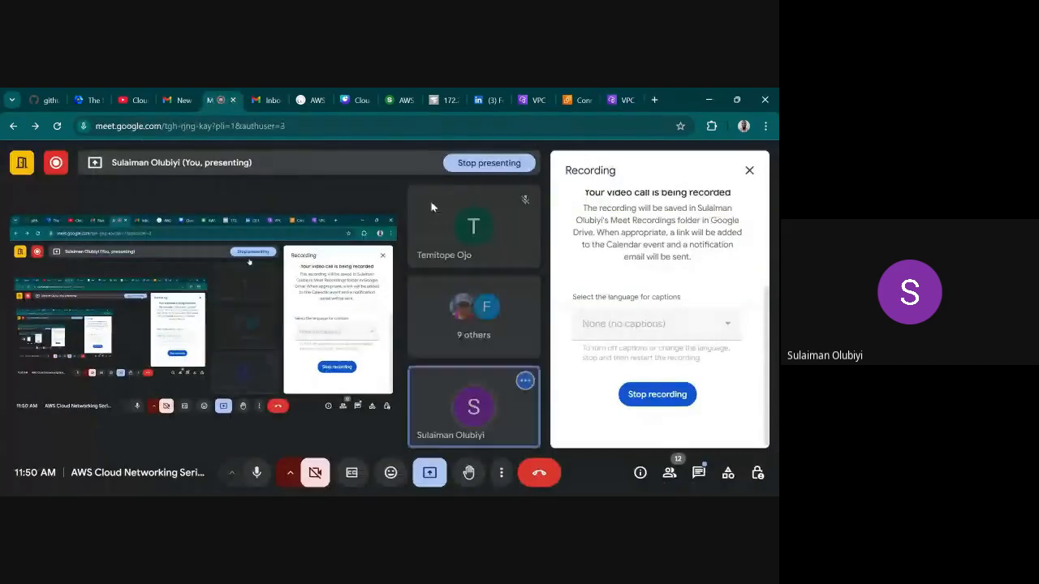
pyautogui.click(613, 99)
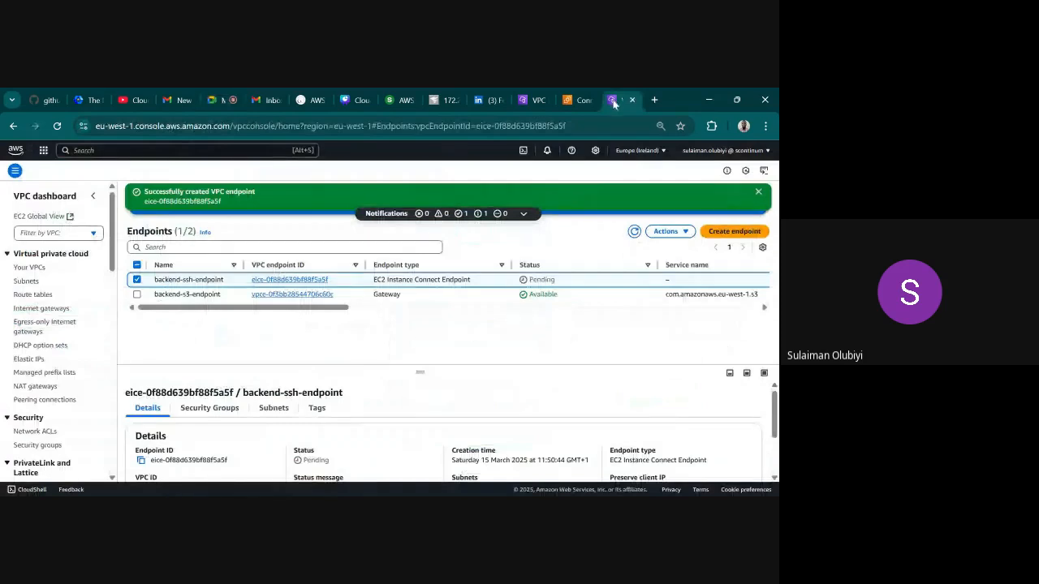
pyautogui.click(579, 144)
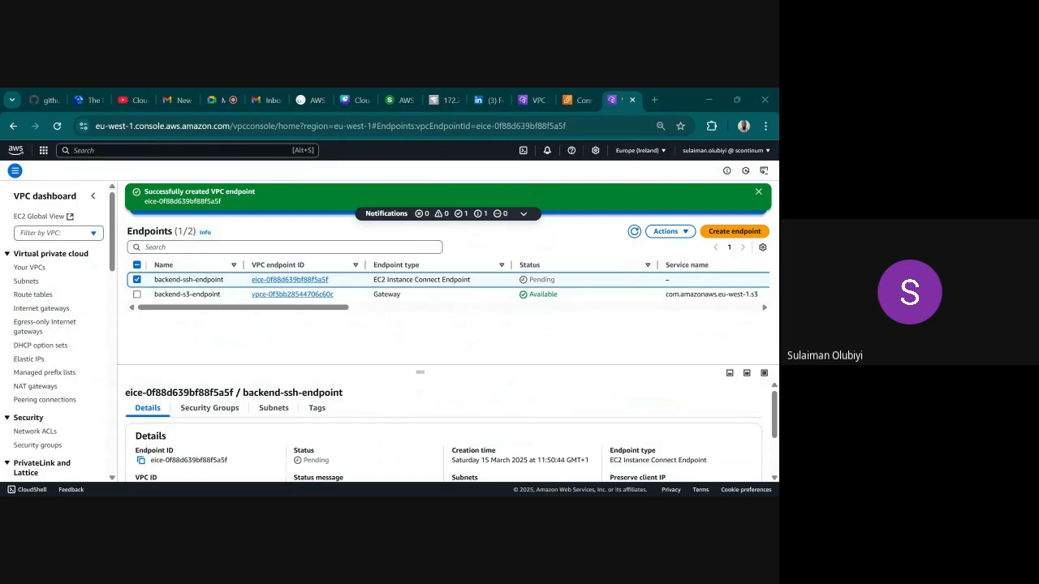
pyautogui.click(647, 155)
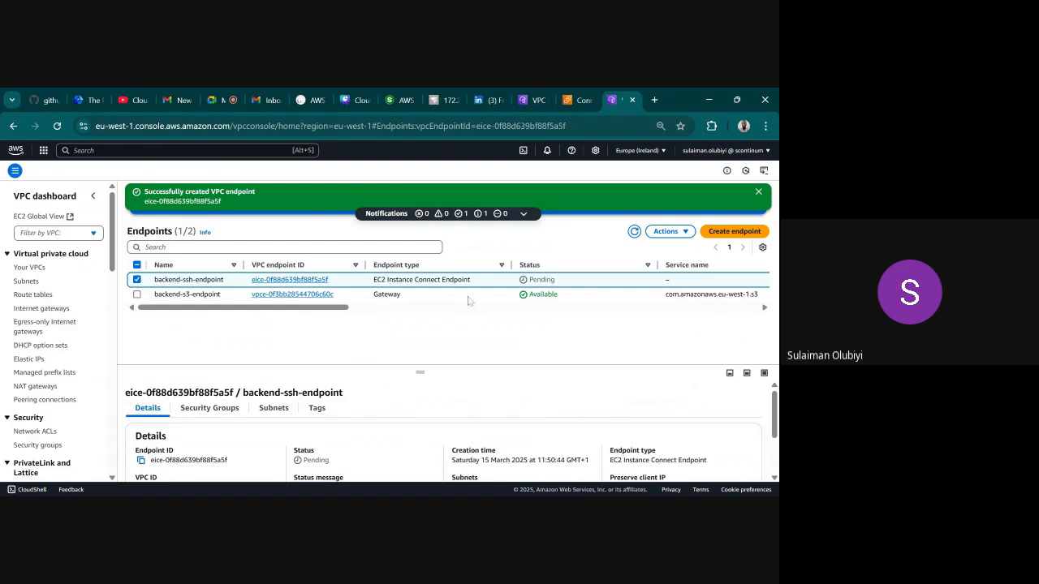
# Refresh the VPC endpoints list to check backend-ssh-endpoint's status and return to the backend-private-server connection page.
pyautogui.click(635, 232)
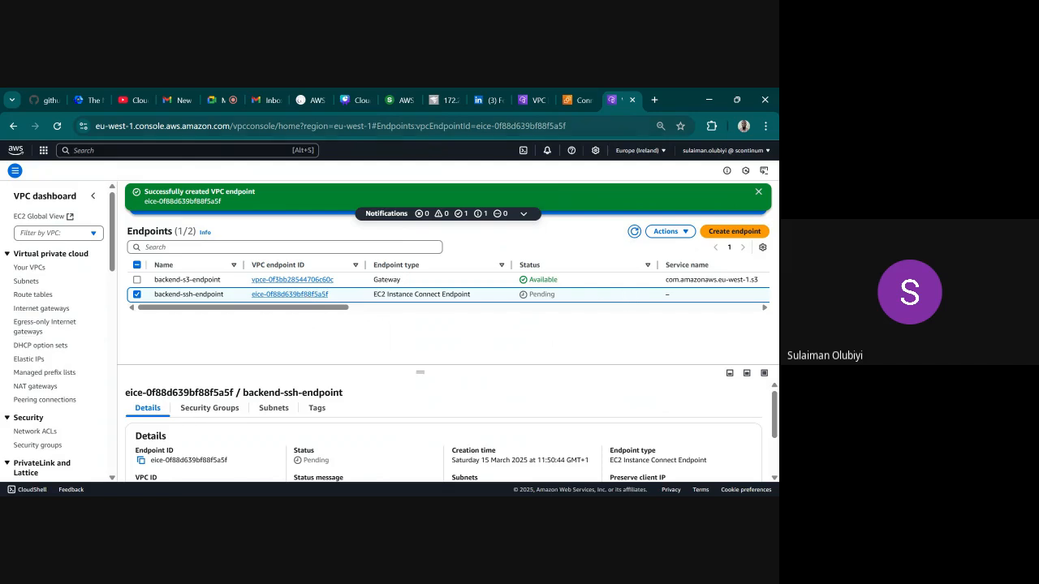
pyautogui.click(578, 100)
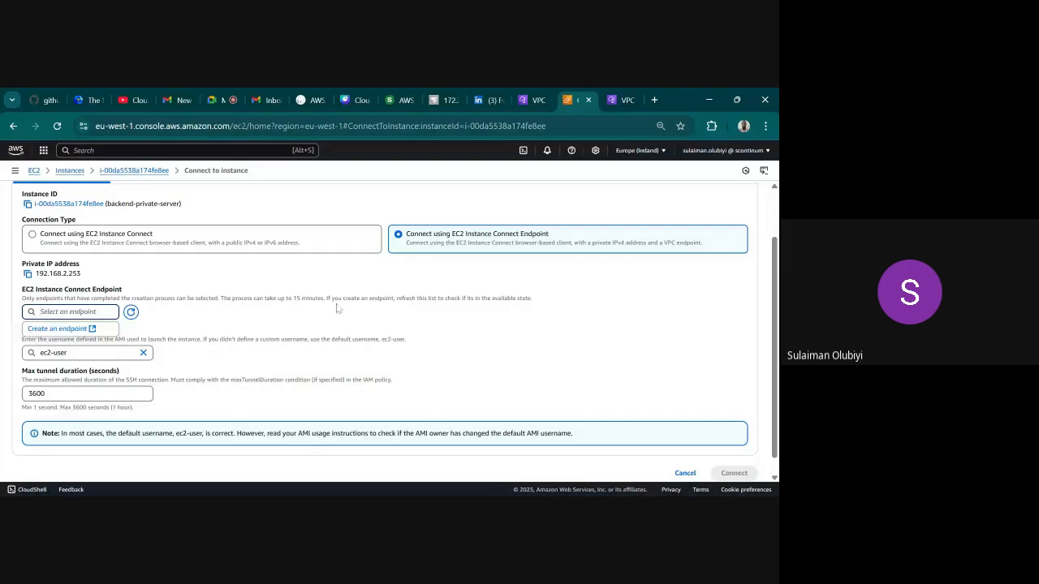
pyautogui.scroll(1, 218, 286)
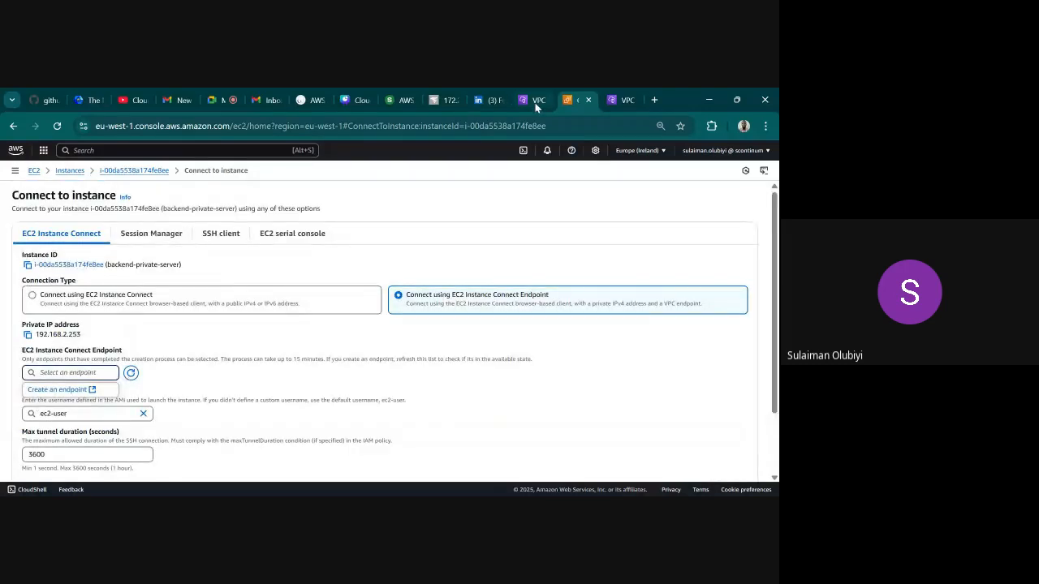
# Open the backend-private-server instance summary and look through its instance details, host placement and capacity reservation information.
pyautogui.click(130, 171)
pyautogui.click(131, 171)
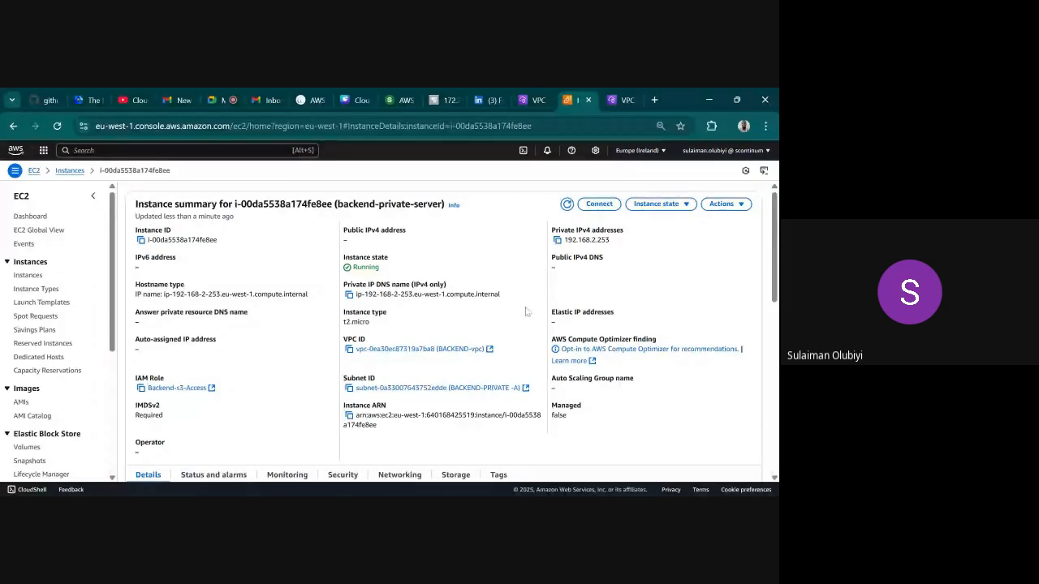
pyautogui.scroll(-10, 526, 311)
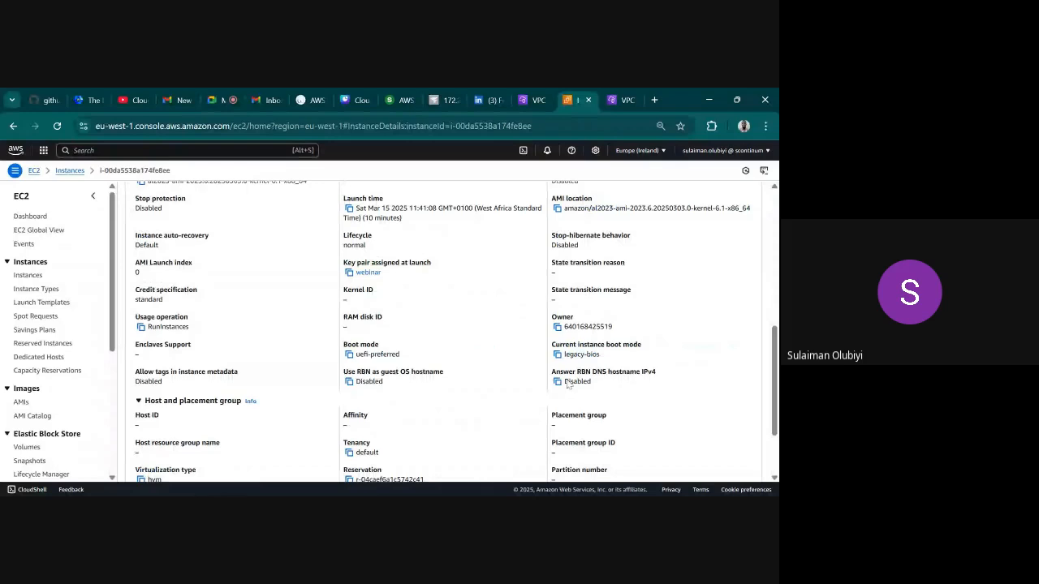
pyautogui.hotkey('alt', 'Tab')
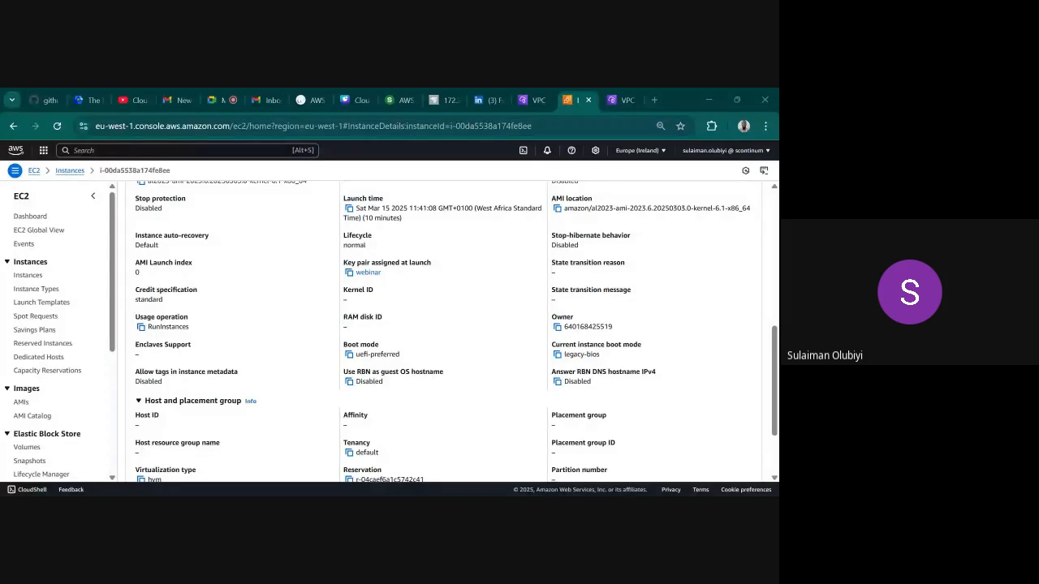
pyautogui.click(699, 420)
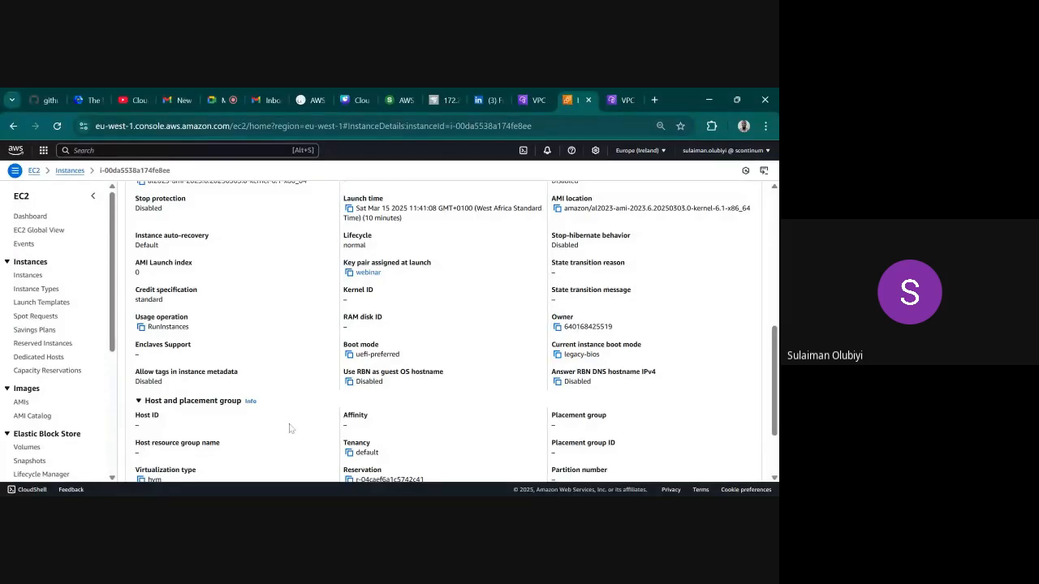
pyautogui.scroll(-2, 272, 397)
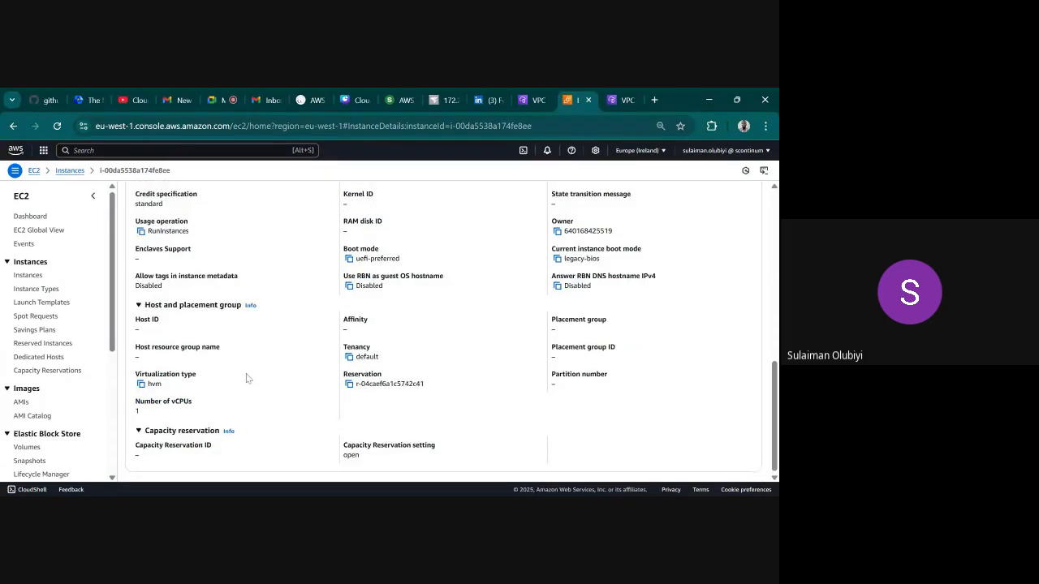
pyautogui.scroll(3, 247, 377)
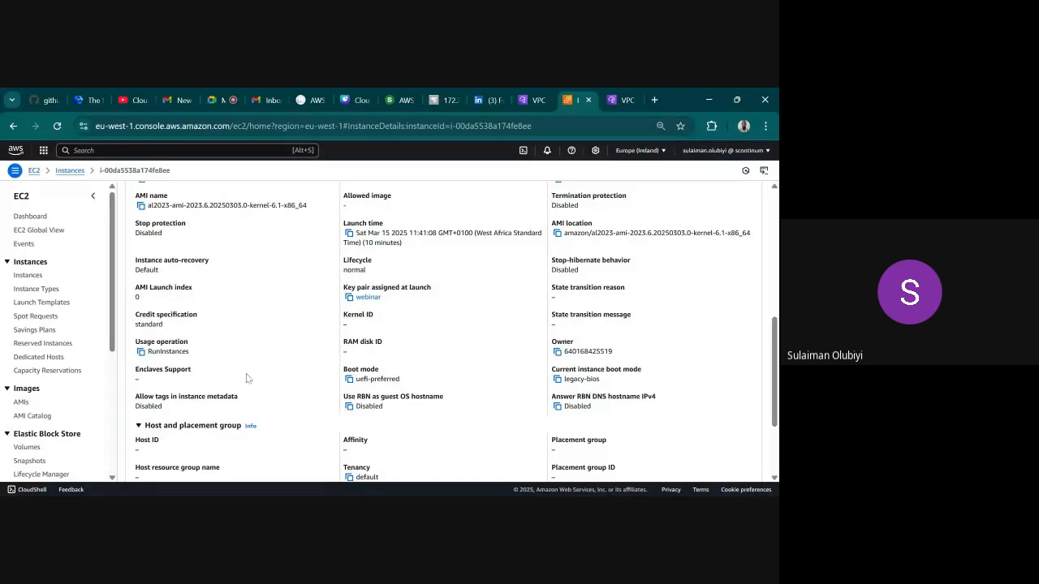
pyautogui.scroll(3, 247, 378)
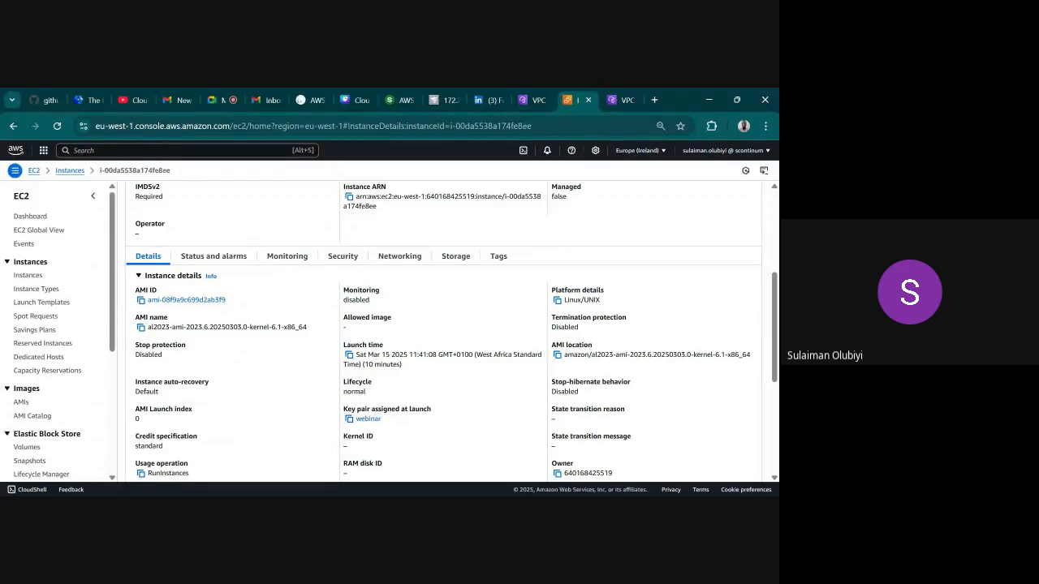
pyautogui.scroll(-3, 519, 357)
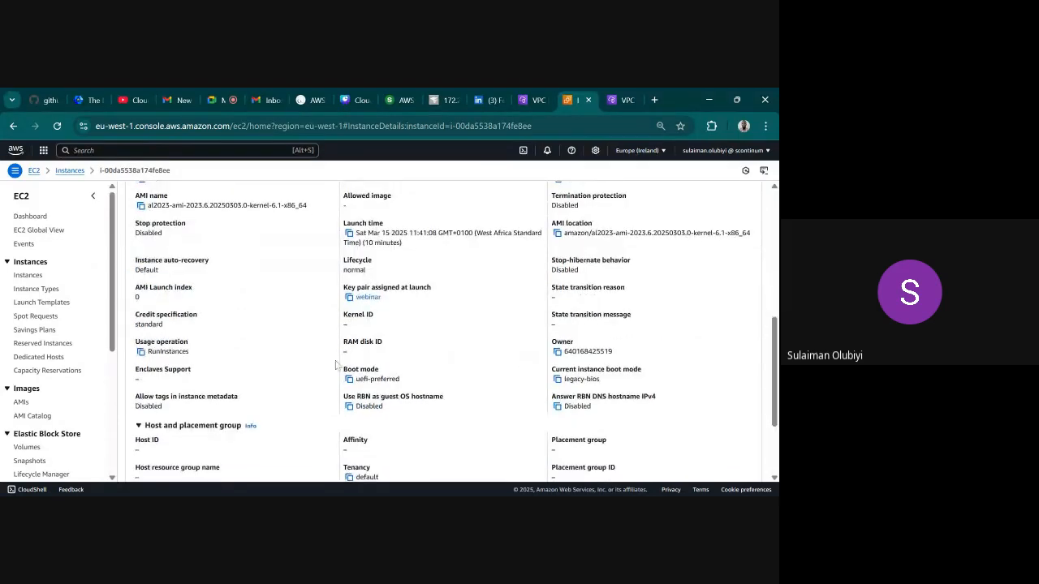
pyautogui.scroll(-3, 335, 366)
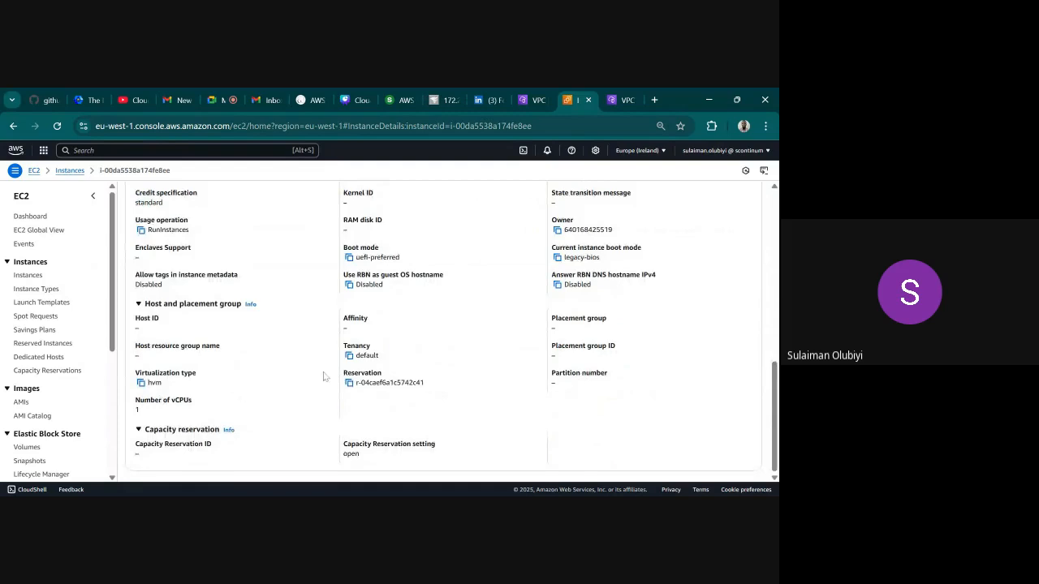
pyautogui.scroll(10, 436, 348)
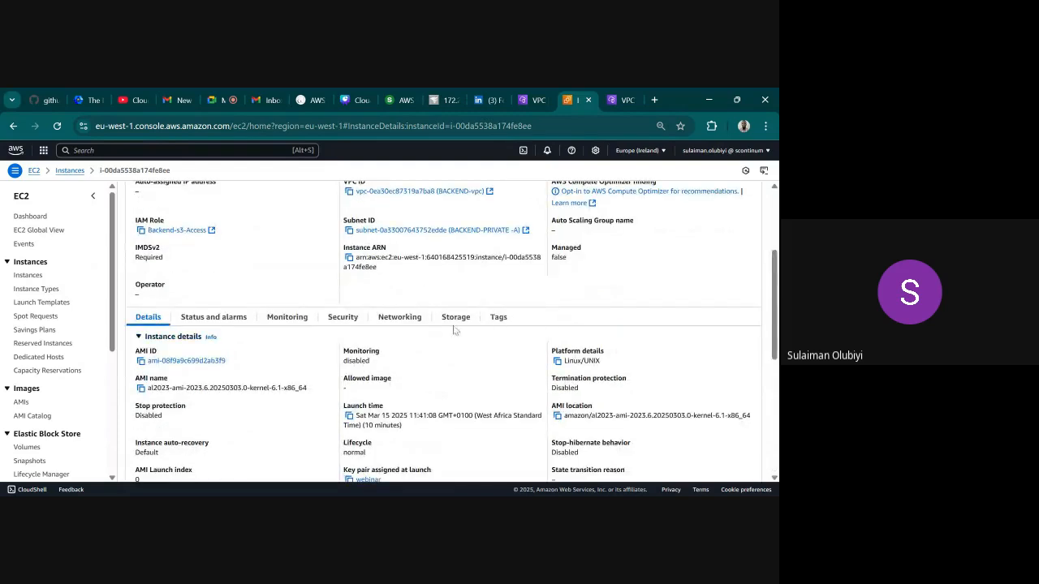
# Refresh the VPC endpoints list to check backend-ssh-endpoint's status, and look over the backend-private-server summary again.
pyautogui.click(627, 101)
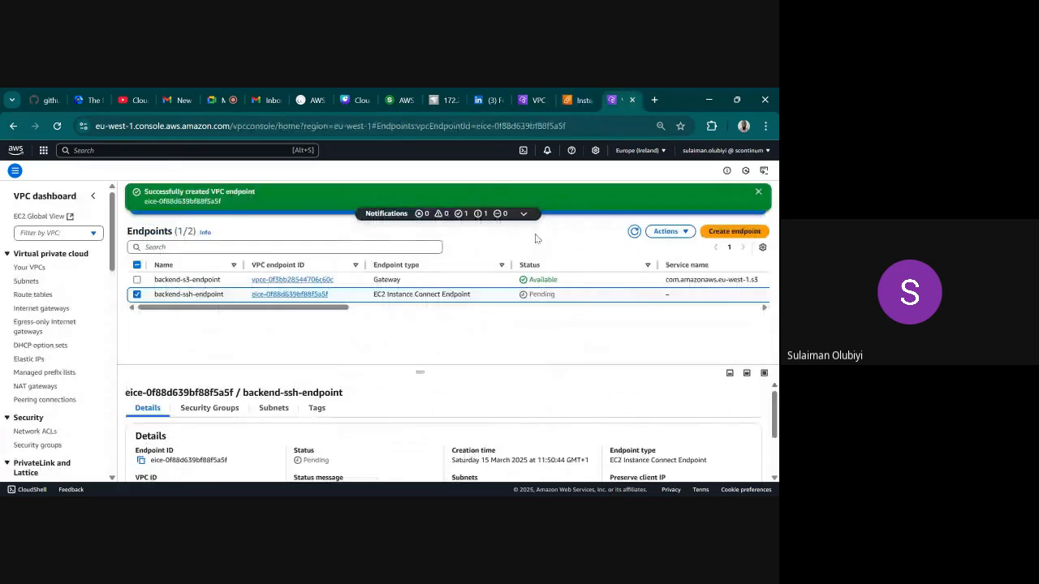
pyautogui.click(634, 232)
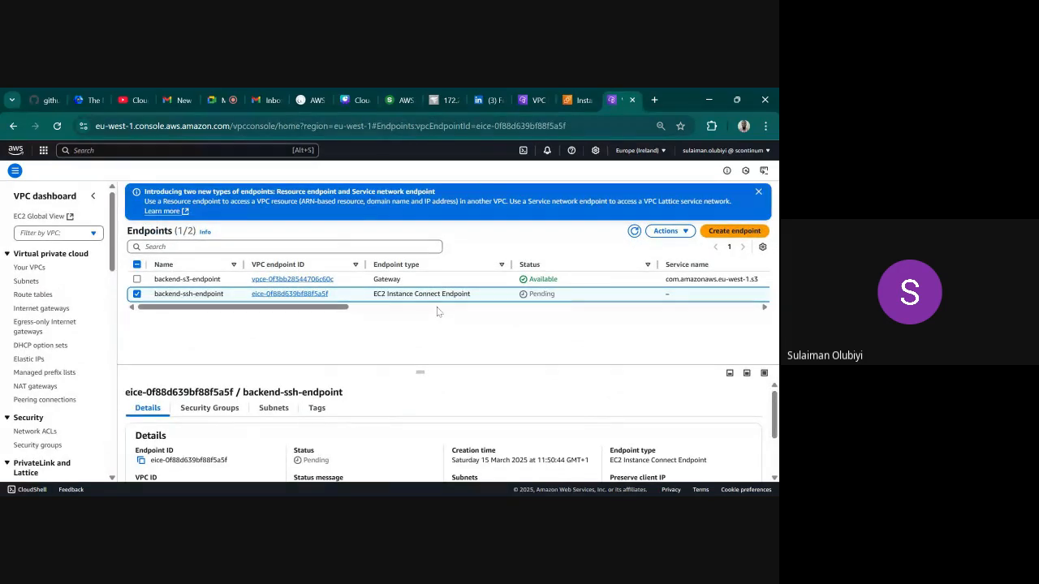
pyautogui.click(578, 101)
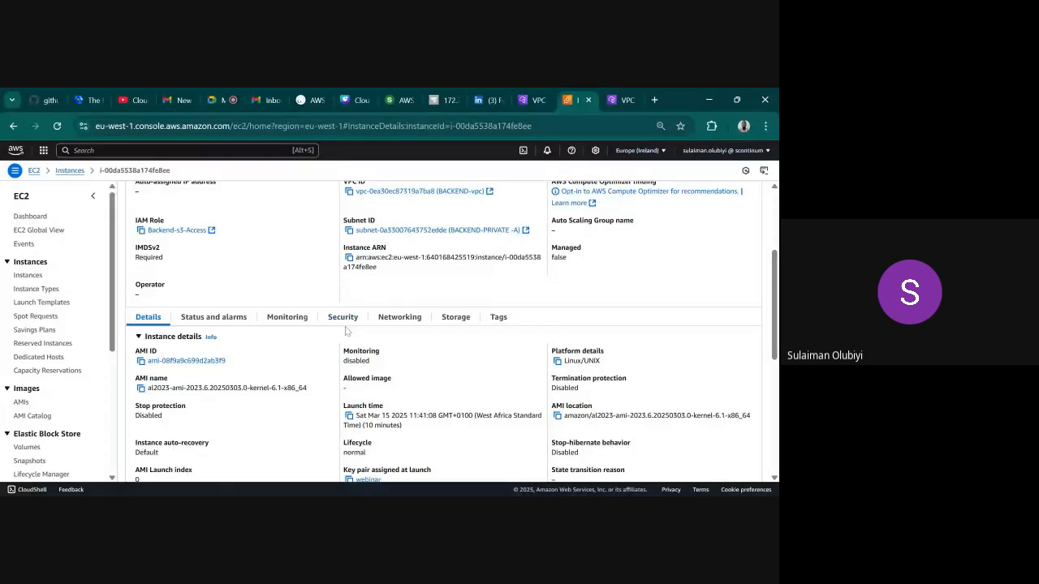
pyautogui.scroll(3, 345, 330)
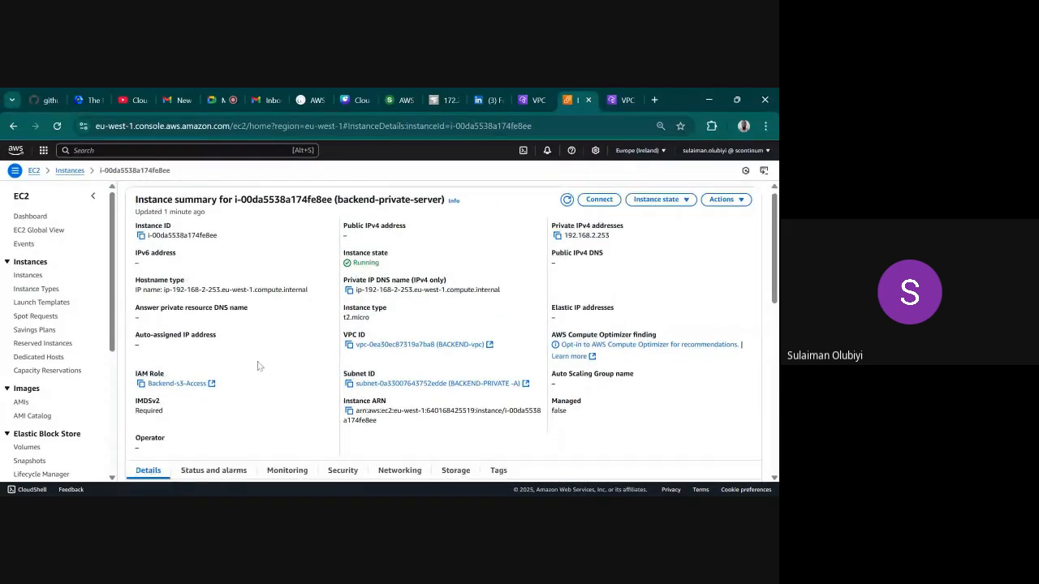
pyautogui.scroll(-5, 256, 360)
pyautogui.scroll(-1, 258, 366)
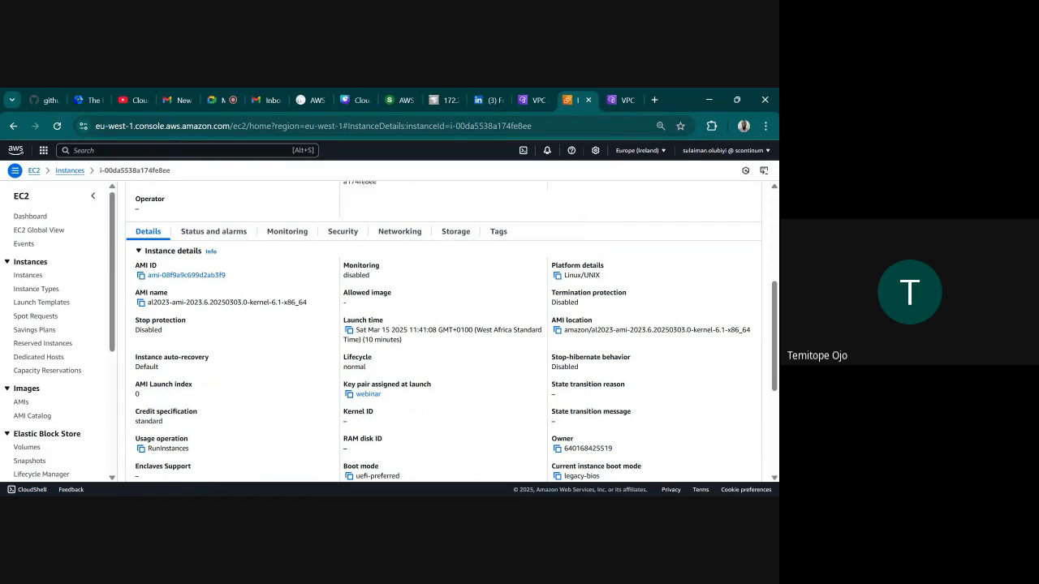
pyautogui.scroll(1, 438, 319)
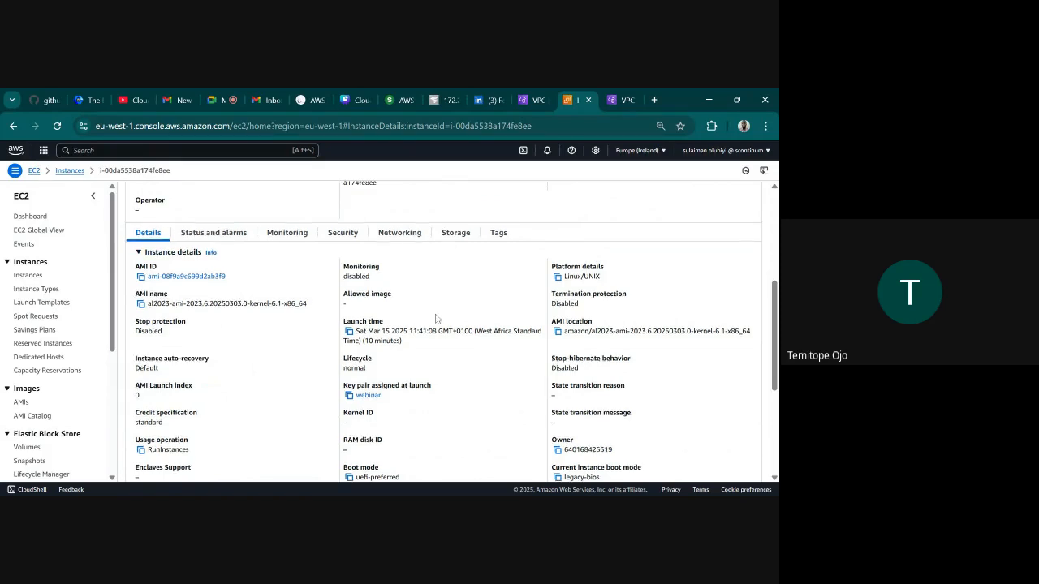
pyautogui.scroll(3, 436, 318)
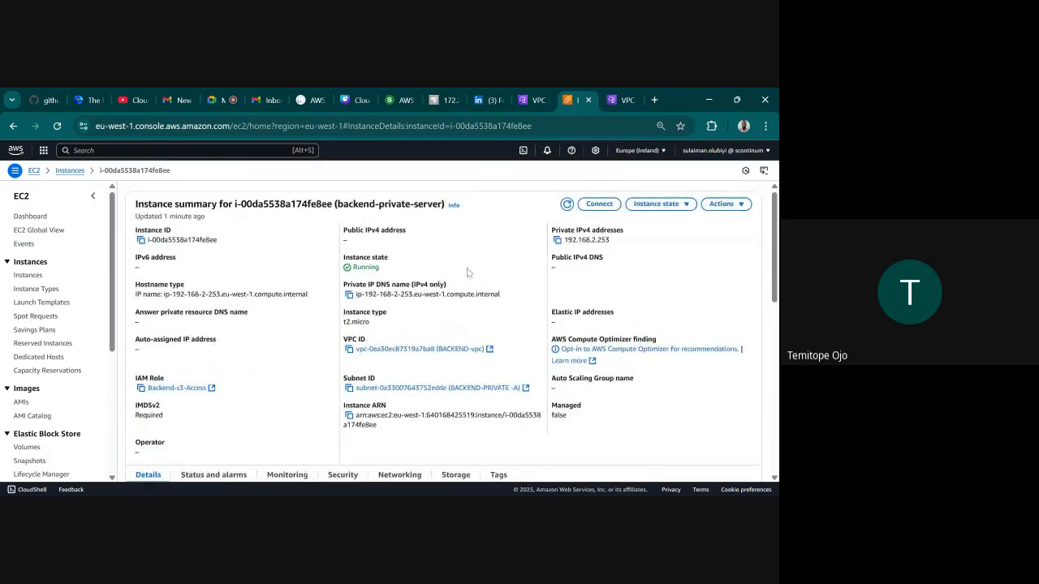
# Switch to the Canva presentation, view the USE-CASE slide on page 10 in full screen, and exit full screen.
pyautogui.click(351, 100)
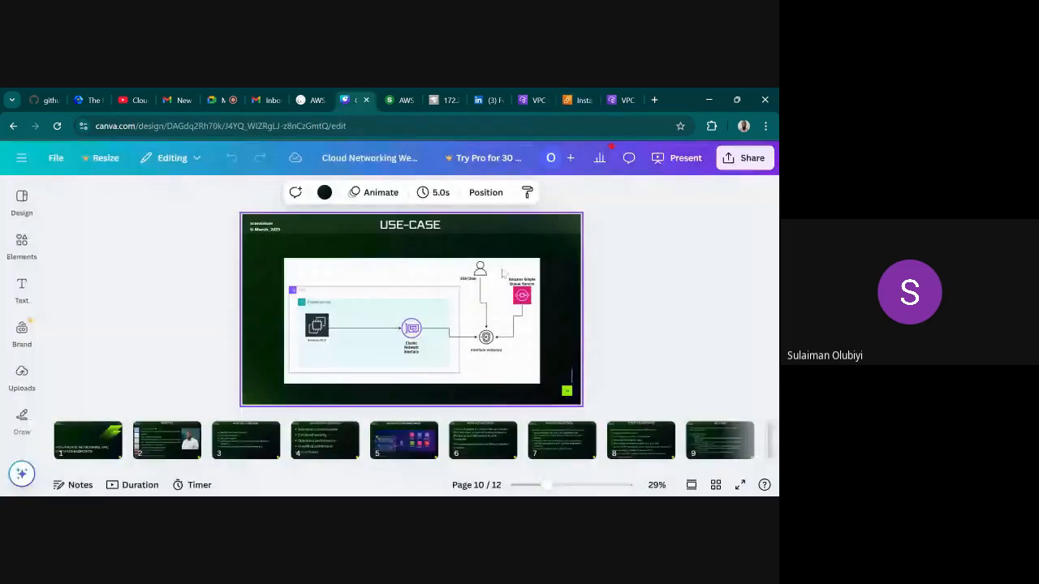
pyautogui.click(739, 485)
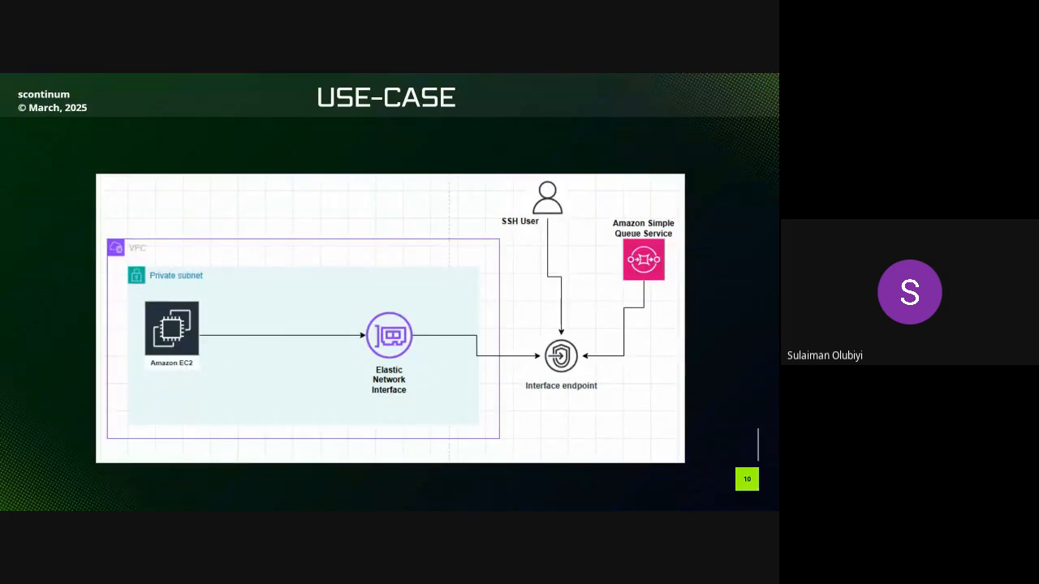
pyautogui.press('Escape')
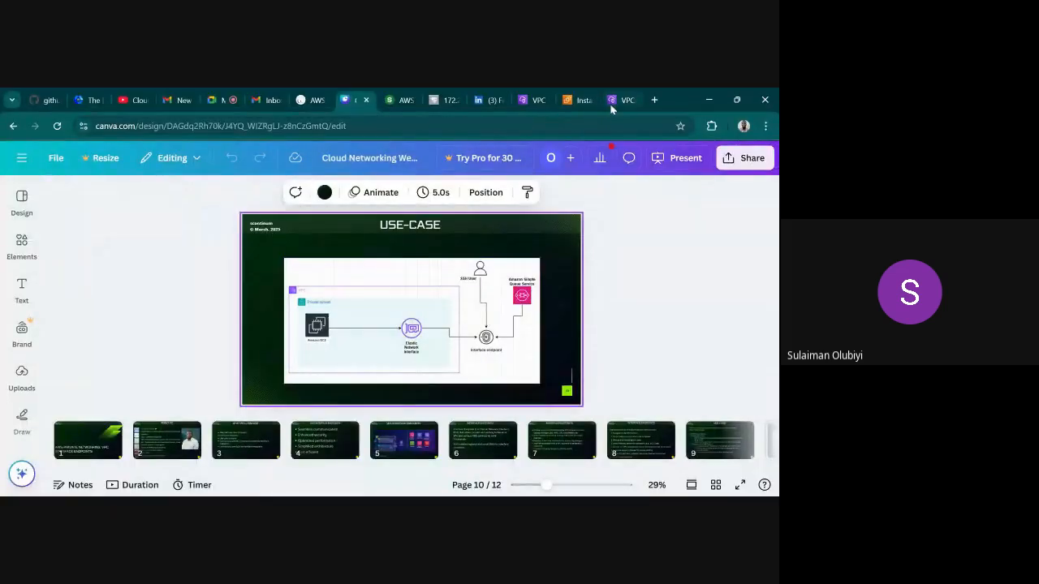
# Refresh the VPC endpoints list to recheck backend-ssh-endpoint, and view the Canva USE-CASE slide in full screen again.
pyautogui.click(612, 102)
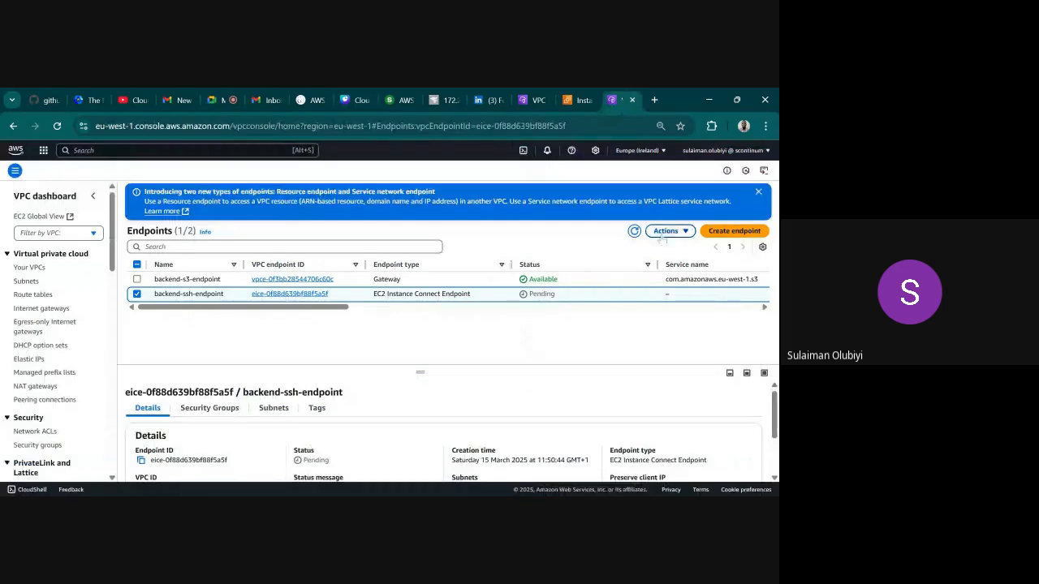
pyautogui.click(635, 233)
pyautogui.click(350, 100)
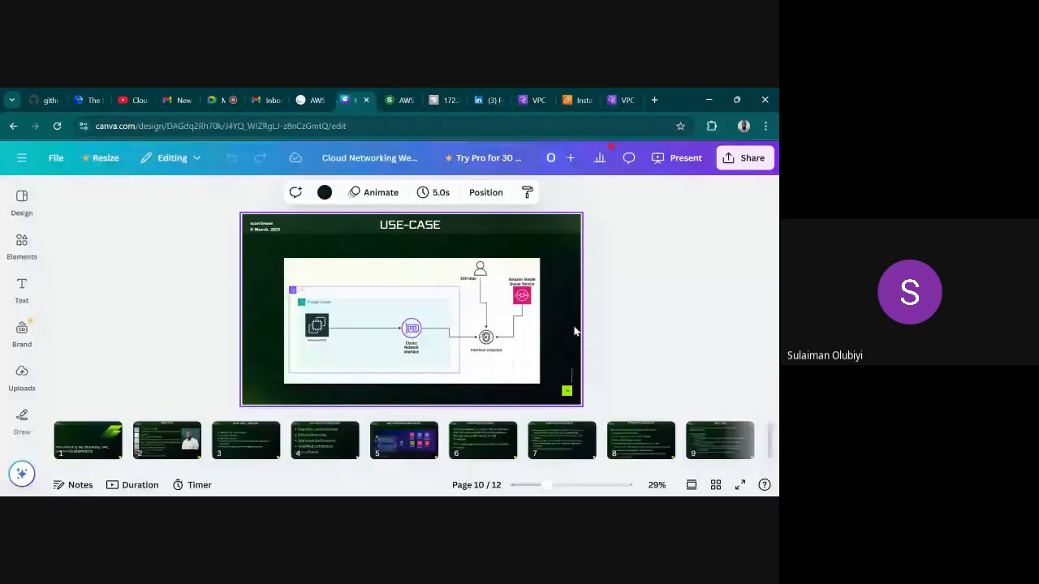
pyautogui.click(740, 485)
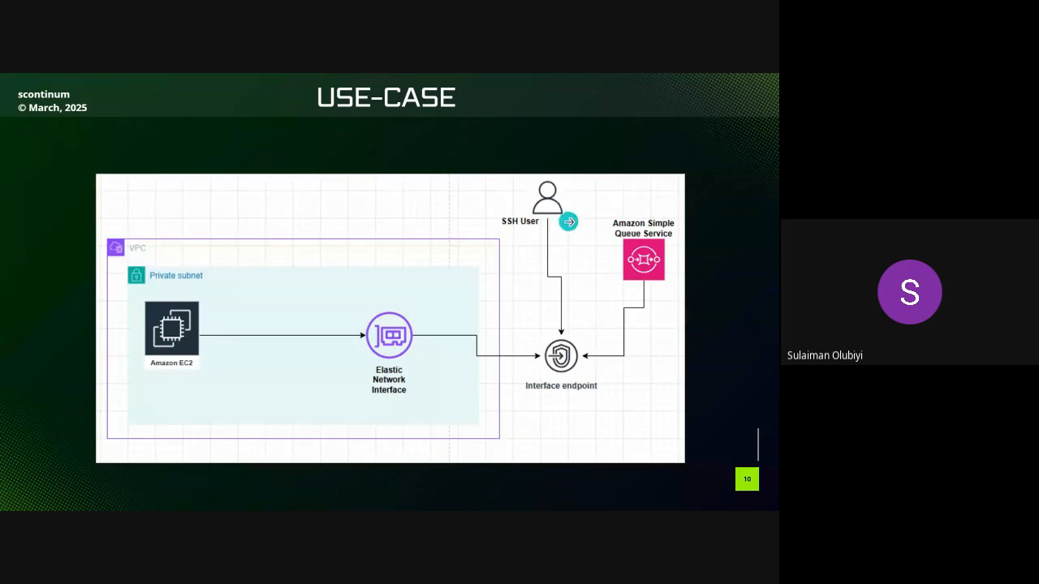
pyautogui.press('Escape')
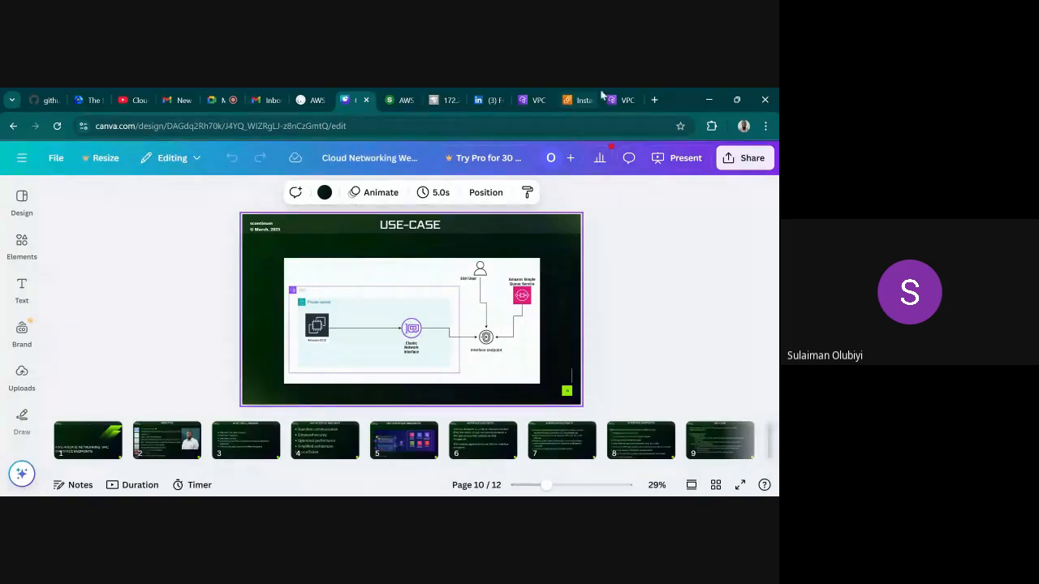
# Return to the VPC endpoints list, refresh it, and dismiss the banner about the new endpoint types.
pyautogui.click(613, 97)
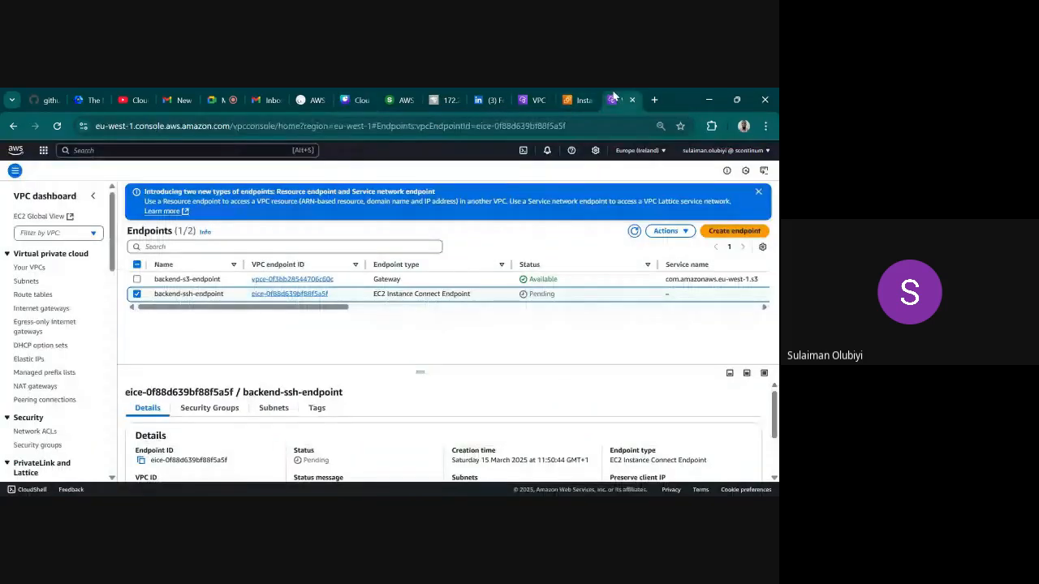
pyautogui.click(634, 231)
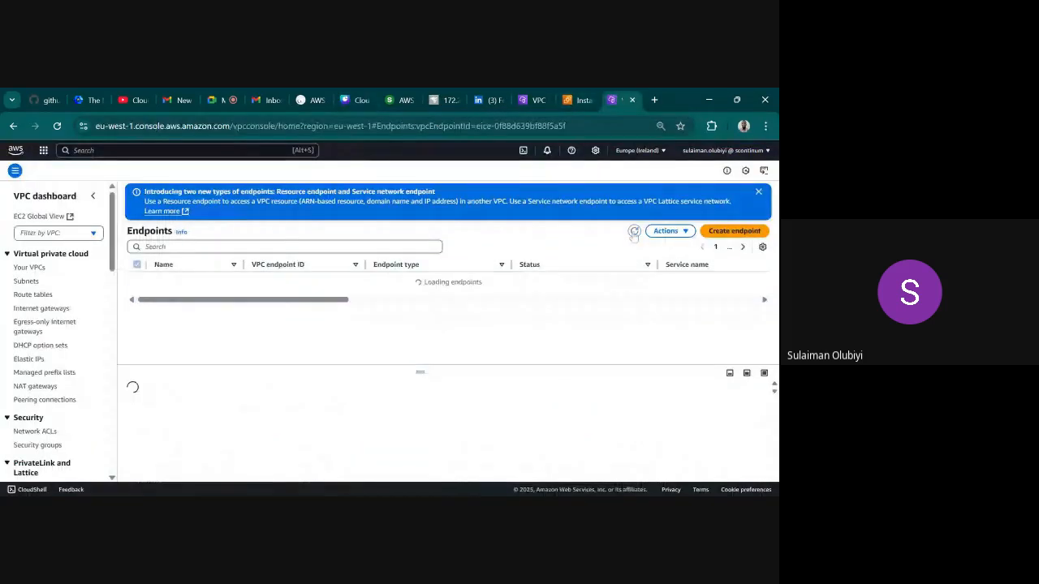
pyautogui.click(759, 194)
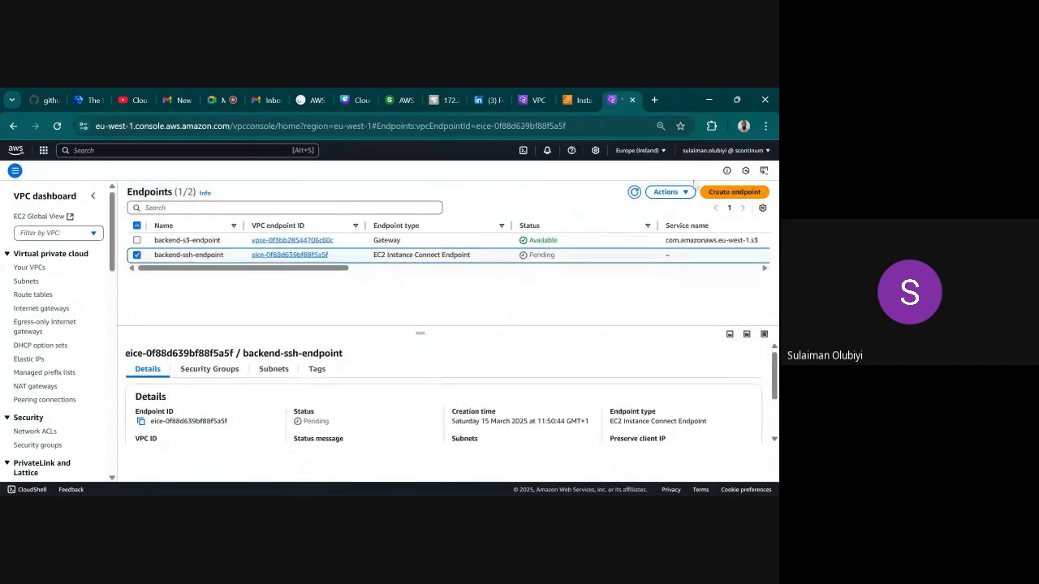
# Check the security group and the subnet associated with backend-ssh-endpoint.
pyautogui.click(210, 368)
pyautogui.scroll(-1, 293, 389)
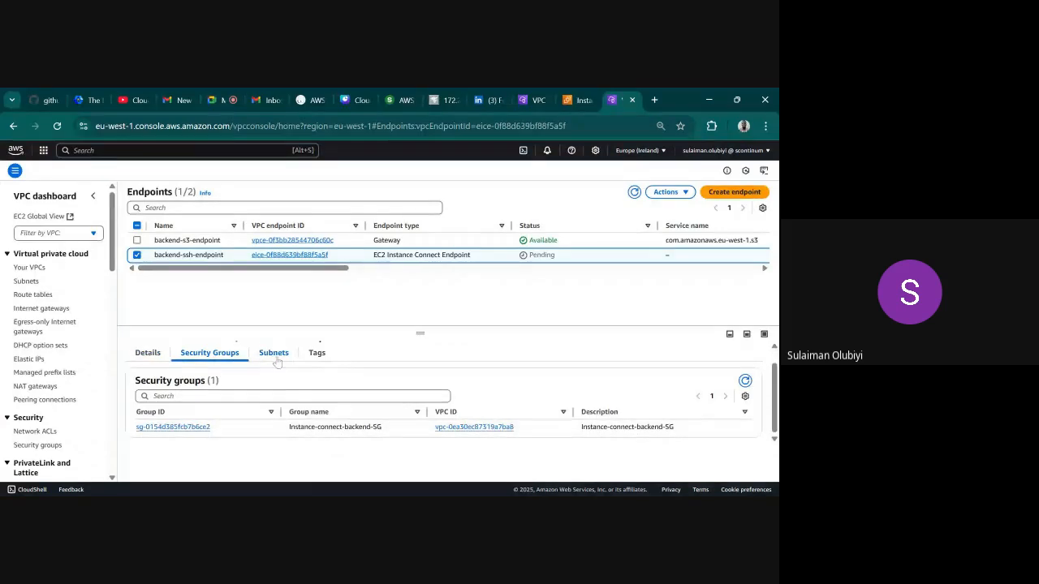
pyautogui.click(274, 363)
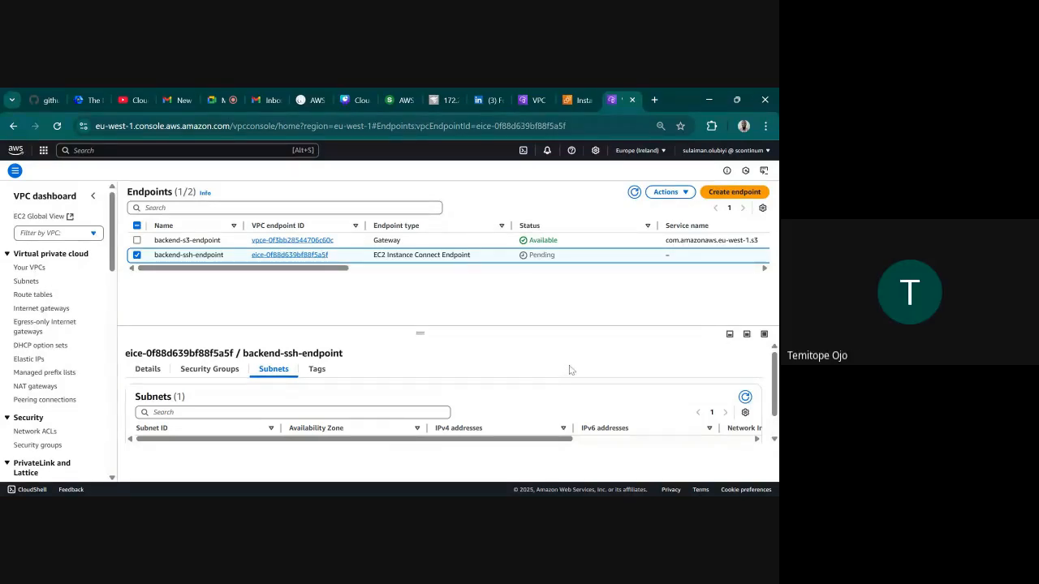
pyautogui.scroll(-1, 571, 381)
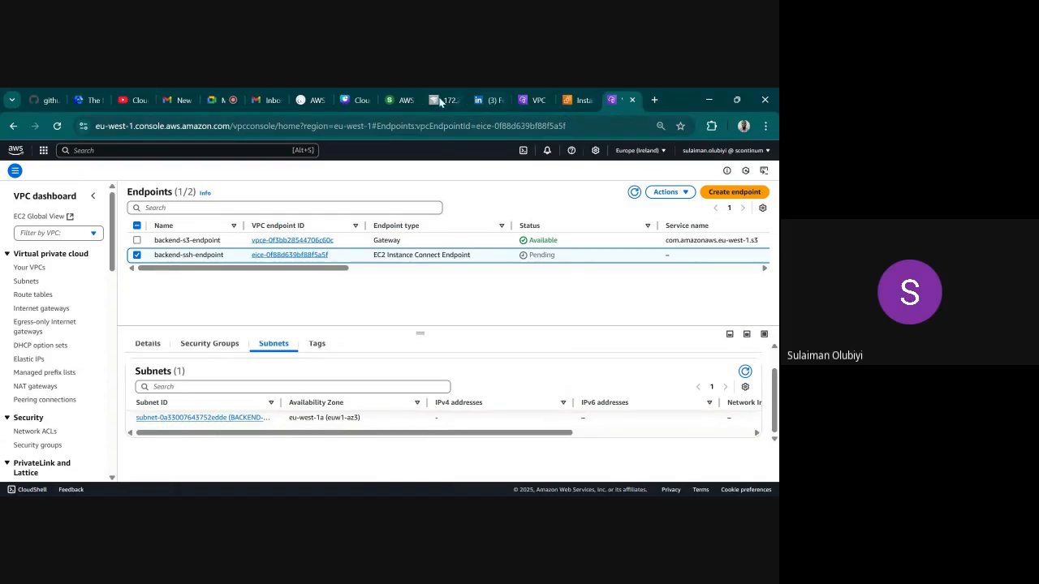
# Show the USE-CASE architecture diagram from the Canva presentation in full screen and exit full screen.
pyautogui.click(354, 99)
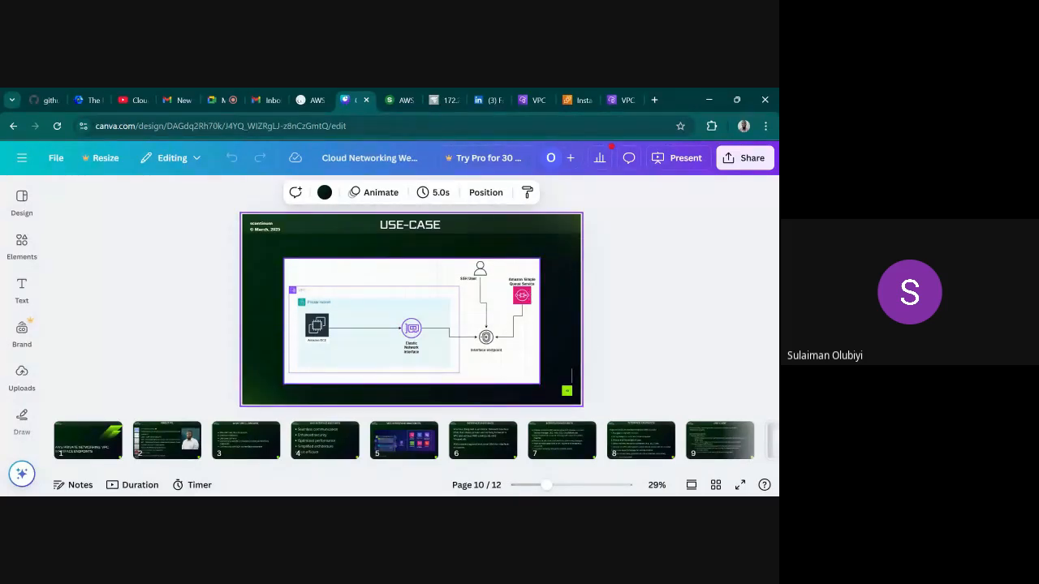
pyautogui.click(740, 484)
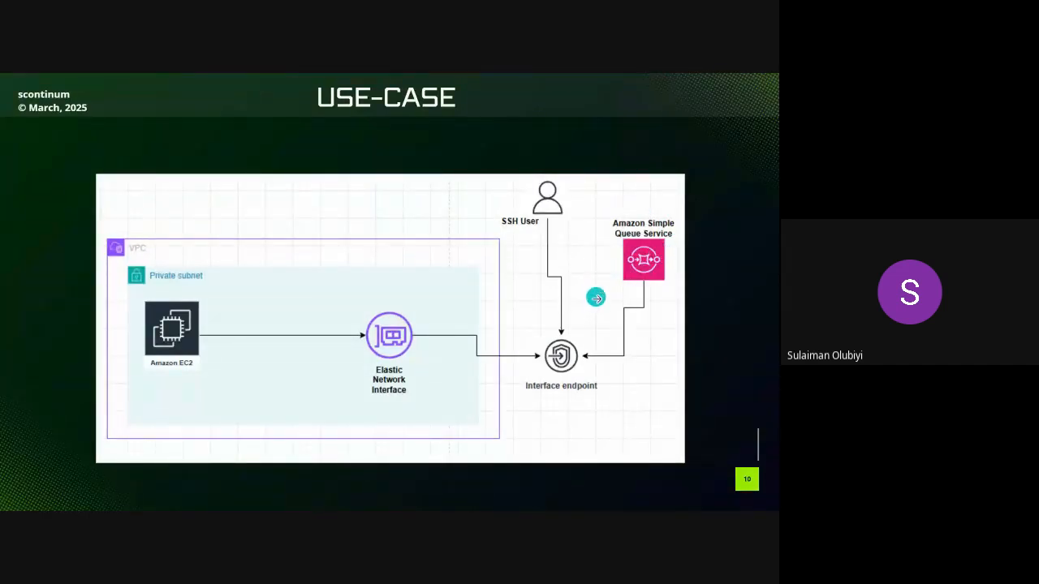
pyautogui.press('Escape')
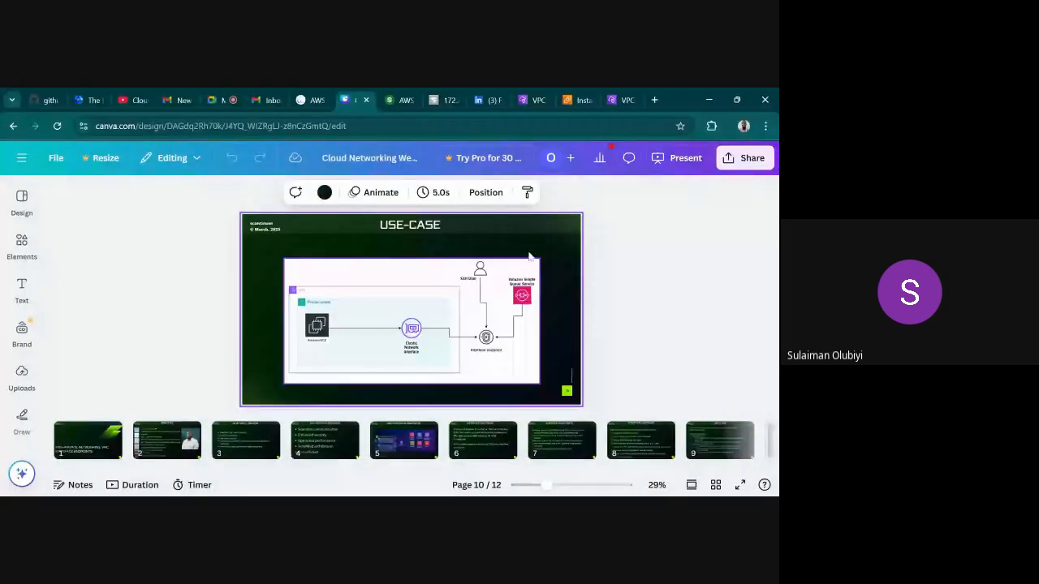
# Return to the AWS console and view the inbound rules of the Instance-connect-backend-SG security group.
pyautogui.click(611, 100)
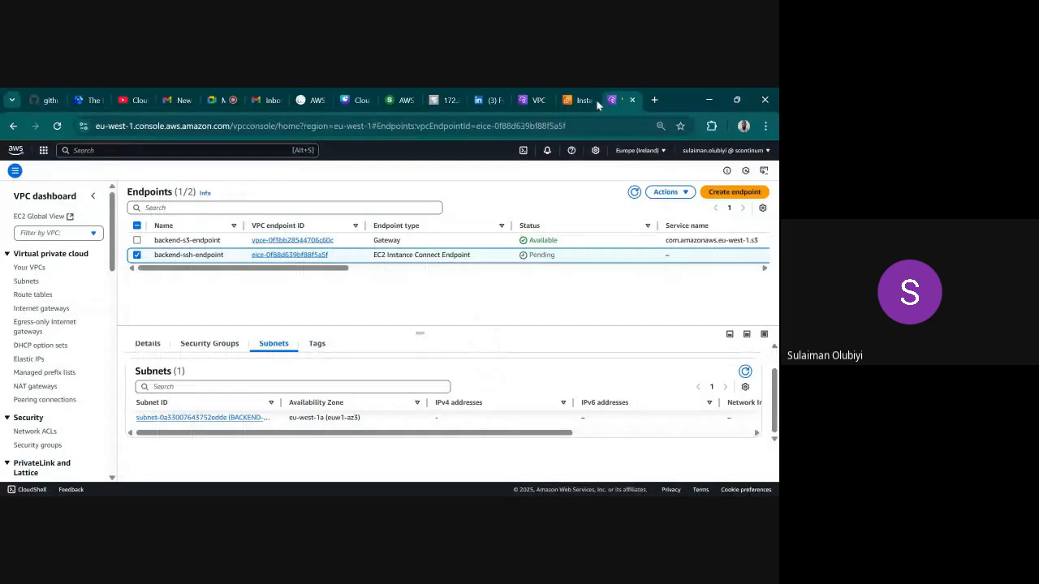
pyautogui.click(533, 100)
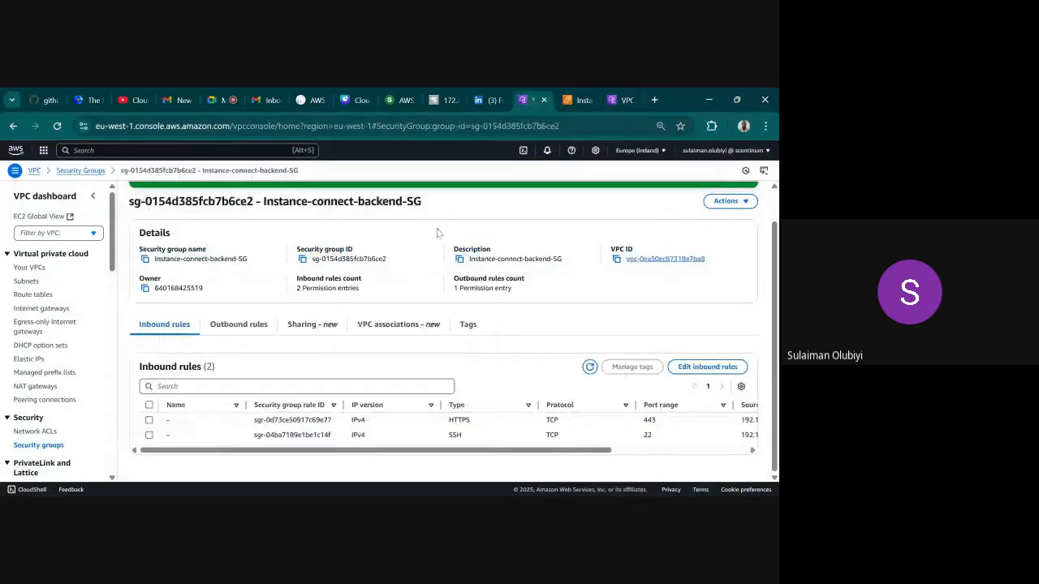
# Search the AWS services for "sqs" and open Simple Queue Service.
pyautogui.scroll(1, 347, 232)
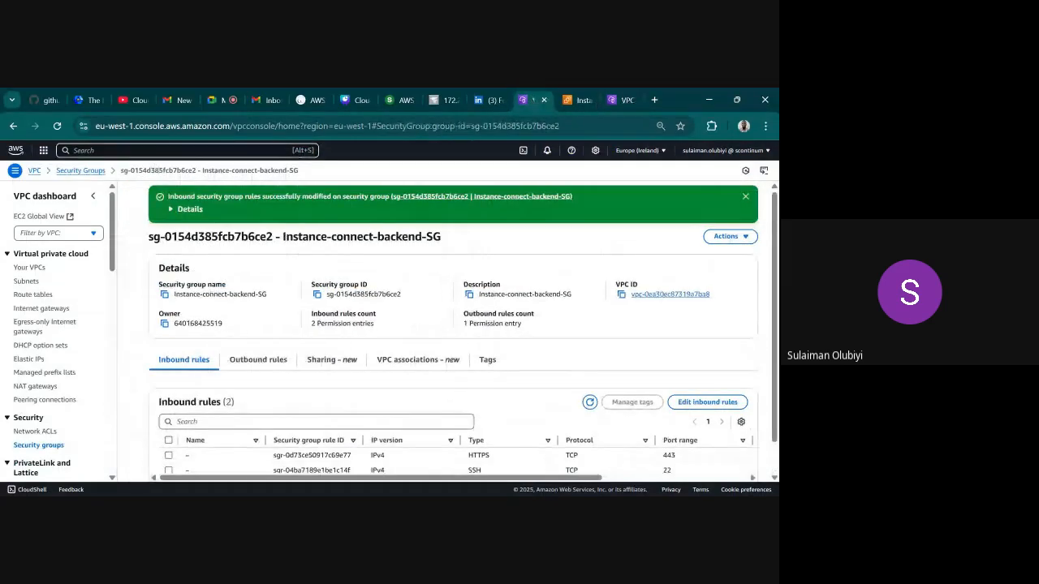
pyautogui.hotkey('alt', 's')
pyautogui.write('sqs')
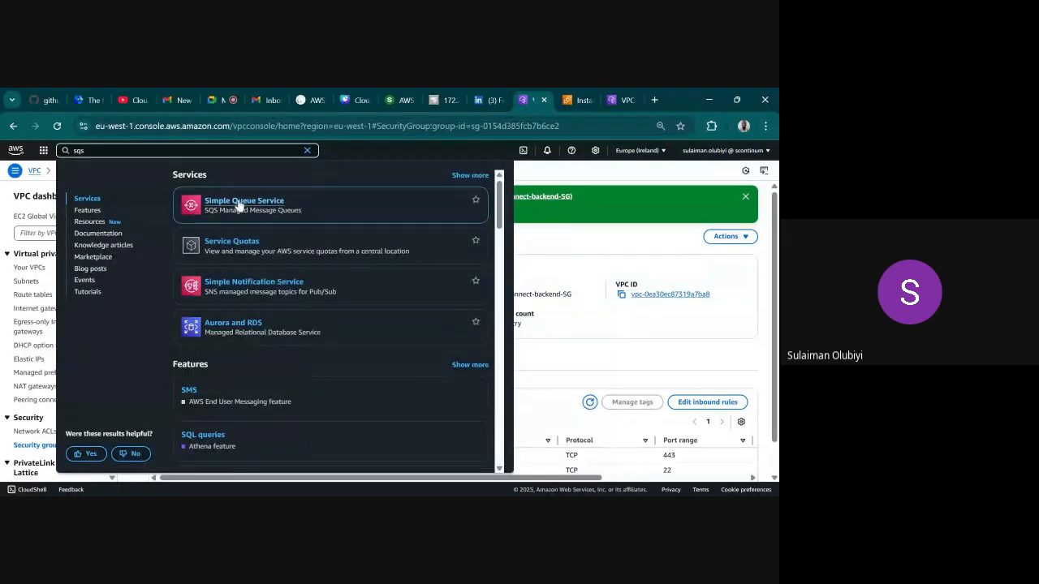
pyautogui.click(240, 206)
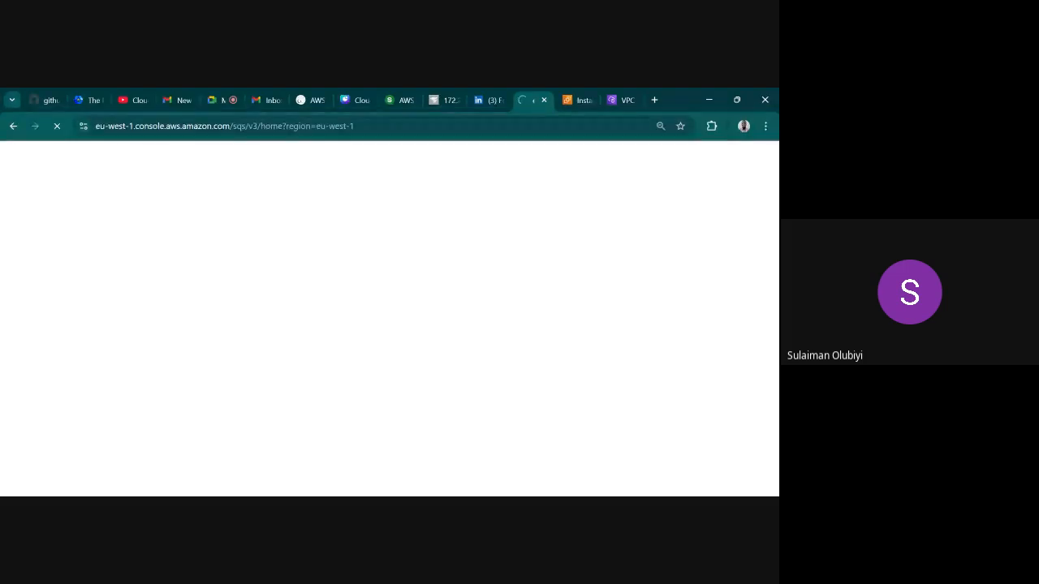
# Switch to the VPC endpoints list, refresh it, and check the status and remaining details of backend-ssh-endpoint.
pyautogui.click(641, 104)
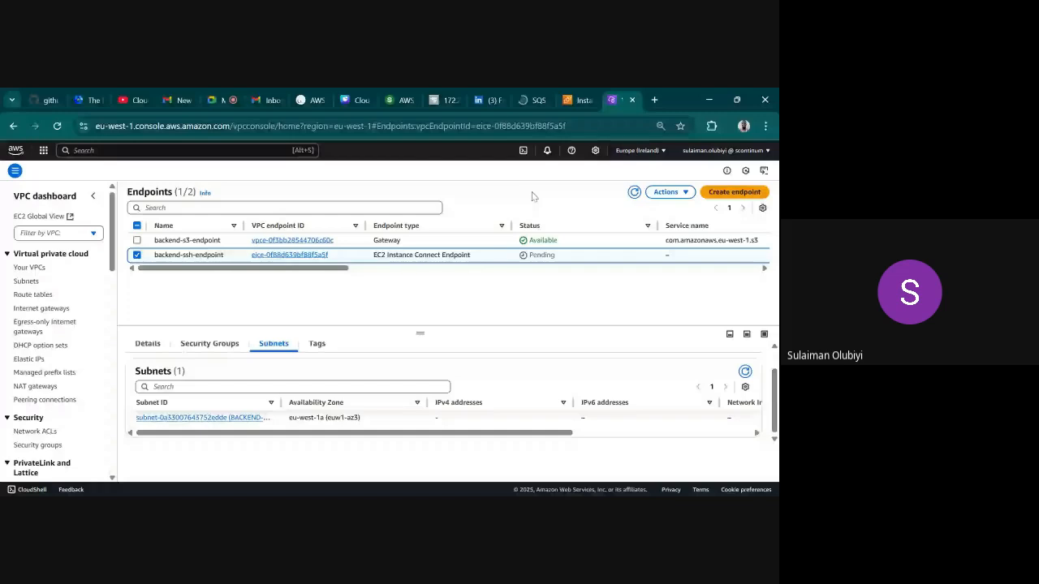
pyautogui.click(635, 192)
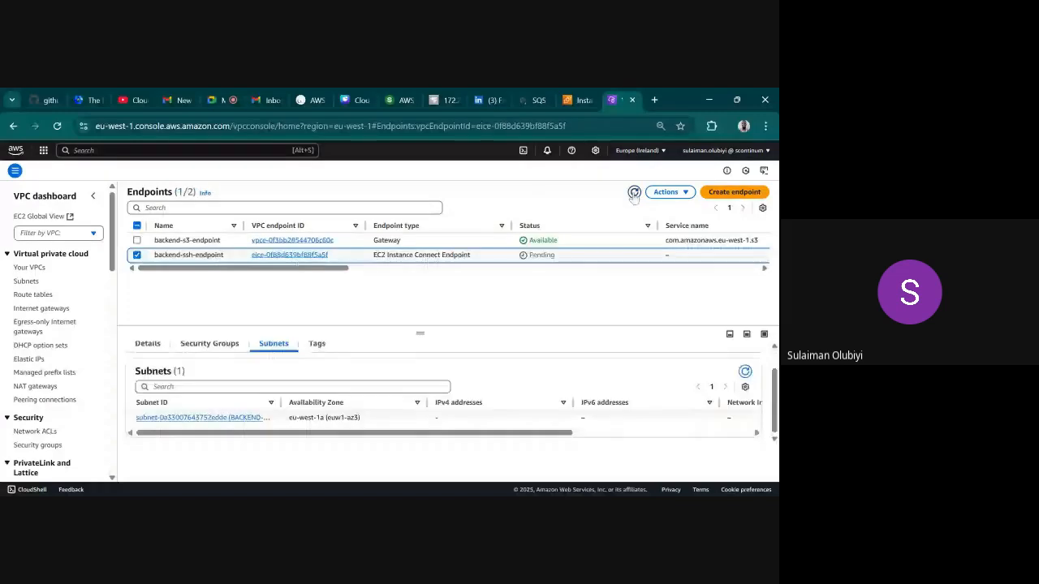
pyautogui.moveTo(279, 268); pyautogui.dragTo(629, 265)
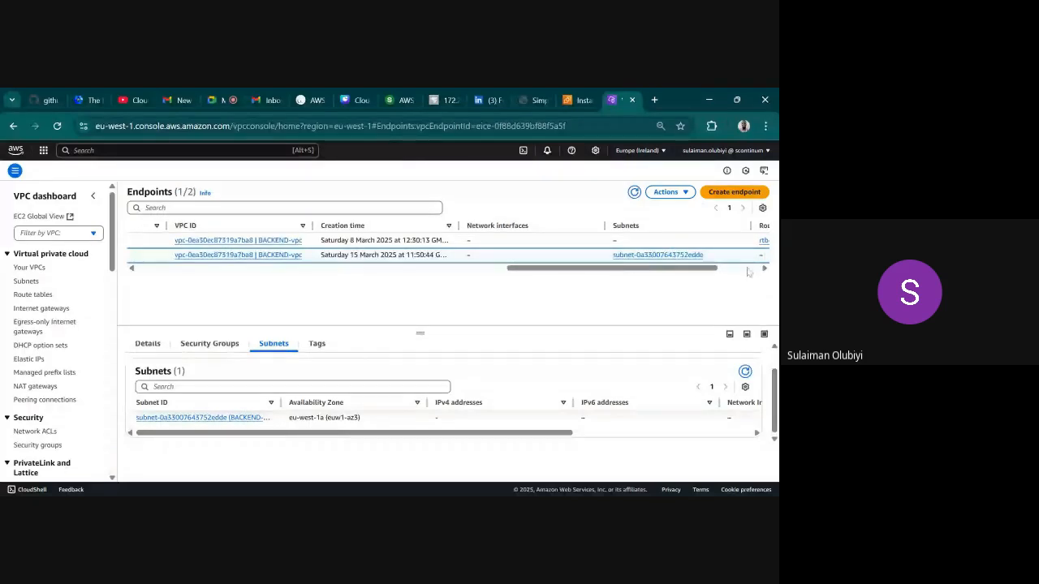
pyautogui.moveTo(749, 272); pyautogui.dragTo(396, 273)
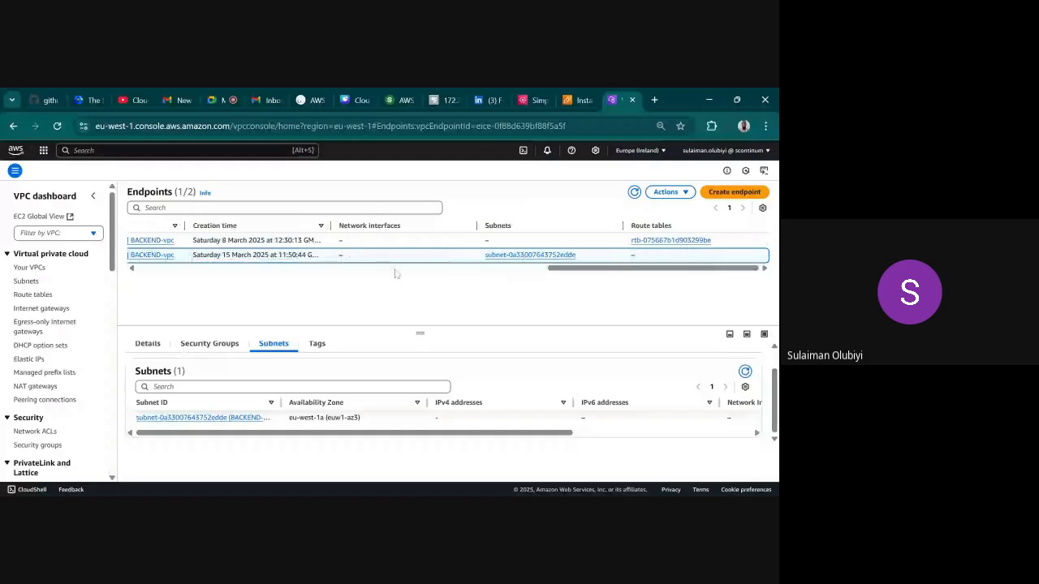
pyautogui.click(396, 272)
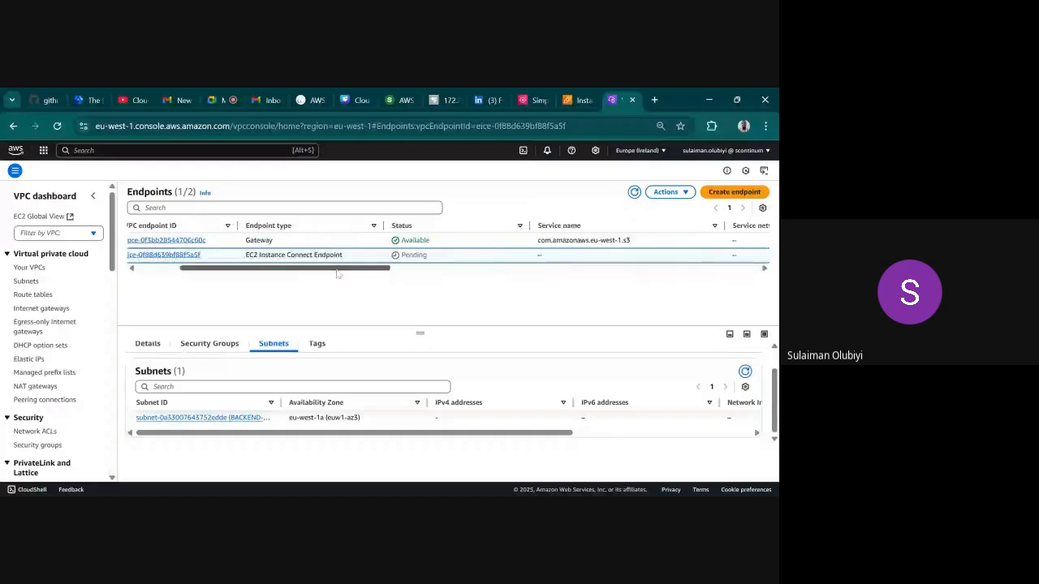
# Return to the Amazon SQS page, start creating a Standard queue, and name it demo-queue.
pyautogui.click(532, 100)
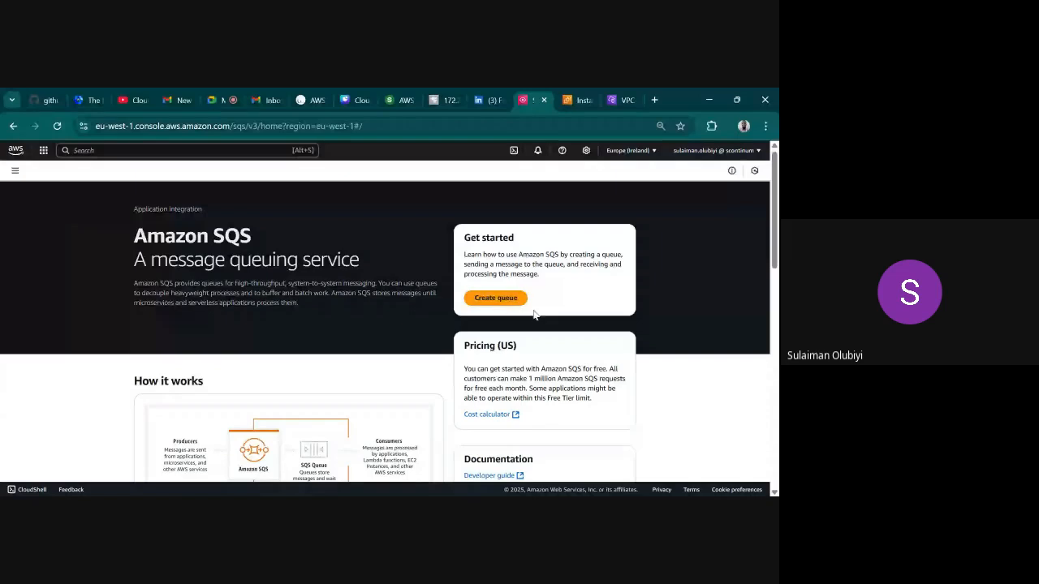
pyautogui.click(505, 298)
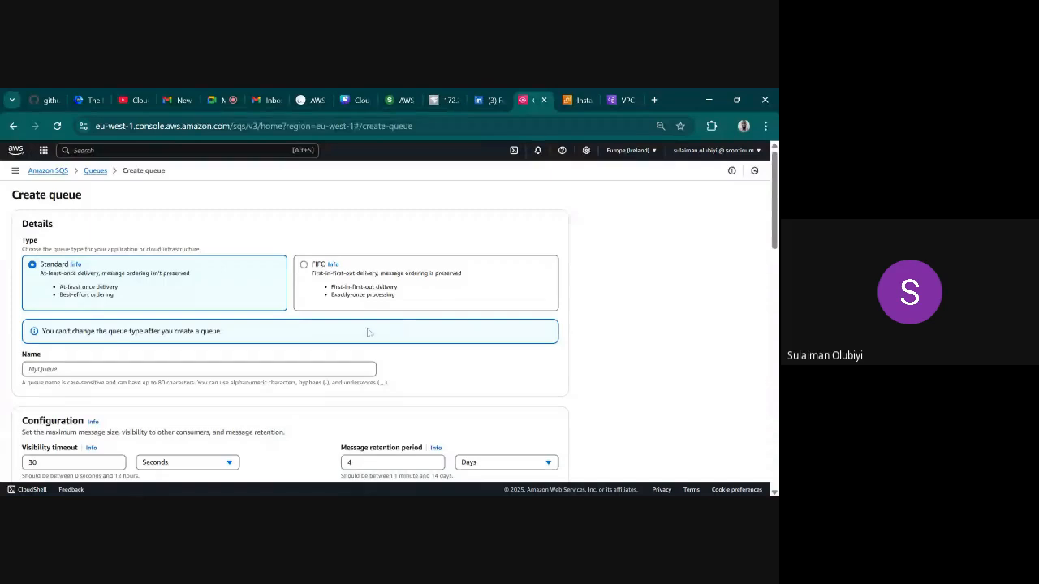
pyautogui.click(289, 369)
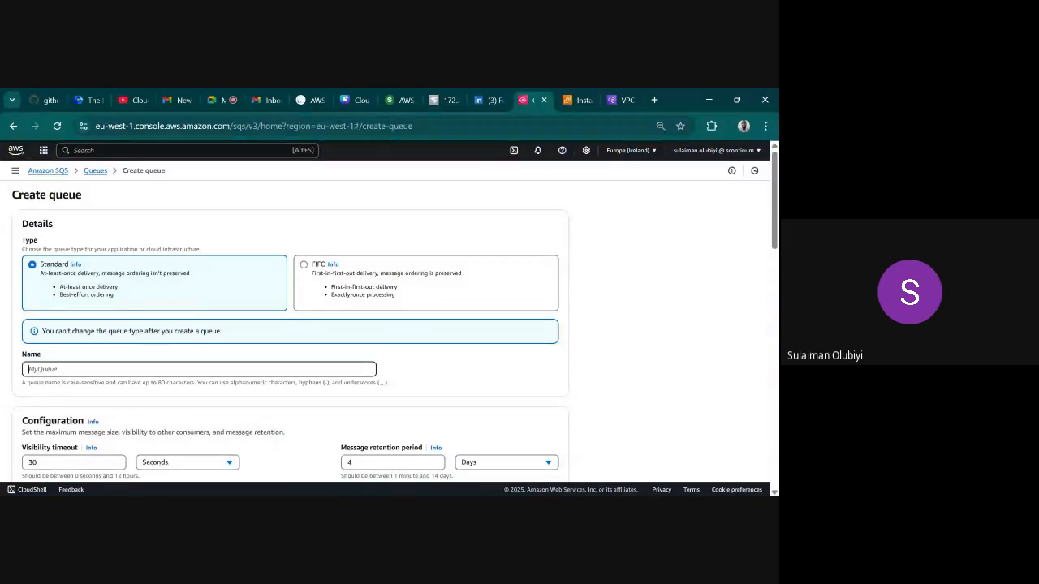
pyautogui.write('backend')
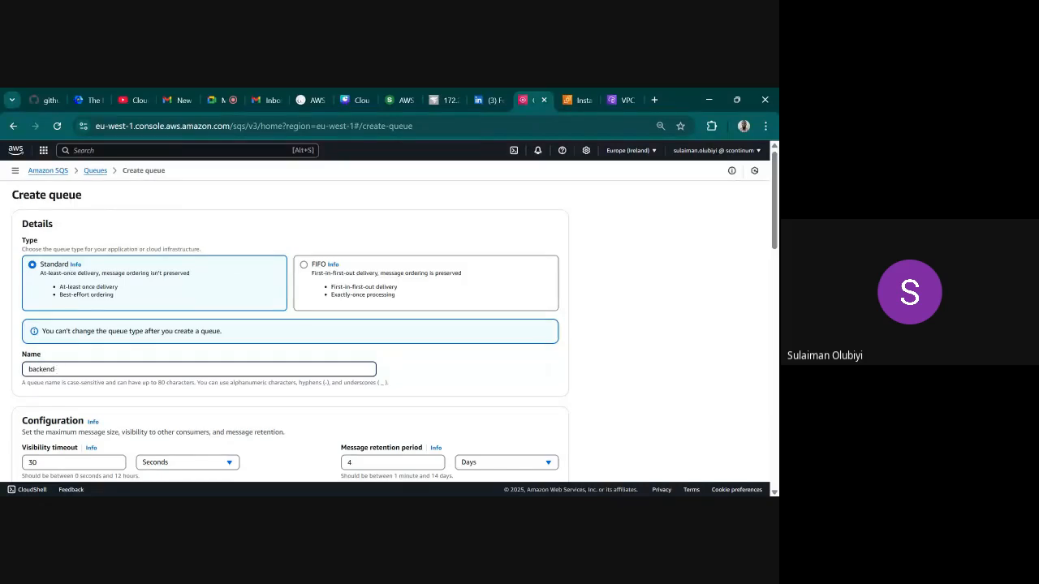
pyautogui.press('BackSpace')
pyautogui.write('dm')
pyautogui.write('emo')
pyautogui.write('-queue')
# Examine the new queue's default configuration, encryption, access policy, redrive allow policy, dead-letter queue, and tag settings.
pyautogui.scroll(-3, 203, 345)
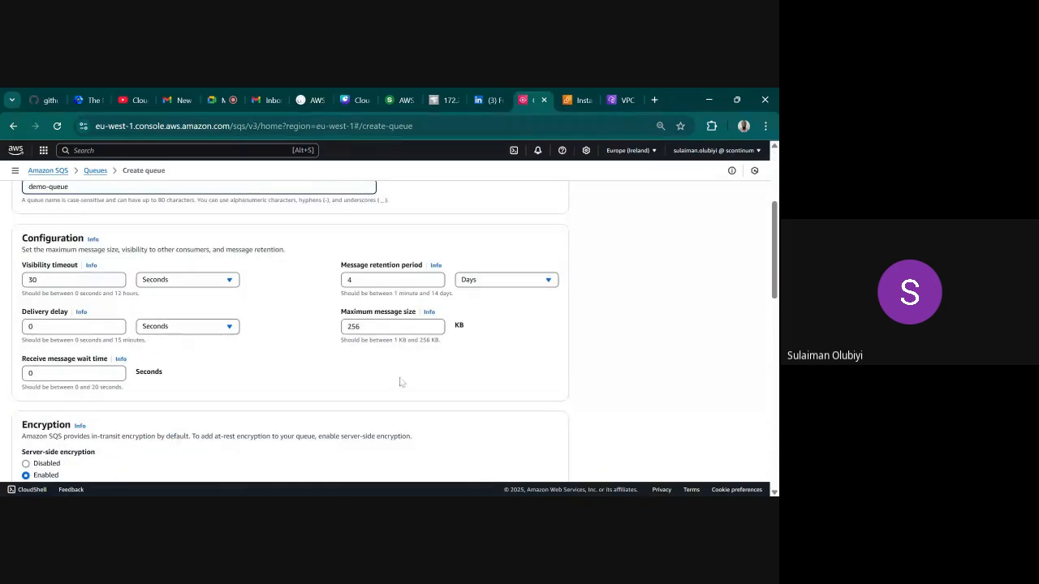
pyautogui.scroll(-3, 283, 376)
pyautogui.scroll(2, 284, 375)
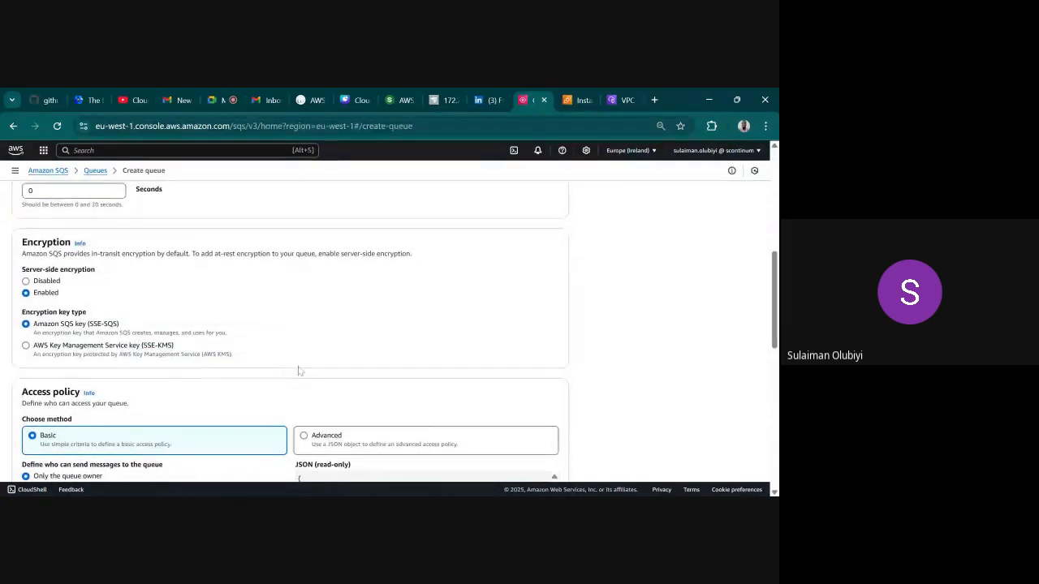
pyautogui.scroll(-3, 305, 368)
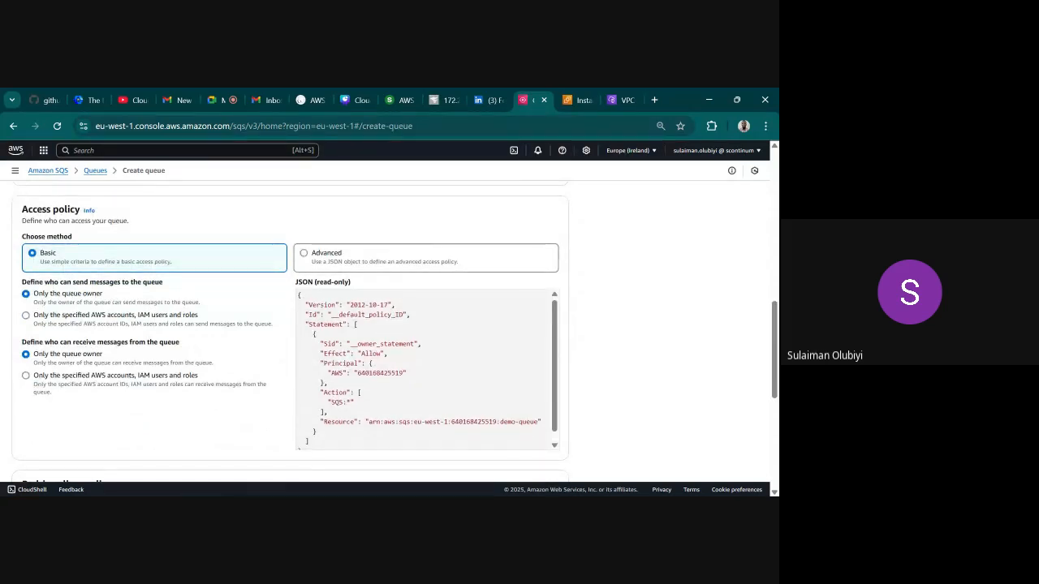
pyautogui.scroll(-1, 426, 370)
pyautogui.scroll(-6, 631, 382)
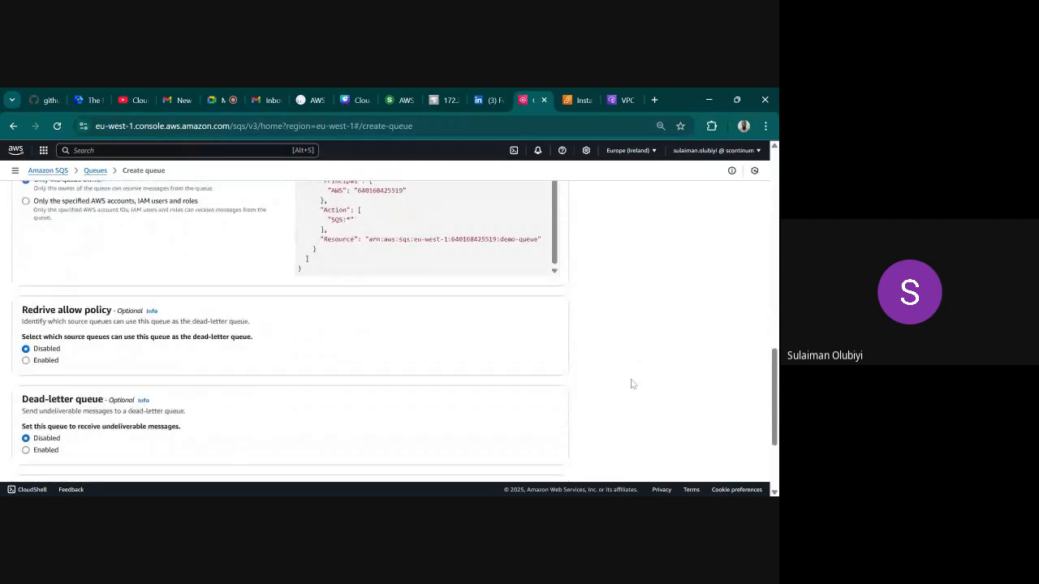
pyautogui.scroll(-1, 632, 382)
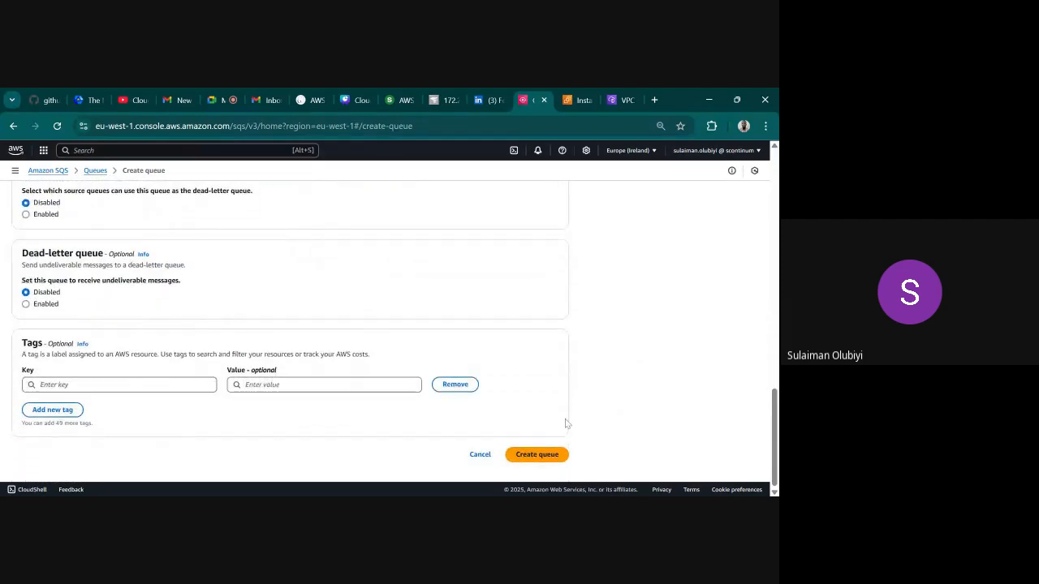
pyautogui.scroll(7, 543, 431)
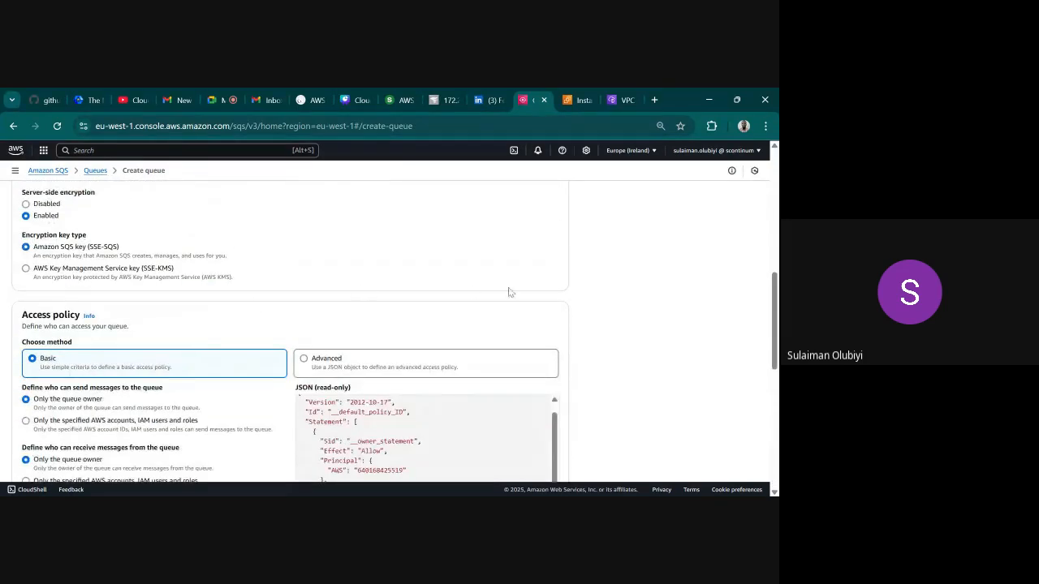
pyautogui.scroll(8, 552, 340)
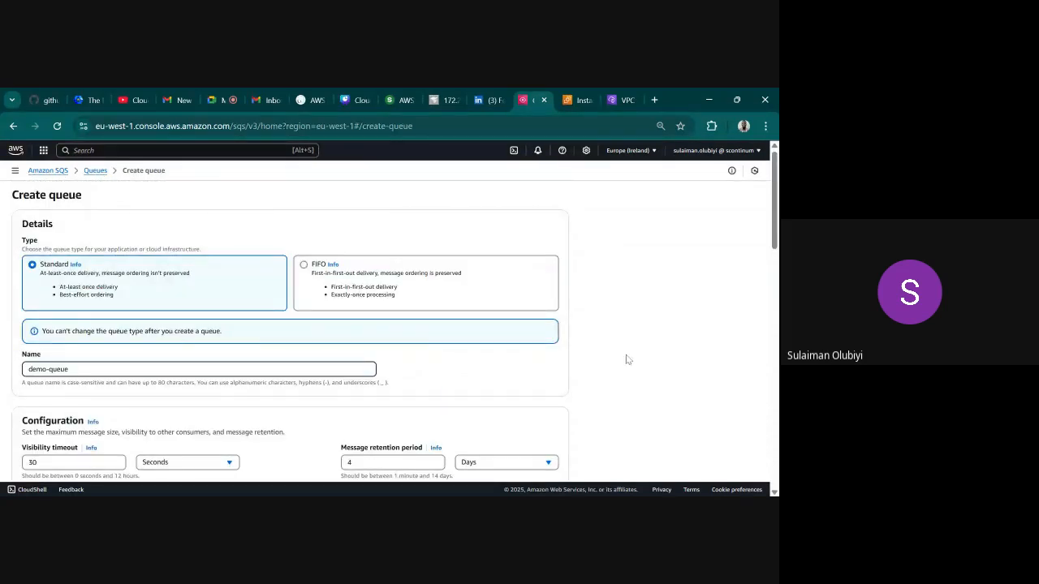
# Create demo-queue with the default SSE-SQS encryption, the Basic owner-only access policy, and the dead-letter queue disabled.
pyautogui.scroll(-3, 363, 371)
pyautogui.scroll(-3, 523, 424)
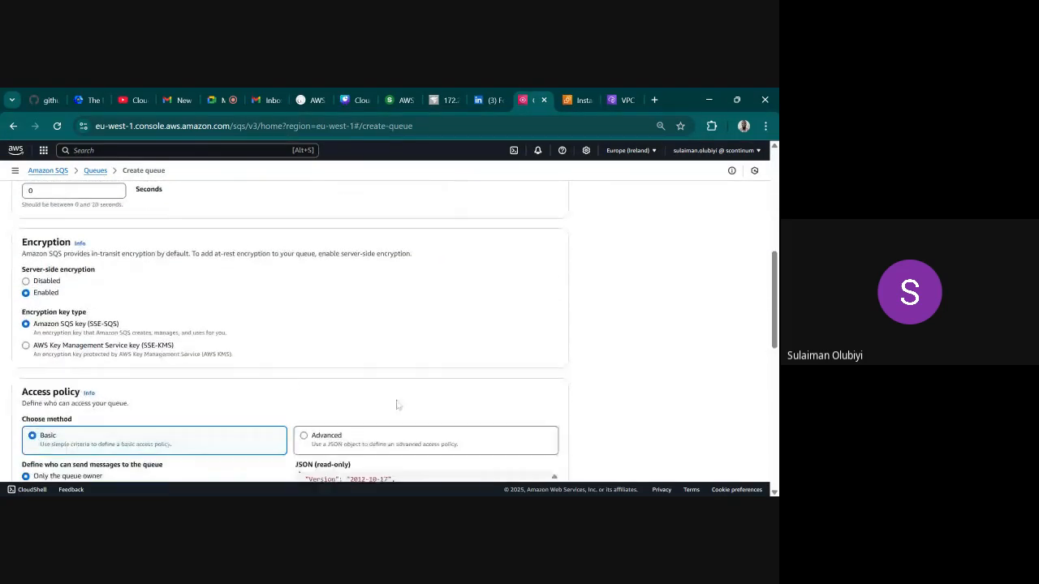
pyautogui.scroll(-5, 247, 327)
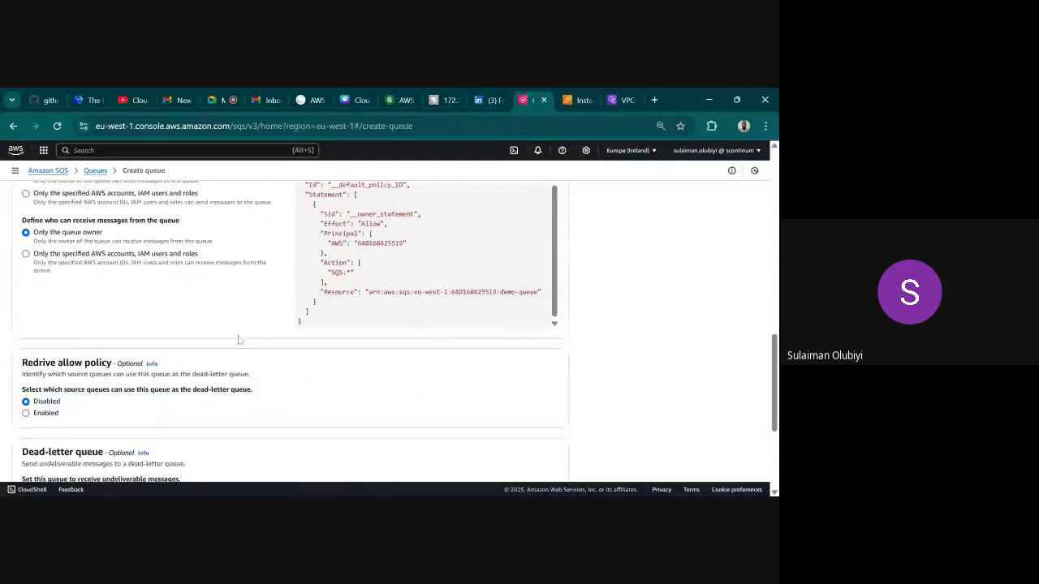
pyautogui.scroll(5, 238, 339)
pyautogui.scroll(-2, 355, 358)
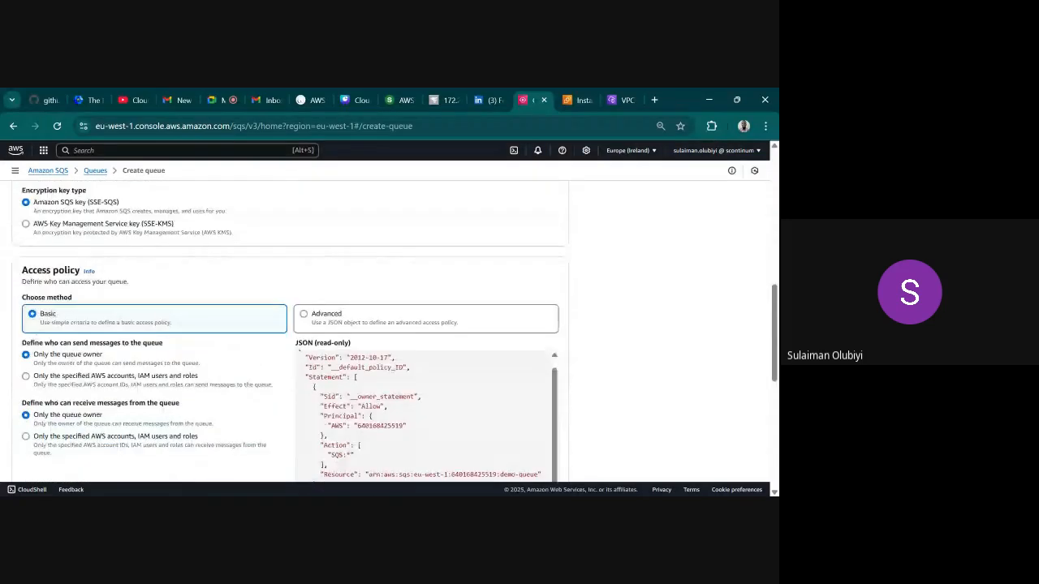
pyautogui.scroll(-1, 621, 394)
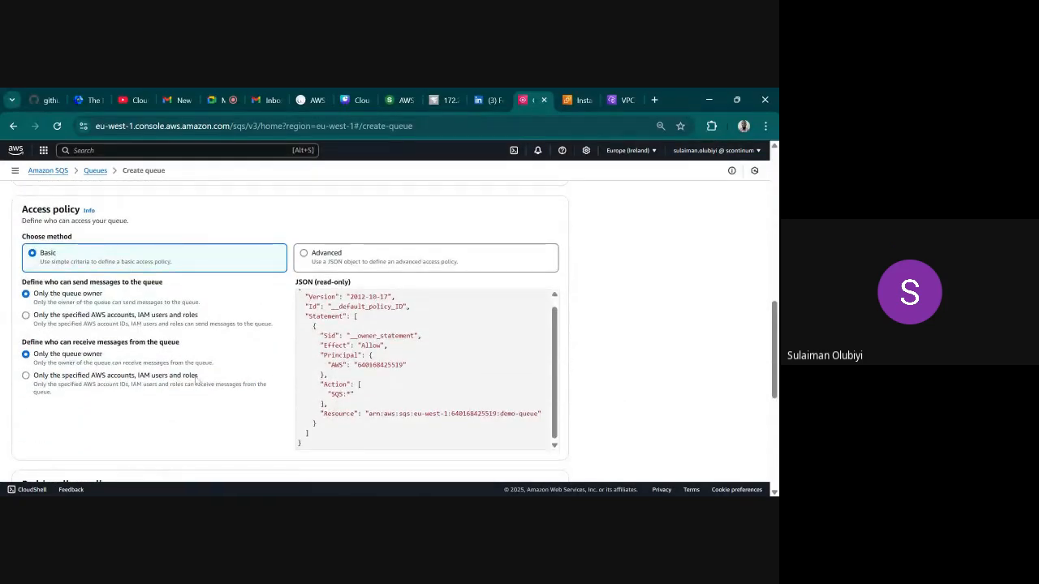
pyautogui.scroll(-5, 547, 404)
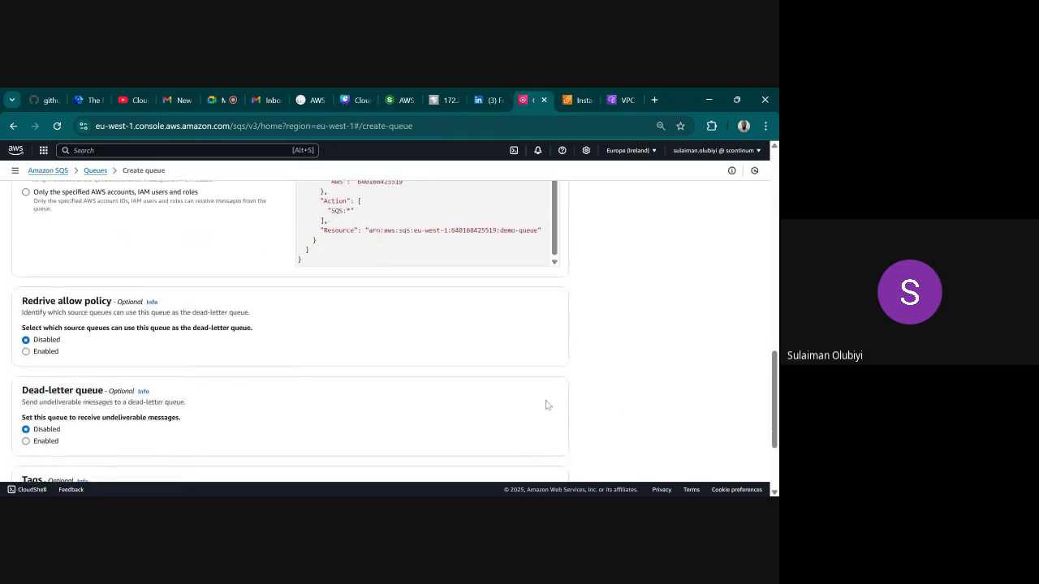
pyautogui.click(540, 454)
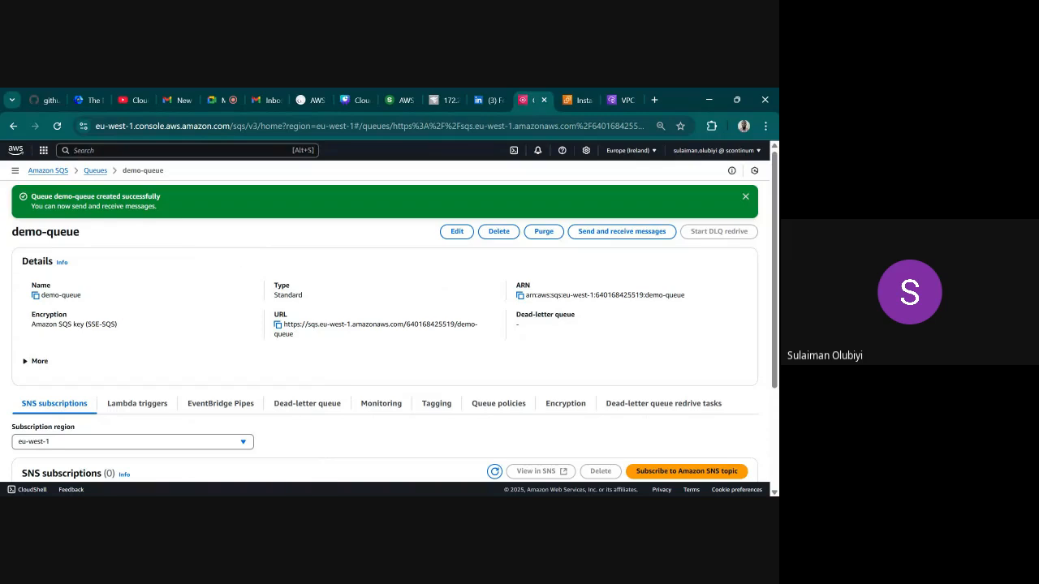
# View the send and receive messages page of demo-queue and return to the queue's details without sending a message.
pyautogui.click(622, 231)
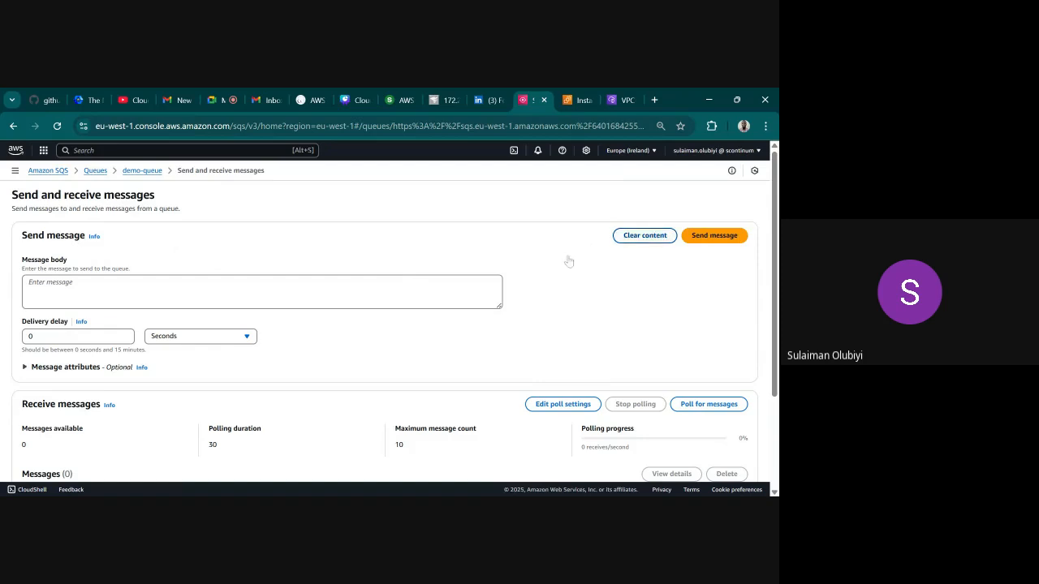
pyautogui.click(262, 292)
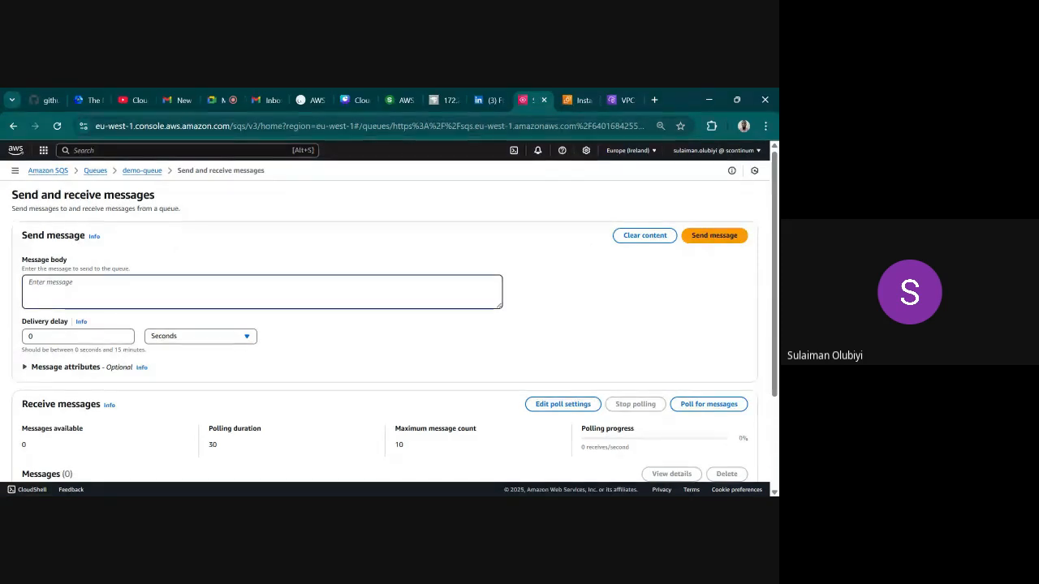
pyautogui.scroll(-1, 532, 293)
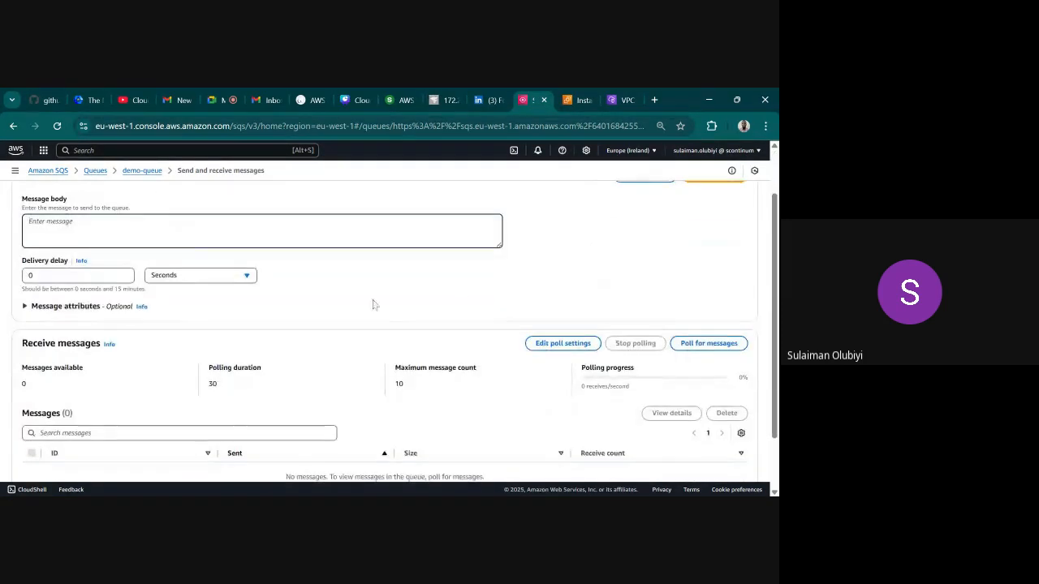
pyautogui.scroll(1, 303, 279)
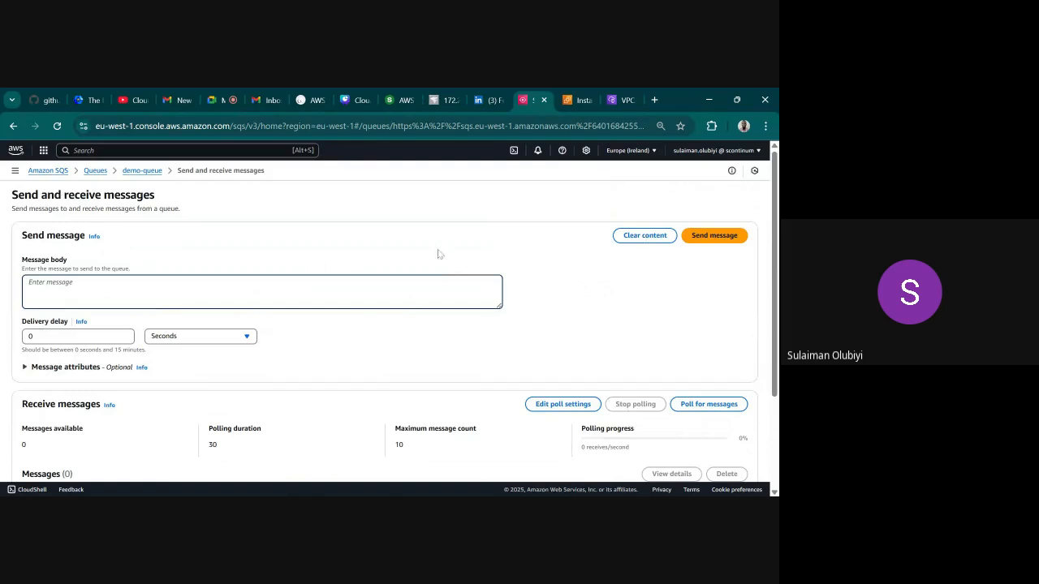
pyautogui.click(147, 172)
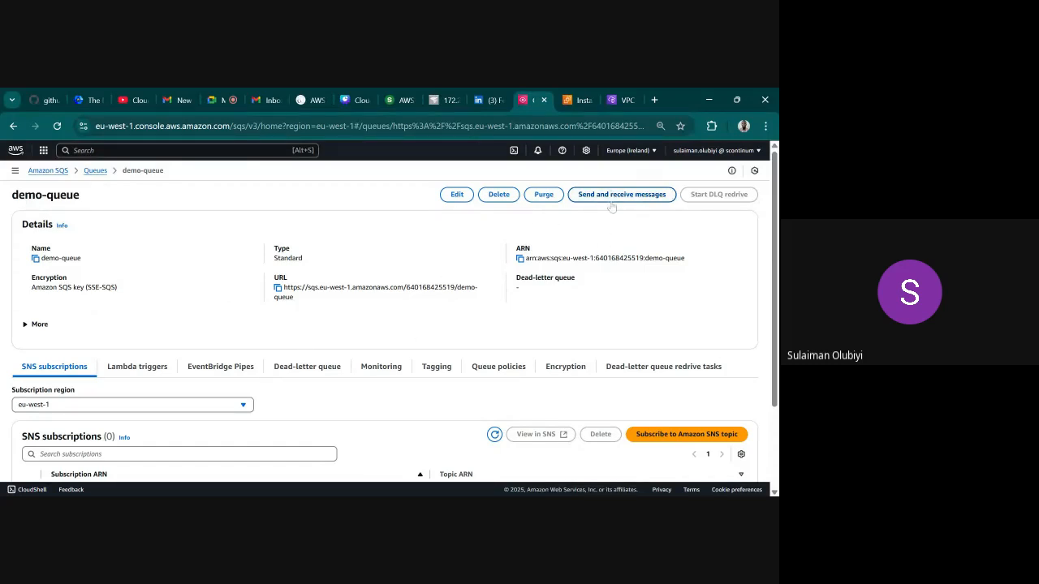
# Look over demo-queue's details and SNS subscriptions, view the SQS queues list, and reopen demo-queue.
pyautogui.scroll(-3, 601, 272)
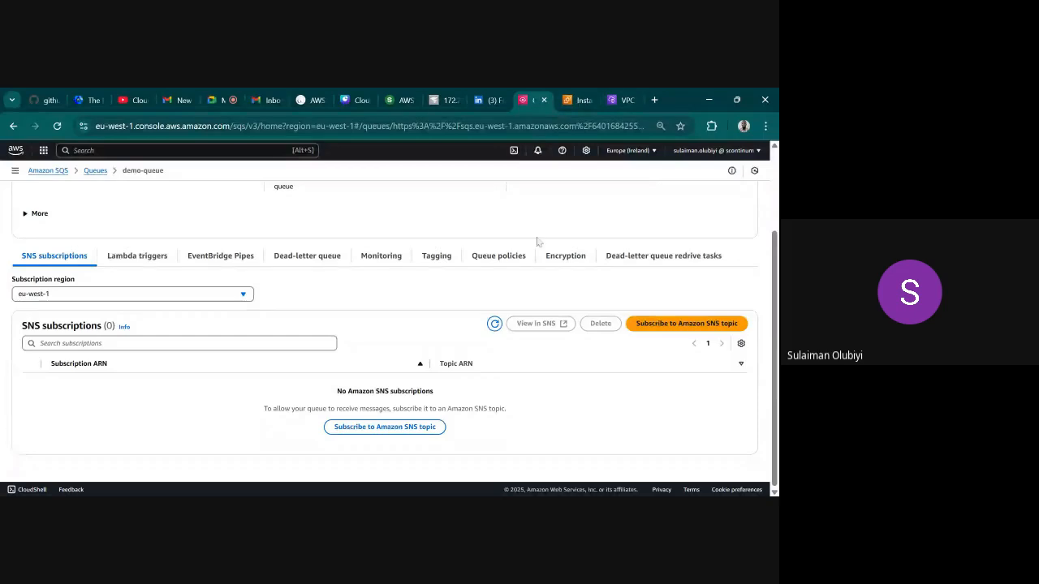
pyautogui.scroll(3, 519, 243)
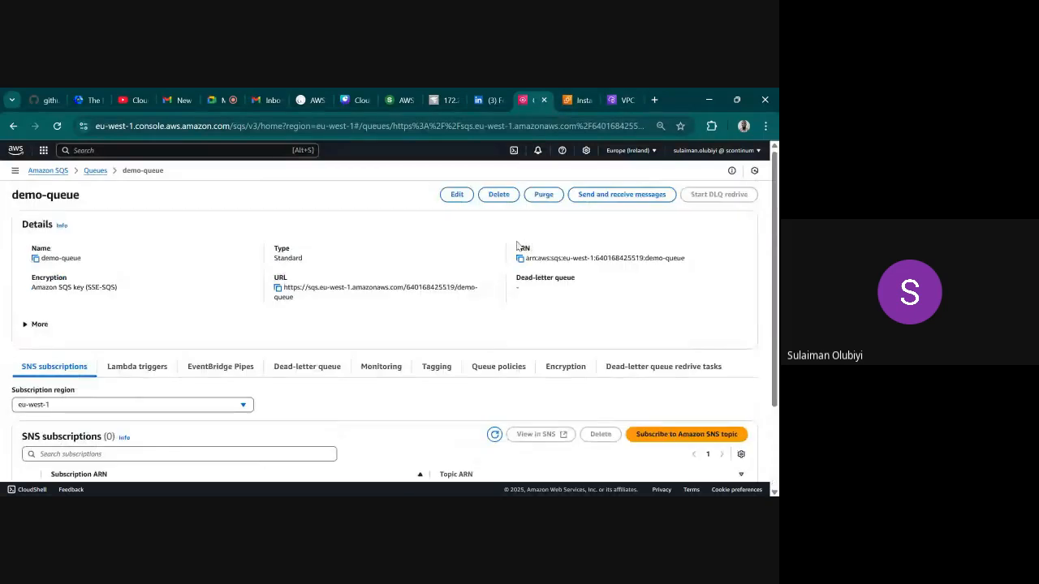
pyautogui.click(94, 171)
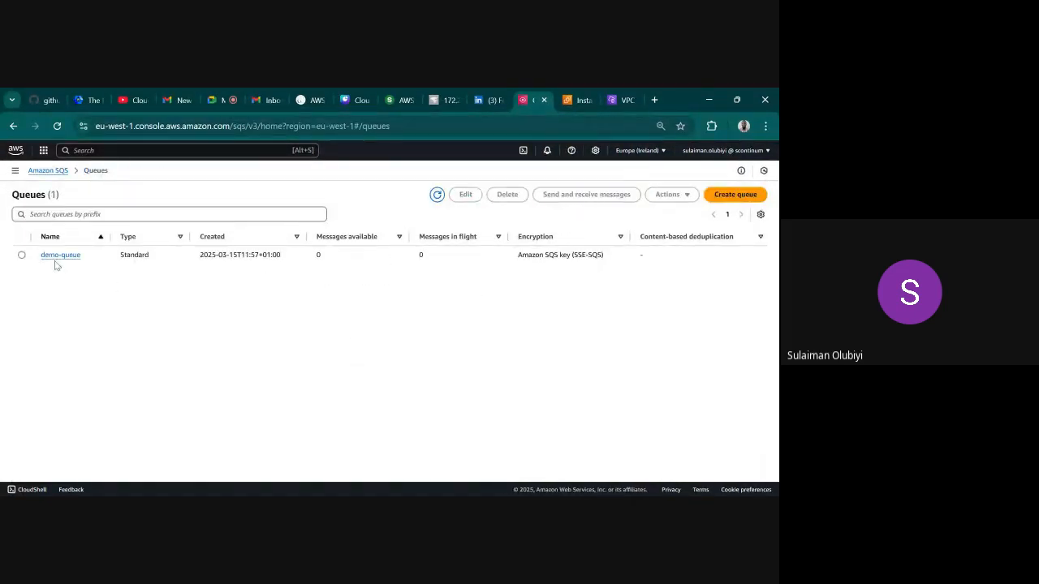
pyautogui.click(55, 261)
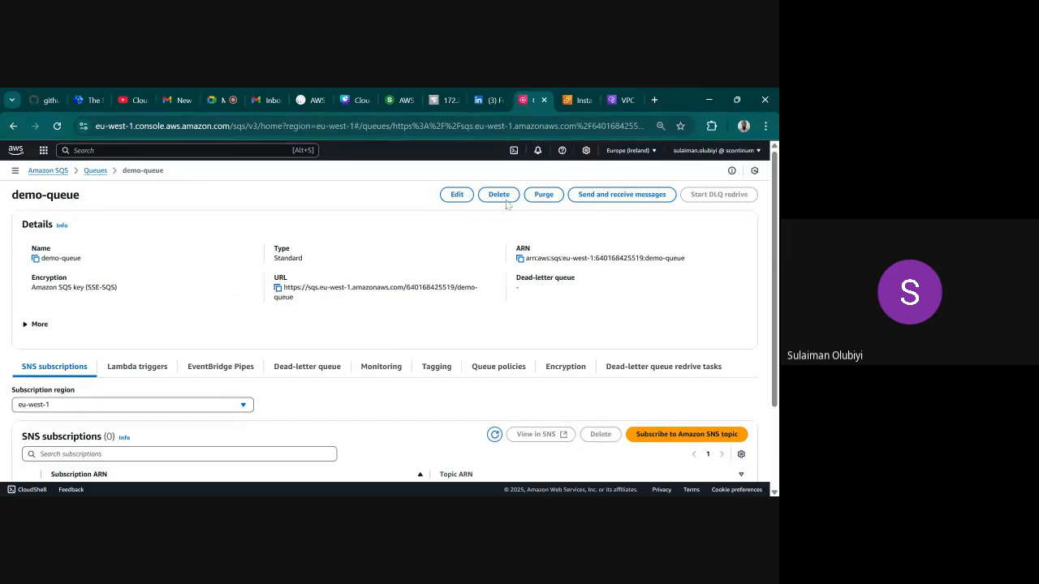
# Refresh the VPC endpoints list and review the status and details of backend-ssh-endpoint.
pyautogui.click(617, 100)
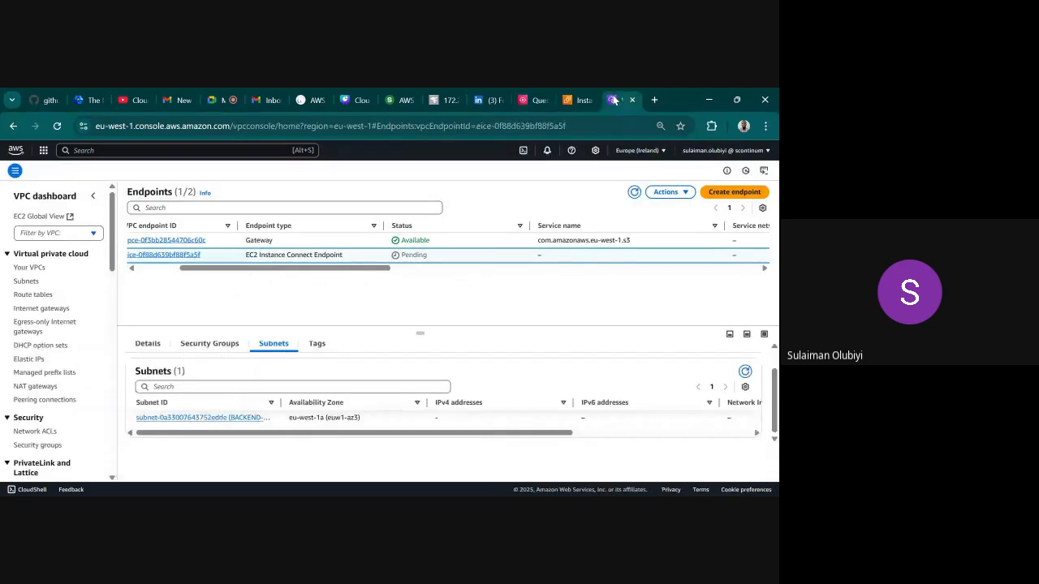
pyautogui.click(635, 192)
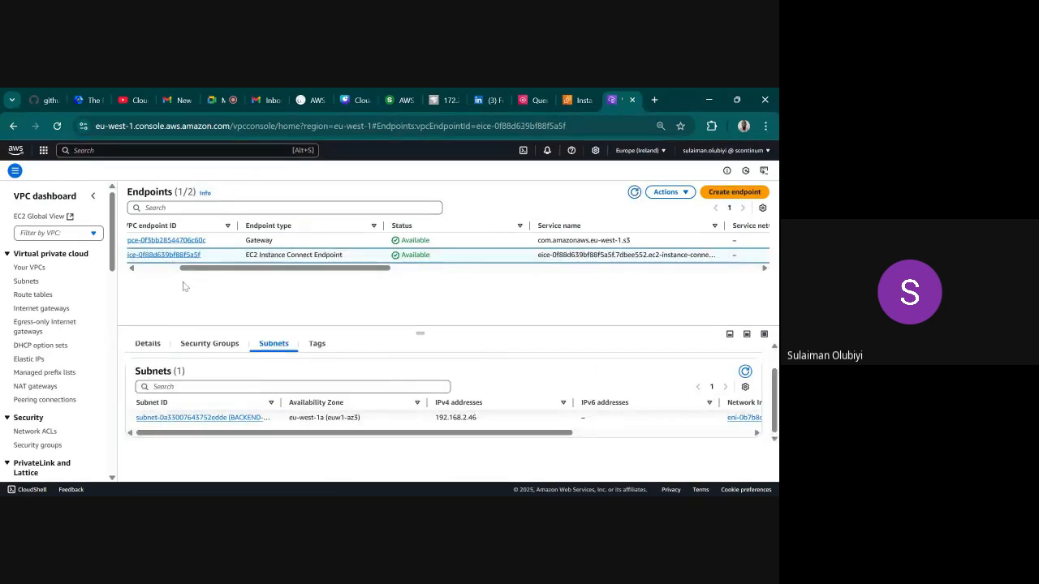
pyautogui.moveTo(197, 269); pyautogui.dragTo(142, 269)
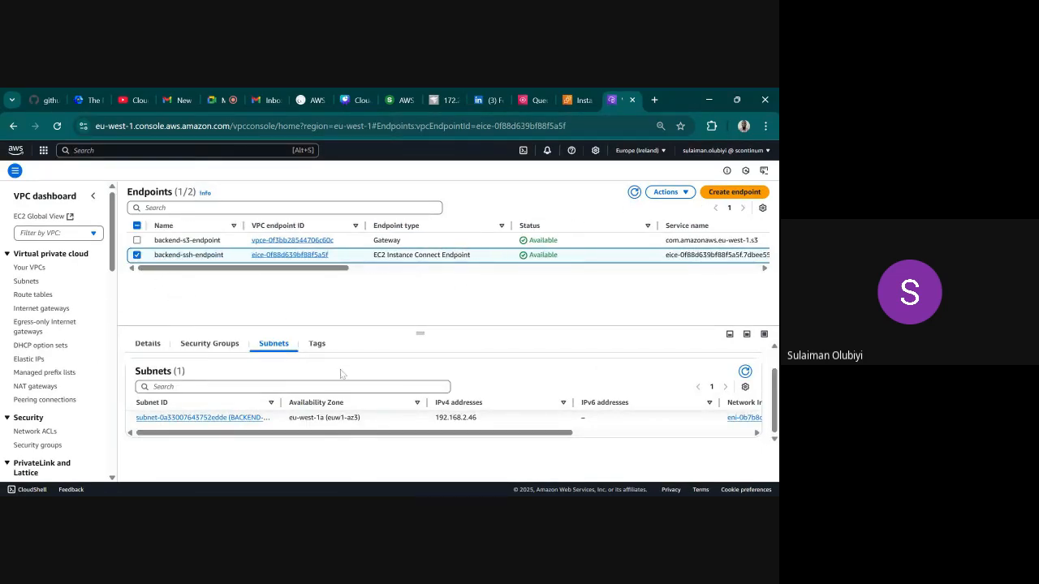
pyautogui.click(148, 345)
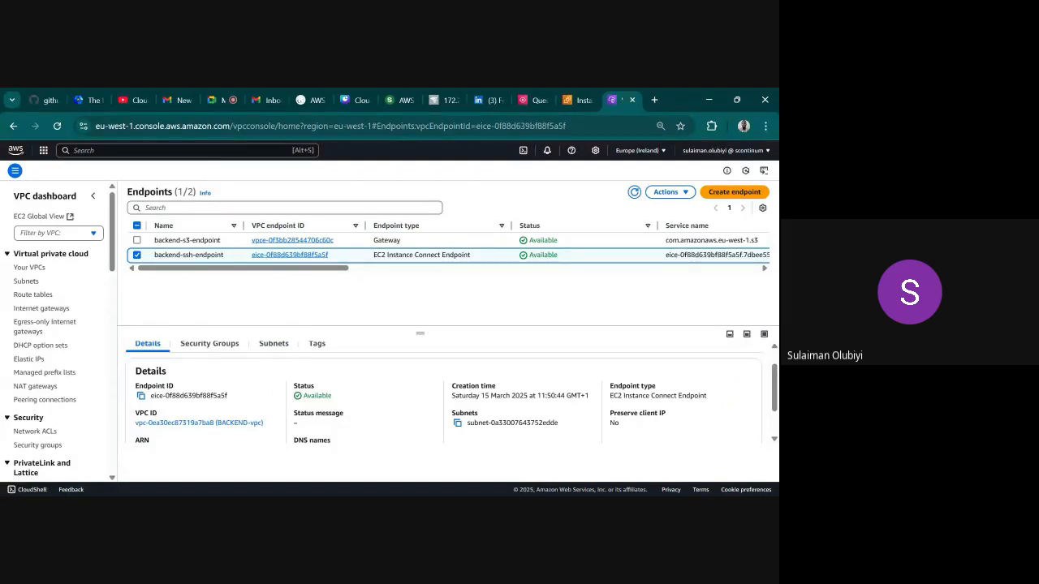
pyautogui.scroll(-2, 374, 414)
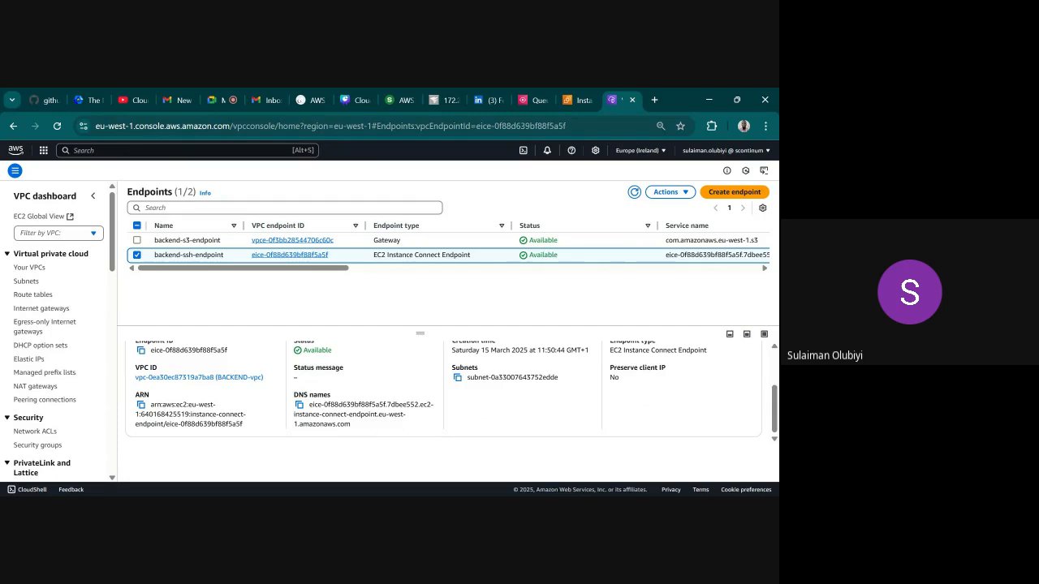
pyautogui.scroll(3, 587, 410)
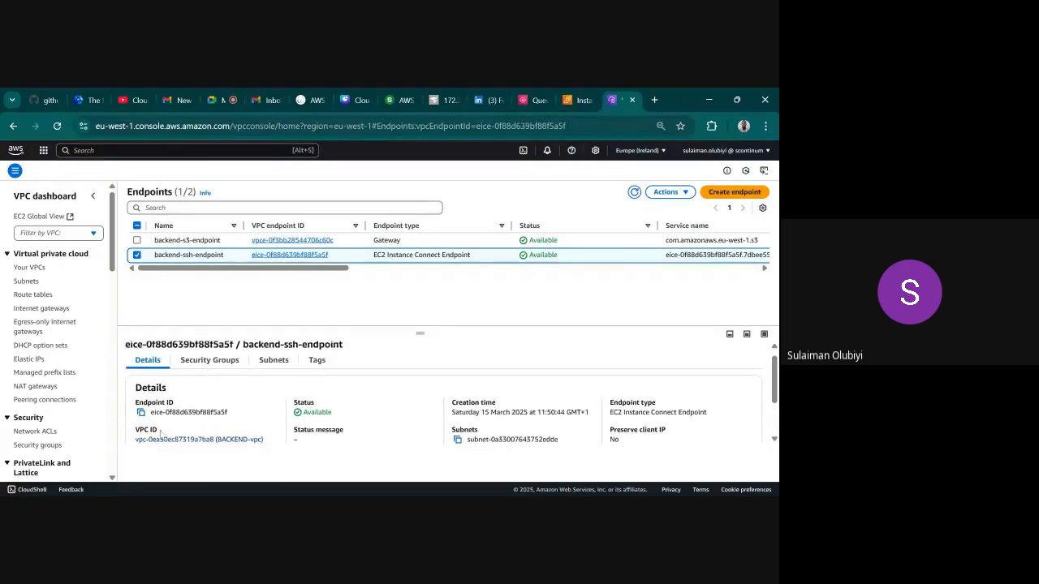
pyautogui.scroll(-3, 195, 429)
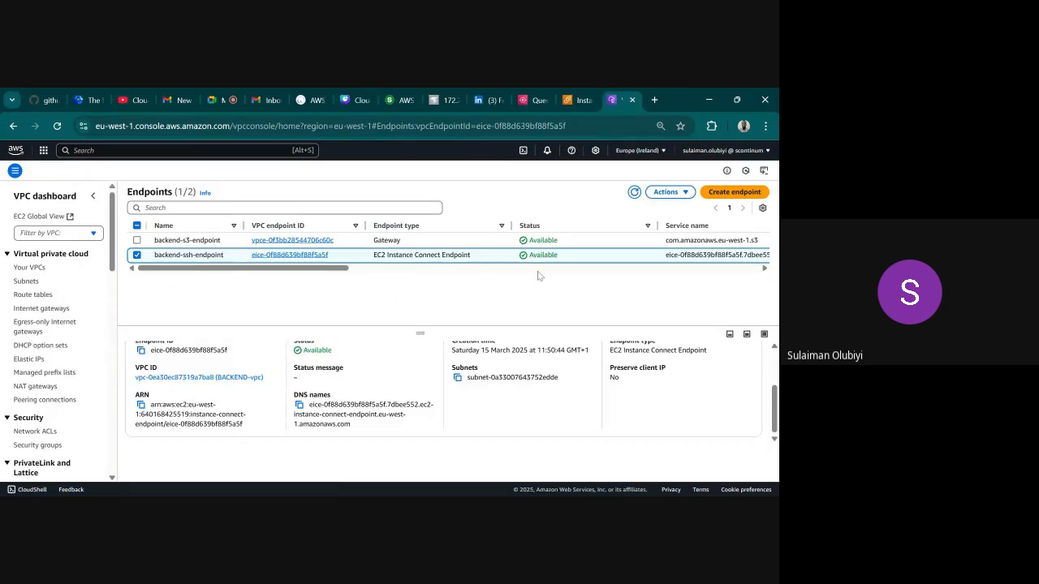
pyautogui.scroll(-2, 70, 370)
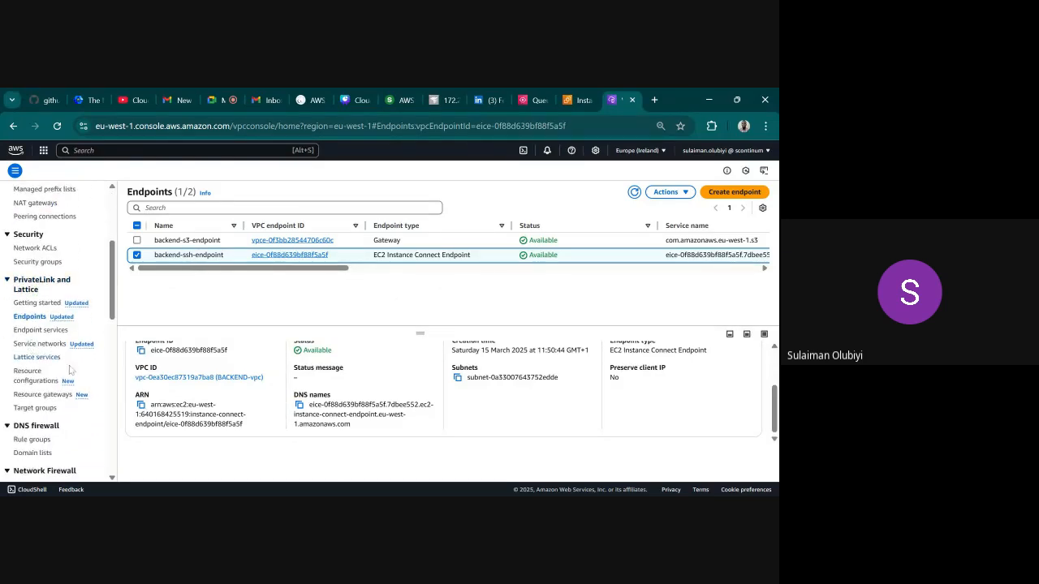
pyautogui.scroll(-5, 70, 370)
pyautogui.scroll(10, 64, 407)
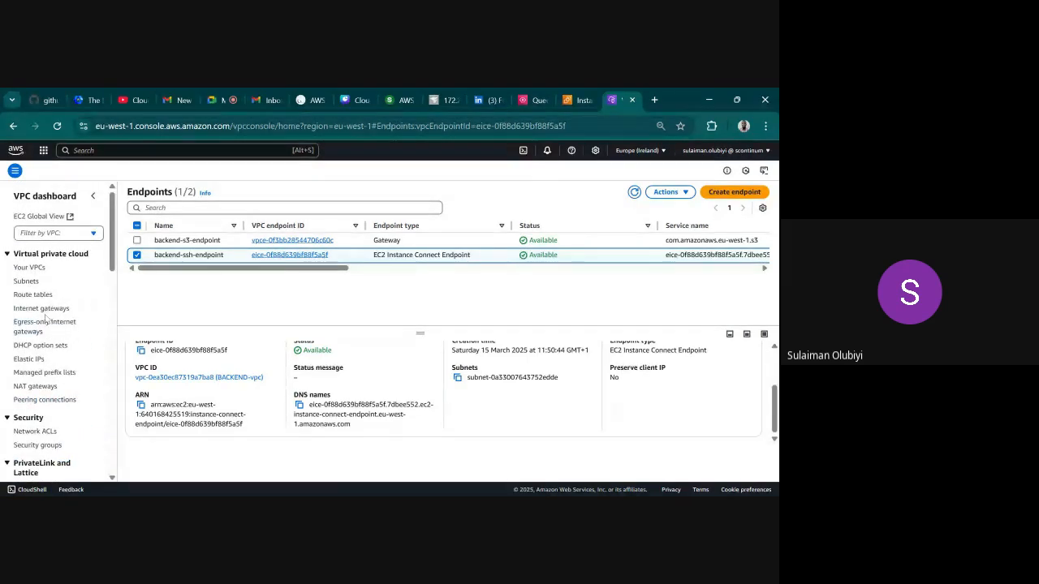
pyautogui.scroll(-5, 47, 369)
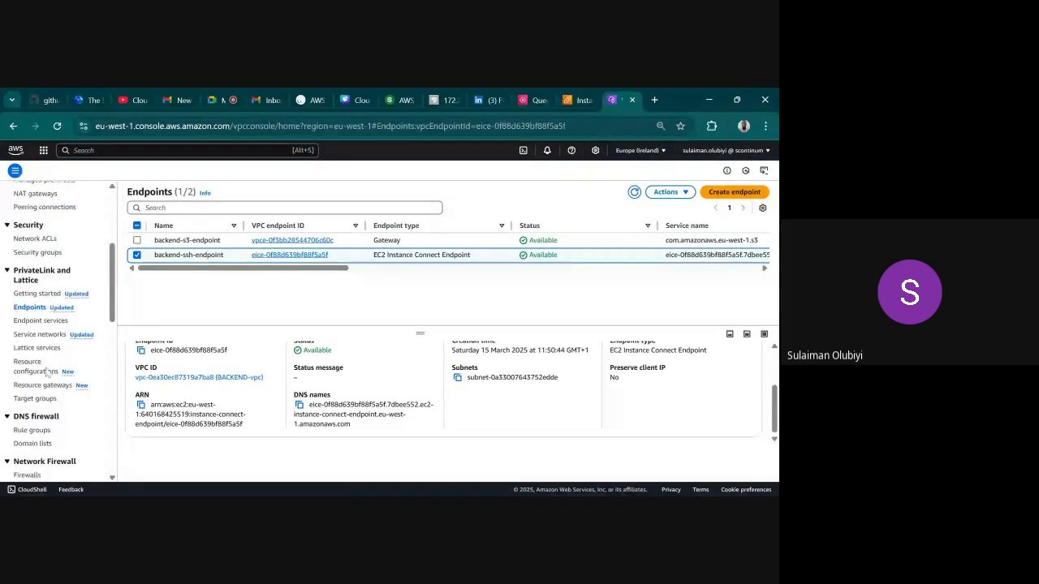
pyautogui.scroll(-5, 47, 372)
pyautogui.scroll(-5, 46, 371)
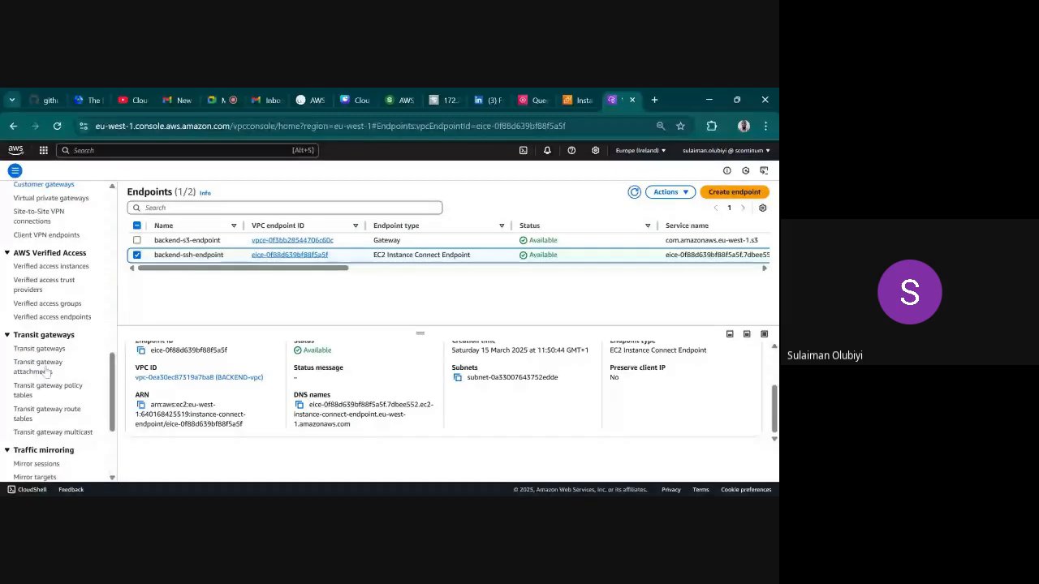
pyautogui.scroll(5, 46, 371)
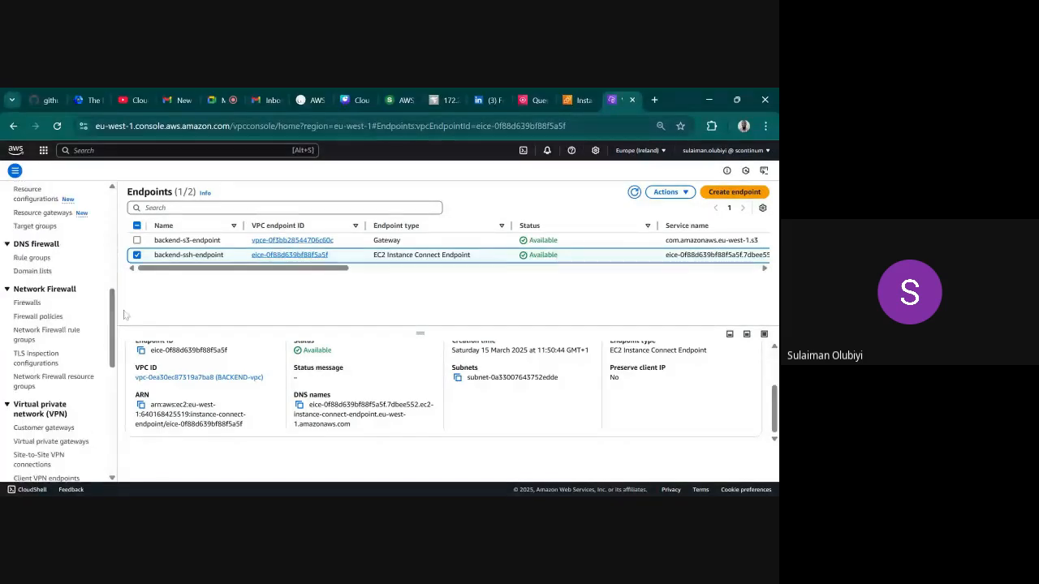
# Open the EC2 network interfaces list and examine the interfaces' security groups, types, descriptions, instances, and private IPv4 addresses.
pyautogui.click(574, 99)
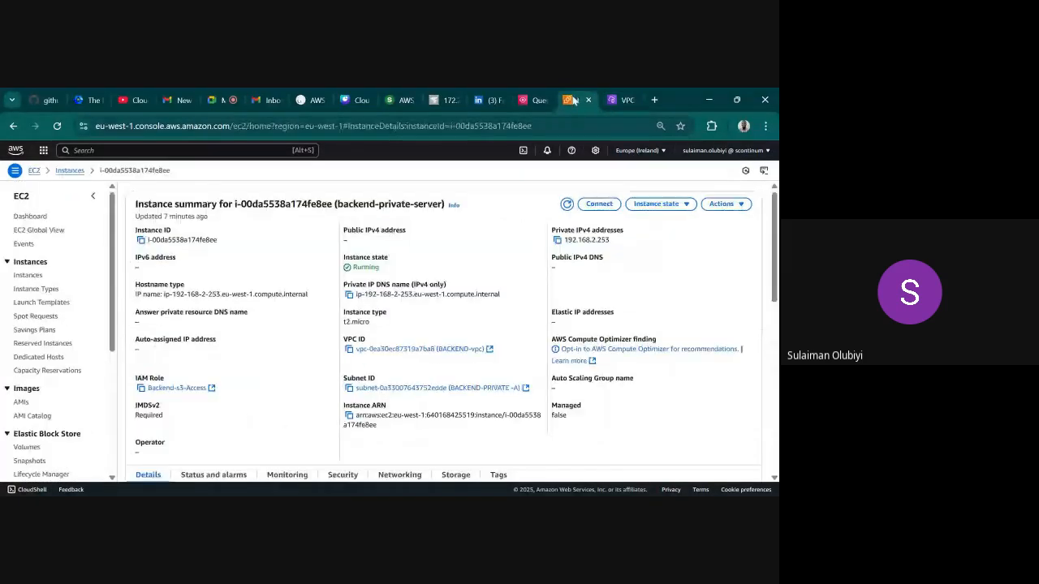
pyautogui.scroll(-5, 44, 374)
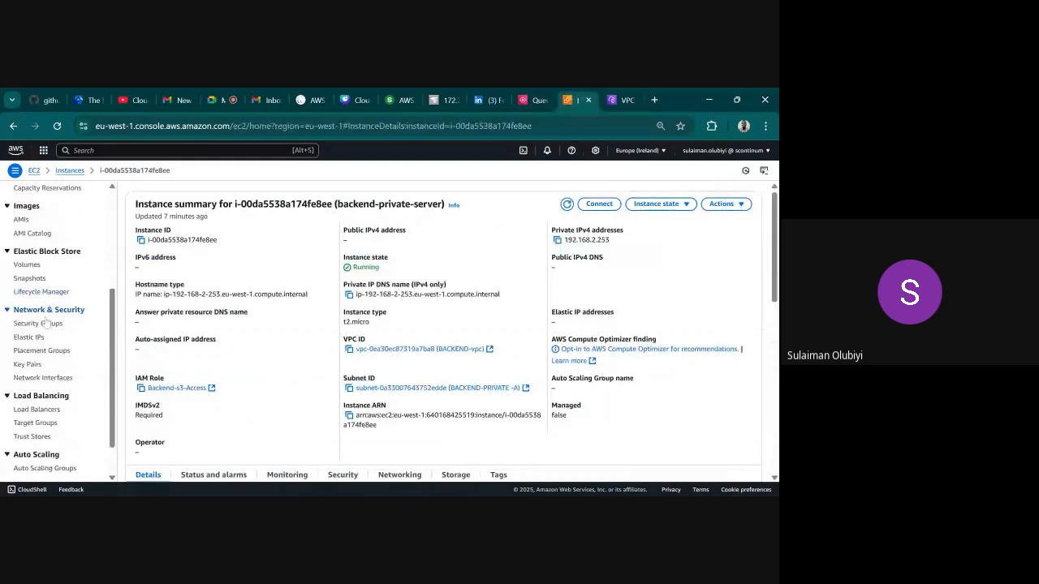
pyautogui.click(42, 378)
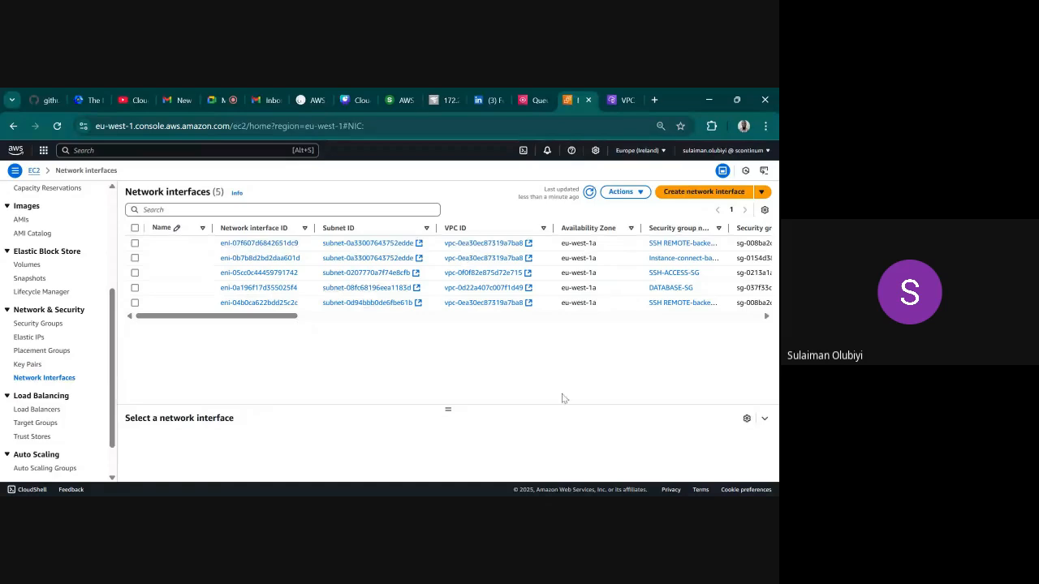
pyautogui.moveTo(263, 320); pyautogui.dragTo(358, 319)
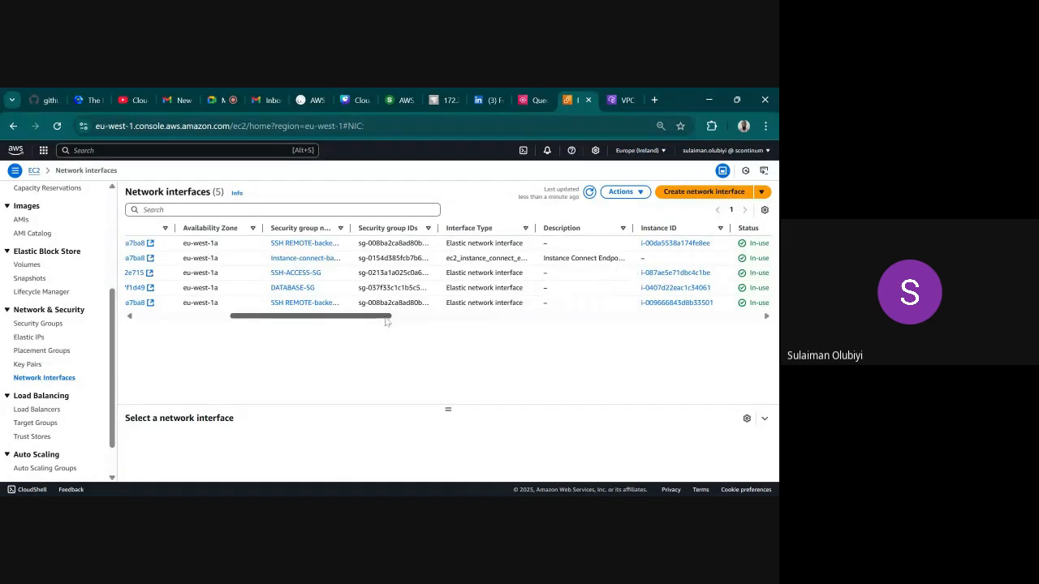
pyautogui.moveTo(385, 319); pyautogui.dragTo(492, 323)
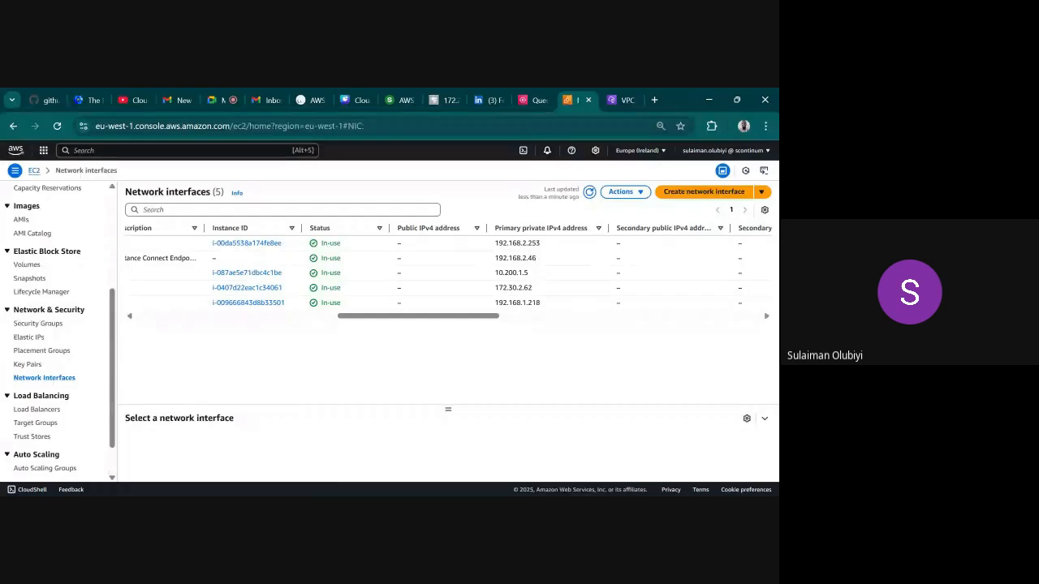
pyautogui.moveTo(498, 316); pyautogui.dragTo(235, 280)
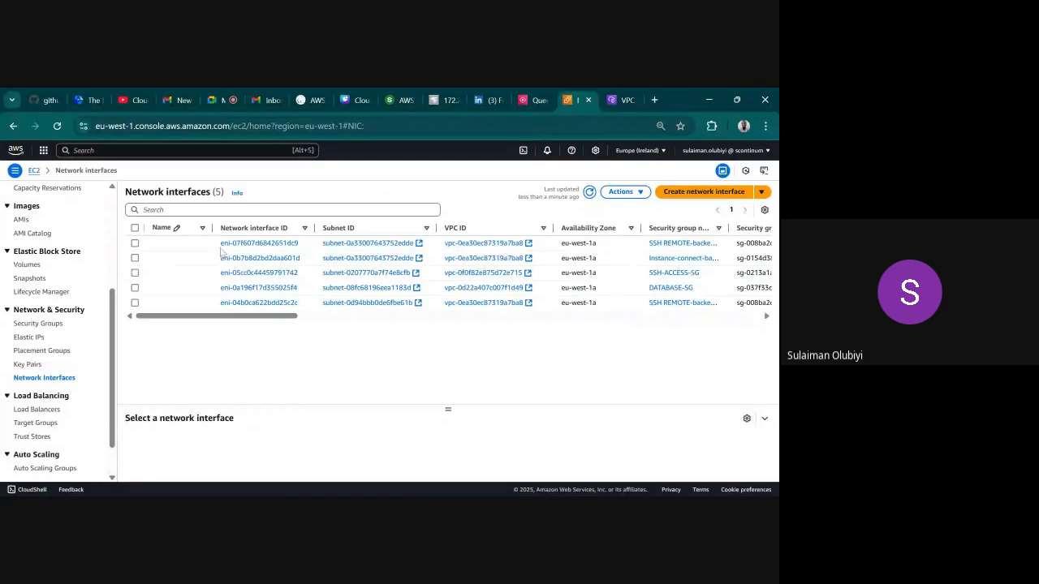
# Examine the Instance Connect Endpoint network interface's details, security group, IP addresses, and attachment information.
pyautogui.click(136, 258)
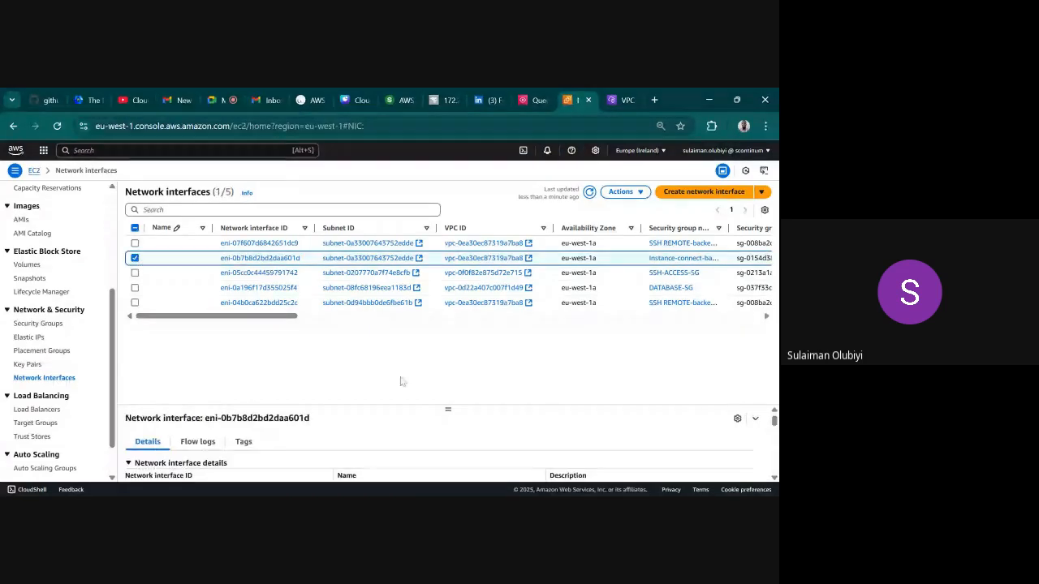
pyautogui.moveTo(448, 410); pyautogui.dragTo(451, 329)
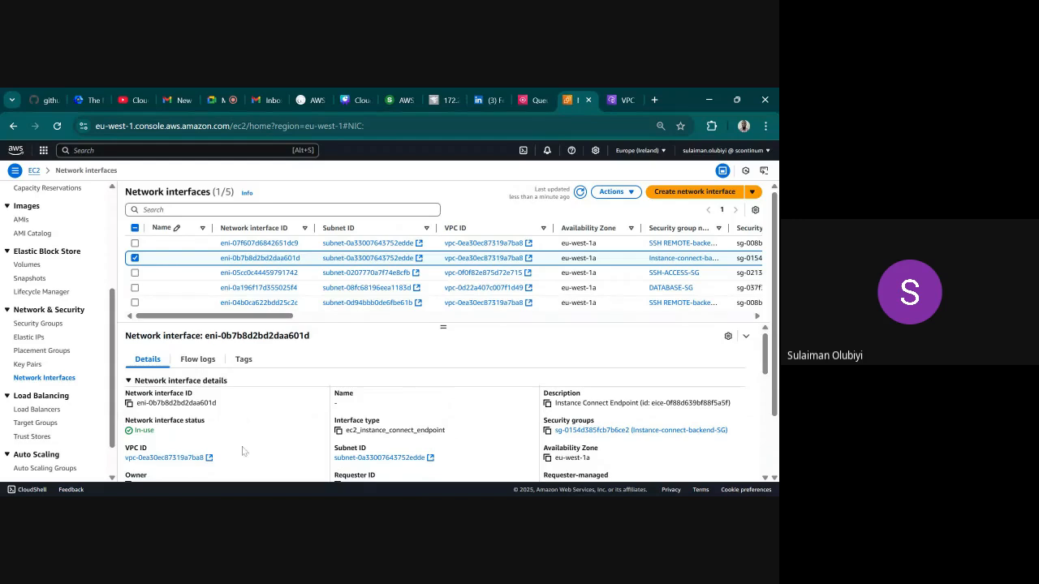
pyautogui.scroll(-1, 235, 438)
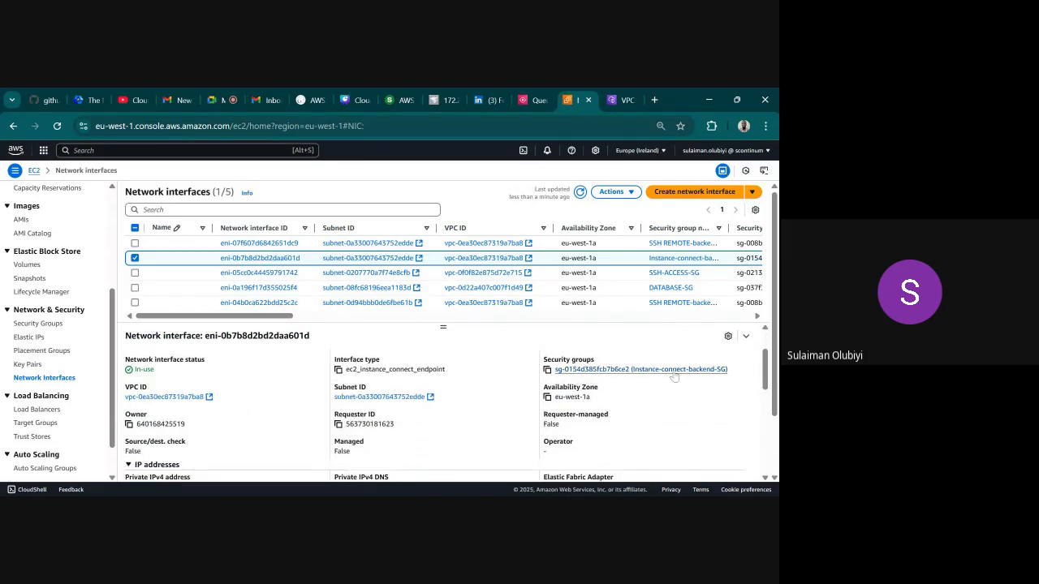
pyautogui.scroll(-2, 187, 402)
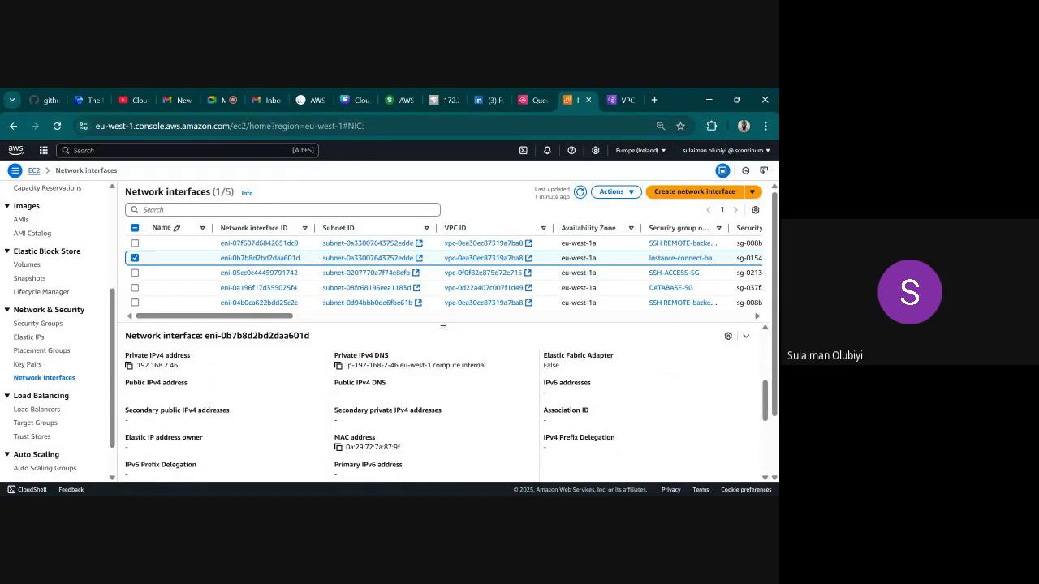
pyautogui.scroll(-3, 231, 421)
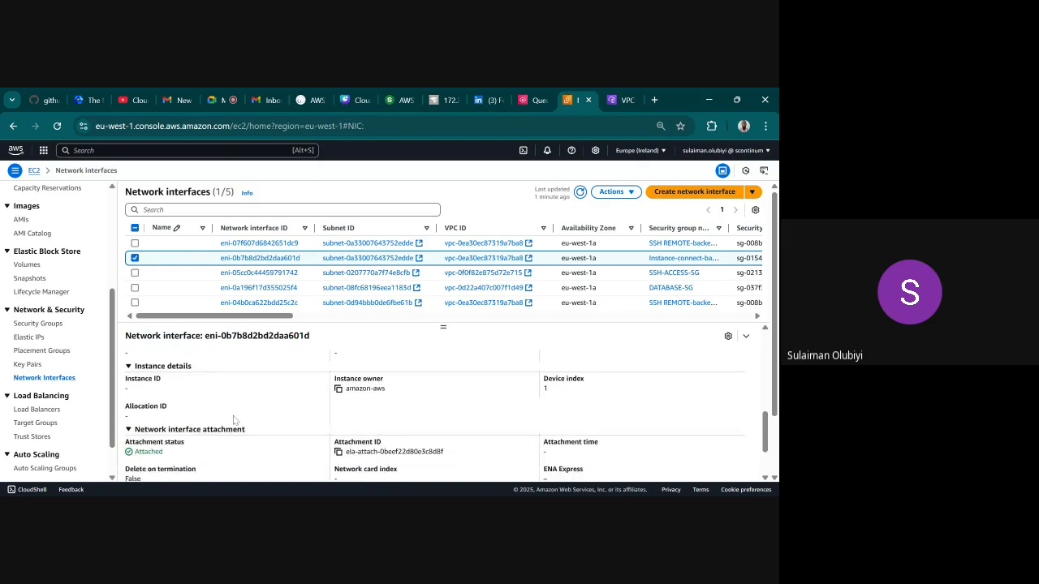
pyautogui.scroll(3, 232, 414)
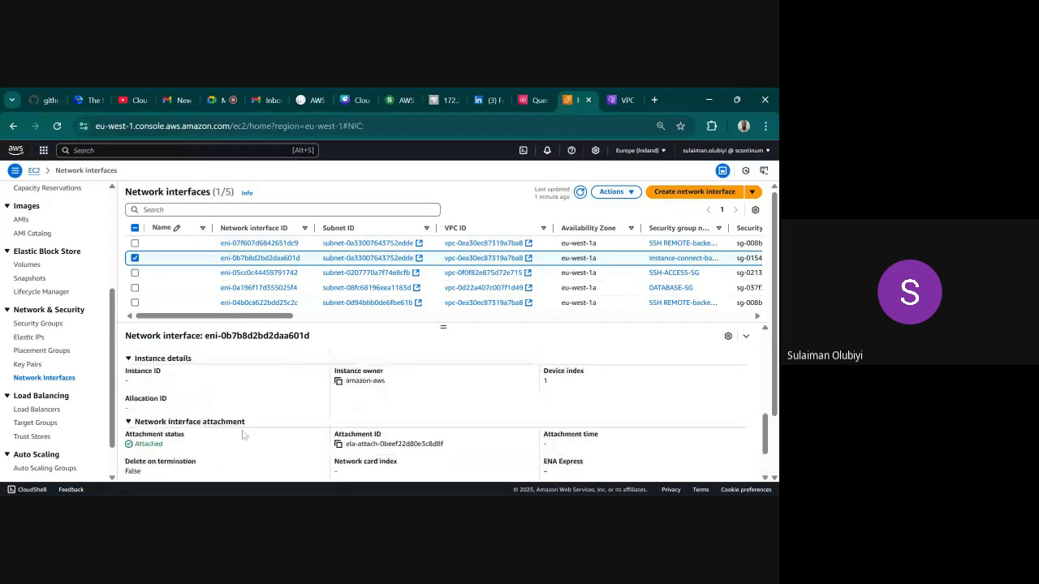
pyautogui.scroll(3, 242, 435)
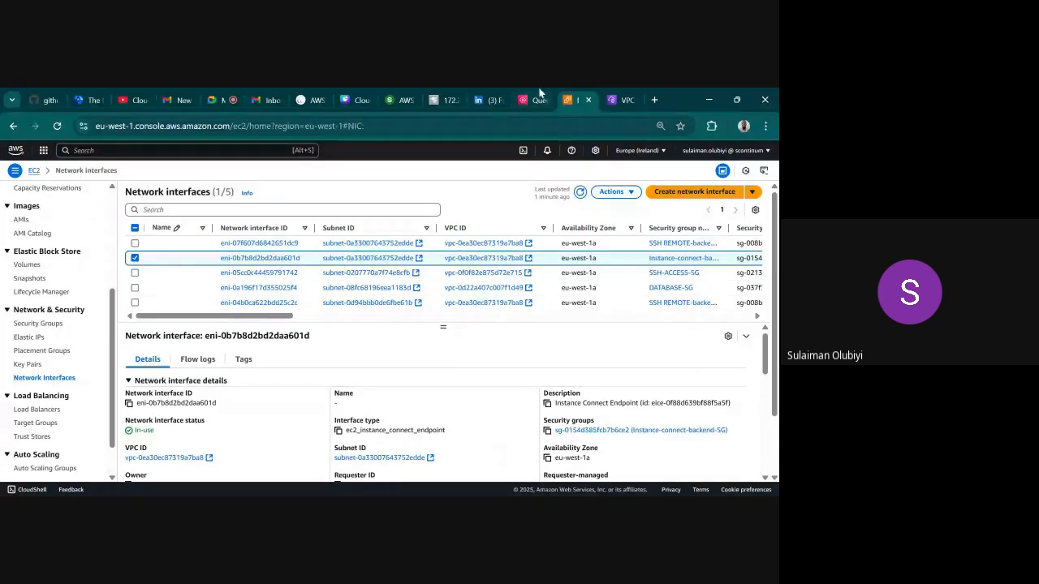
# Set the connection for backend-private-server to use EC2 Instance Connect Endpoint with backend-ssh-endpoint.
pyautogui.scroll(3, 46, 262)
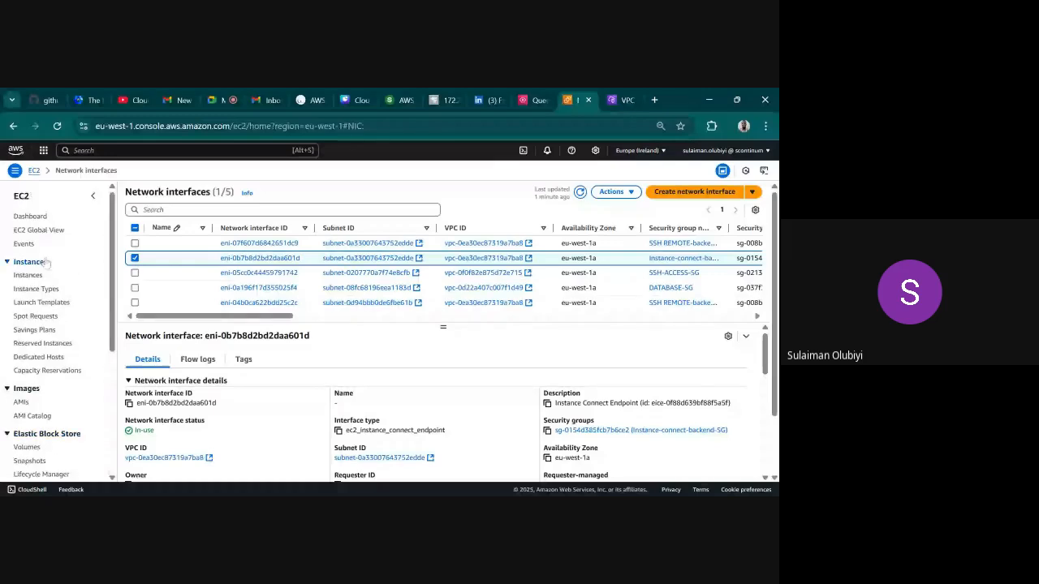
pyautogui.click(28, 275)
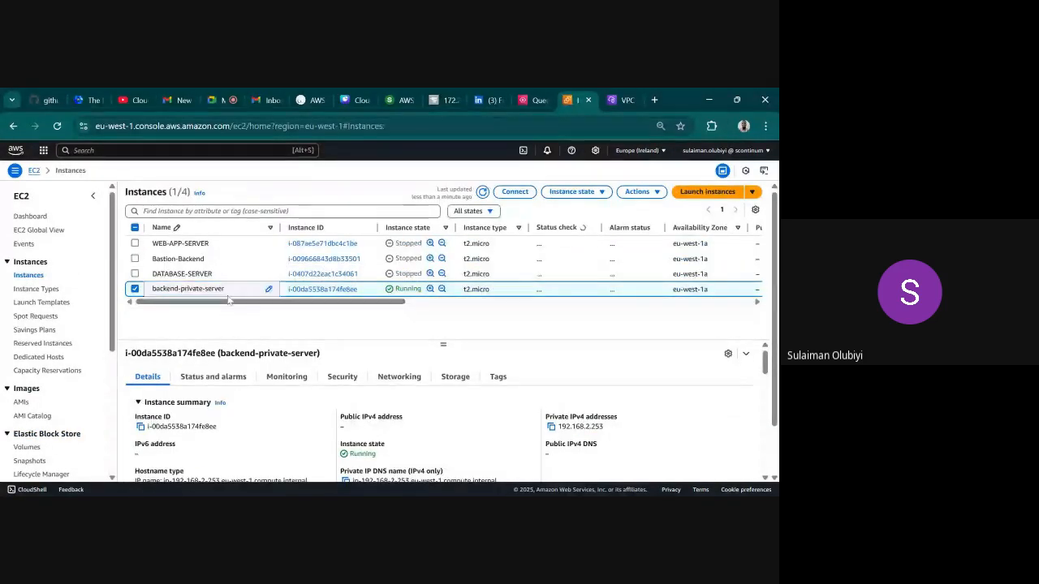
pyautogui.click(515, 192)
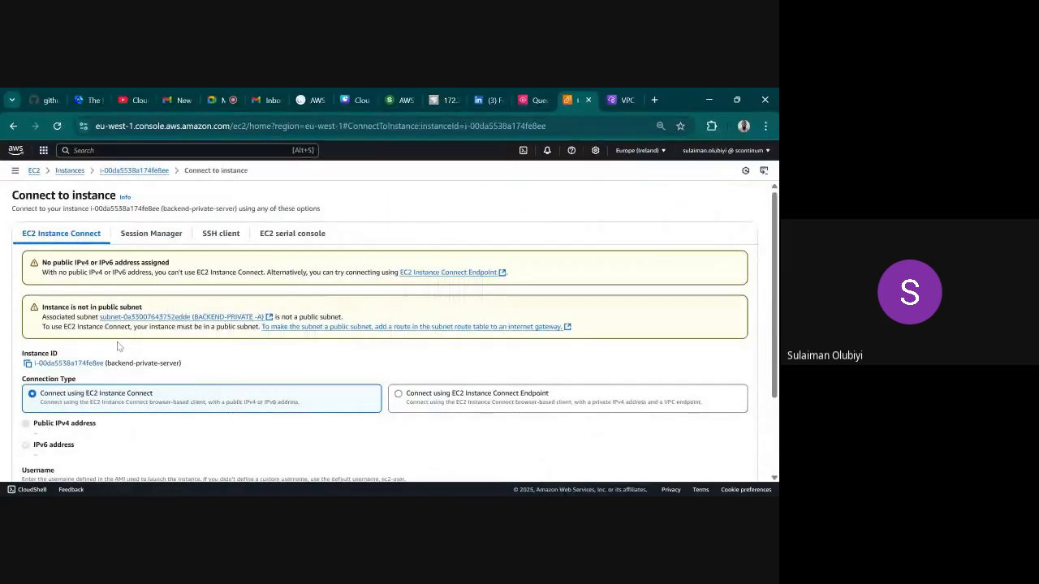
pyautogui.scroll(-1, 131, 345)
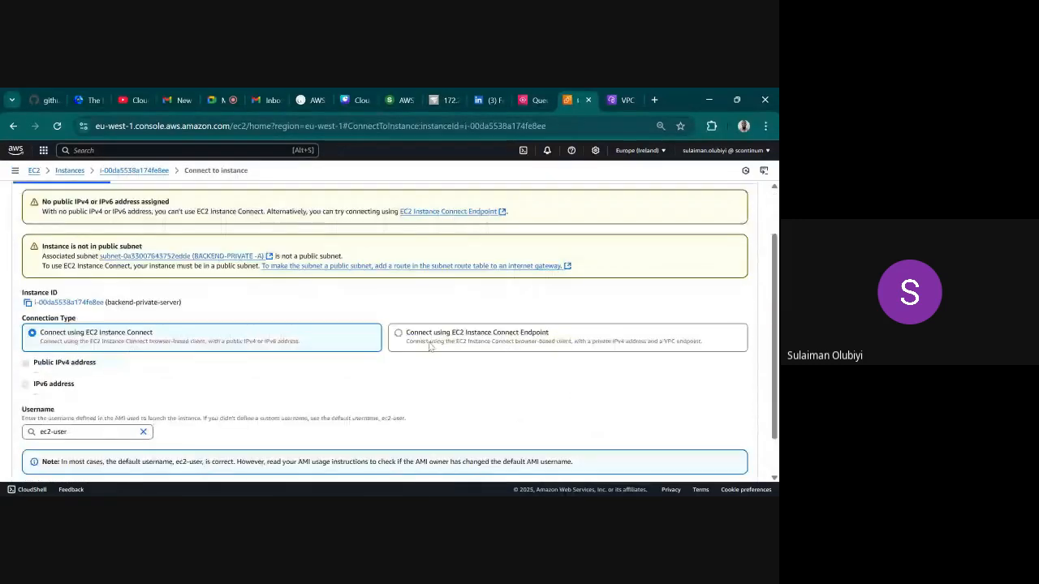
pyautogui.click(400, 337)
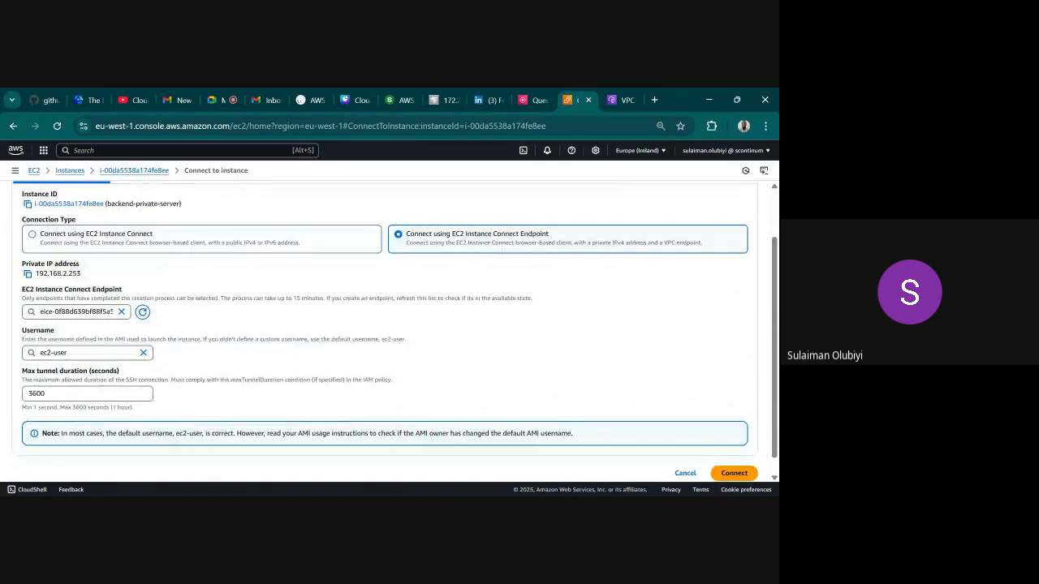
pyautogui.click(77, 311)
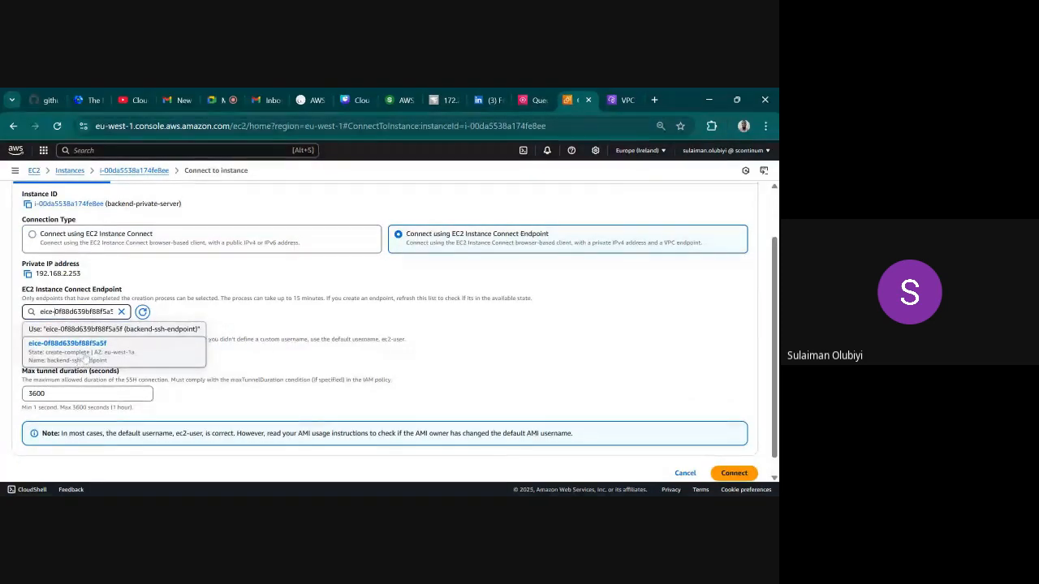
pyautogui.click(82, 357)
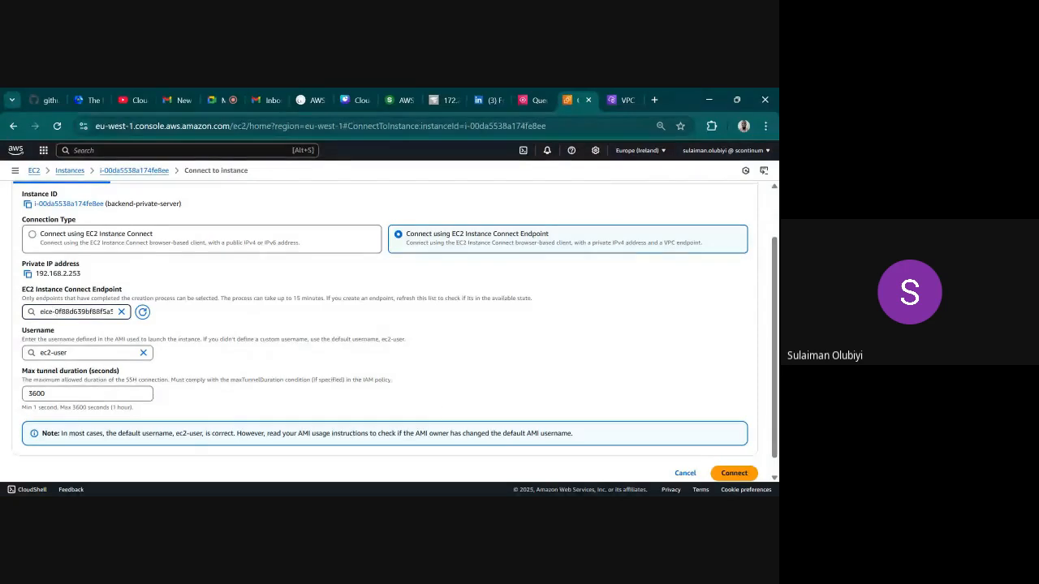
# Connect to backend-private-server as ec2-user with a 3600-second maximum tunnel duration, and run pwd in its terminal.
pyautogui.scroll(-1, 744, 391)
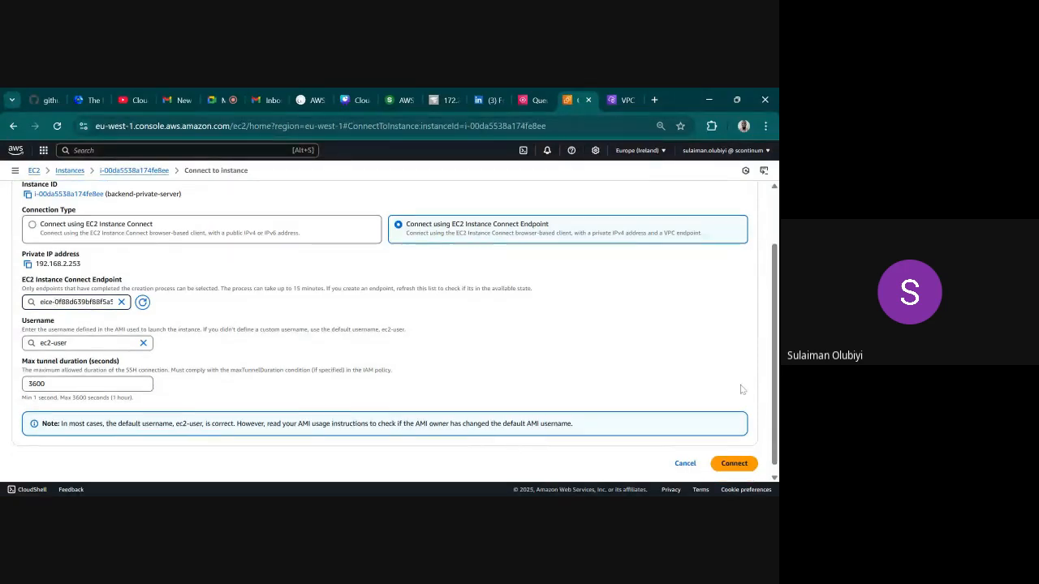
pyautogui.click(735, 456)
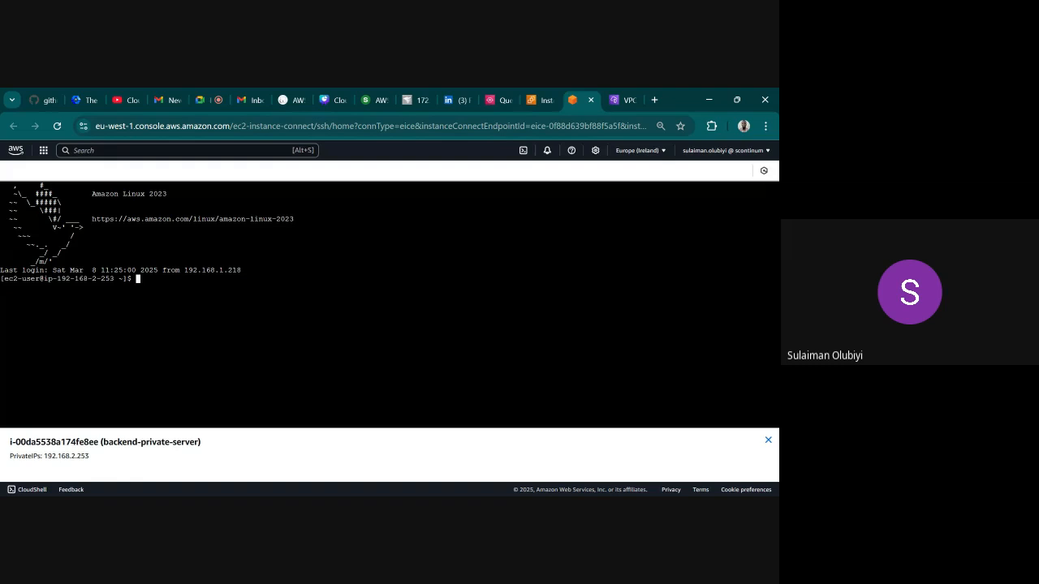
pyautogui.write('pwd')
pyautogui.press('Return')
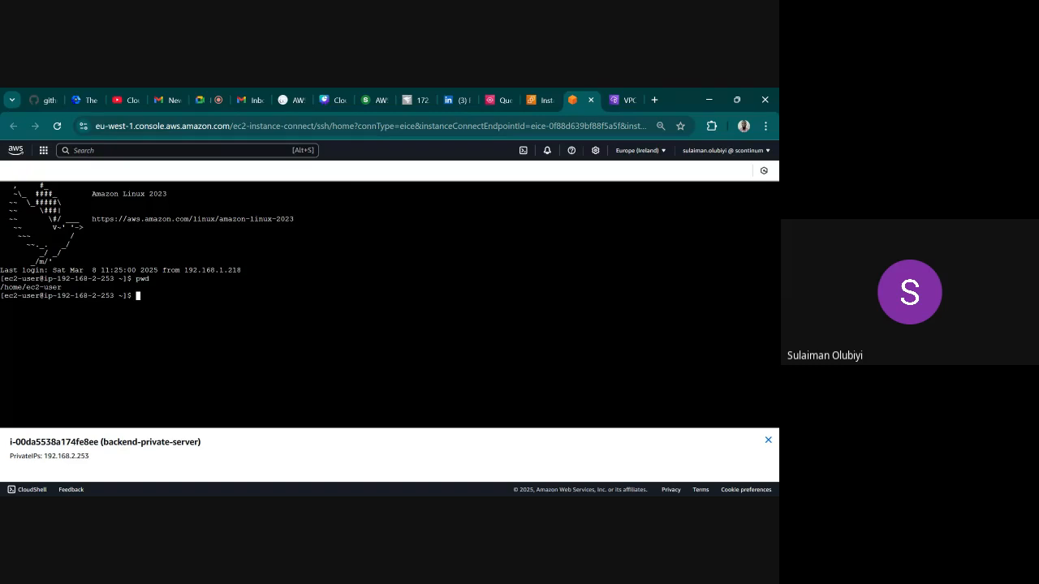
# Test outbound connectivity from backend-private-server by pinging 8.8.8.8 and google.com, stopping each ping after a few packets.
pyautogui.write('ping 8.8.8.8')
pyautogui.press('Return')
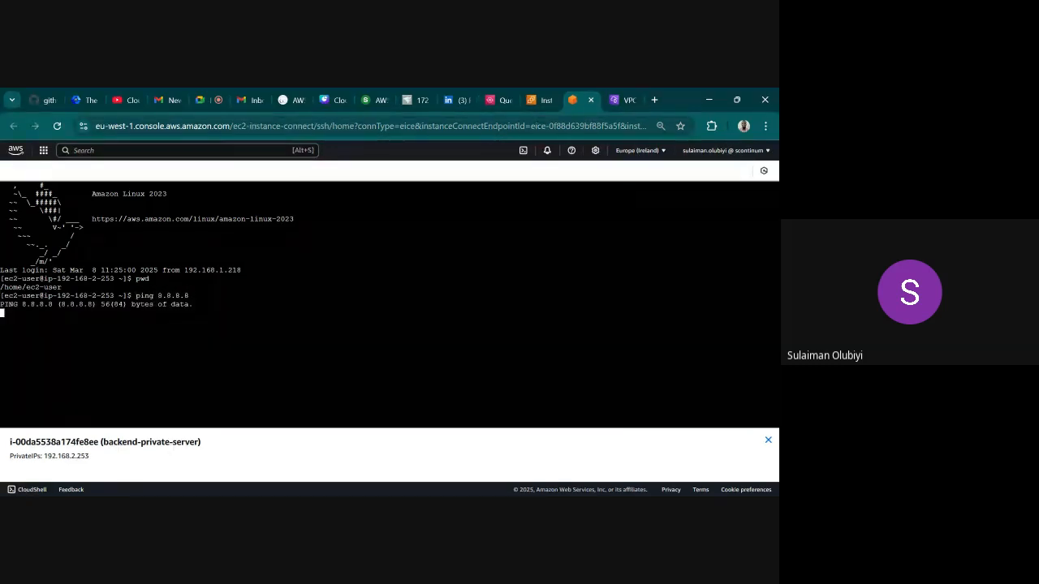
pyautogui.hotkey('ctrl', 'c')
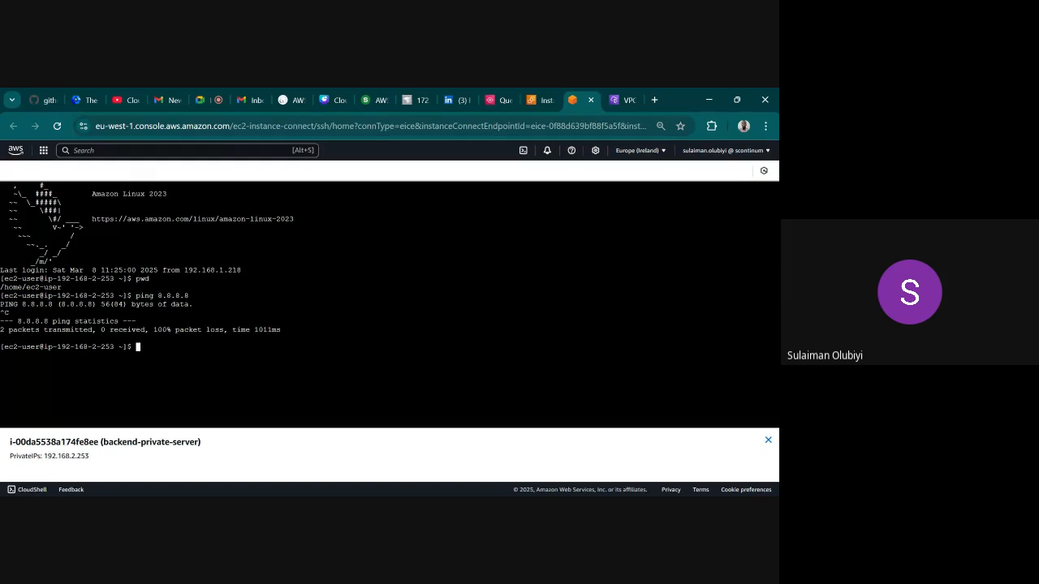
pyautogui.write('ping google.com')
pyautogui.press('Return')
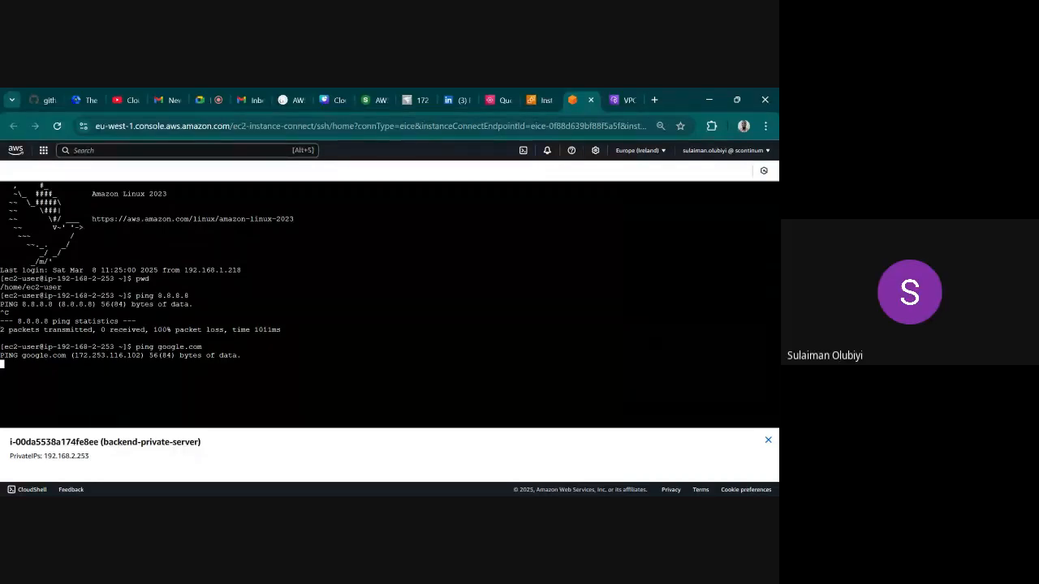
pyautogui.hotkey('ctrl', 'c')
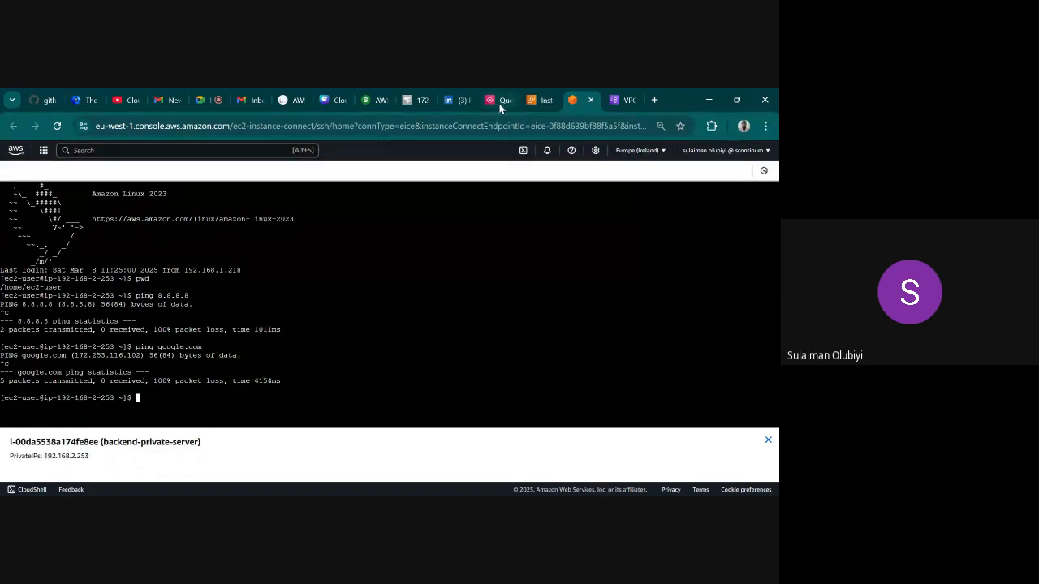
# Switch to the Canva presentation and review the use-case guidelines on page 9 and the architecture diagram on page 10.
pyautogui.click(333, 99)
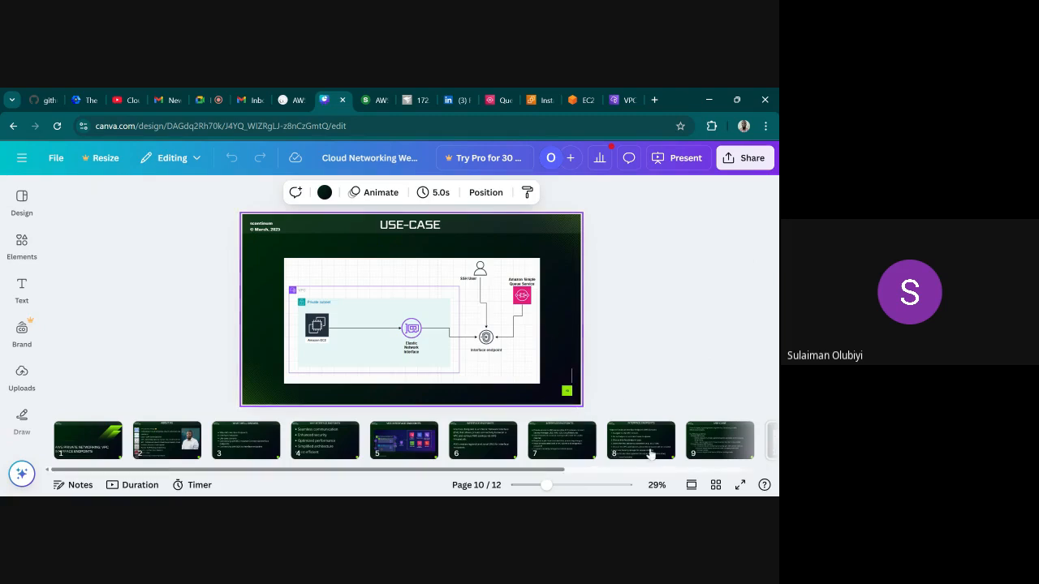
pyautogui.click(708, 440)
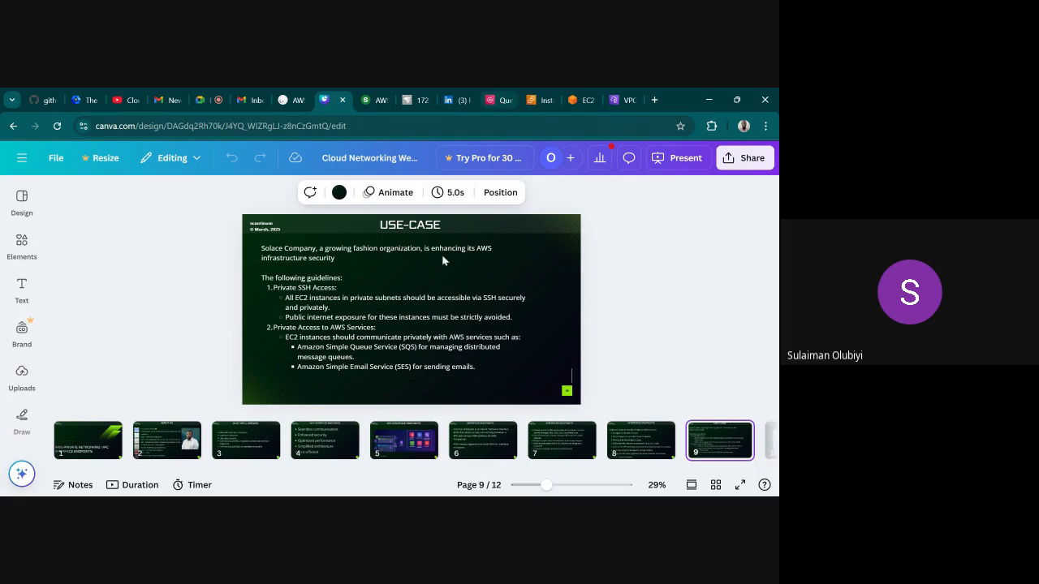
pyautogui.scroll(-1, 725, 414)
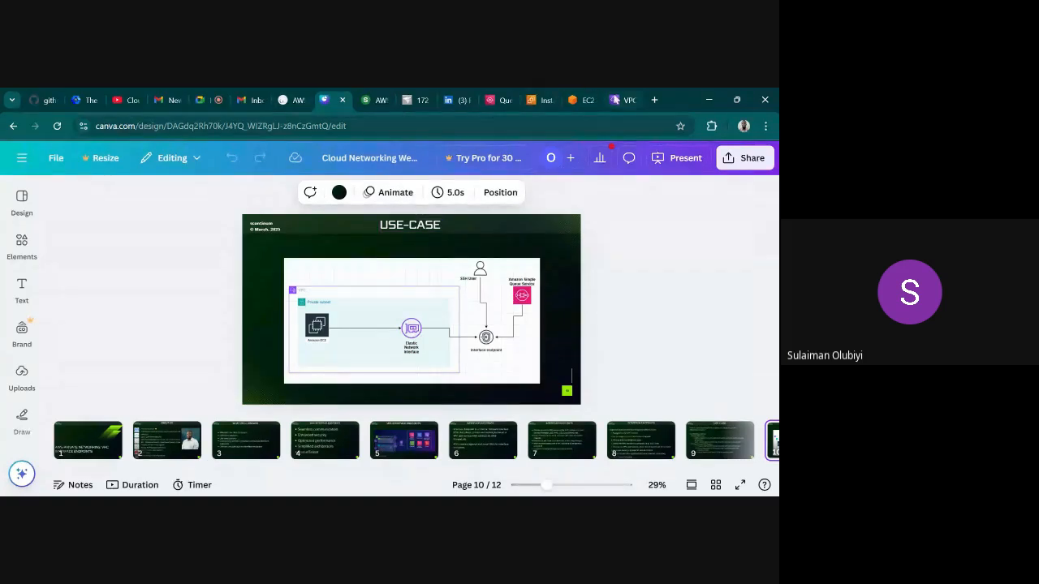
# Switch to the Amazon SQS console and examine demo-queue's details and its page for sending and receiving messages.
pyautogui.click(550, 99)
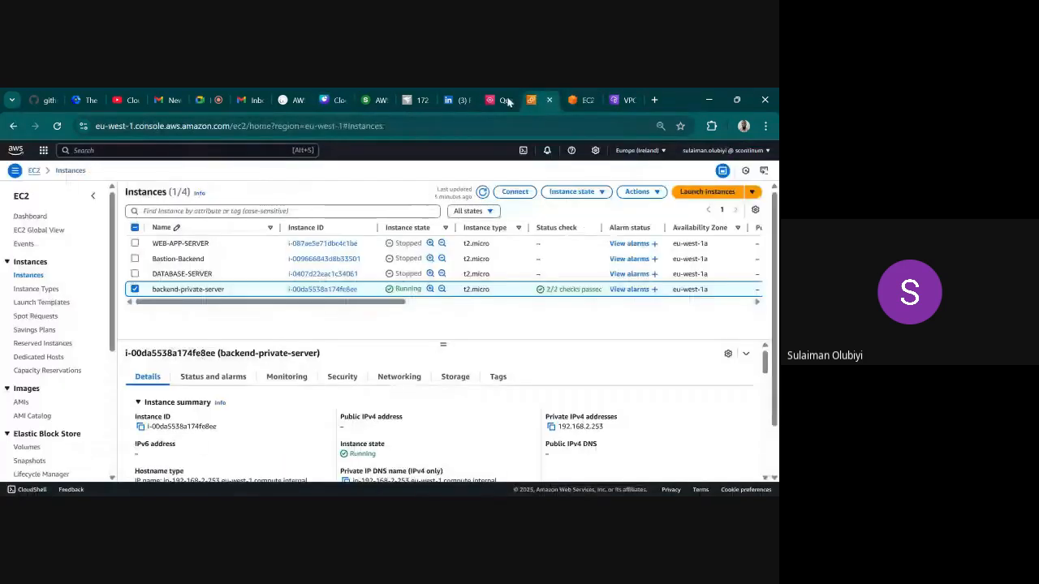
pyautogui.click(508, 100)
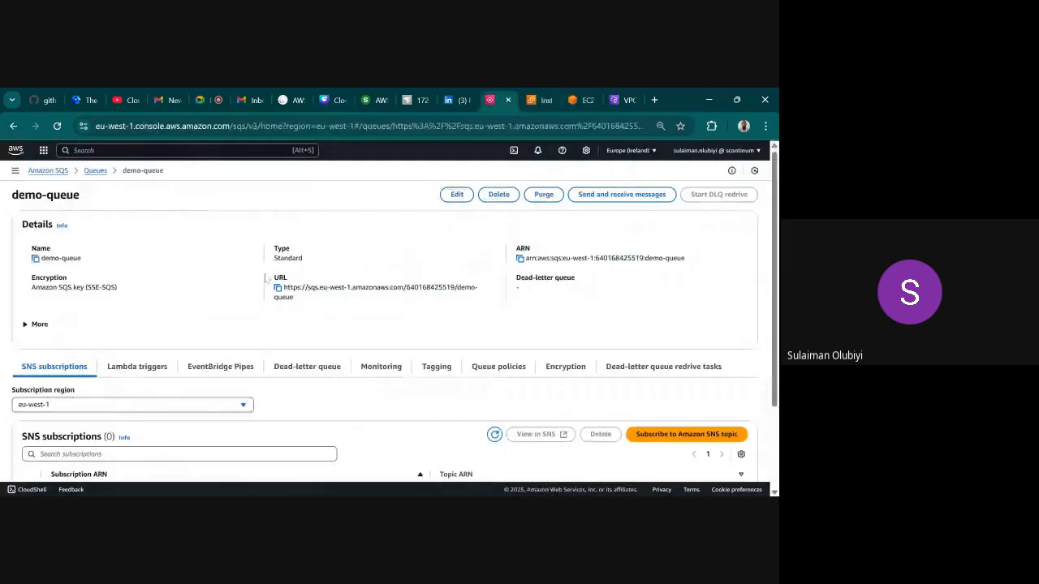
pyautogui.scroll(-3, 415, 367)
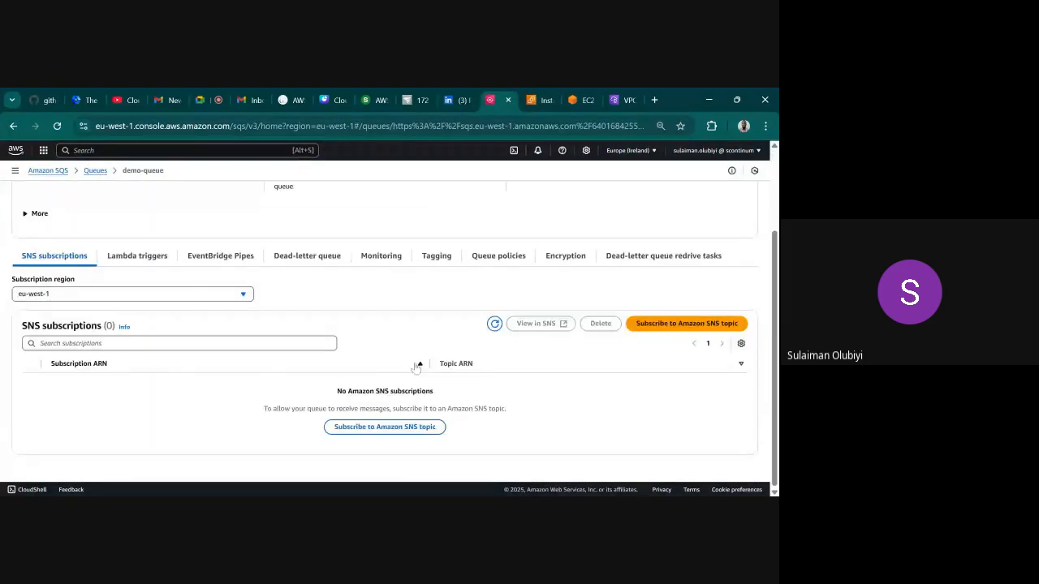
pyautogui.scroll(3, 416, 367)
pyautogui.click(622, 197)
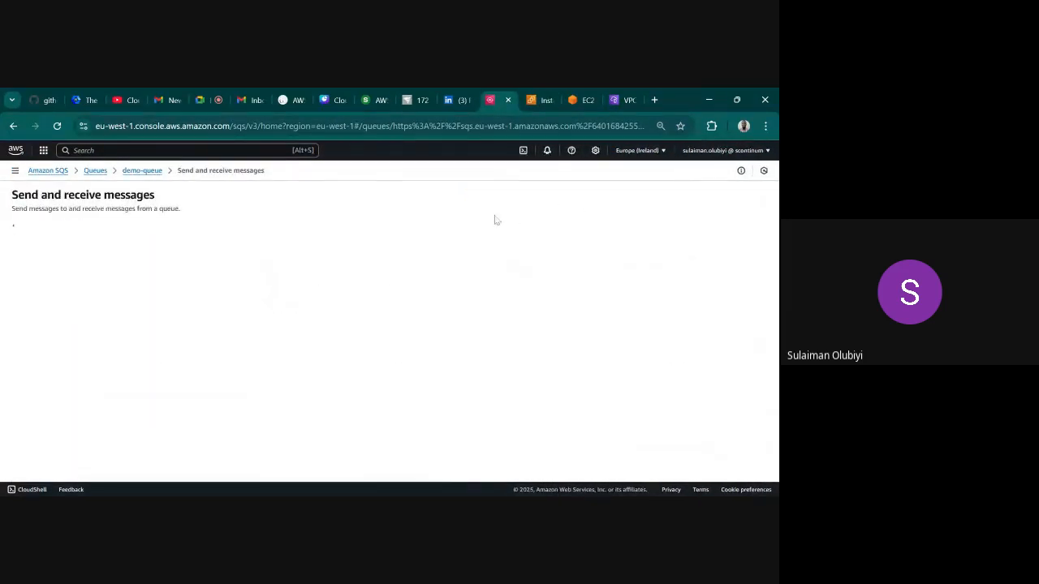
pyautogui.scroll(-3, 313, 255)
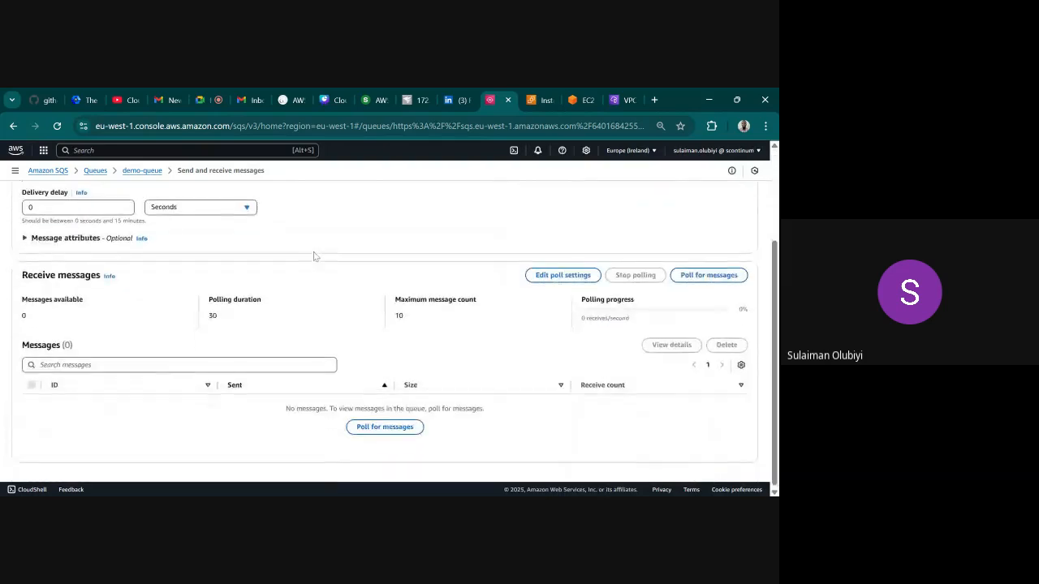
pyautogui.scroll(3, 336, 304)
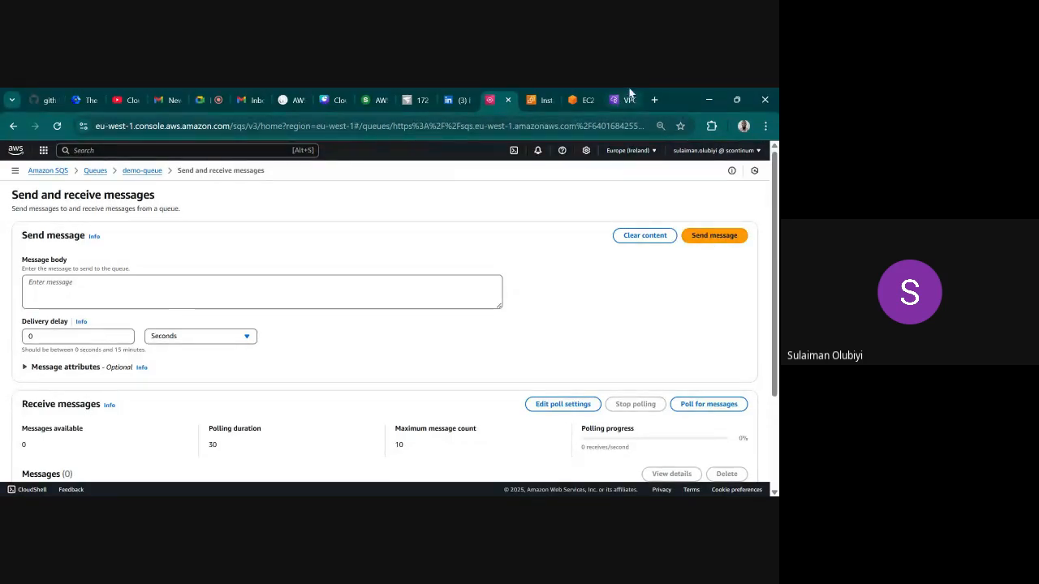
# Copy the demo-queue URL and enter it after aws sqs send-message --queue in the backend-private-server terminal.
pyautogui.click(142, 171)
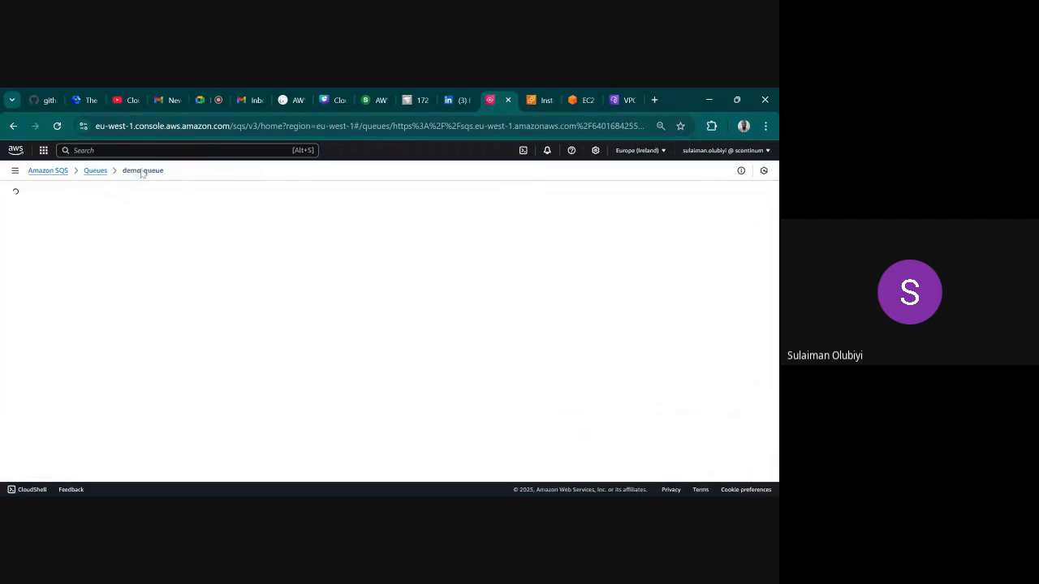
pyautogui.click(278, 288)
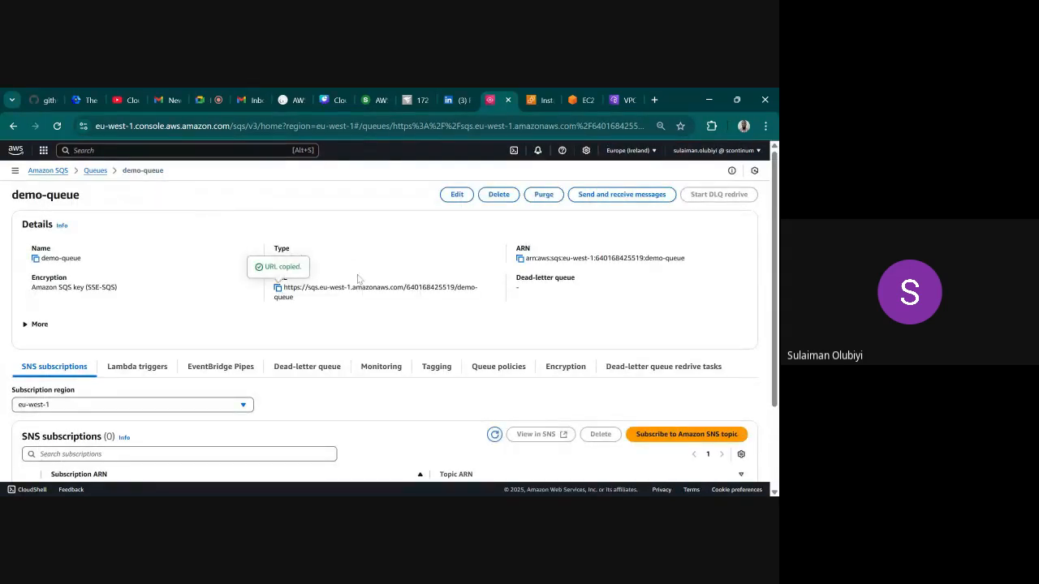
pyautogui.click(585, 100)
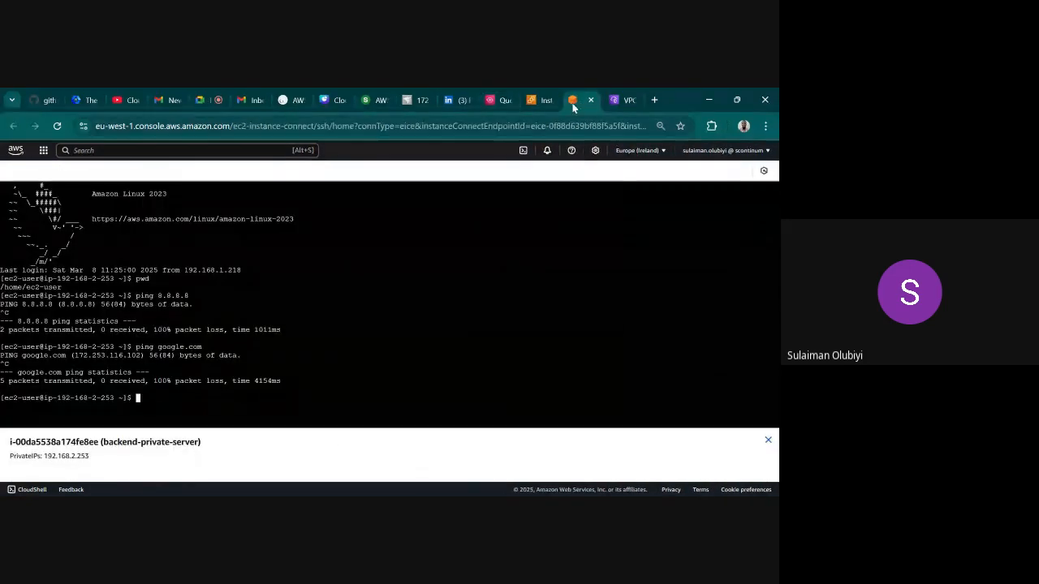
pyautogui.write('aws')
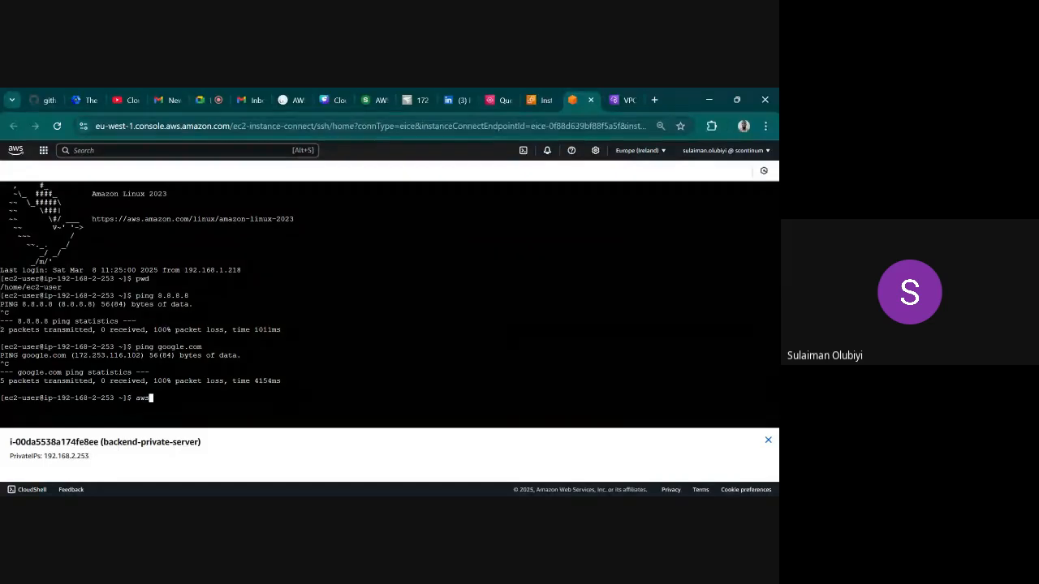
pyautogui.write(' sqs')
pyautogui.write('send-message --queue')
pyautogui.hotkey('ctrl', 'v')
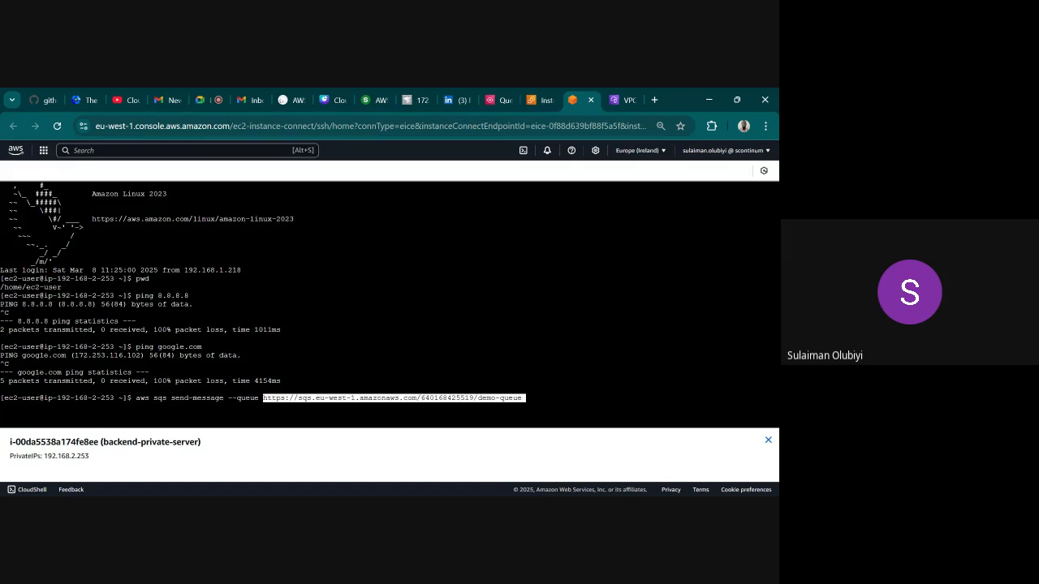
# Complete the send-message command with --body, a greeting containing the sender's name, and --region eu-west-1, and try to run it.
pyautogui.press('Right')
pyautogui.write('--b')
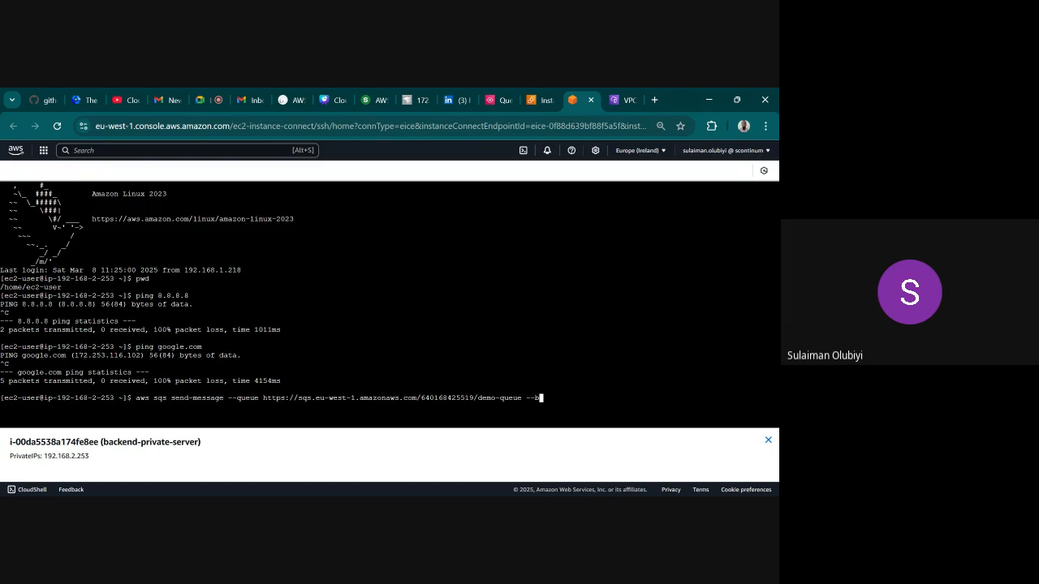
pyautogui.write('ody @')
pyautogui.press('BackSpace')
pyautogui.write('8')
pyautogui.press('BackSpace')
pyautogui.write("''")
pyautogui.press('Left')
pyautogui.write('Hello, My name is Sulaiman')
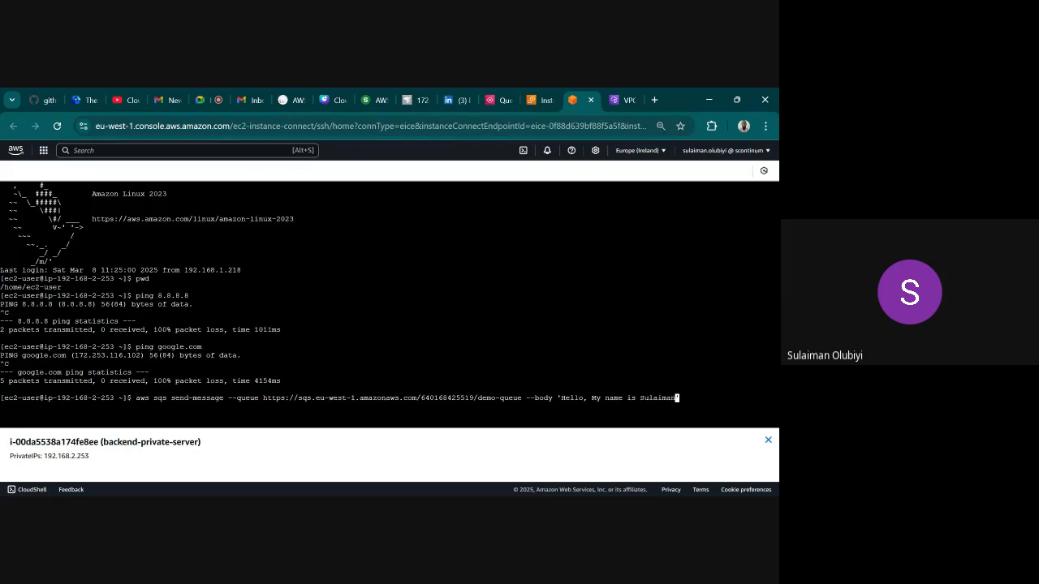
pyautogui.write("' --region eu-west-1")
pyautogui.press('Return')
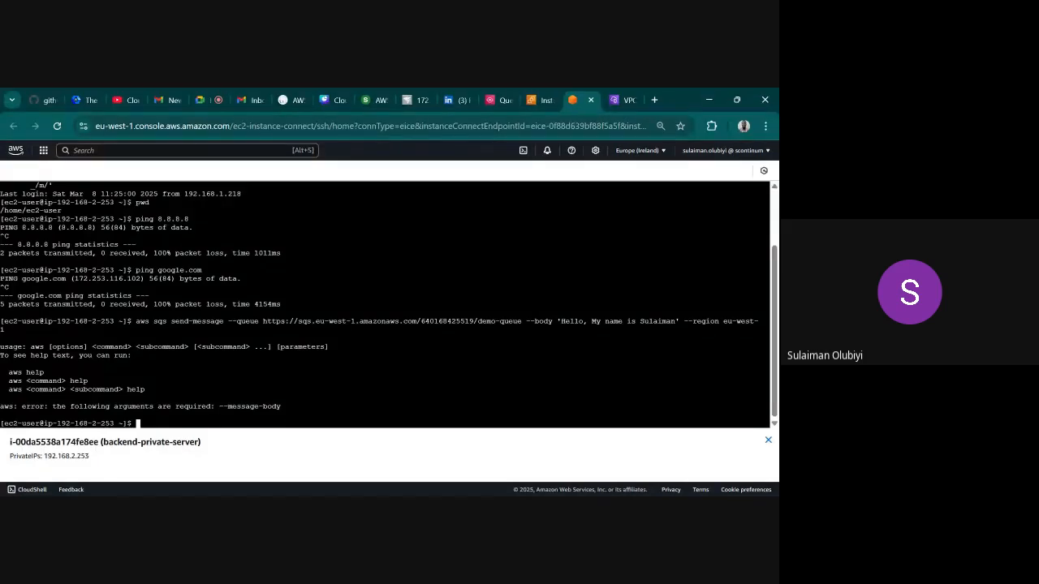
# Run aws sqs help and examine the list of available SQS commands, including the message-sending ones.
pyautogui.press('Up')
pyautogui.press('Down')
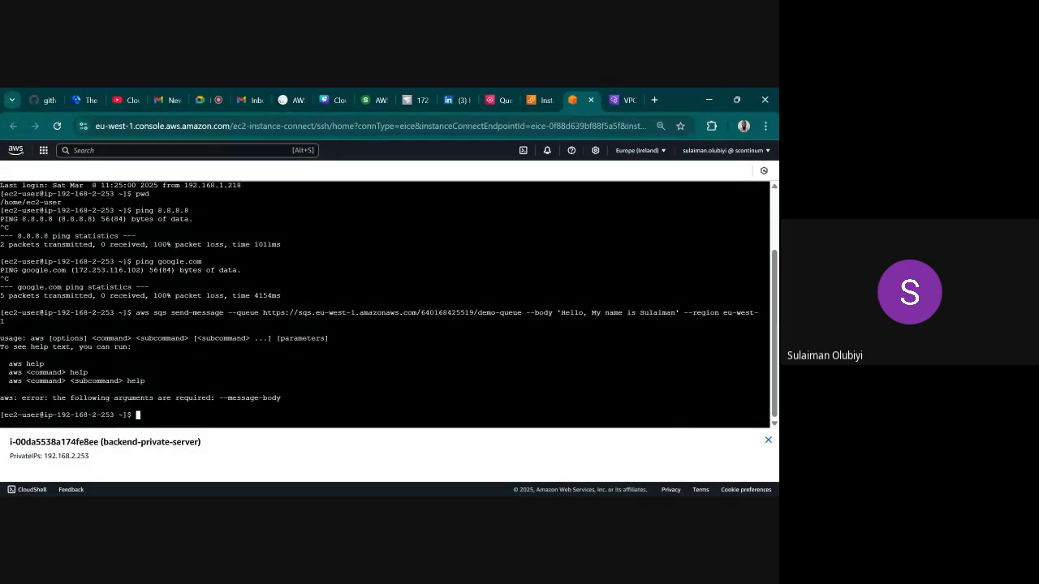
pyautogui.write('aws sqs help')
pyautogui.press('Return')
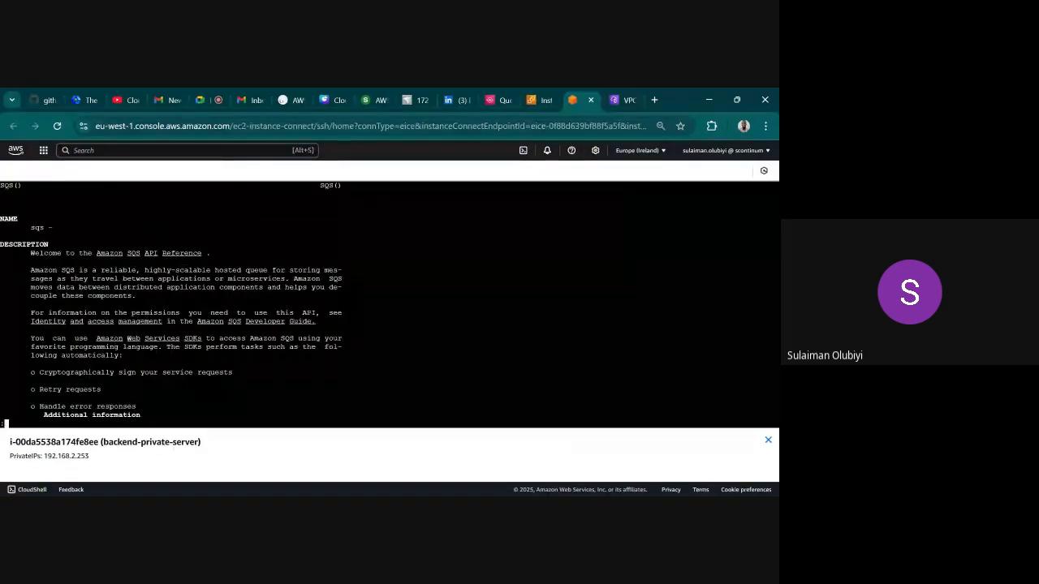
pyautogui.scroll(-3, 390, 304)
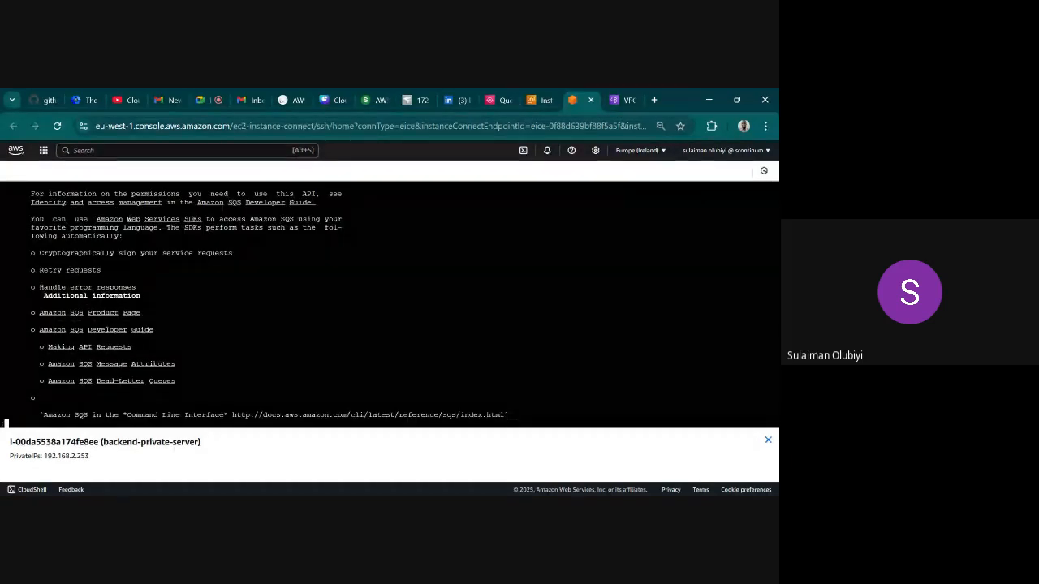
pyautogui.scroll(-5, 390, 305)
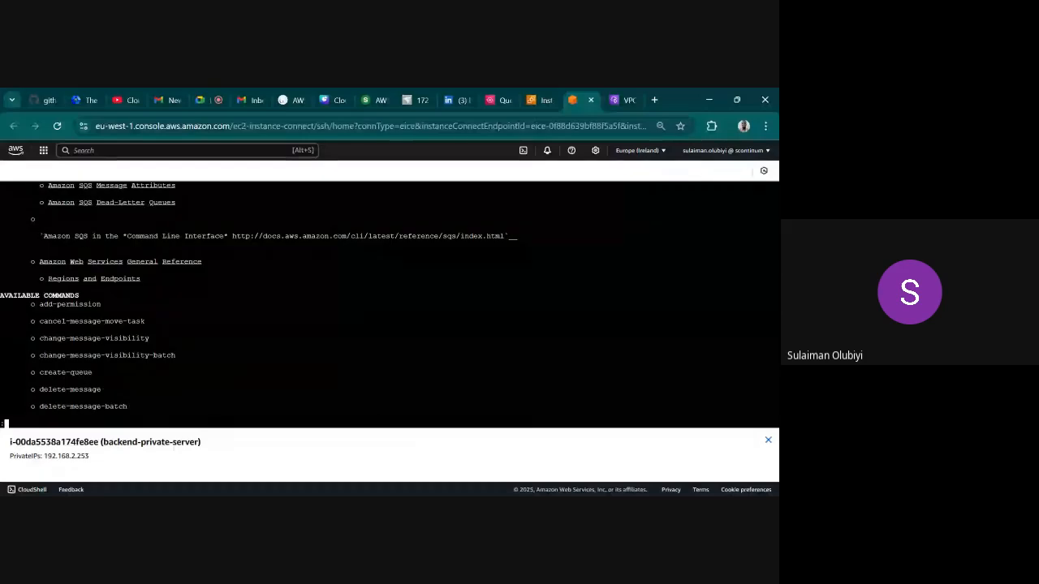
pyautogui.scroll(1, 390, 304)
pyautogui.scroll(1, 390, 305)
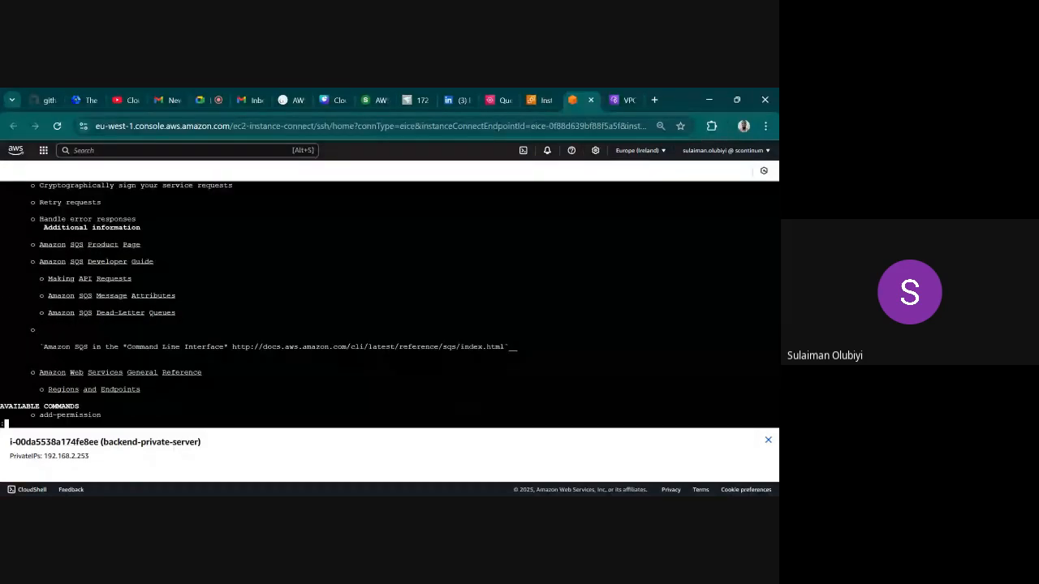
pyautogui.scroll(-1, 390, 304)
pyautogui.scroll(-1, 390, 305)
pyautogui.scroll(-1, 390, 305)
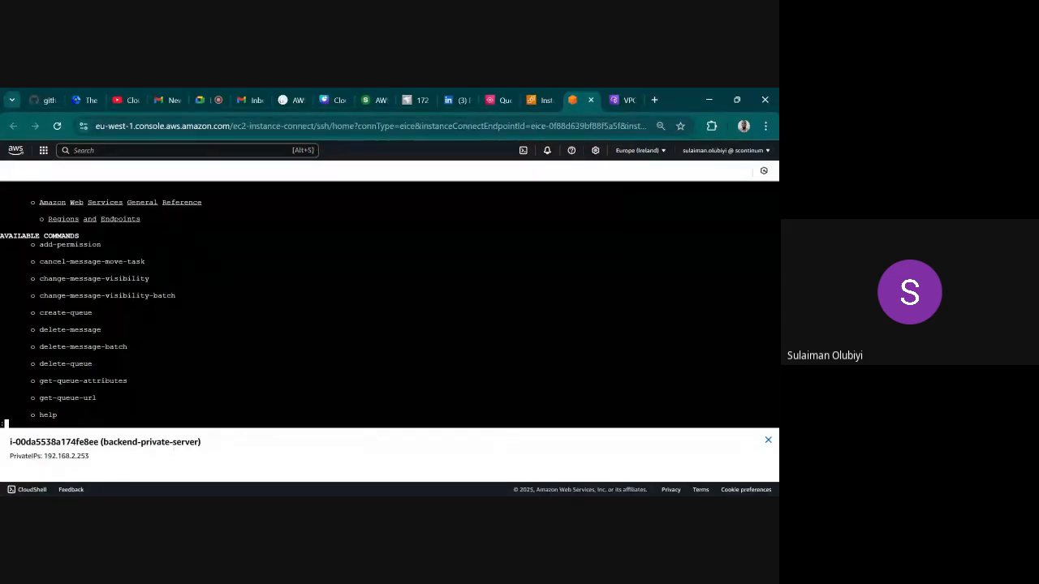
pyautogui.scroll(-2, 390, 304)
pyautogui.scroll(-1, 390, 304)
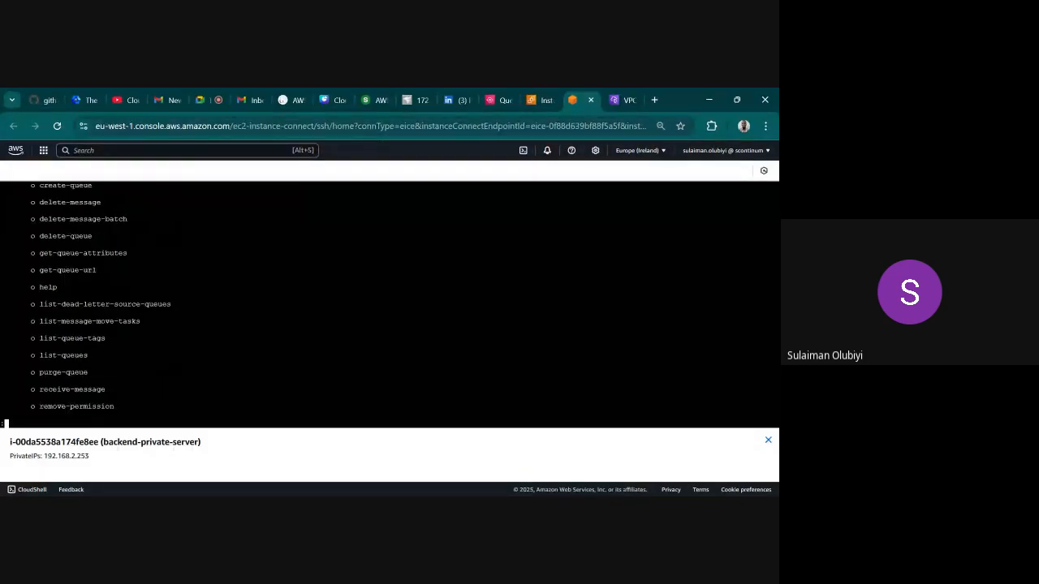
pyautogui.scroll(-2, 389, 304)
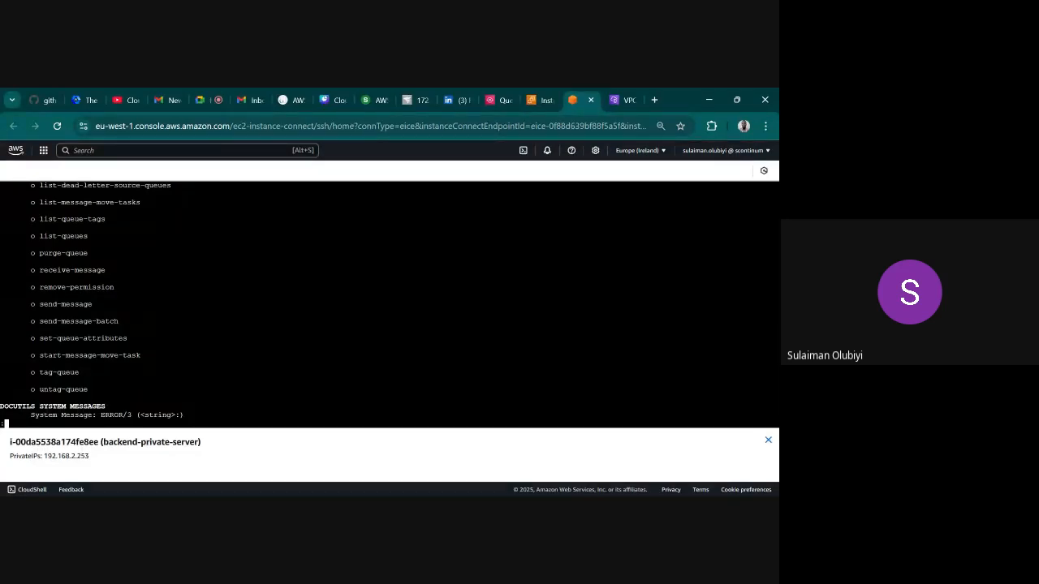
pyautogui.scroll(-1, 390, 304)
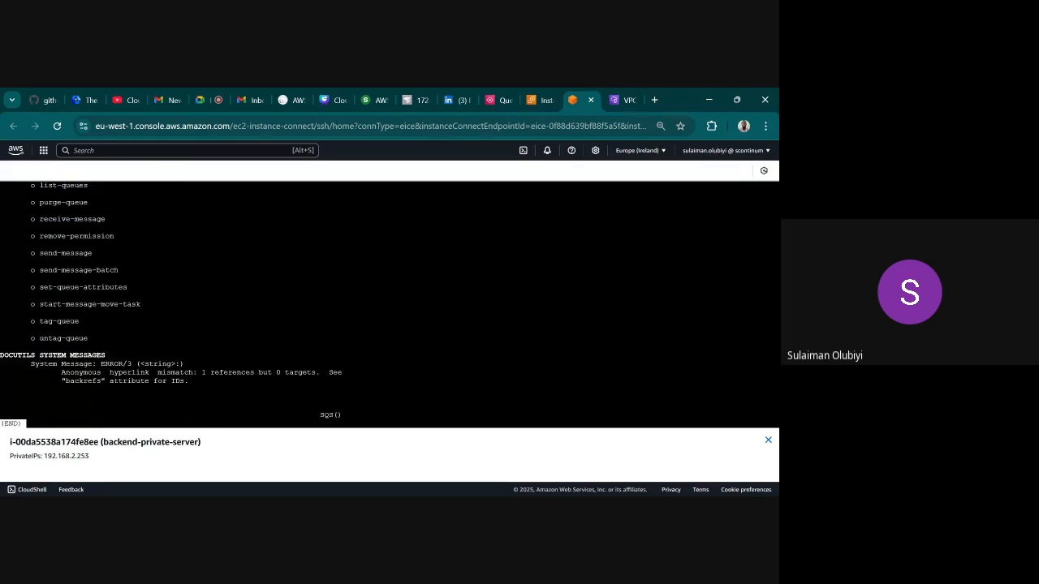
pyautogui.scroll(2, 390, 305)
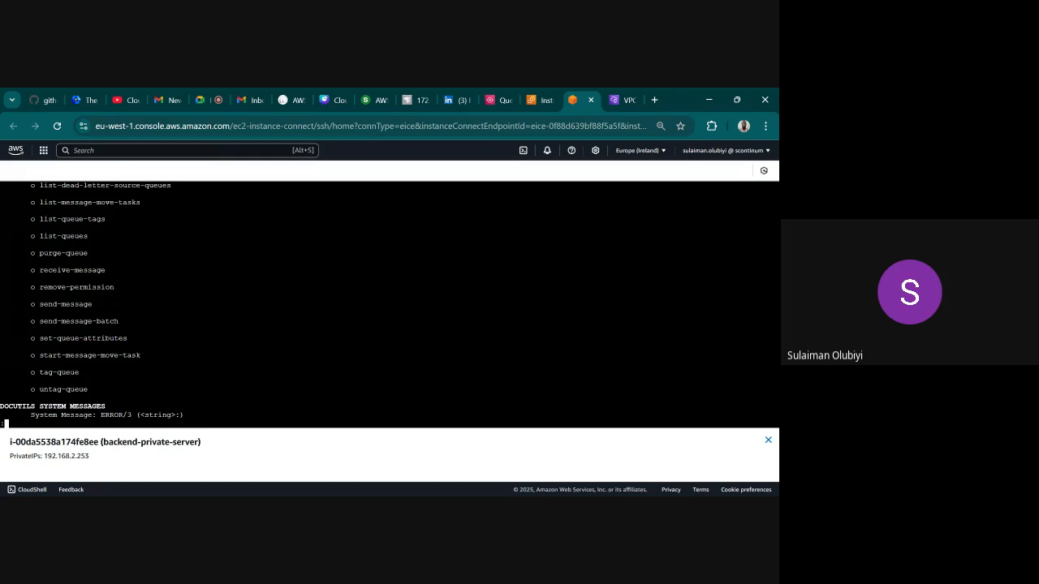
pyautogui.scroll(2, 389, 304)
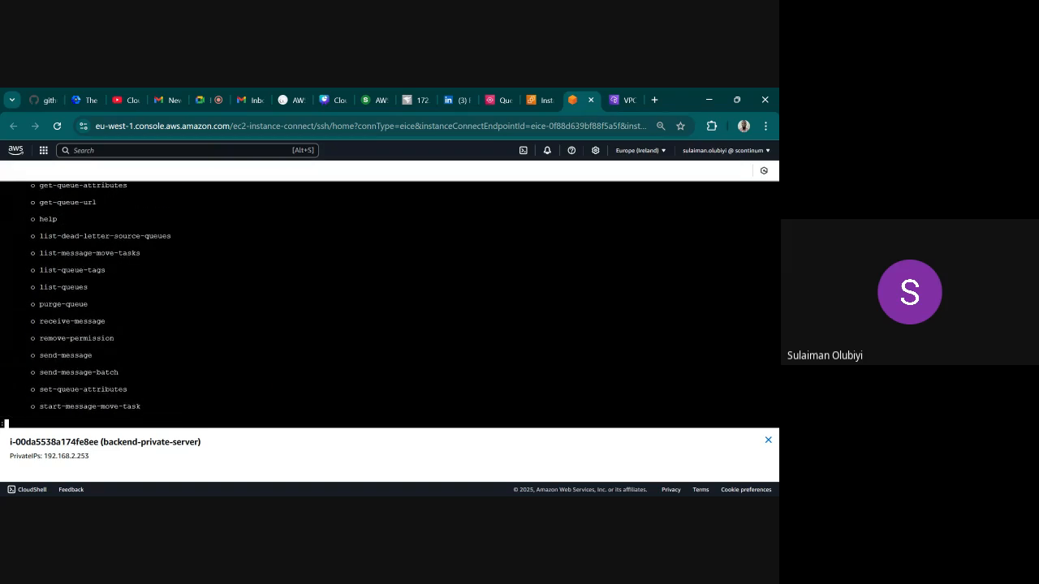
pyautogui.scroll(-3, 390, 305)
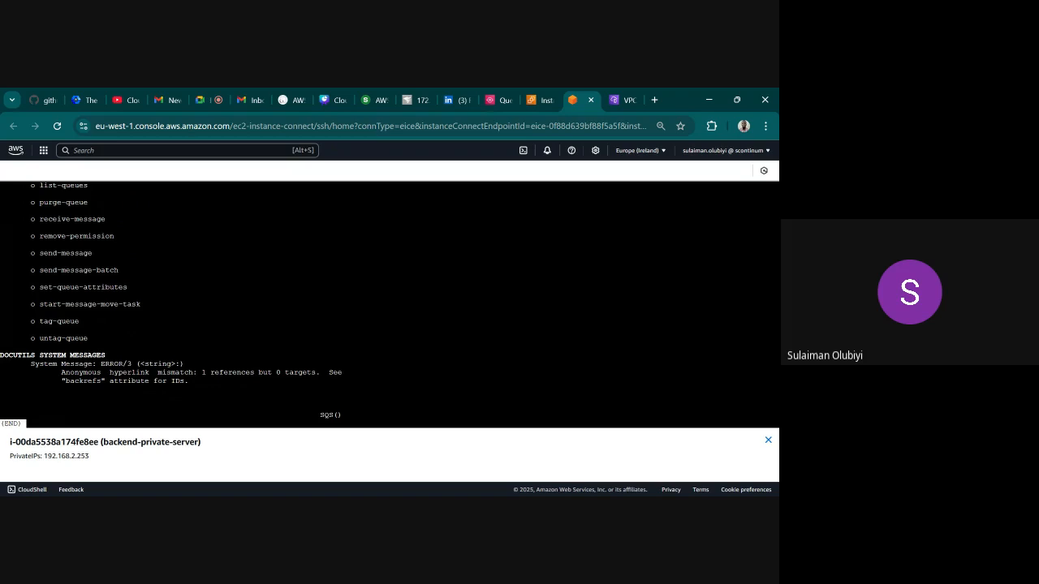
pyautogui.scroll(5, 389, 305)
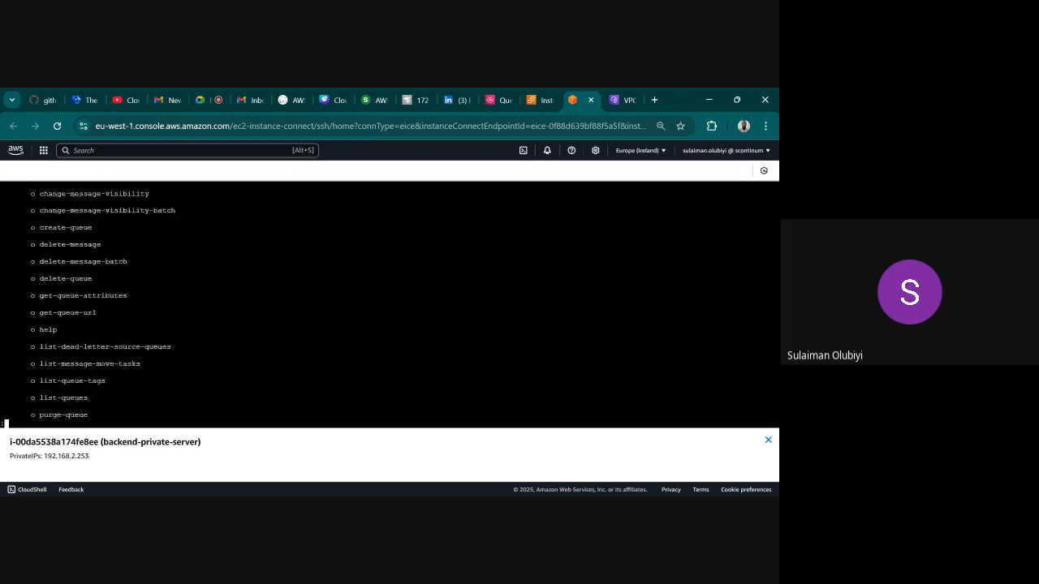
pyautogui.scroll(2, 390, 304)
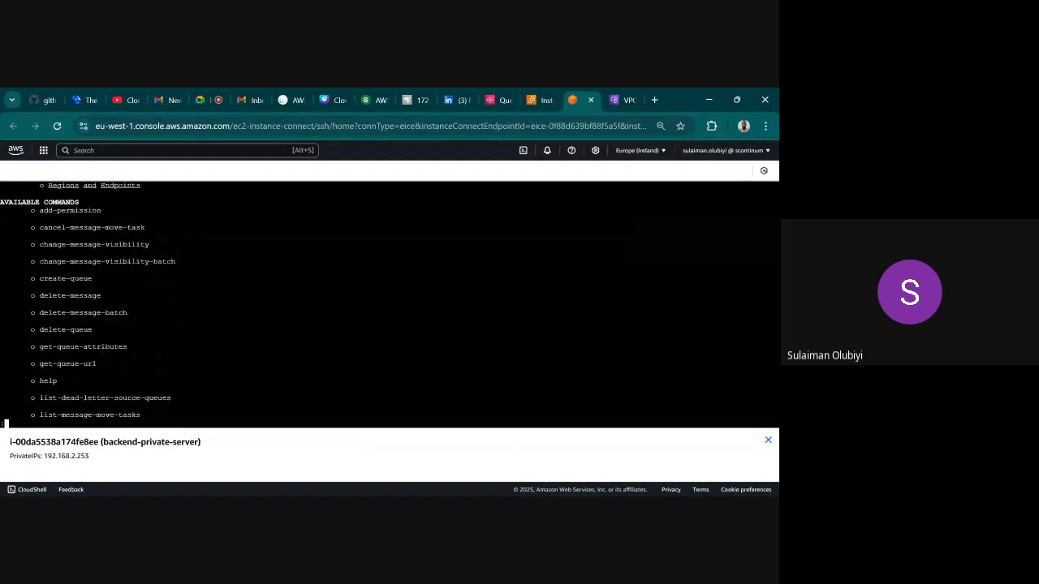
# Look through the rest of the SQS command list and close the help page.
pyautogui.scroll(-3, 390, 305)
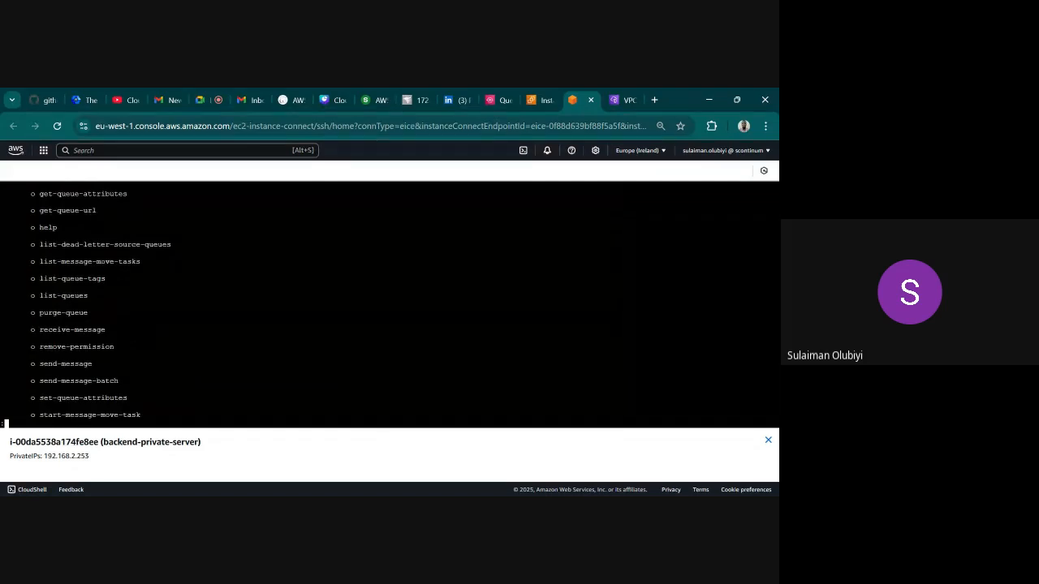
pyautogui.press('q')
pyautogui.press('Return')
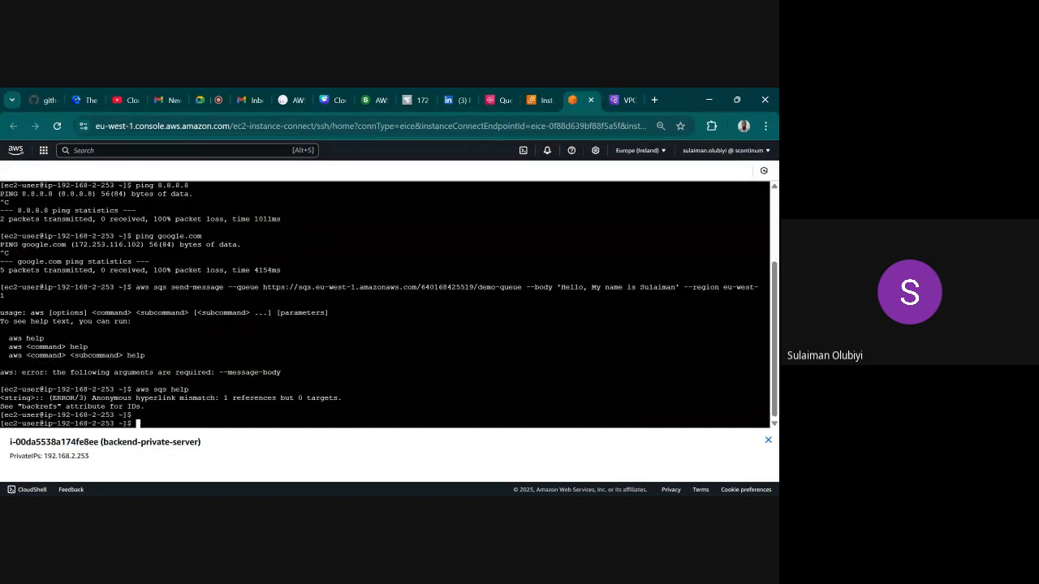
# Run aws sqs send-message help in the backend-private-server terminal.
pyautogui.press('Up')
pyautogui.press('BackSpace')
pyautogui.press('BackSpace')
pyautogui.press('BackSpace')
pyautogui.press('BackSpace')
pyautogui.write('send-message help')
pyautogui.press('Return')
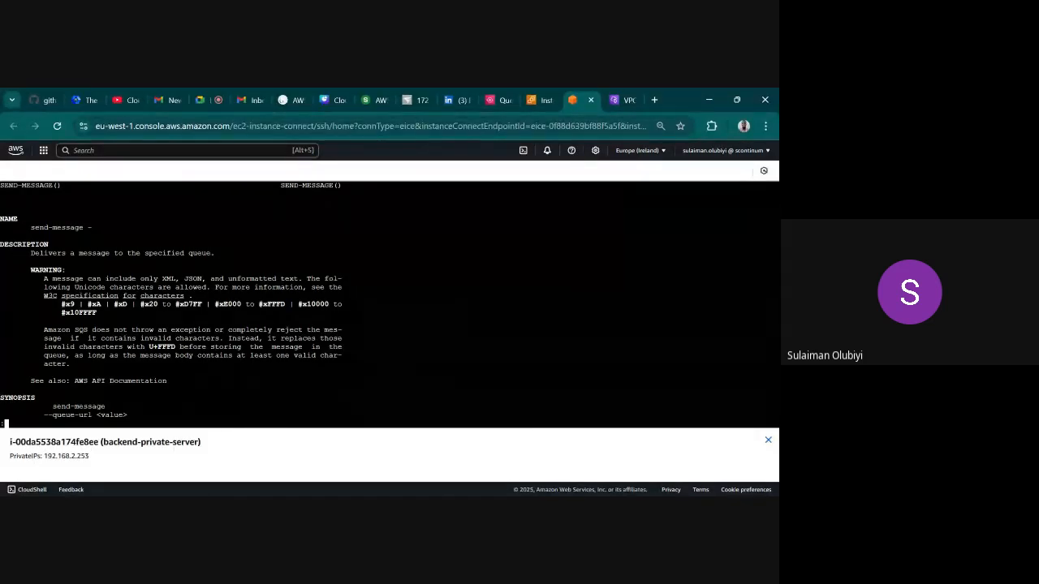
# Examine the send-message synopsis and the descriptions of its queue and message options, then exit the help page.
pyautogui.scroll(-5, 389, 305)
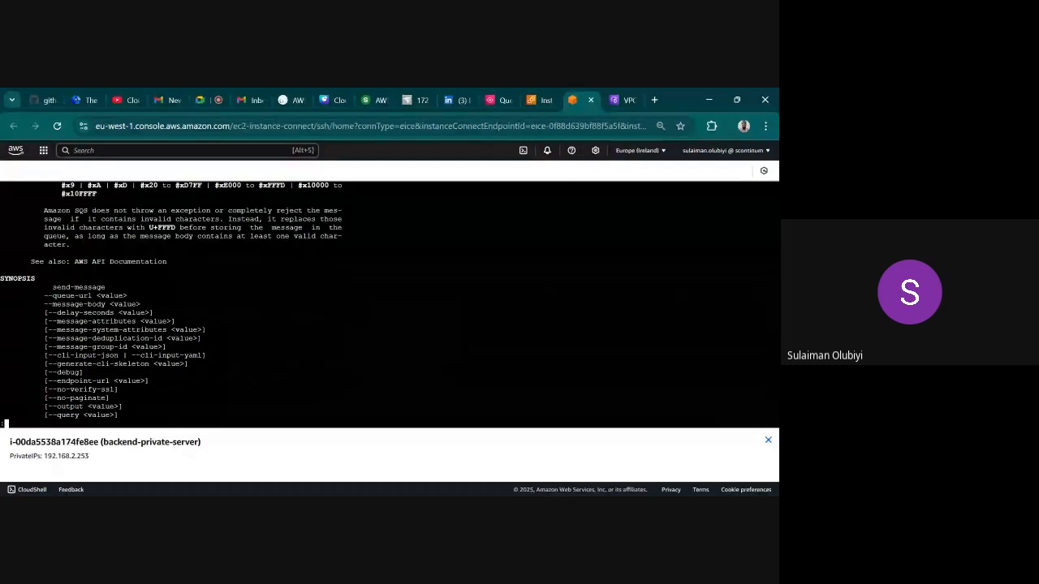
pyautogui.scroll(-5, 389, 305)
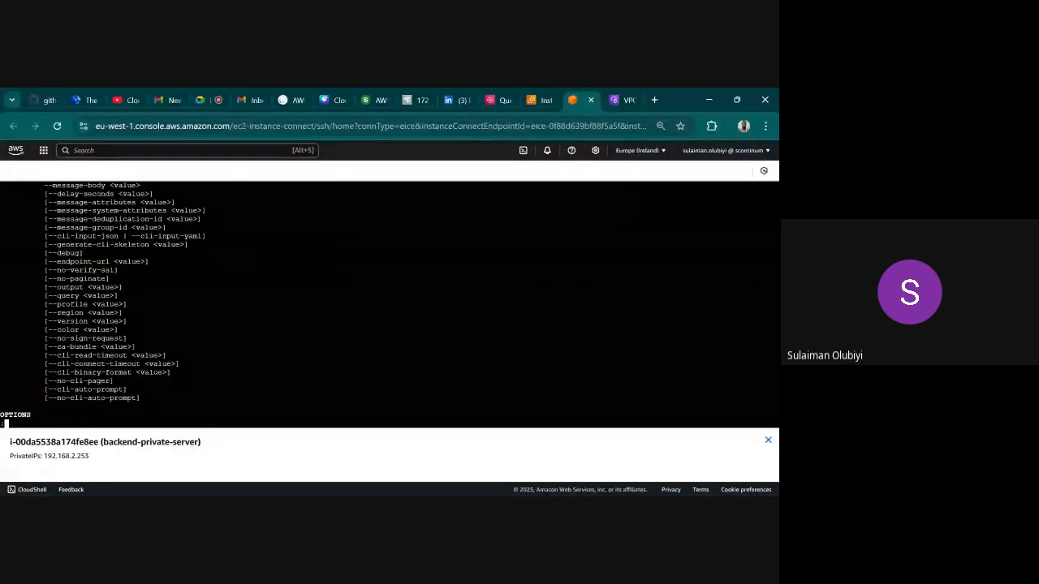
pyautogui.scroll(-5, 389, 305)
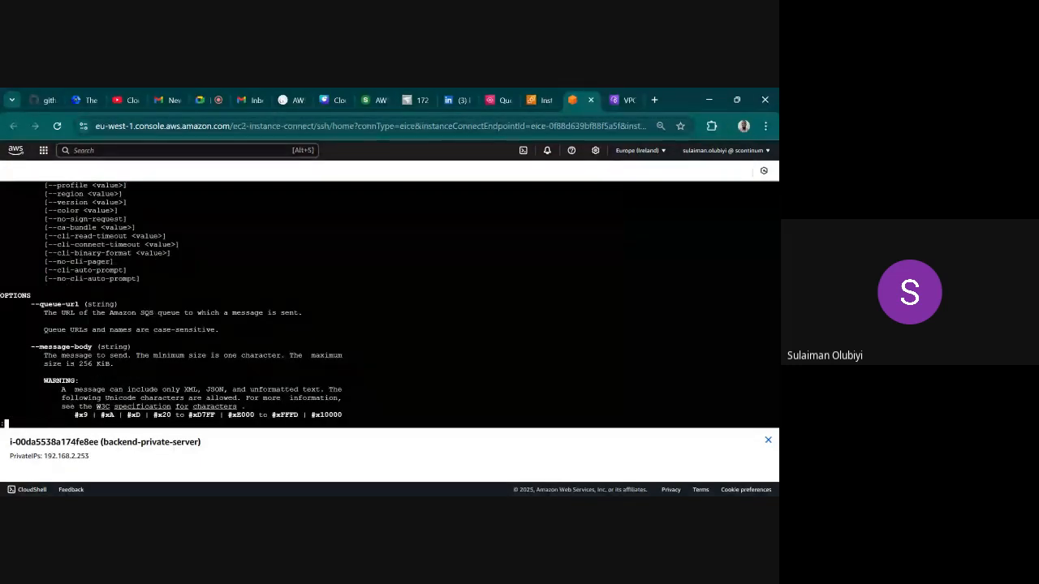
pyautogui.scroll(-5, 390, 304)
pyautogui.scroll(5, 389, 304)
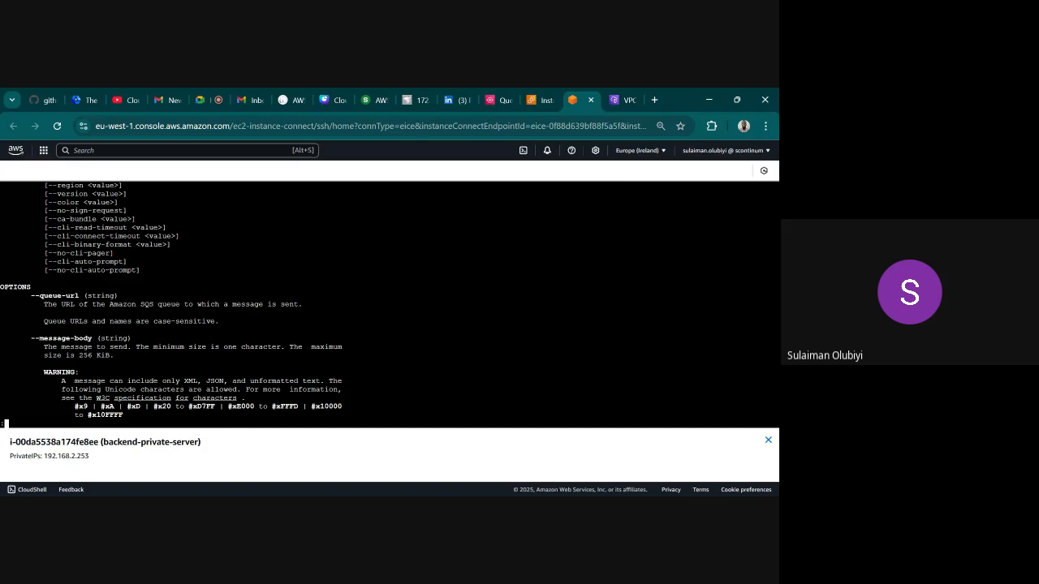
pyautogui.scroll(-10, 172, 300)
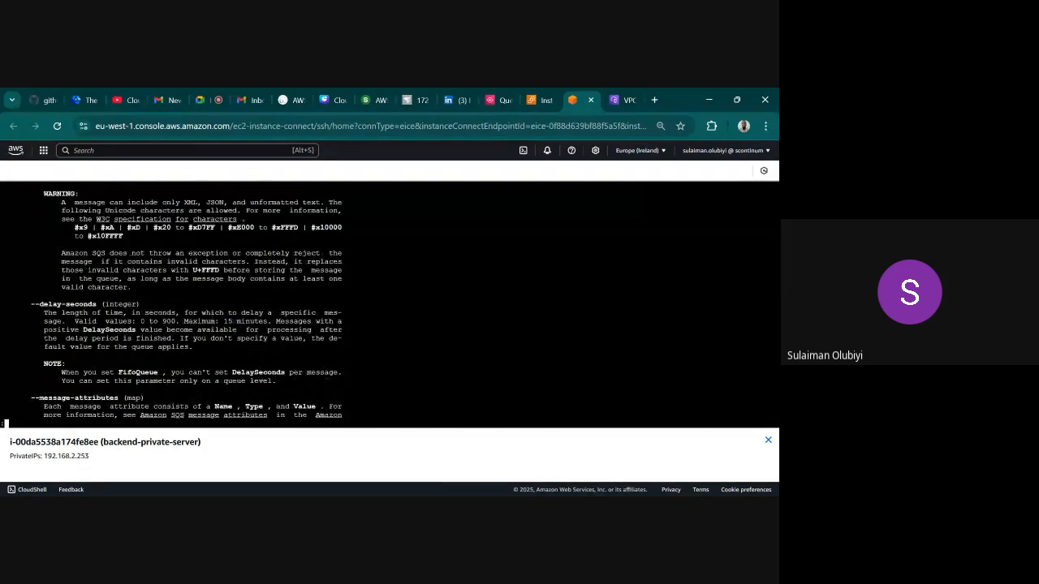
pyautogui.scroll(-5, 172, 300)
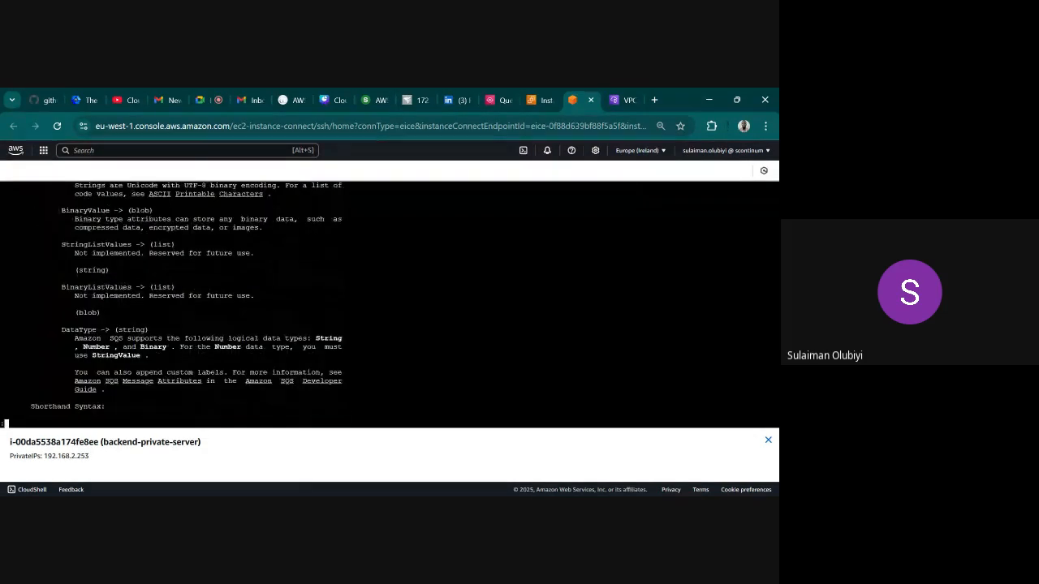
pyautogui.scroll(-5, 172, 300)
pyautogui.scroll(-6, 172, 300)
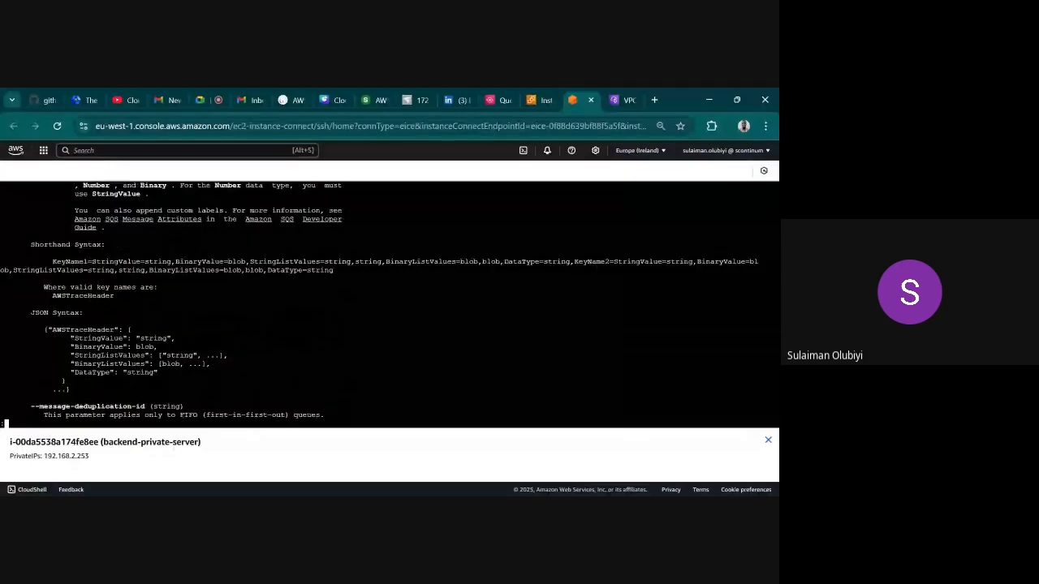
pyautogui.scroll(-3, 172, 300)
pyautogui.scroll(10, 172, 301)
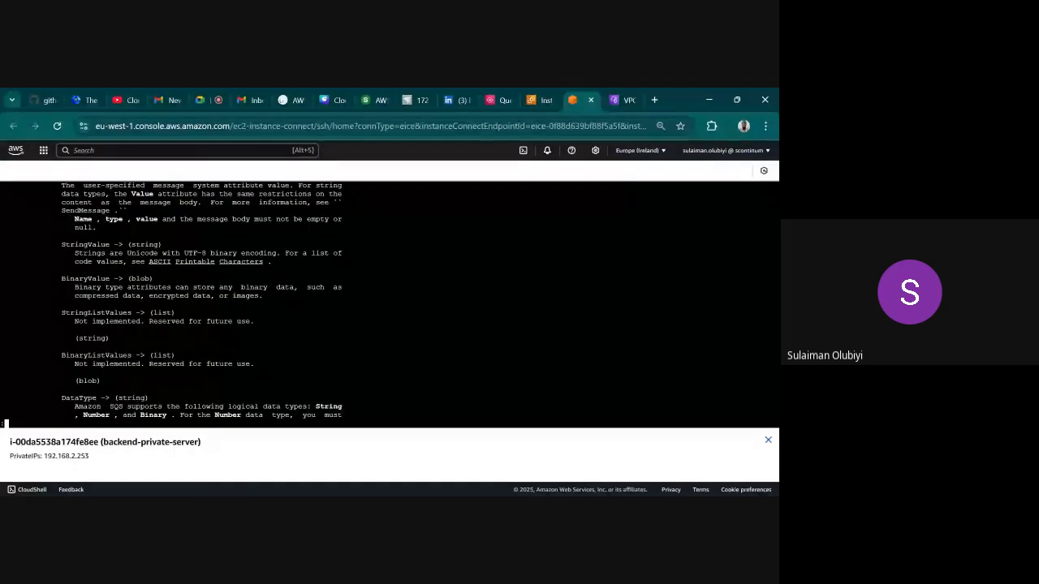
pyautogui.scroll(-5, 172, 301)
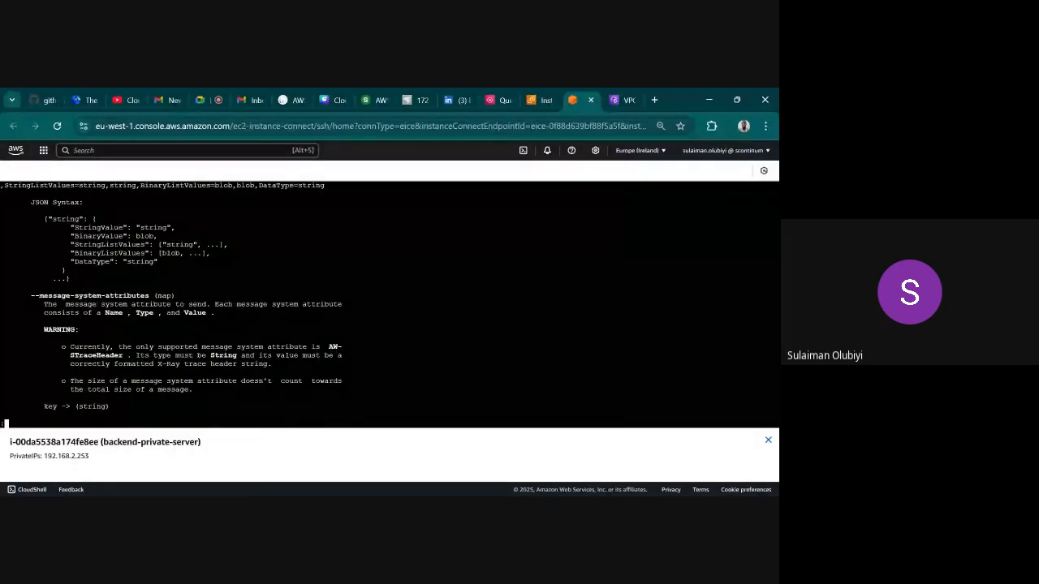
pyautogui.scroll(3, 172, 301)
pyautogui.scroll(10, 173, 301)
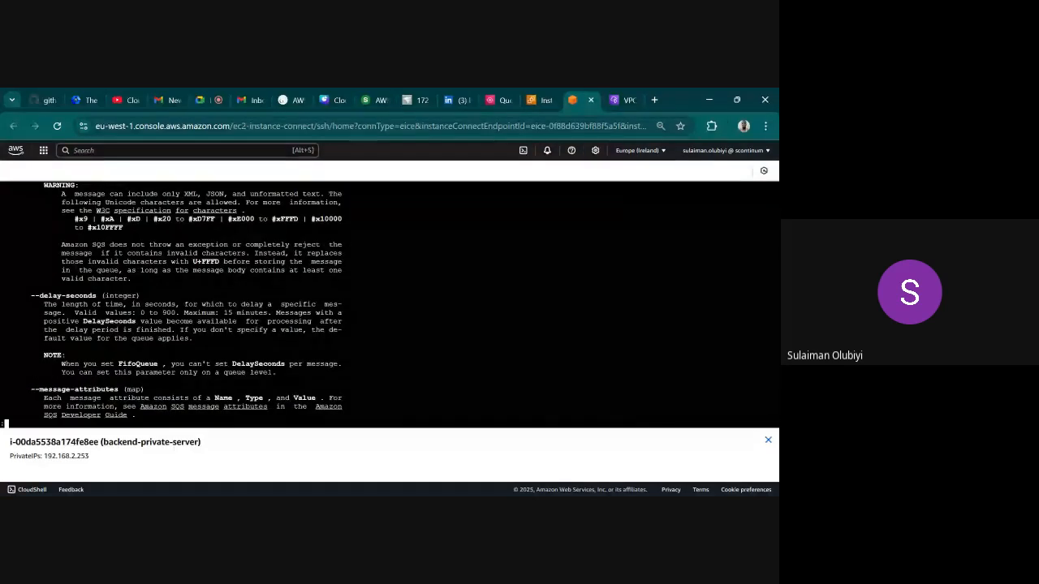
pyautogui.scroll(3, 172, 300)
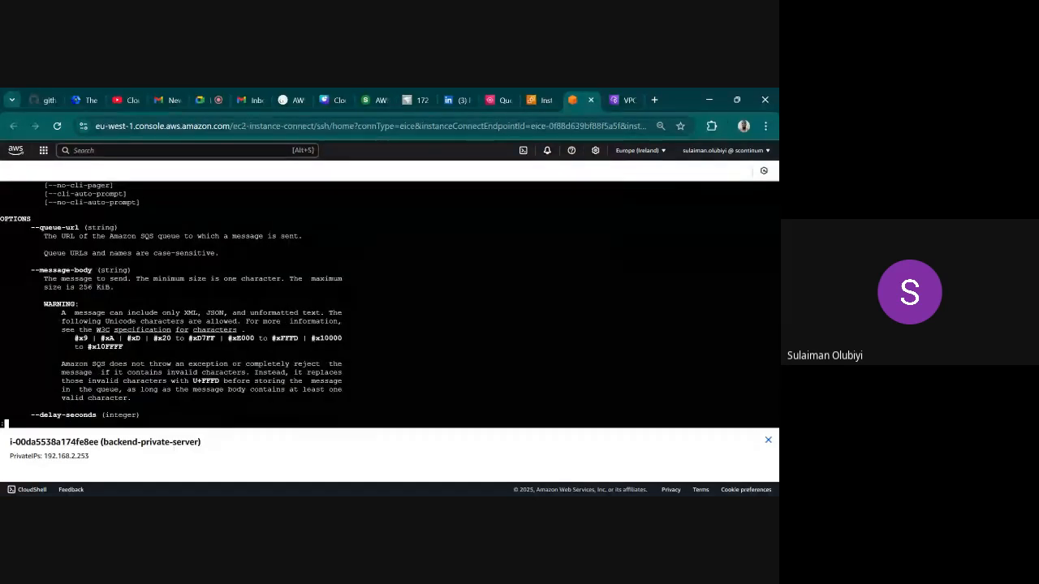
pyautogui.press('q')
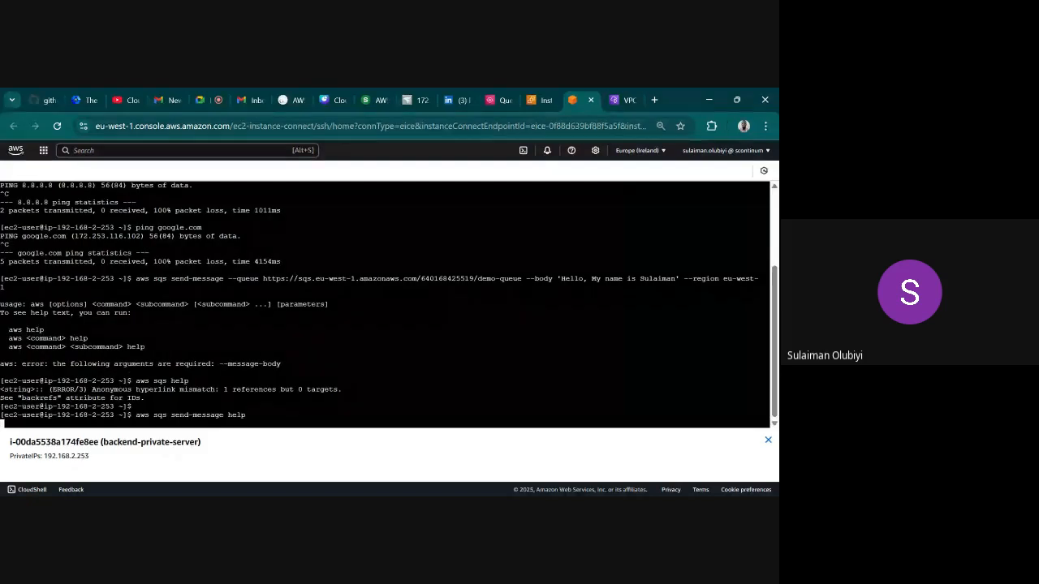
# Recall the earlier send-message command and change its --body option to --message-body.
pyautogui.press('Up')
pyautogui.press('Up')
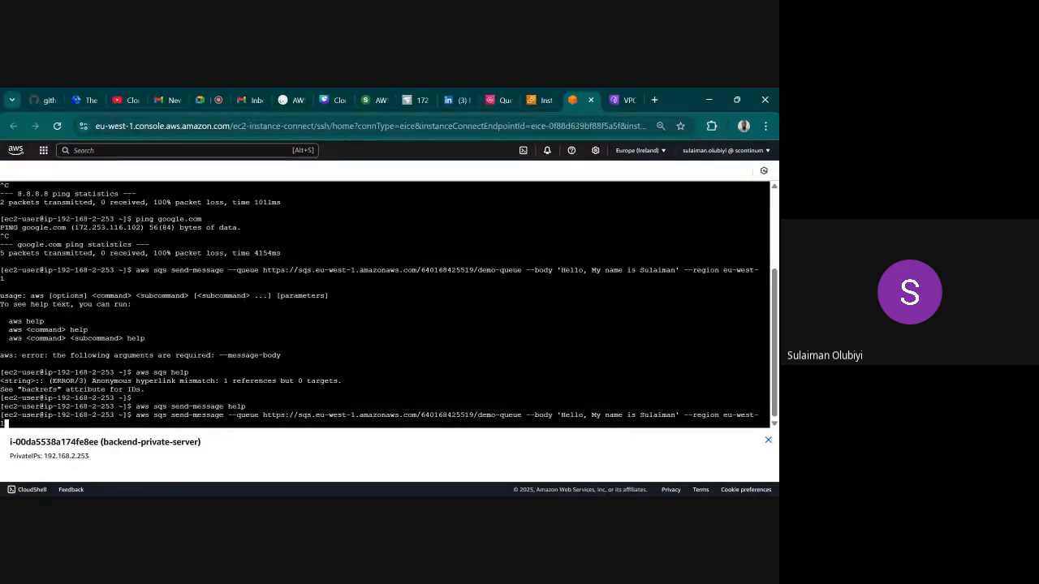
pyautogui.hotkey('ctrl', 'Left')
pyautogui.hotkey('ctrl', 'Left')
pyautogui.hotkey('ctrl', 'Left')
pyautogui.hotkey('ctrl', 'Left')
pyautogui.hotkey('ctrl', 'Left')
pyautogui.hotkey('ctrl', 'Left')
pyautogui.hotkey('ctrl', 'Left')
pyautogui.hotkey('ctrl', 'Left')
pyautogui.hotkey('ctrl', 'Left')
pyautogui.hotkey('ctrl', 'Left')
pyautogui.press('Left')
pyautogui.write('message-')
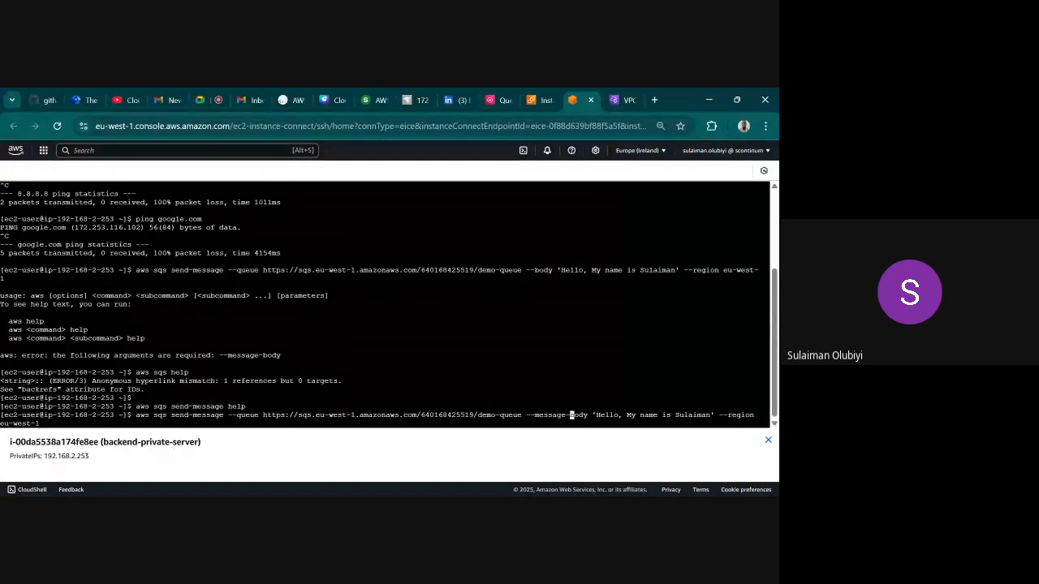
# Change --queue to --queue-url in the send-message command, try to run it, and interrupt it.
pyautogui.hotkey('ctrl', 'Left')
pyautogui.hotkey('ctrl', 'Left')
pyautogui.press('Left')
pyautogui.press('Left')
pyautogui.press('Left')
pyautogui.press('Left')
pyautogui.press('Left')
pyautogui.press('Left')
pyautogui.press('Left')
pyautogui.press('Left')
pyautogui.press('Left')
pyautogui.press('Left')
pyautogui.press('Left')
pyautogui.press('Left')
pyautogui.press('Left')
pyautogui.press('Left')
pyautogui.press('Left')
pyautogui.press('Left')
pyautogui.press('Left')
pyautogui.press('Left')
pyautogui.press('Left')
pyautogui.press('Left')
pyautogui.press('Left')
pyautogui.press('Left')
pyautogui.write('-url')
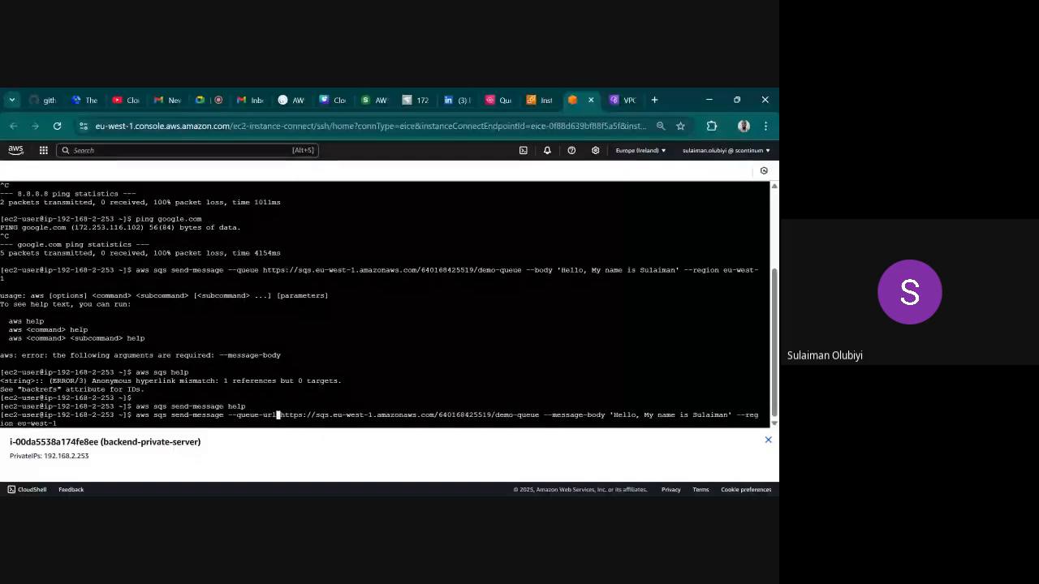
pyautogui.press('Return')
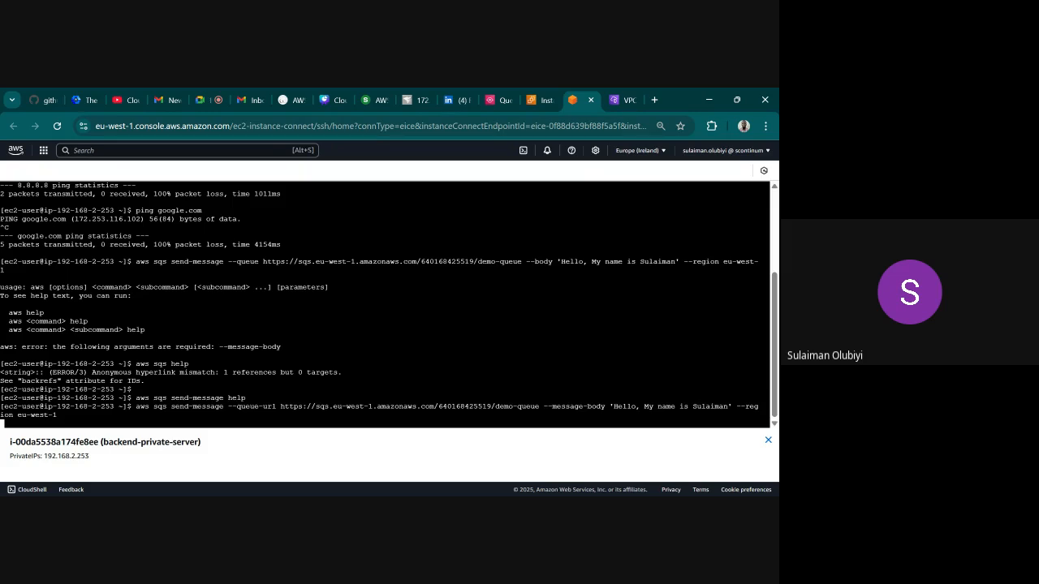
pyautogui.hotkey('ctrl', 'c')
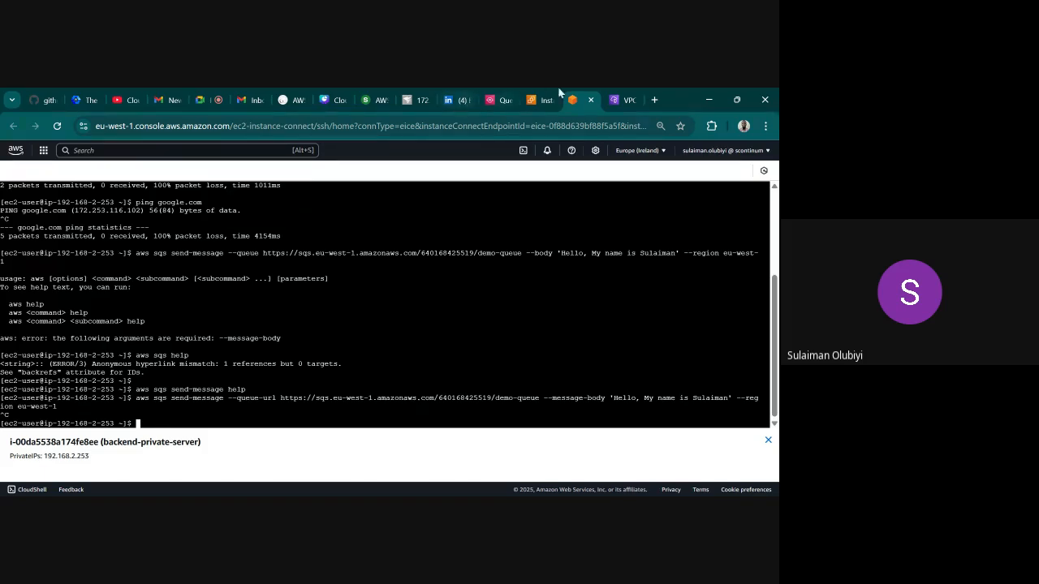
# Switch to the VPC Endpoints page and start a new endpoint named backend-sqs-service.
pyautogui.click(612, 98)
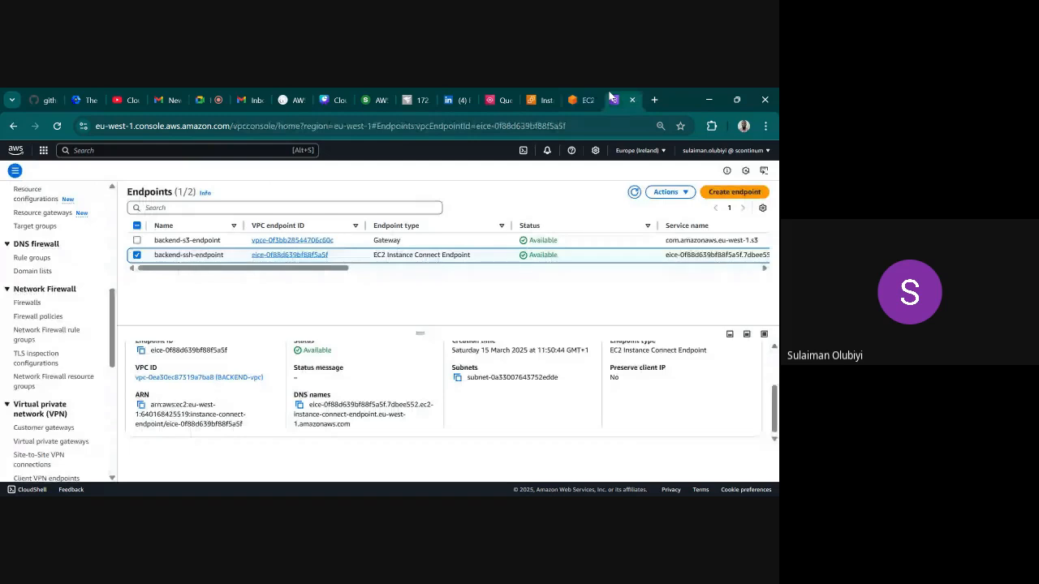
pyautogui.click(721, 194)
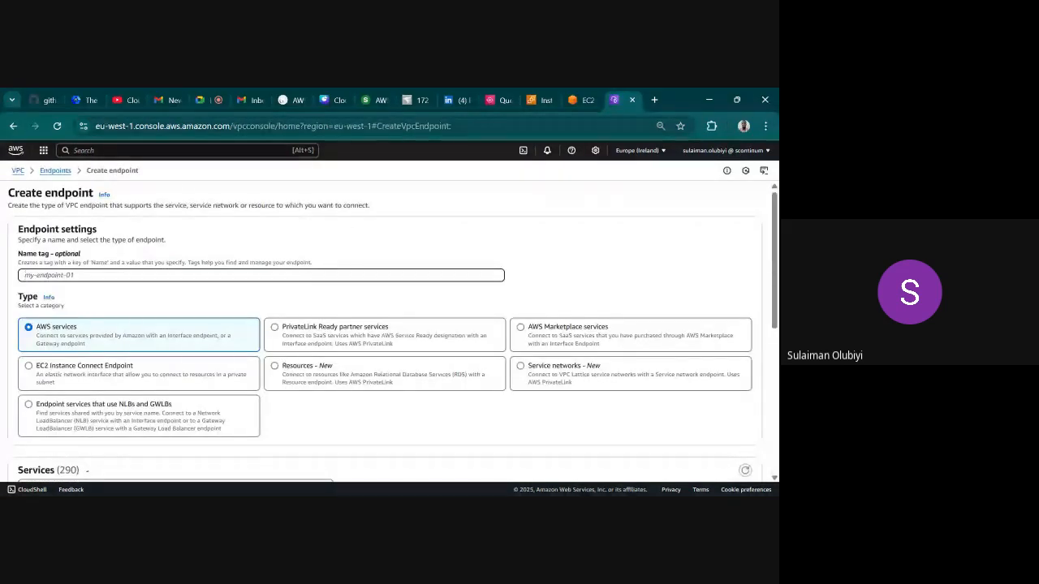
pyautogui.write('backe')
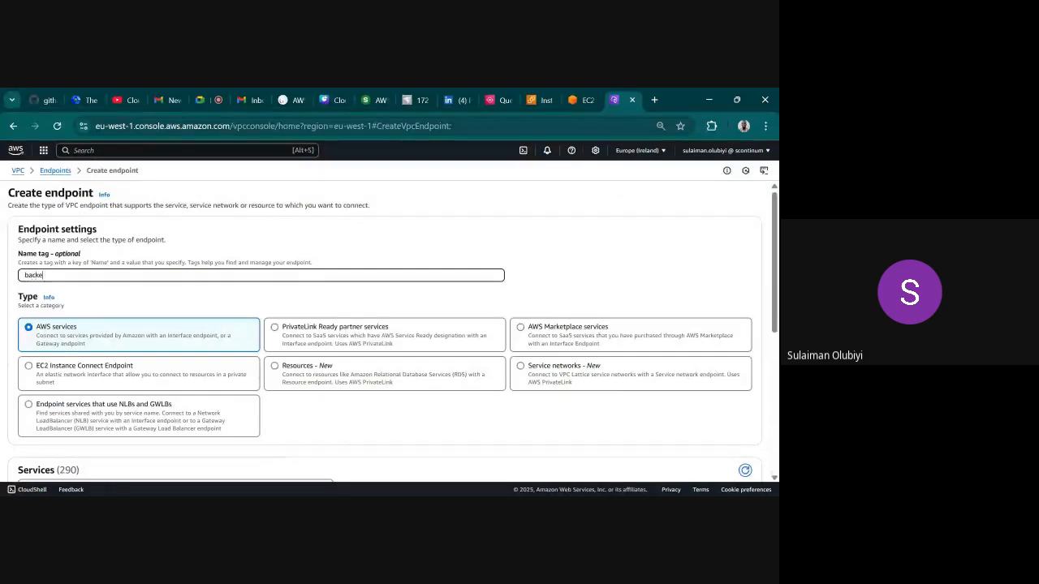
pyautogui.write('nd-sqs-service')
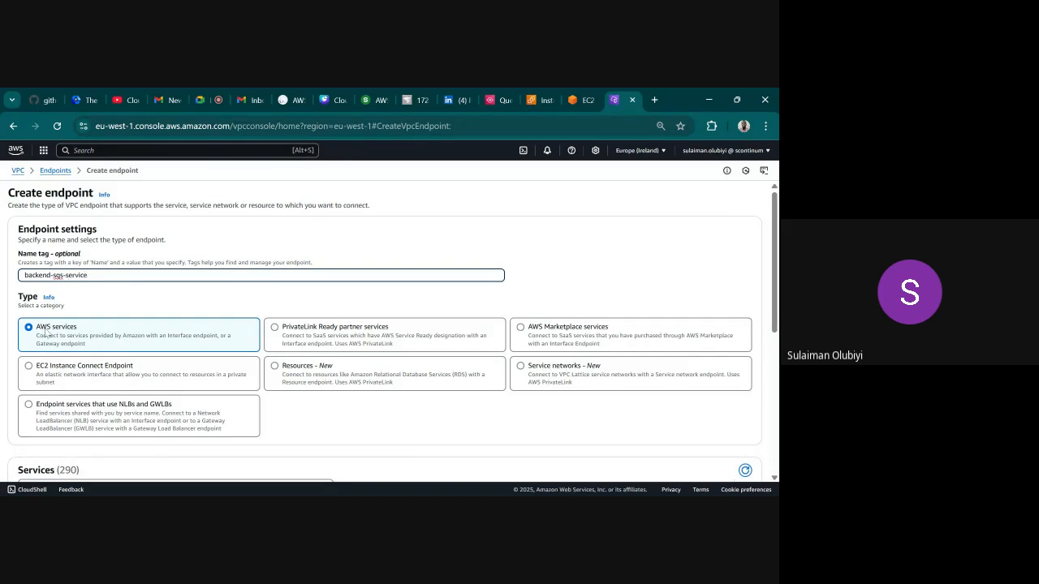
# Filter the AWS services by sqs and select com.amazonaws.eu-west-1.sqs for the endpoint.
pyautogui.scroll(-2, 105, 321)
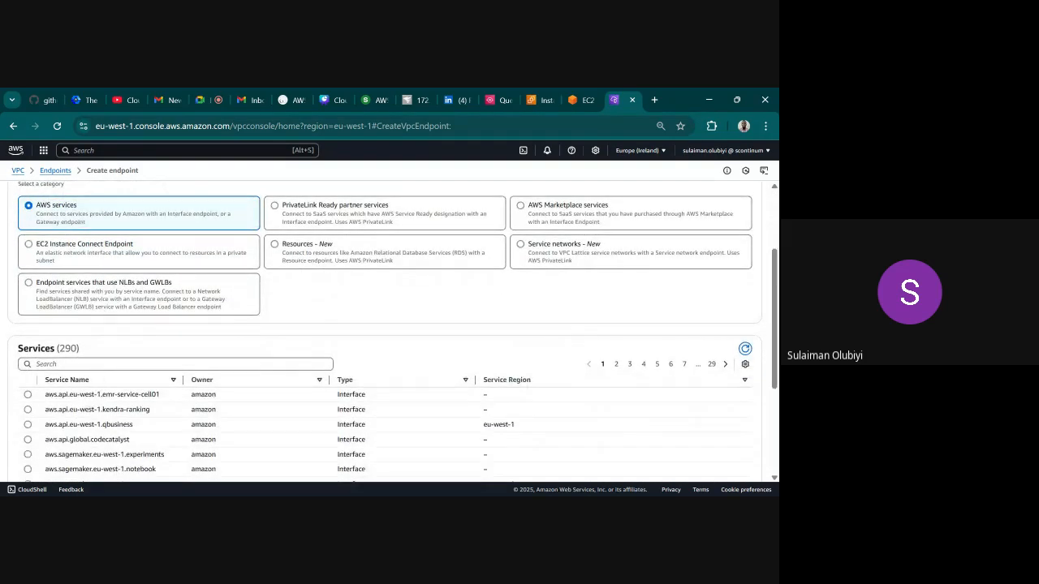
pyautogui.click(98, 363)
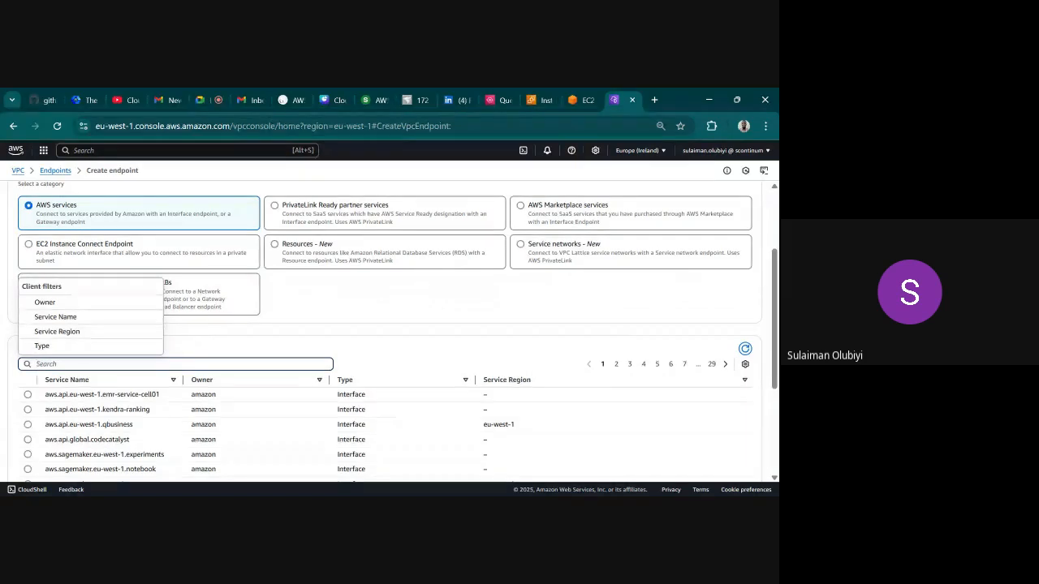
pyautogui.write('sqs')
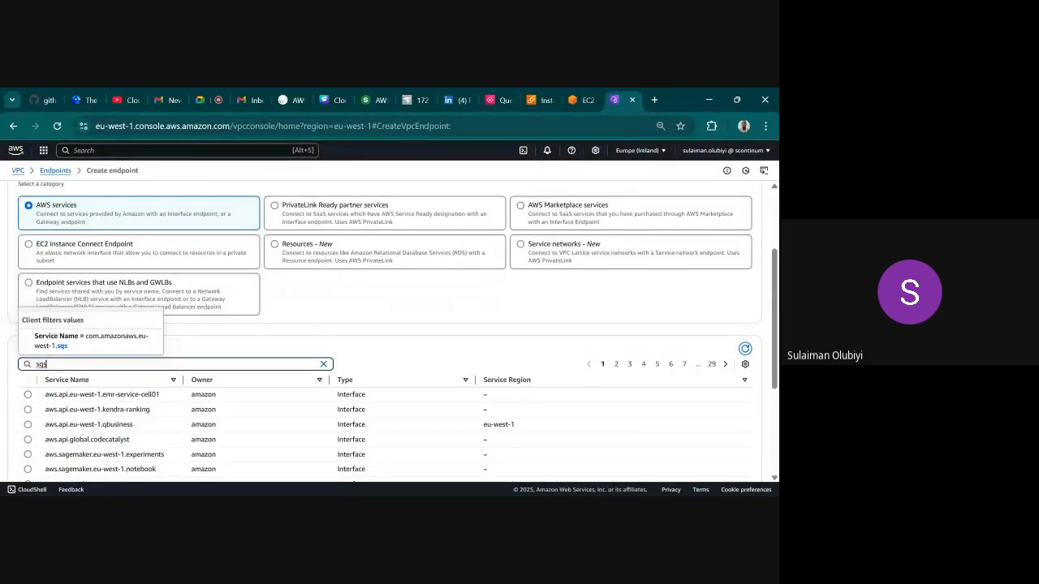
pyautogui.press('Return')
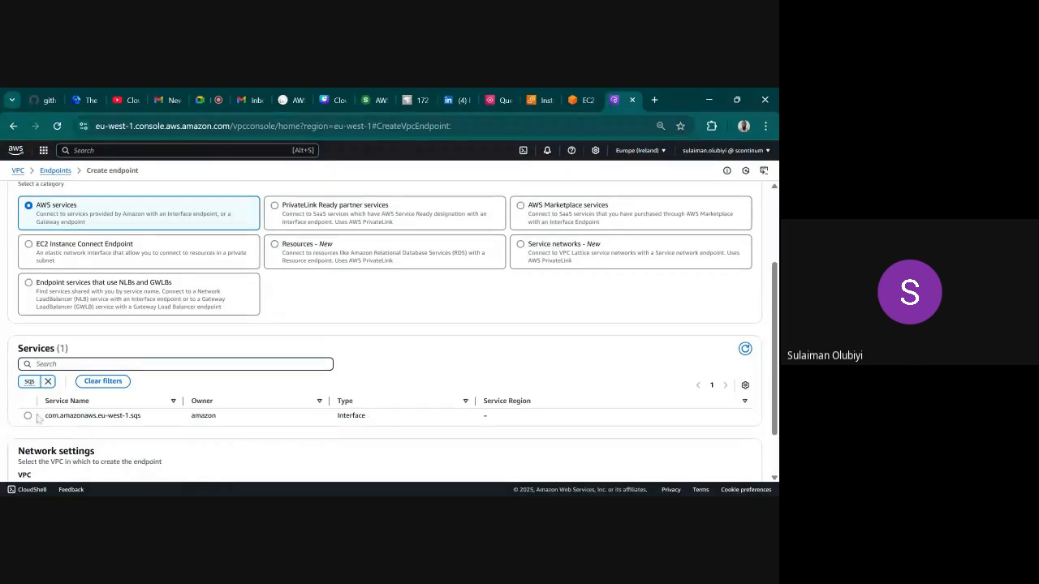
pyautogui.click(37, 416)
# Place the endpoint in BACKEND-vpc and assign the BACKEND-PRIVATE -A subnet for the eu-west-1a availability zone.
pyautogui.scroll(-3, 308, 421)
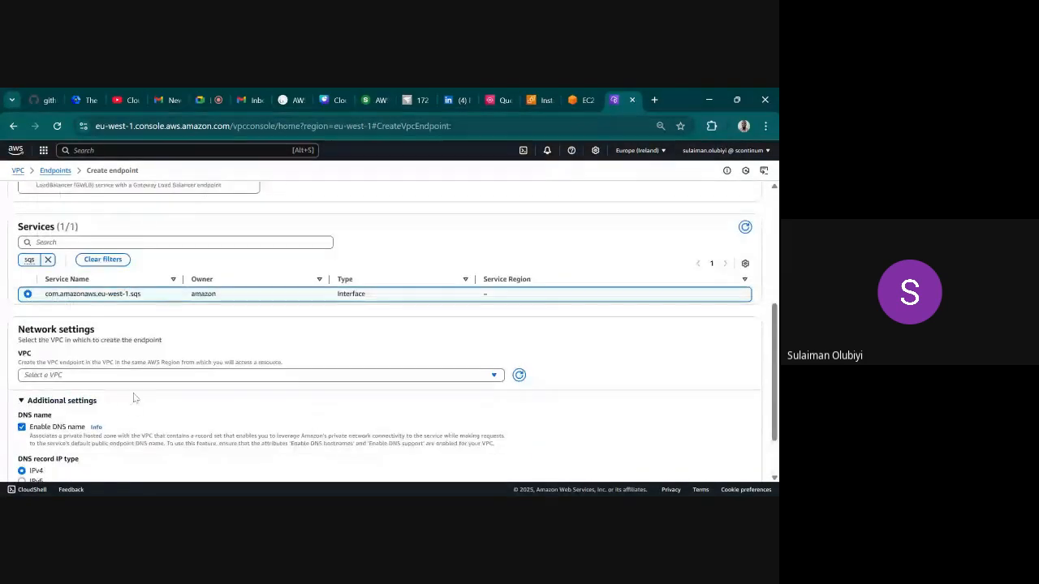
pyautogui.click(159, 377)
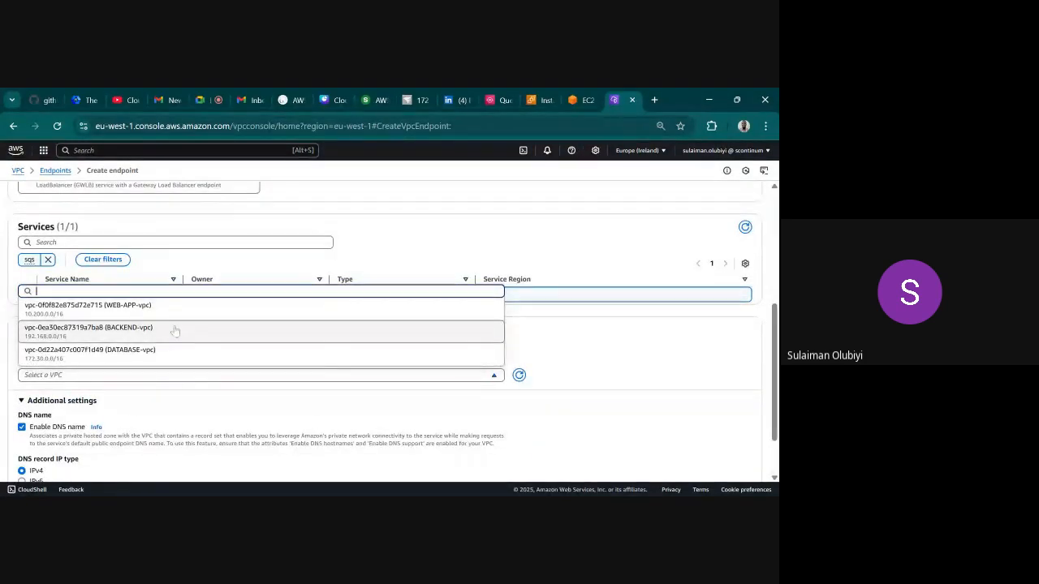
pyautogui.click(167, 333)
pyautogui.scroll(-3, 162, 360)
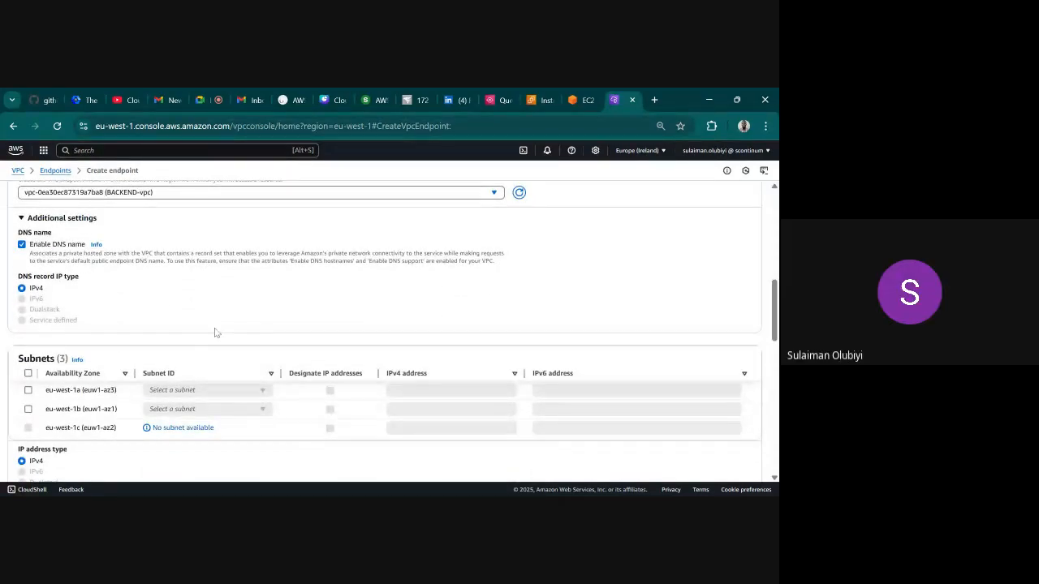
pyautogui.scroll(-1, 215, 333)
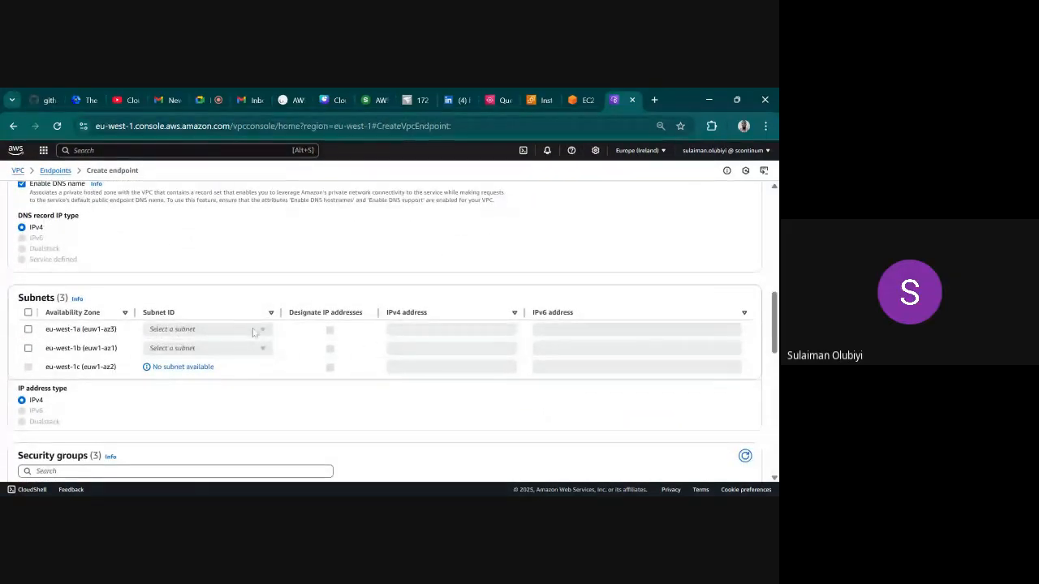
pyautogui.click(28, 328)
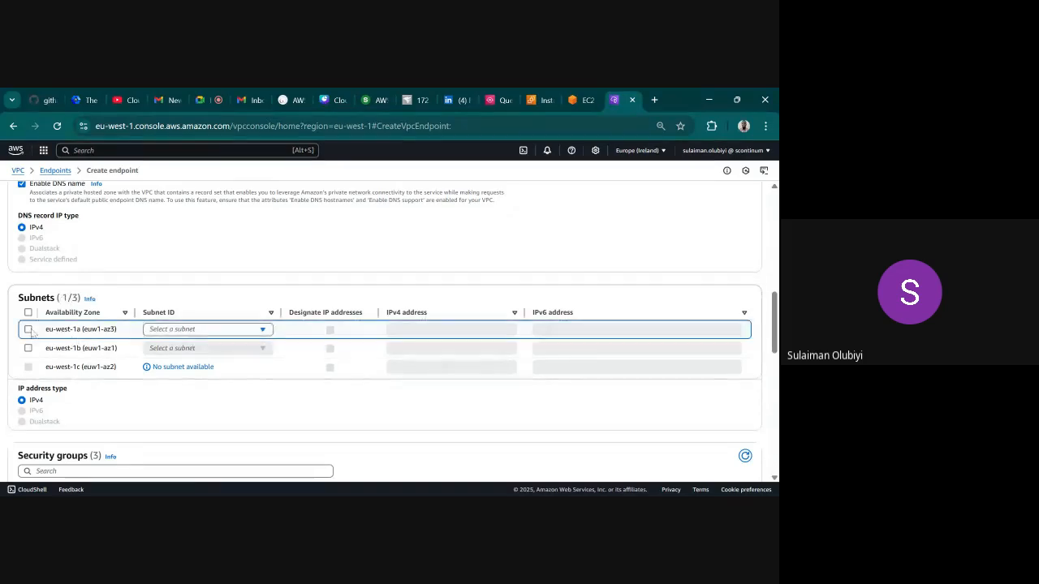
pyautogui.click(261, 329)
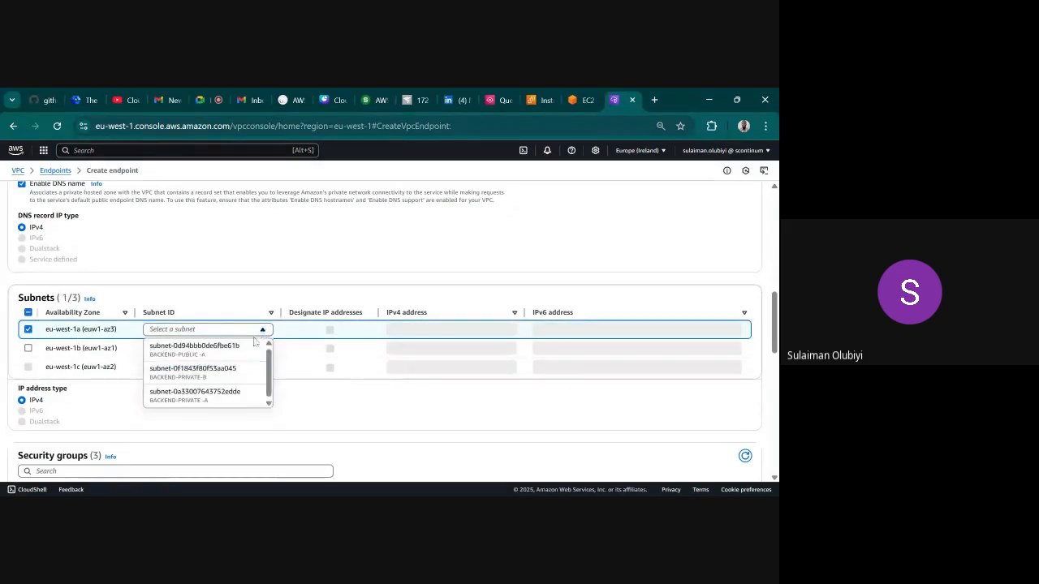
pyautogui.click(209, 403)
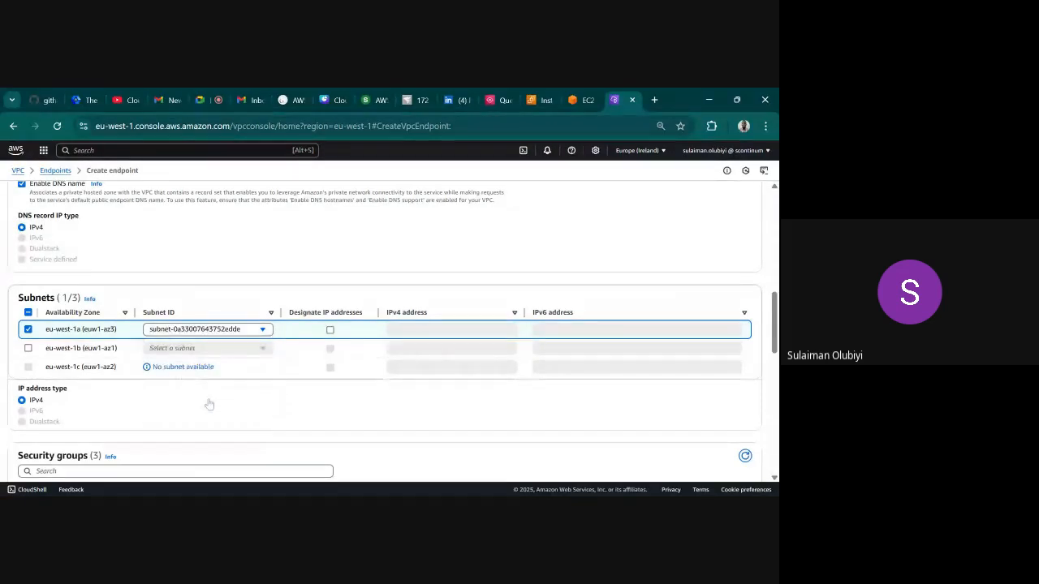
# Assign the Instance-connect-backend-SG security group to the endpoint, keep the Full access policy, and create the endpoint.
pyautogui.scroll(-3, 216, 395)
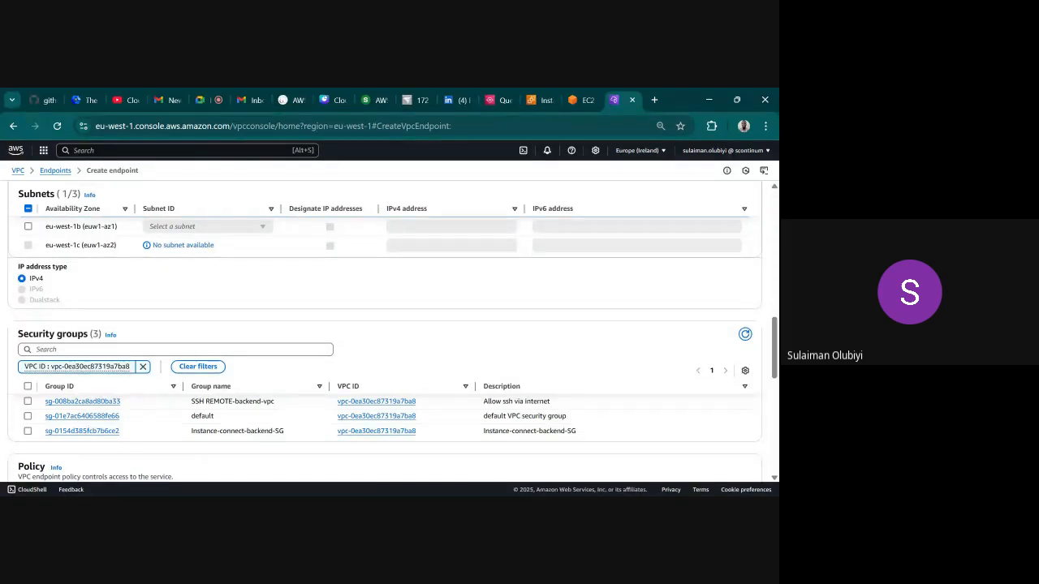
pyautogui.click(490, 100)
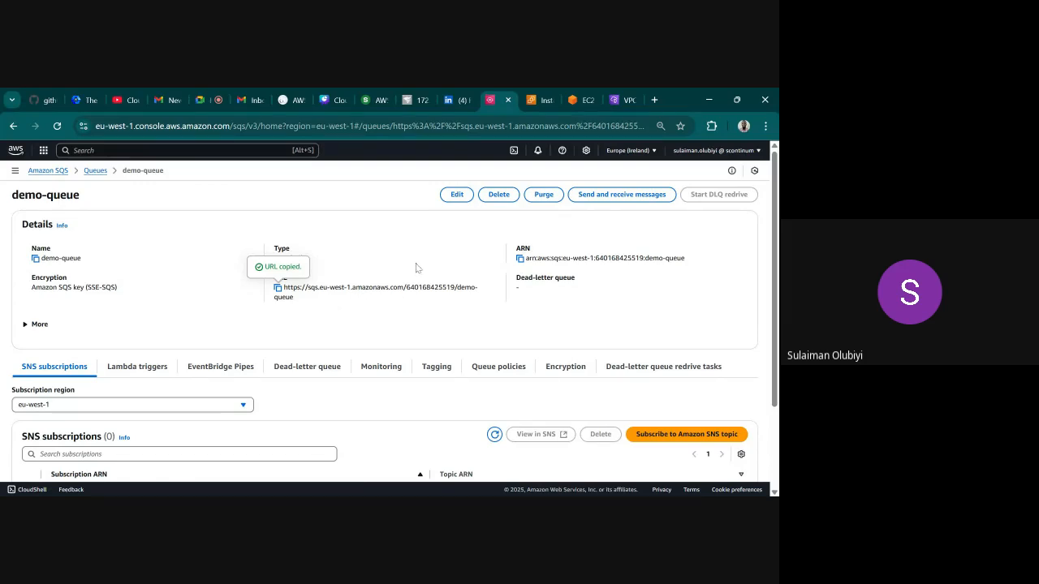
pyautogui.click(625, 99)
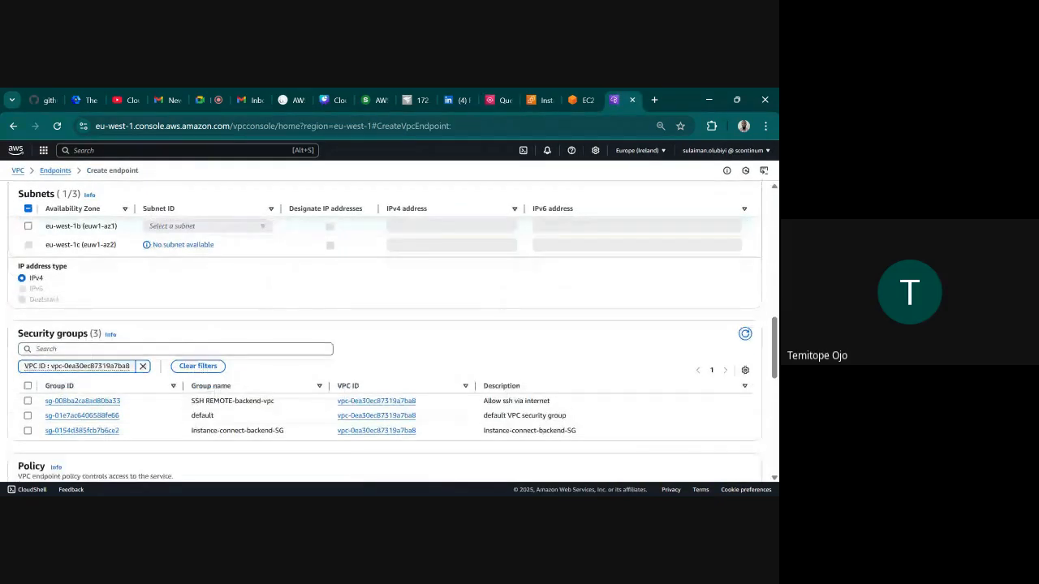
pyautogui.scroll(-2, 160, 332)
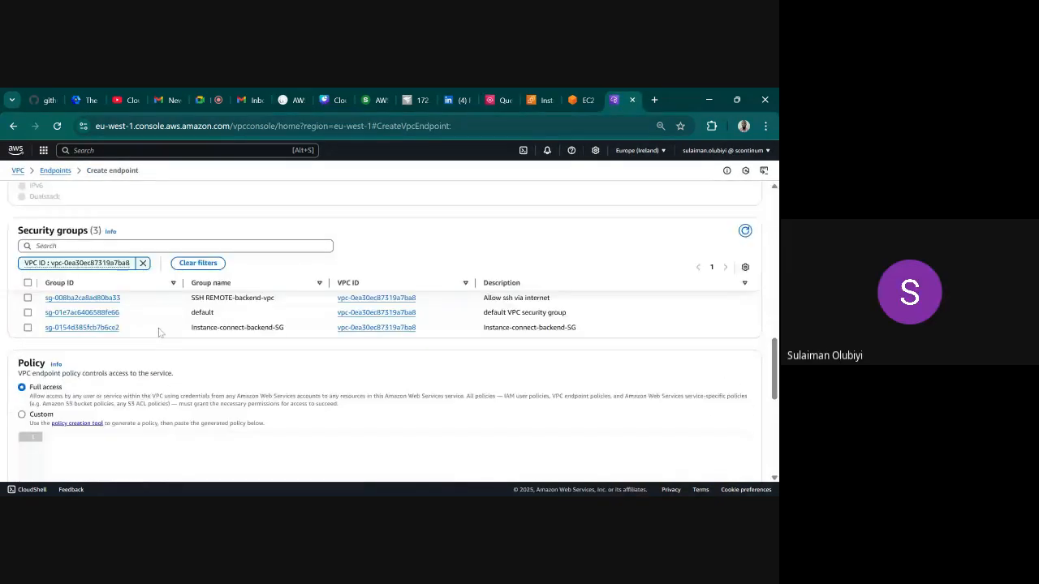
pyautogui.click(27, 328)
pyautogui.scroll(-1, 49, 341)
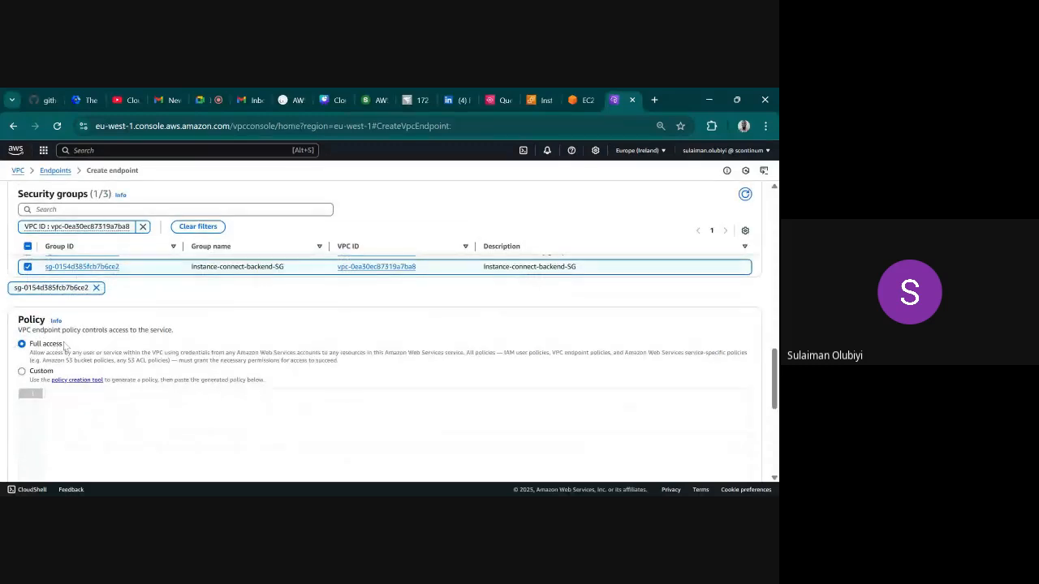
pyautogui.scroll(-3, 81, 394)
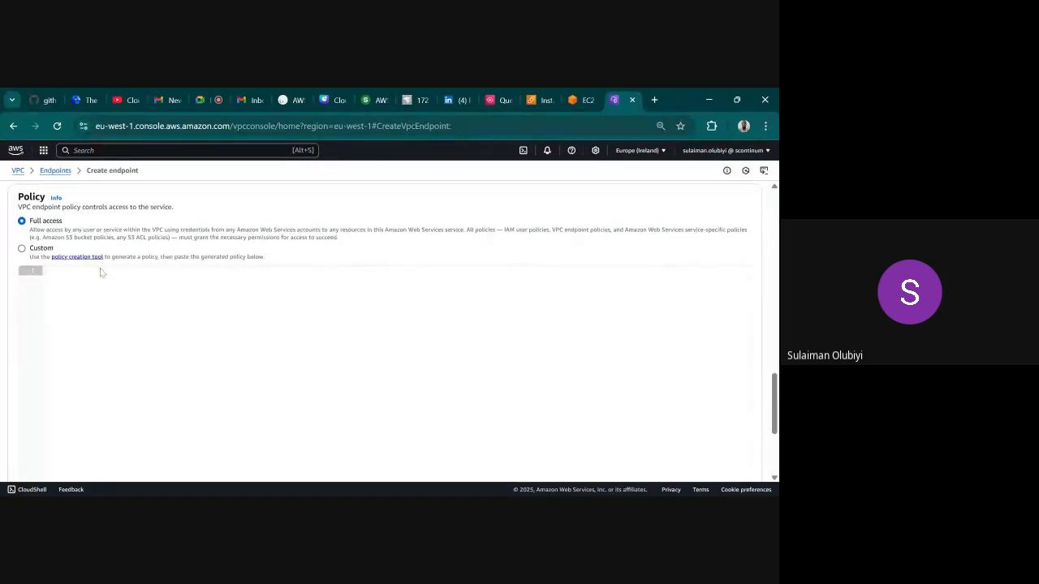
pyautogui.scroll(-5, 185, 305)
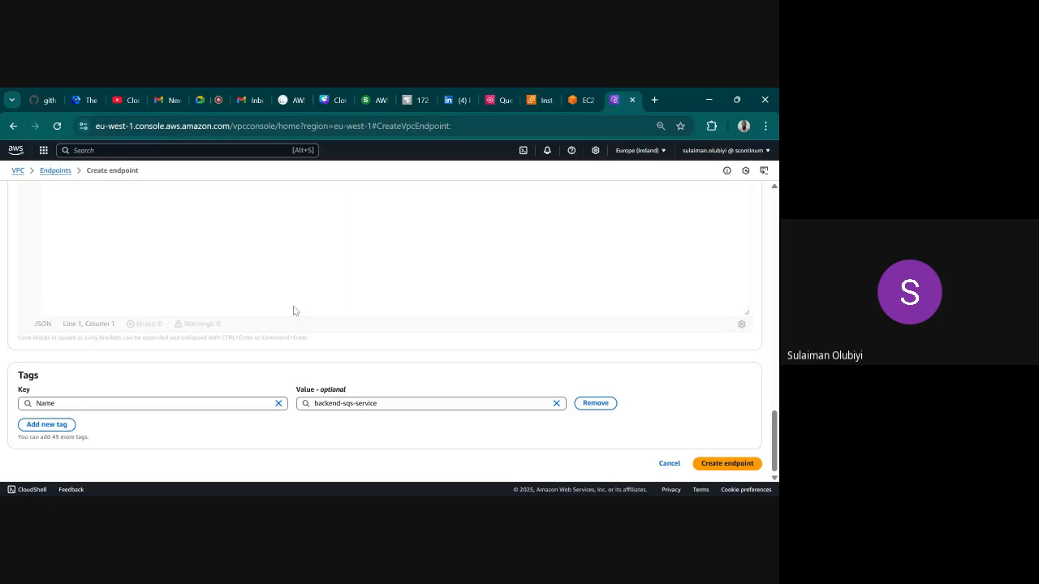
pyautogui.click(726, 463)
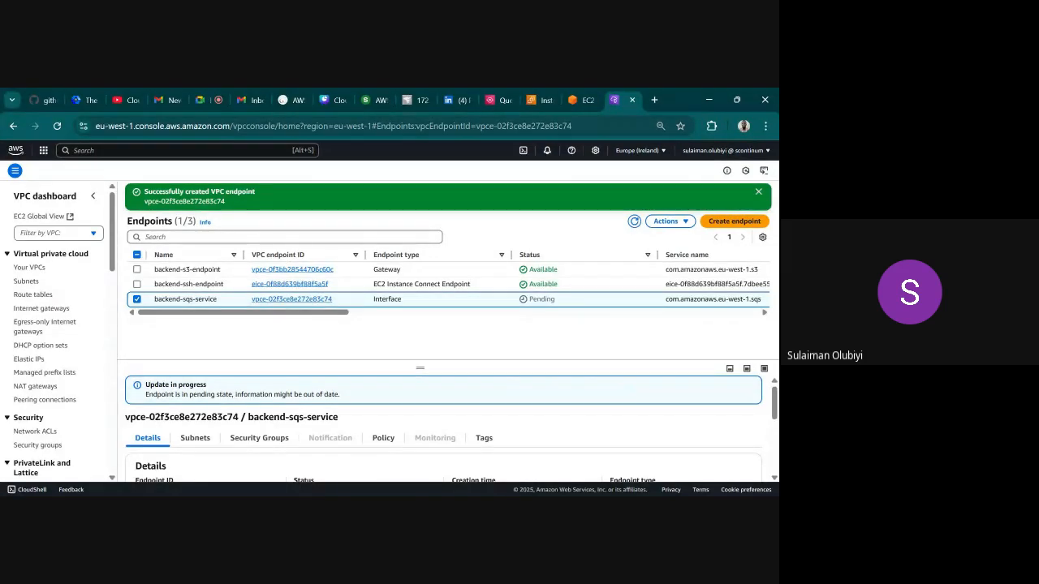
# Switch to the EC2 instances page and open the Backend-s3-Access IAM role from the details of backend-private-server.
pyautogui.click(555, 102)
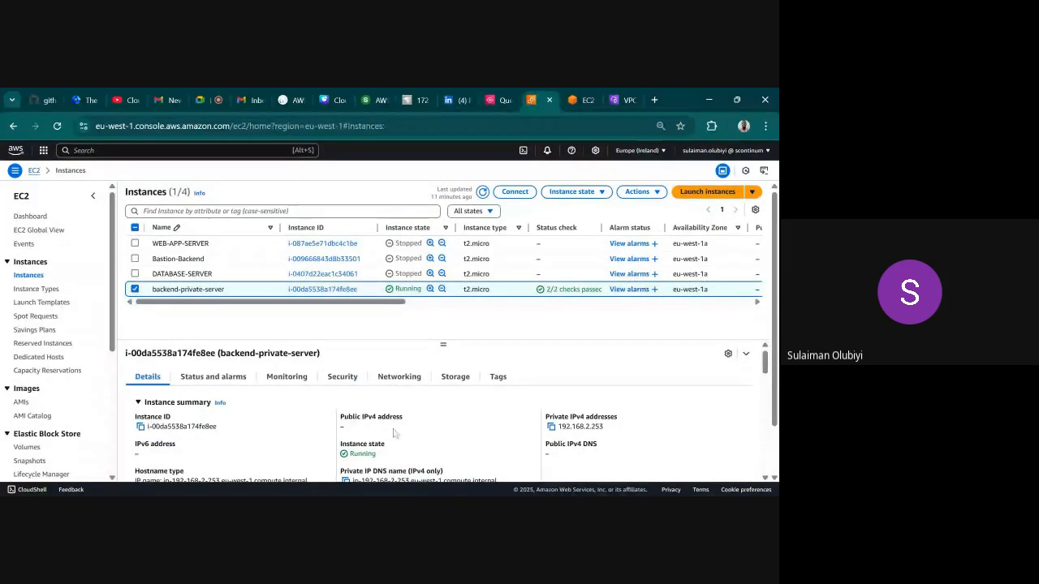
pyautogui.scroll(-5, 393, 433)
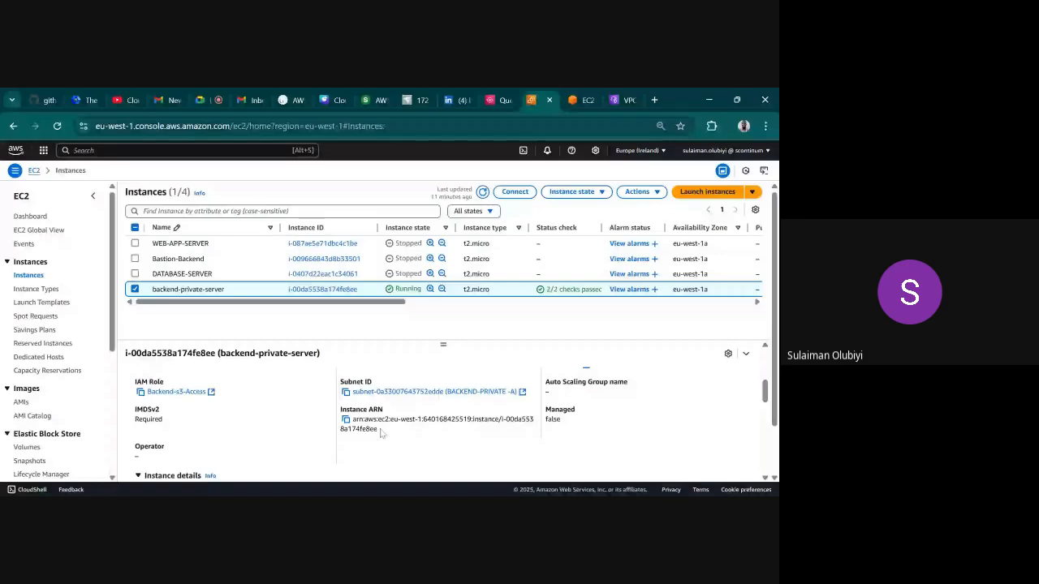
pyautogui.scroll(3, 380, 434)
pyautogui.scroll(-3, 380, 422)
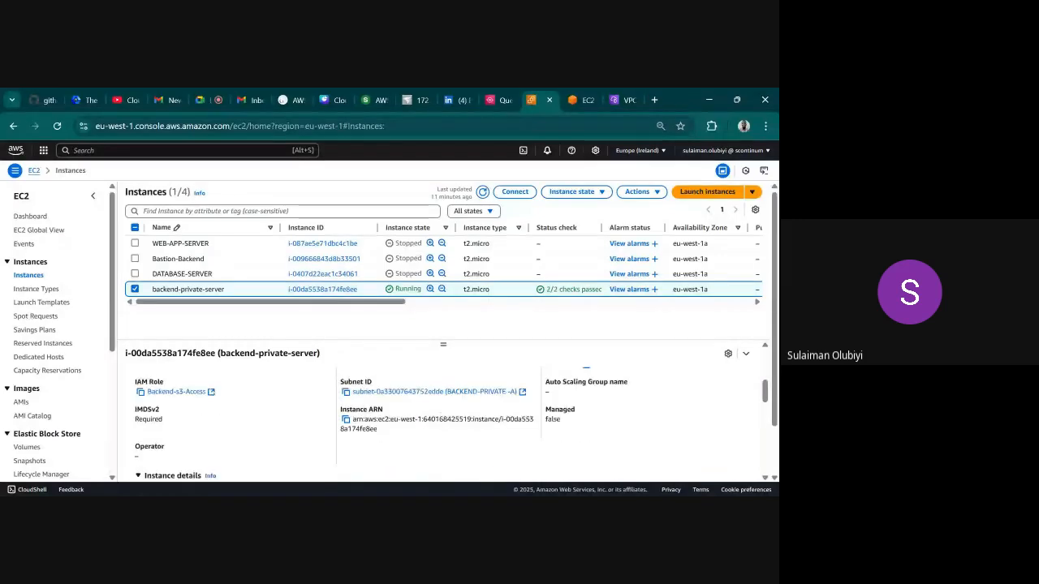
pyautogui.click(207, 392)
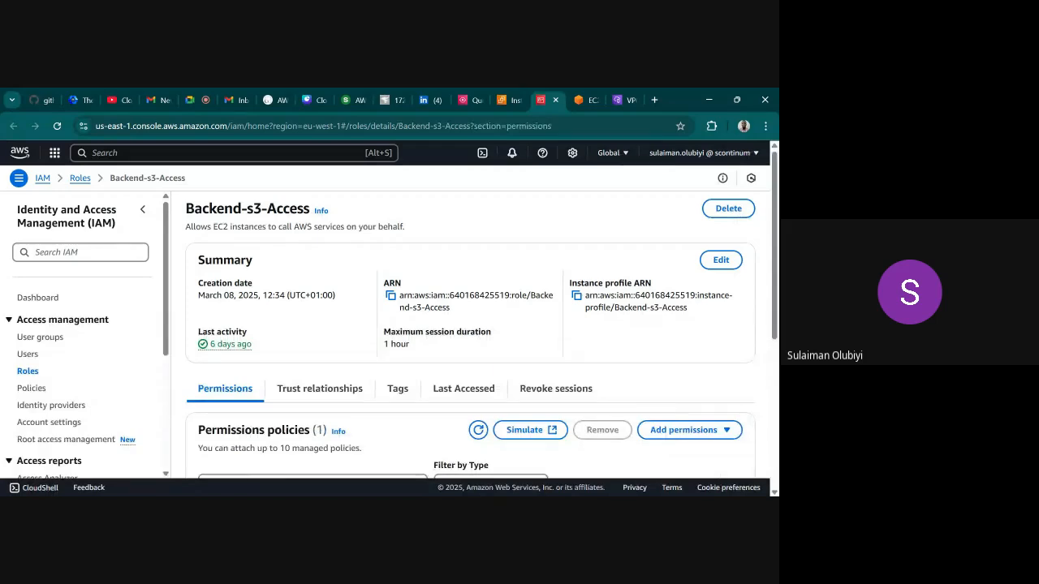
# Filter the permissions policies by sqs and attach AmazonSQSFullAccess to the Backend-s3-Access role.
pyautogui.scroll(-3, 591, 348)
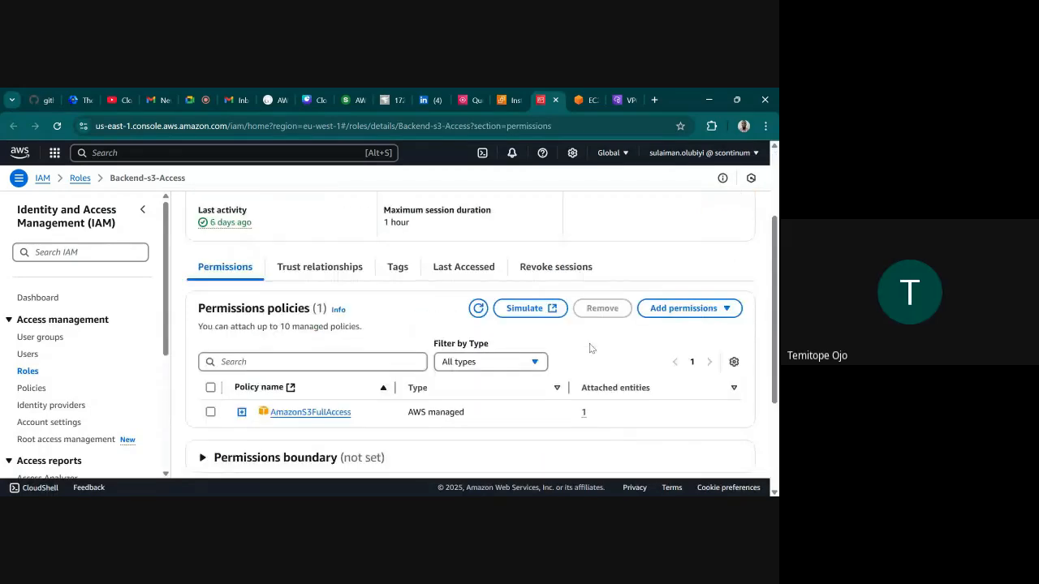
pyautogui.scroll(-2, 628, 345)
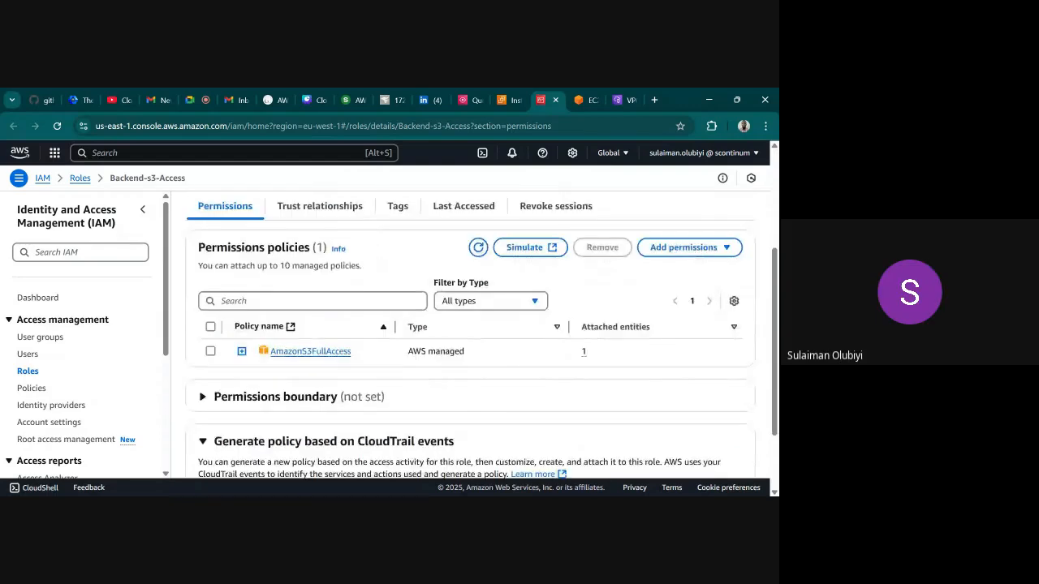
pyautogui.click(686, 248)
pyautogui.click(694, 267)
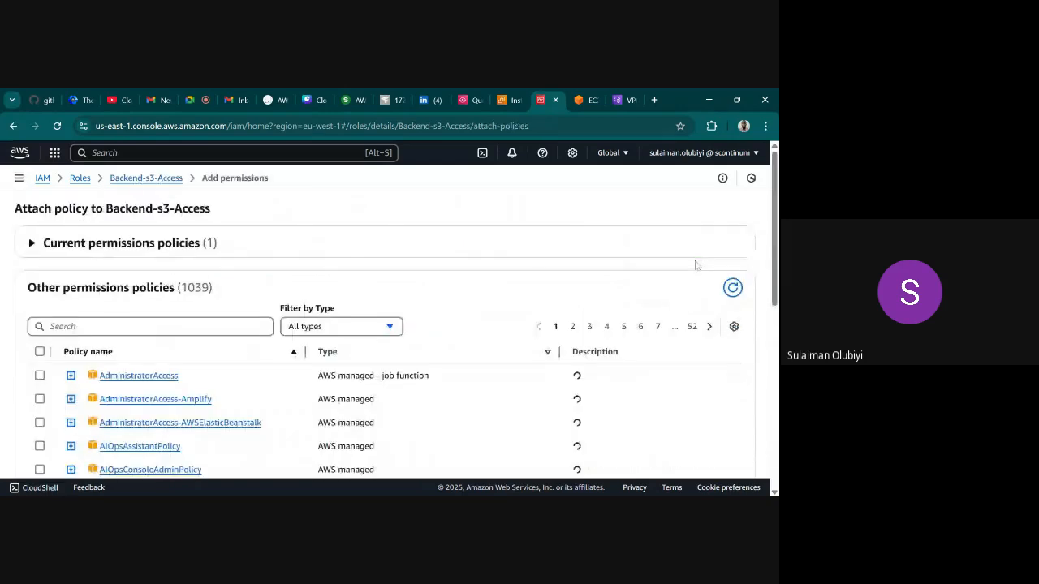
pyautogui.click(151, 327)
pyautogui.write('sqs')
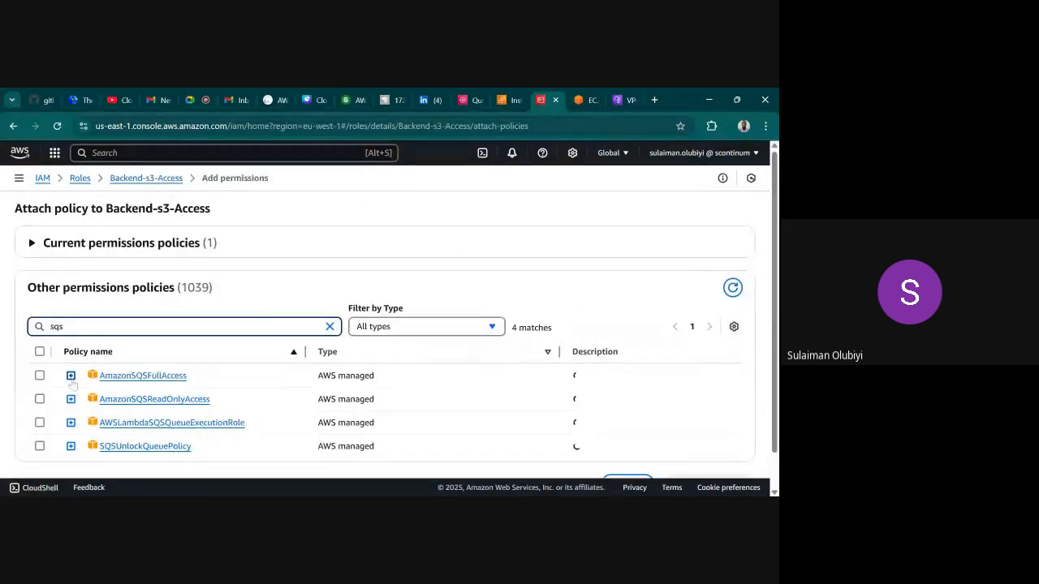
pyautogui.click(39, 375)
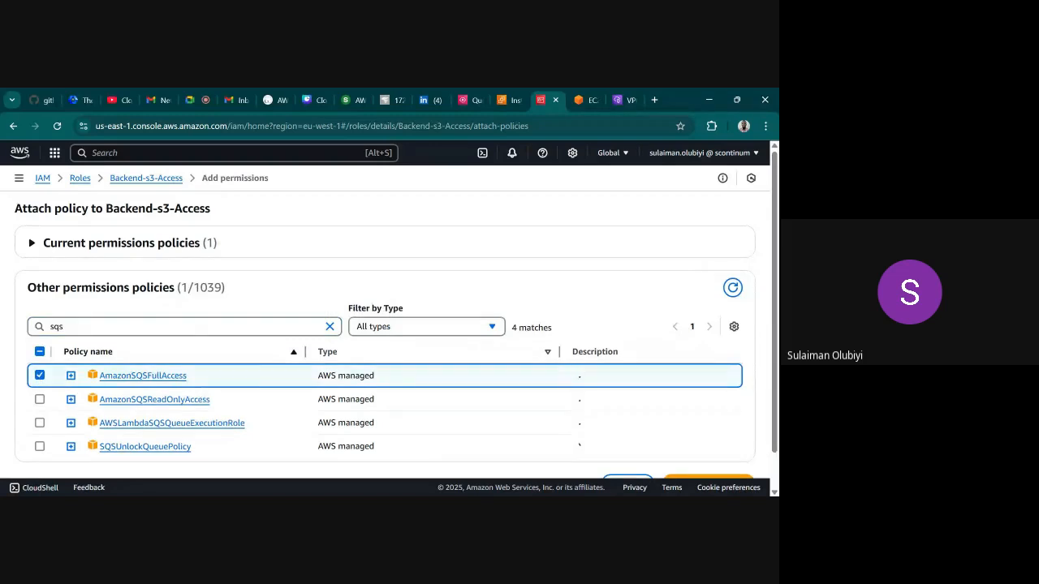
pyautogui.scroll(-1, 487, 406)
pyautogui.click(710, 445)
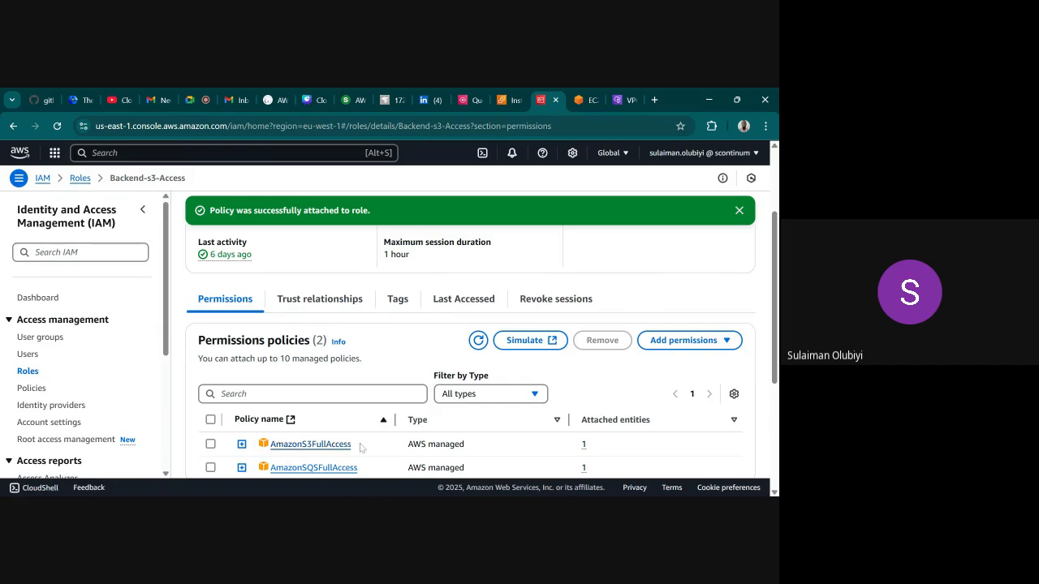
pyautogui.scroll(-1, 312, 459)
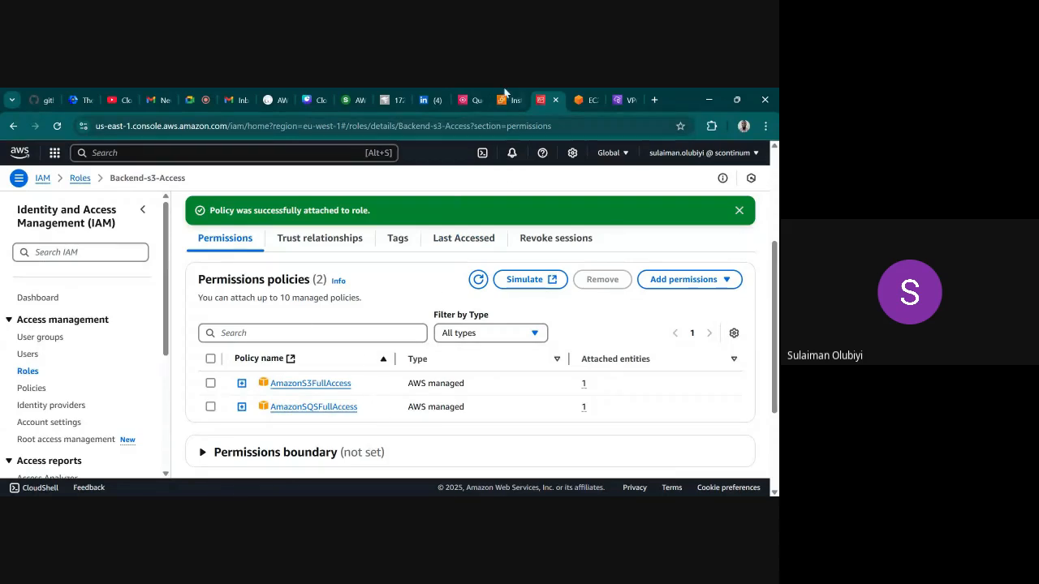
# Check the IAM role on backend-private-server, its attached policies, and the status and DNS names of the backend-sqs-service endpoint.
pyautogui.click(507, 100)
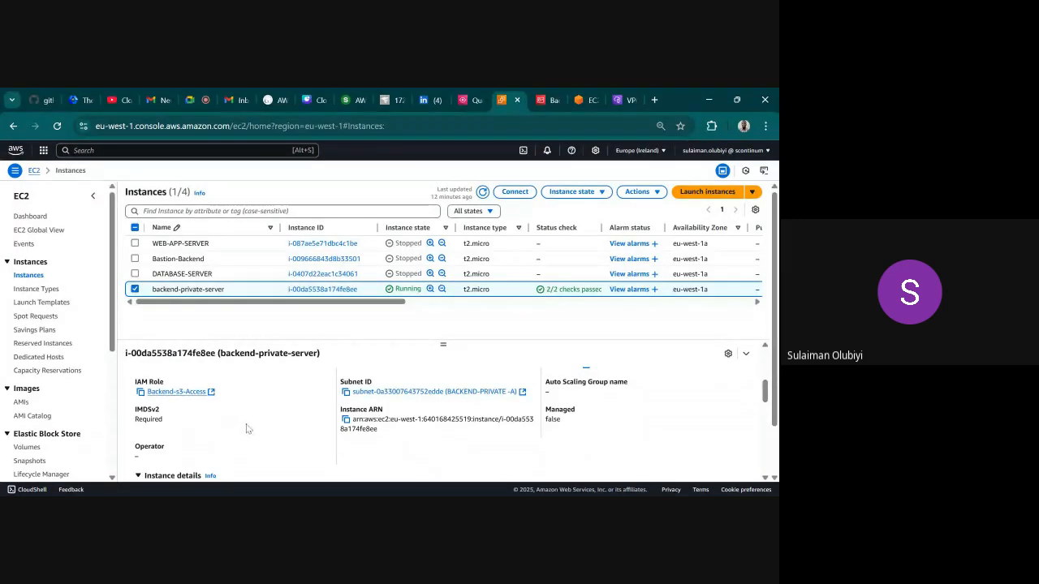
pyautogui.click(549, 100)
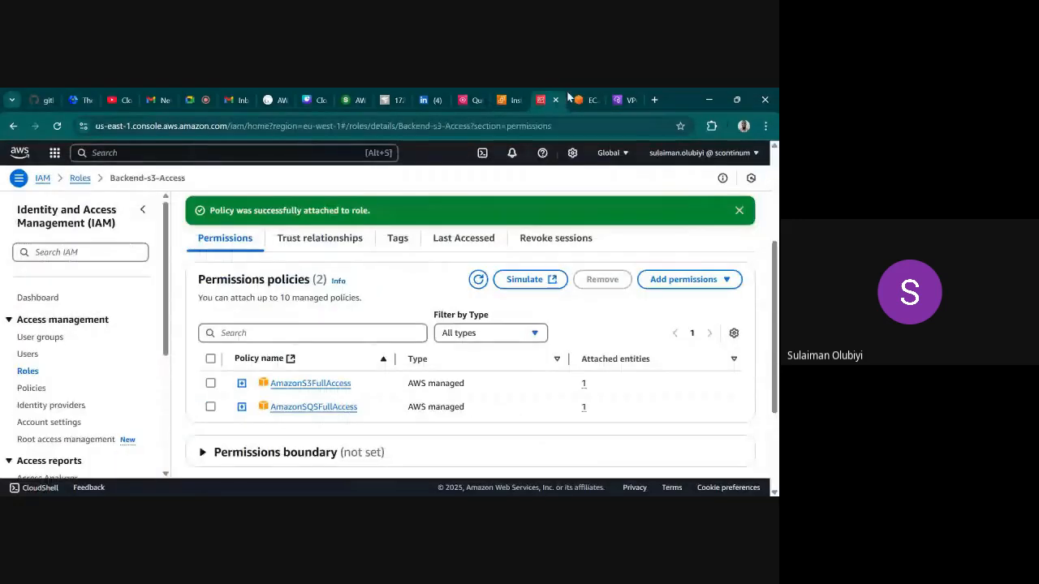
pyautogui.click(621, 100)
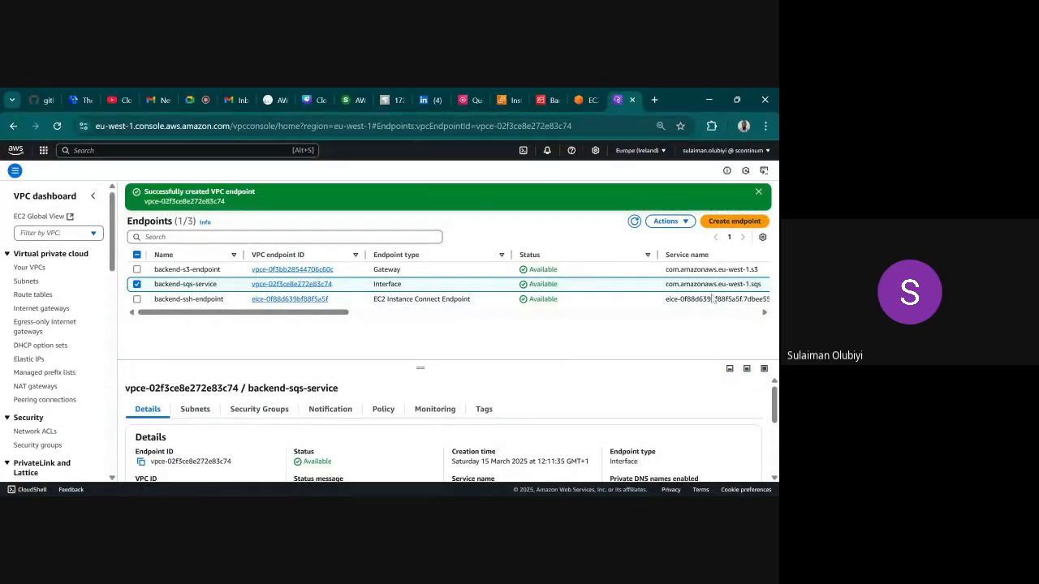
pyautogui.scroll(-5, 325, 380)
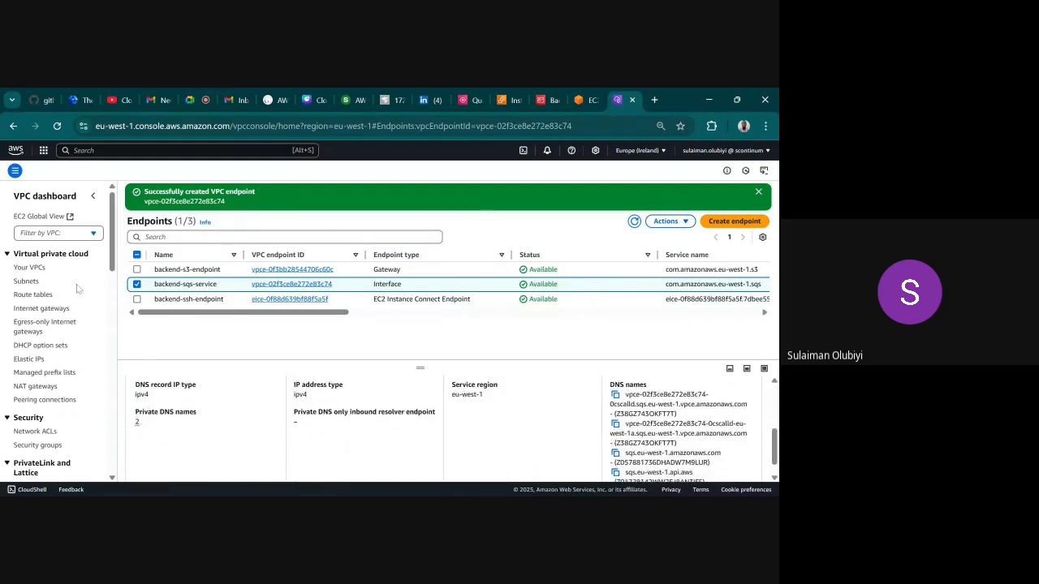
# Open the EC2 network interfaces list, enlarge its table area to look through the columns, and refresh the list.
pyautogui.click(552, 100)
pyautogui.click(501, 100)
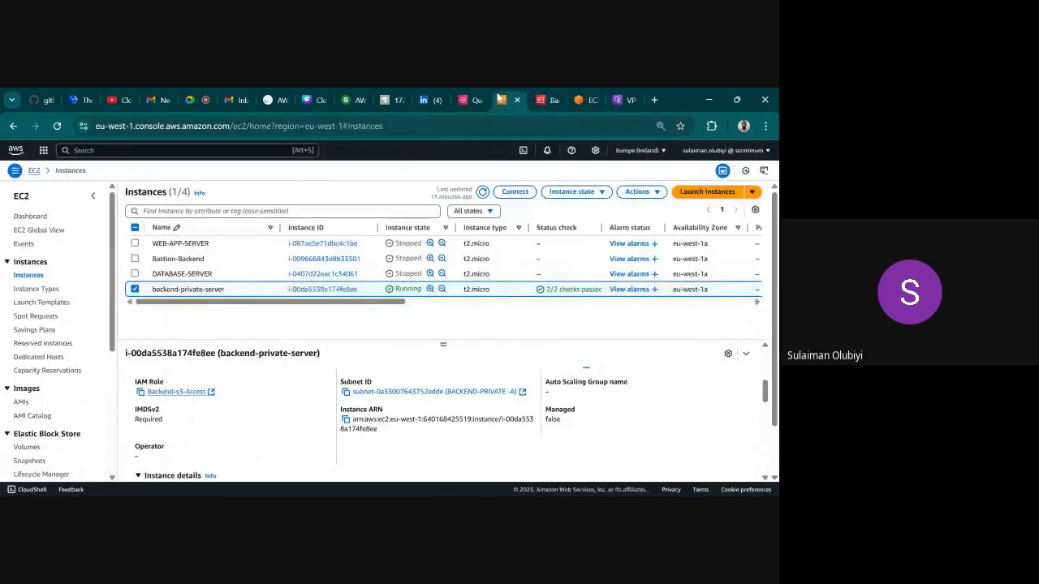
pyautogui.scroll(-3, 49, 385)
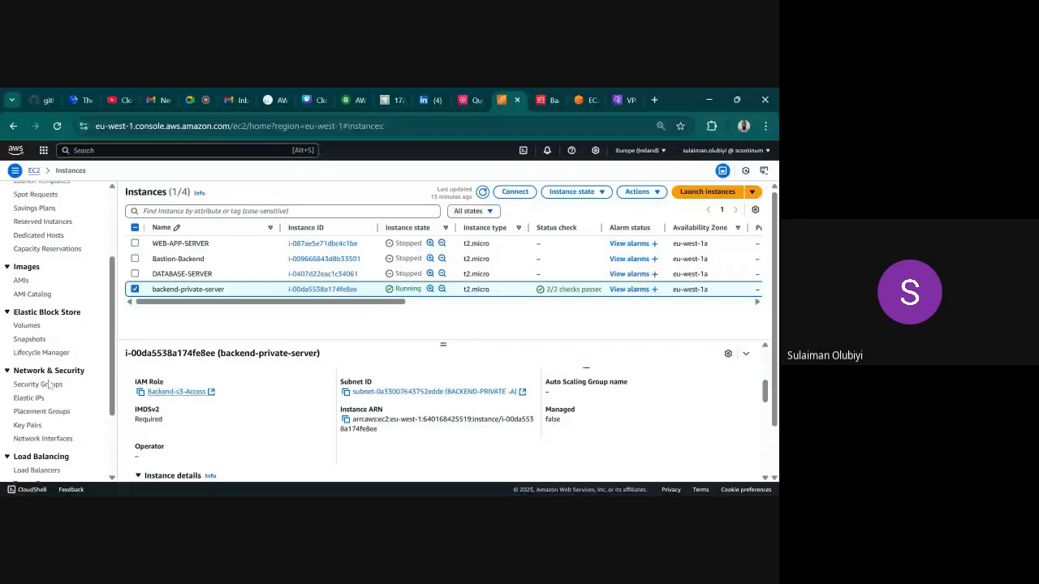
pyautogui.click(50, 439)
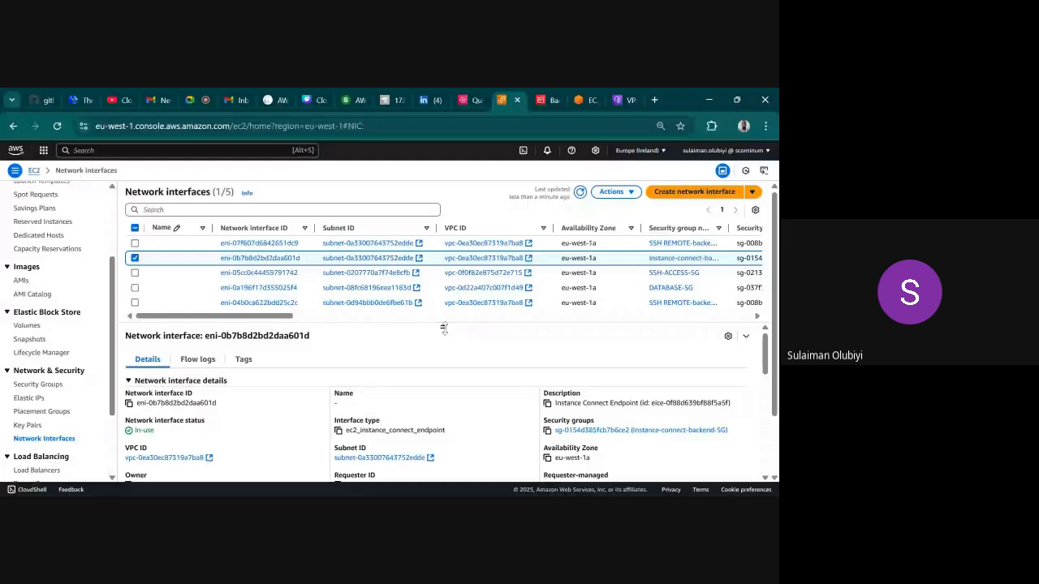
pyautogui.moveTo(443, 327); pyautogui.dragTo(449, 360)
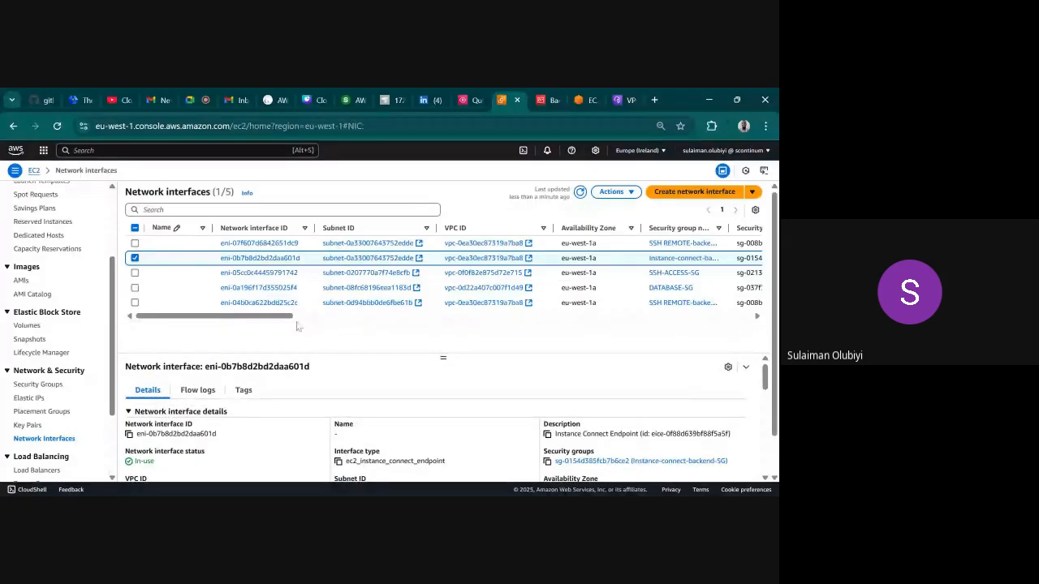
pyautogui.moveTo(276, 323); pyautogui.dragTo(354, 318)
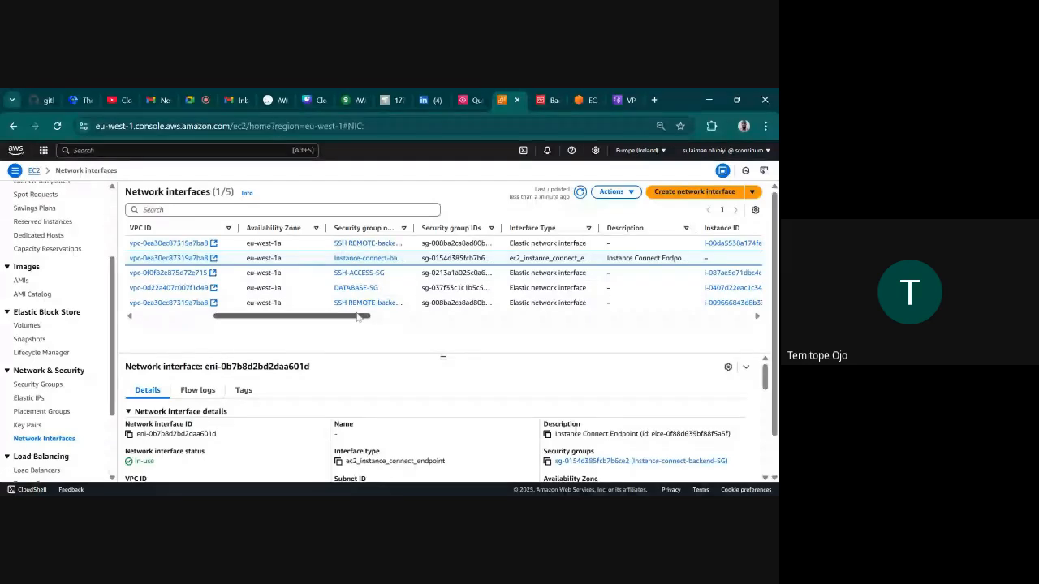
pyautogui.moveTo(361, 316); pyautogui.dragTo(434, 315)
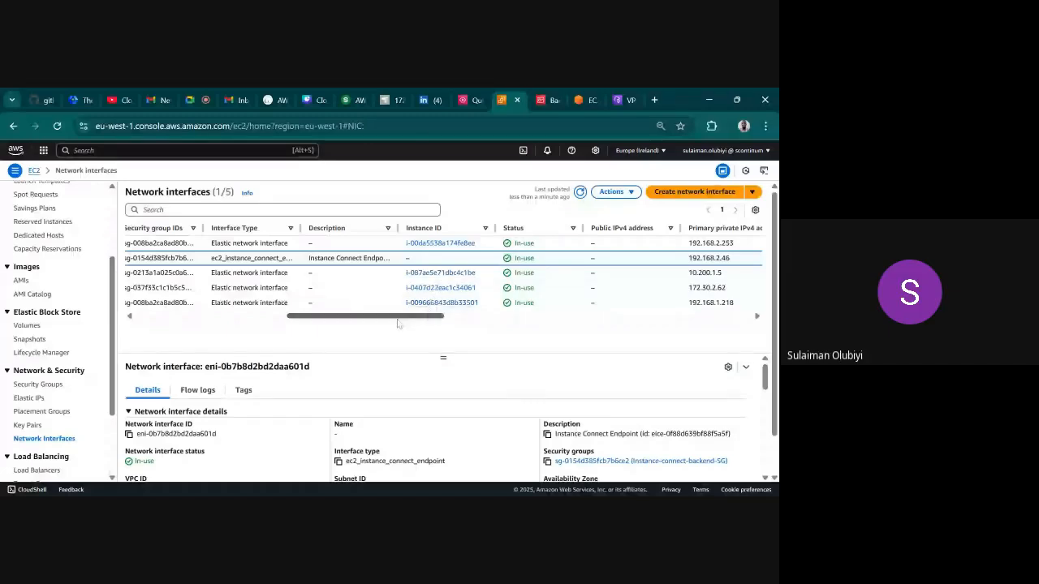
pyautogui.moveTo(394, 316); pyautogui.dragTo(238, 318)
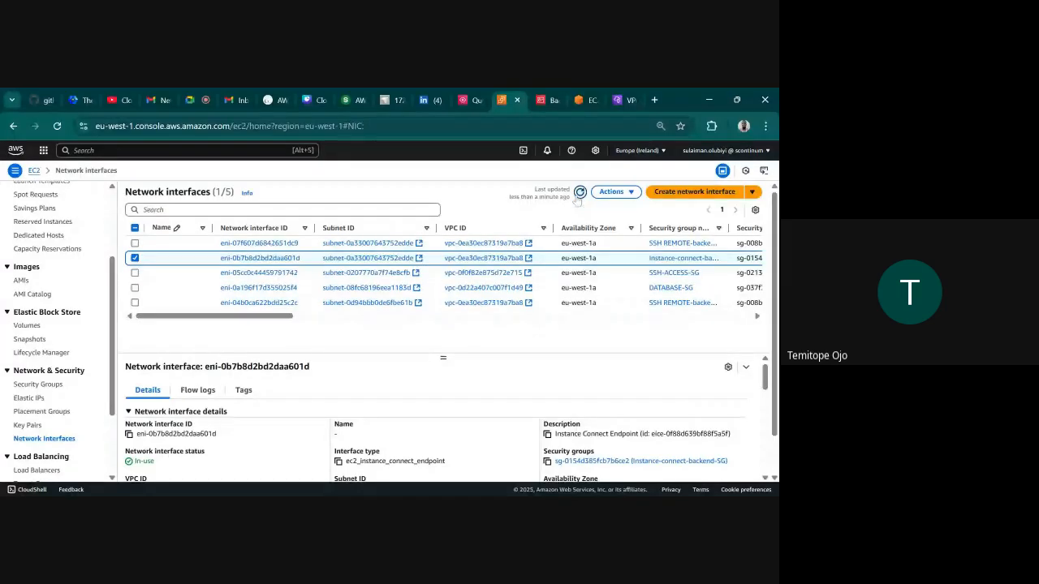
pyautogui.click(580, 192)
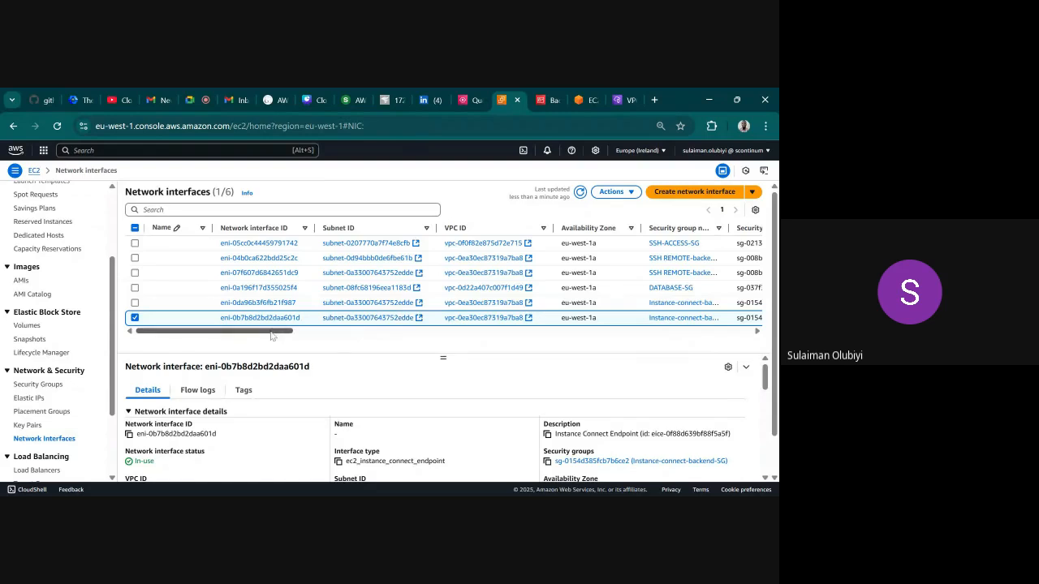
# Widen the Description column of the network interfaces list to read the full endpoint descriptions.
pyautogui.moveTo(273, 332); pyautogui.dragTo(349, 337)
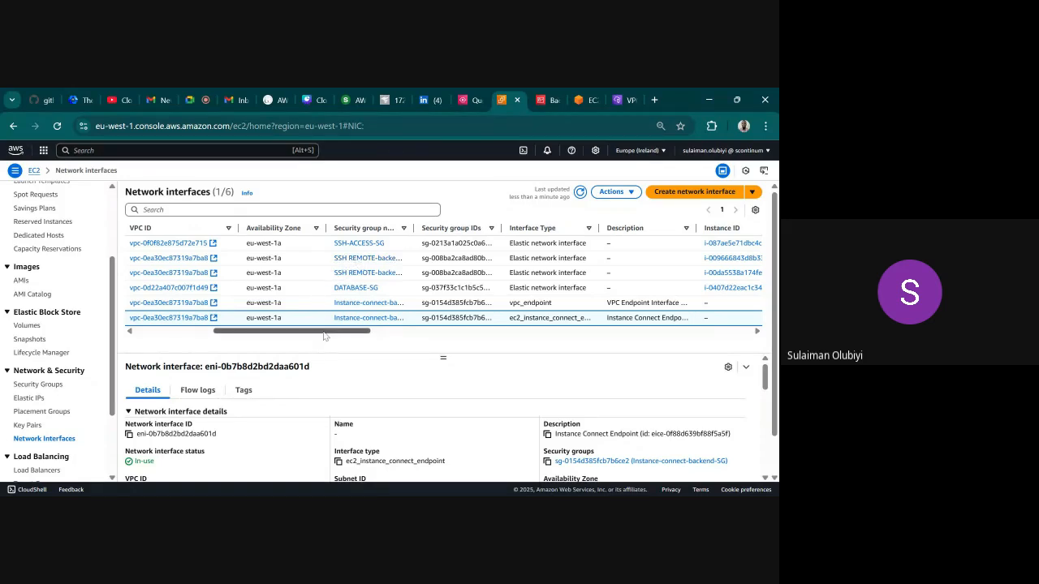
pyautogui.moveTo(323, 336); pyautogui.dragTo(418, 328)
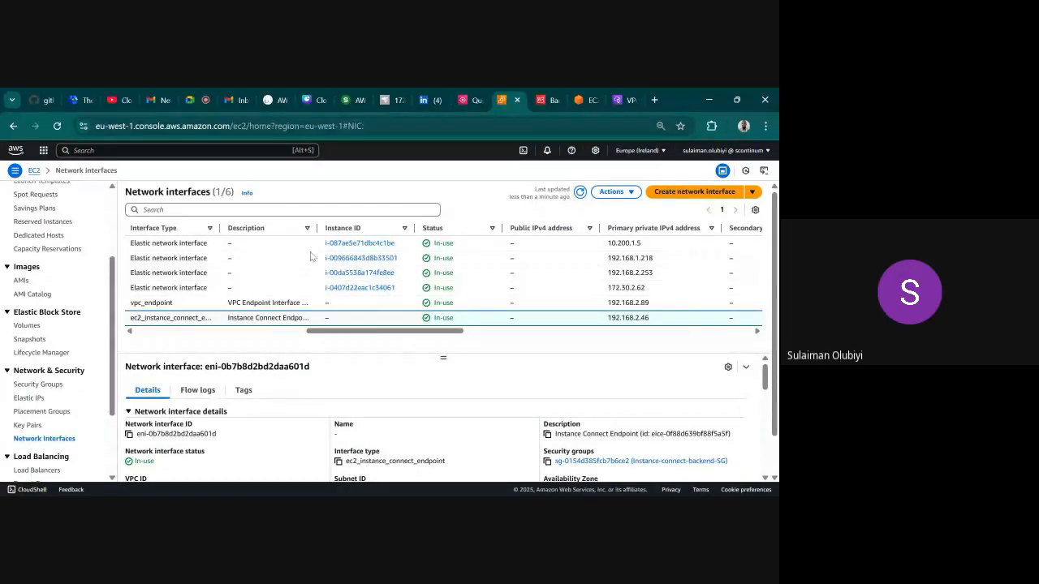
pyautogui.moveTo(317, 231); pyautogui.dragTo(379, 231)
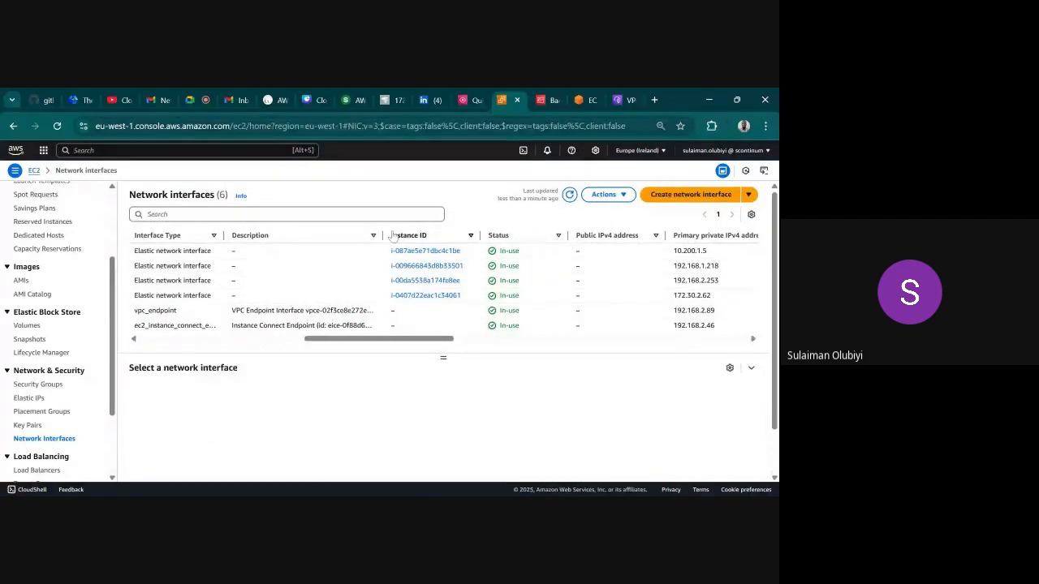
pyautogui.moveTo(382, 236); pyautogui.dragTo(479, 236)
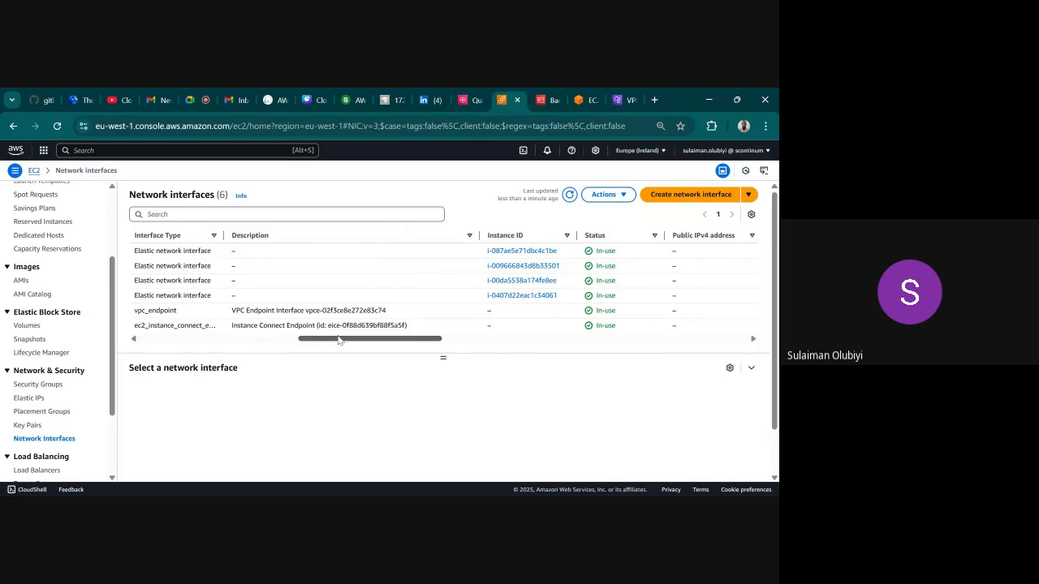
# Select the network interface of type vpc_endpoint and examine its details, from IP addresses and attachment down to connection tracking timeouts.
pyautogui.moveTo(339, 341); pyautogui.dragTo(174, 341)
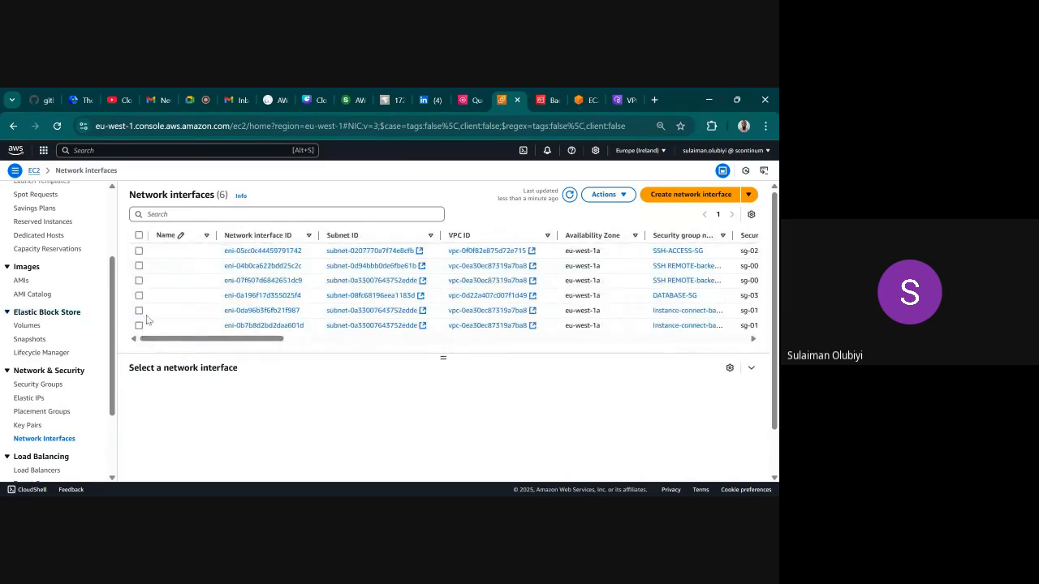
pyautogui.click(139, 310)
pyautogui.scroll(-2, 402, 394)
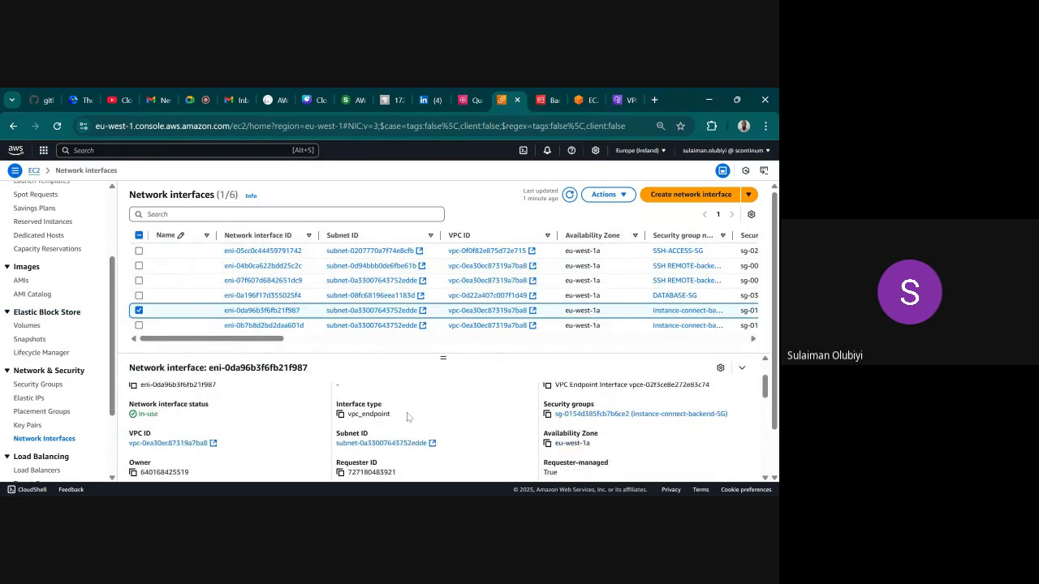
pyautogui.scroll(3, 500, 428)
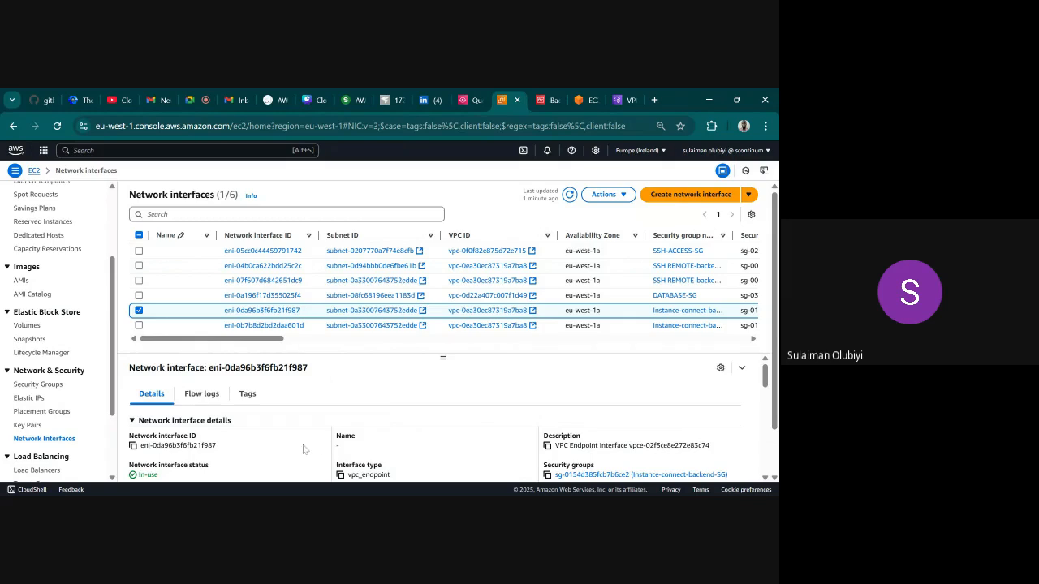
pyautogui.scroll(-2, 256, 436)
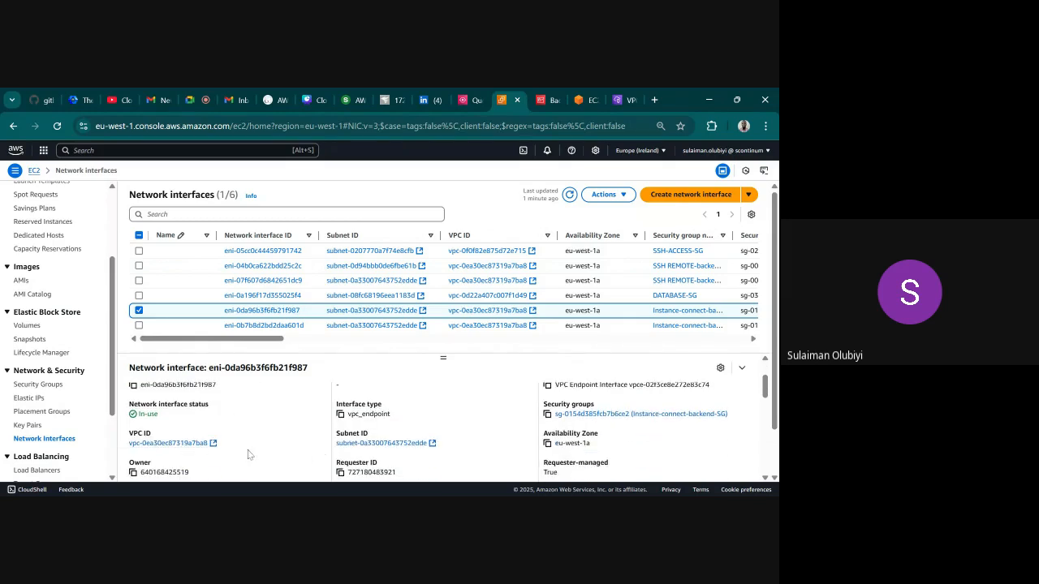
pyautogui.scroll(-2, 460, 441)
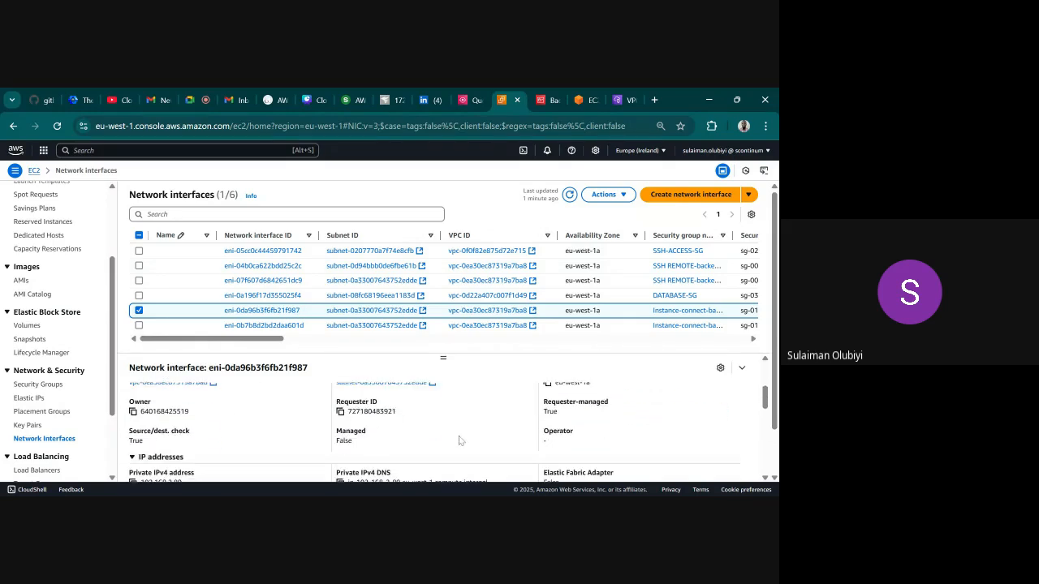
pyautogui.scroll(-4, 460, 441)
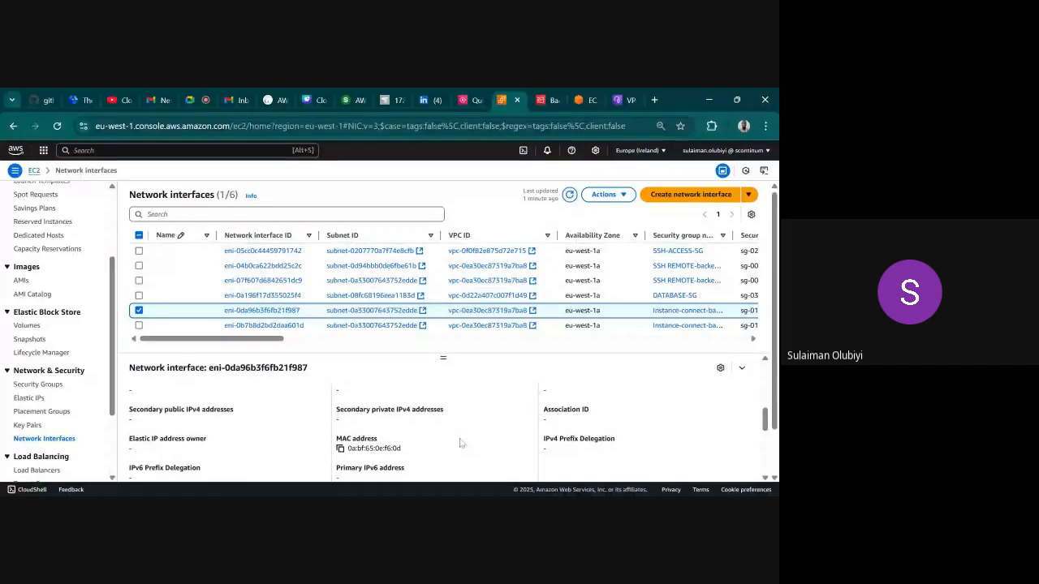
pyautogui.scroll(-5, 460, 443)
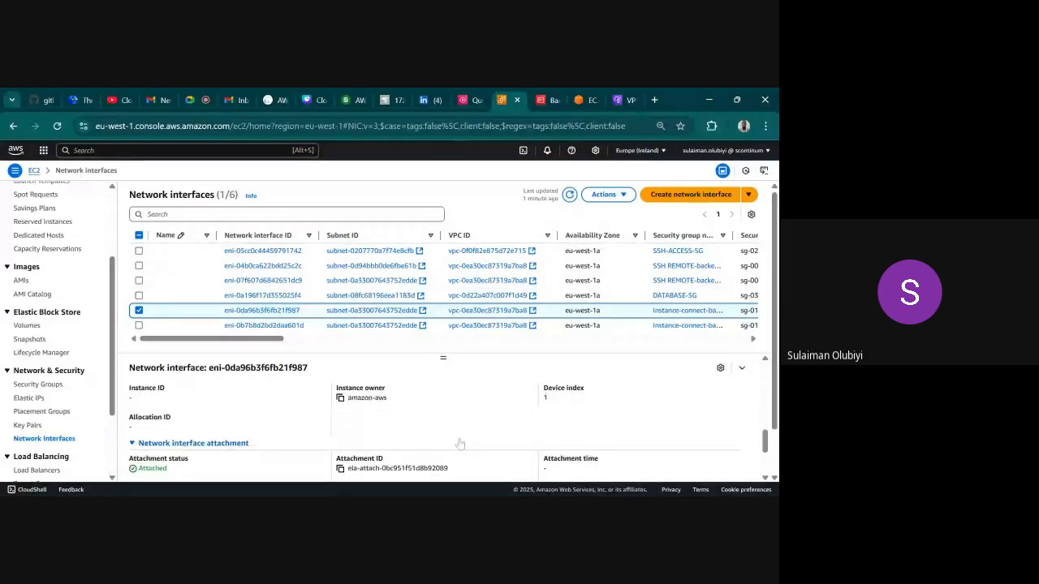
pyautogui.scroll(-2, 460, 443)
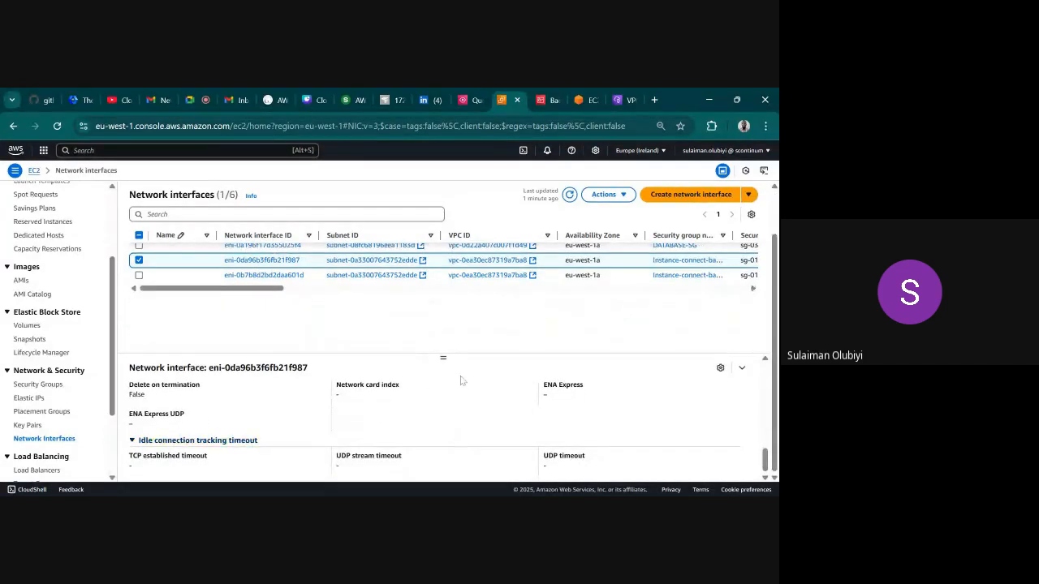
# Check the endpoint list and server terminal, then read the vpc_endpoint interface's description in the network interfaces list.
pyautogui.click(624, 100)
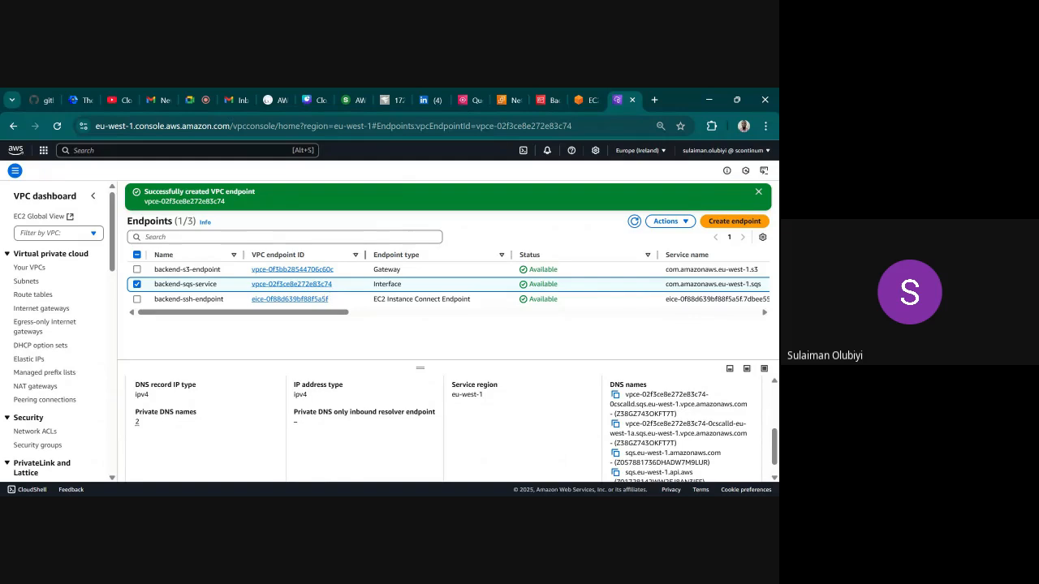
pyautogui.click(586, 100)
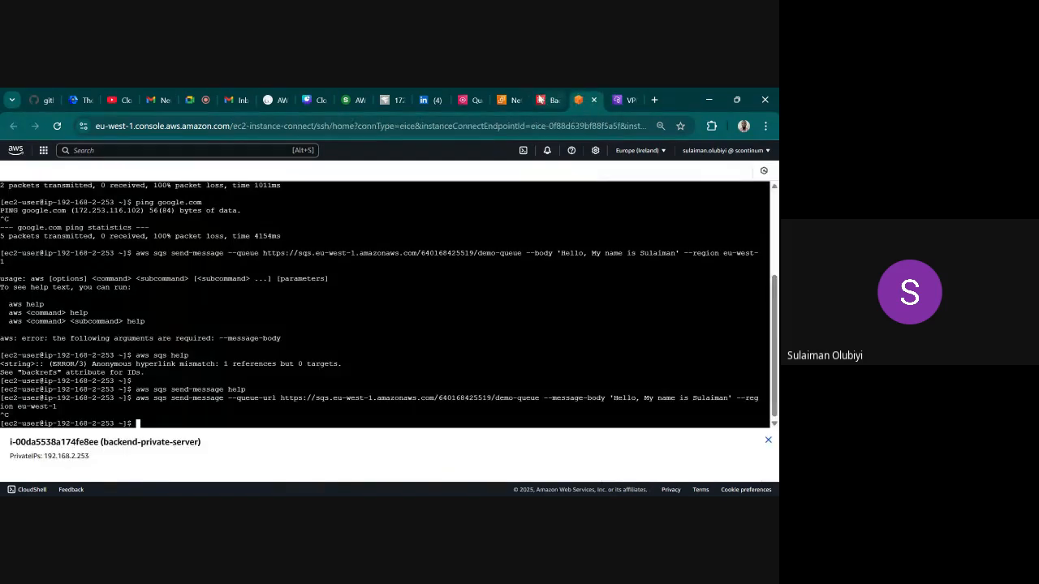
pyautogui.click(520, 99)
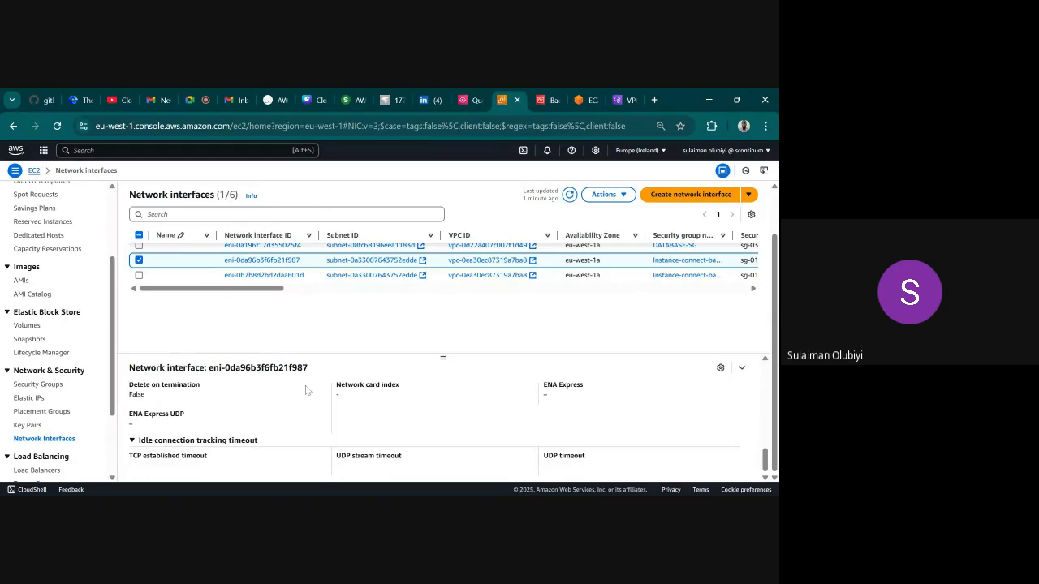
pyautogui.scroll(2, 312, 348)
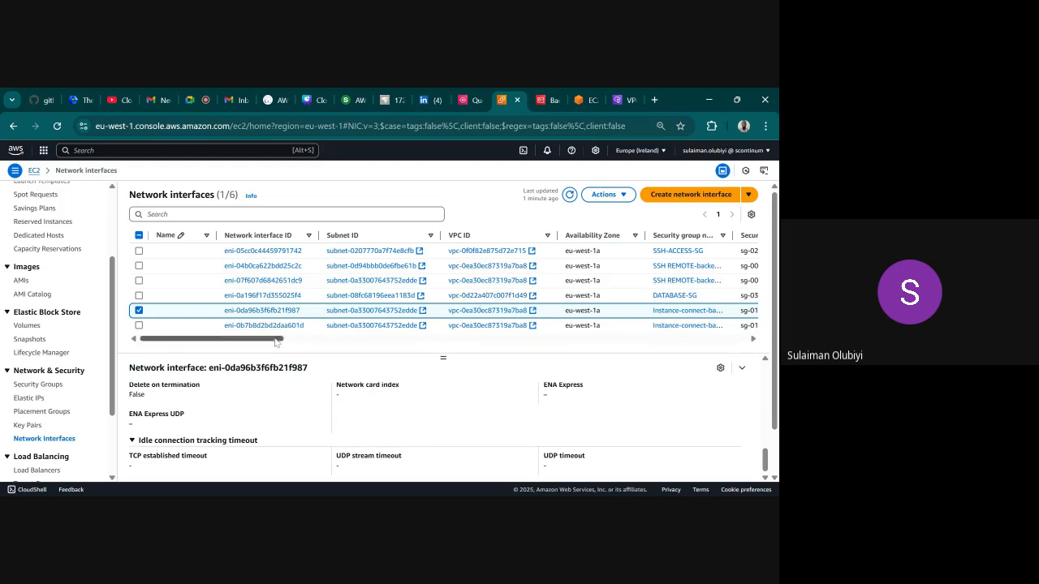
pyautogui.moveTo(274, 342); pyautogui.dragTo(380, 344)
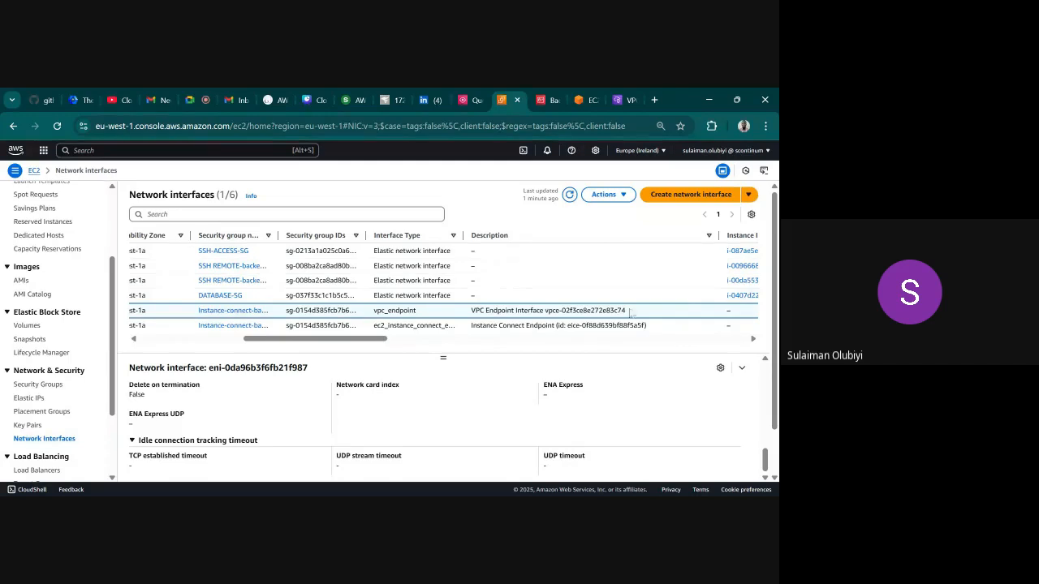
# Compare the backend-sqs-service endpoint's ID, details and DNS names with the description of the vpc_endpoint network interface.
pyautogui.click(625, 99)
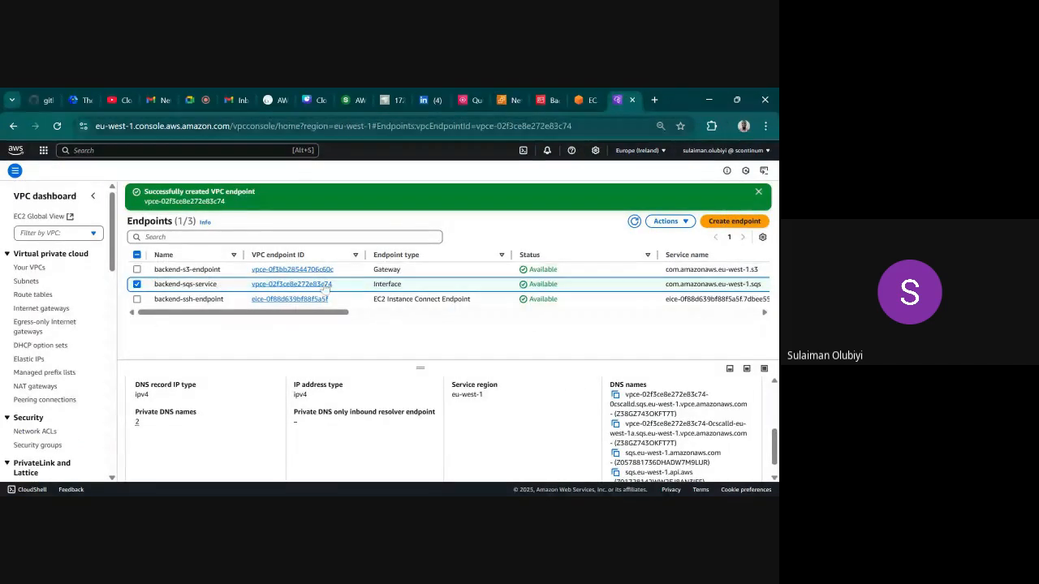
pyautogui.scroll(5, 286, 440)
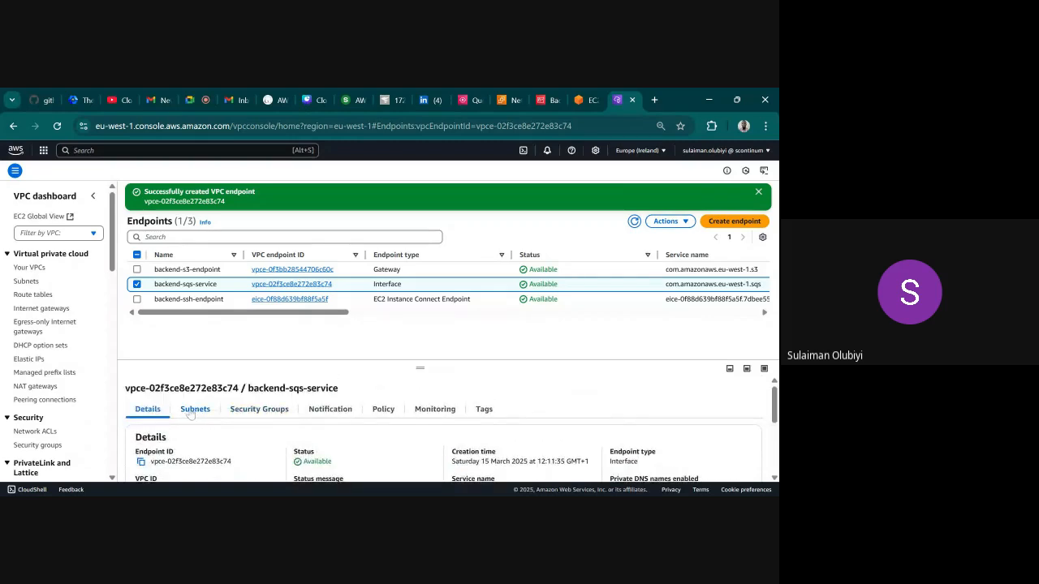
pyautogui.scroll(-2, 193, 416)
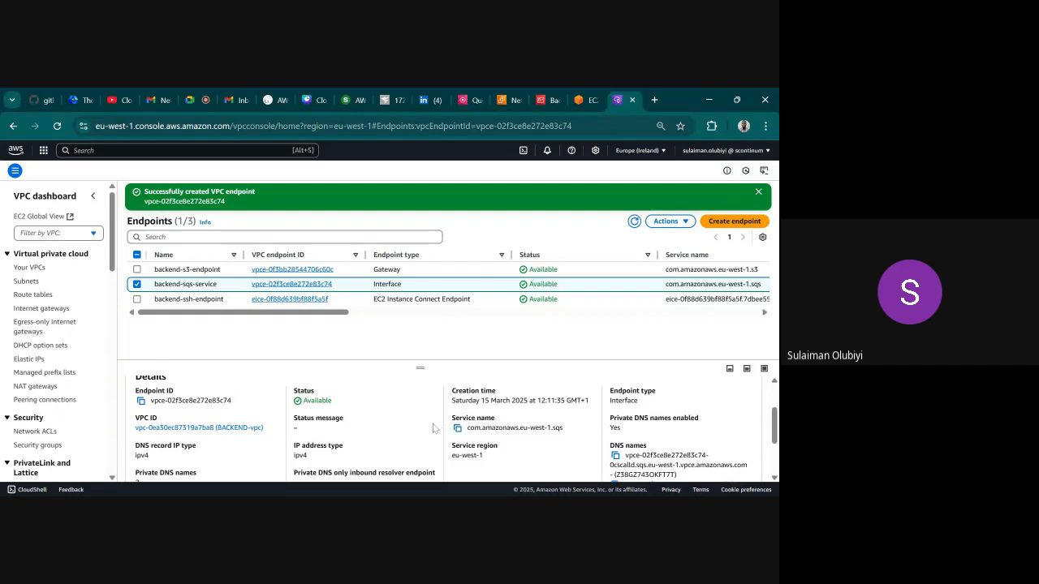
pyautogui.scroll(-3, 438, 436)
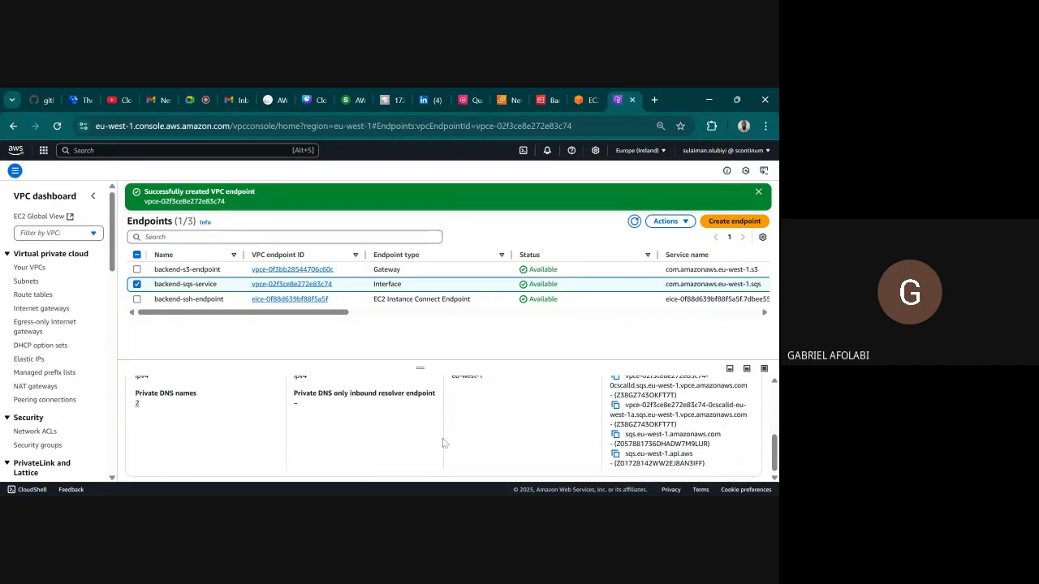
pyautogui.scroll(2, 438, 445)
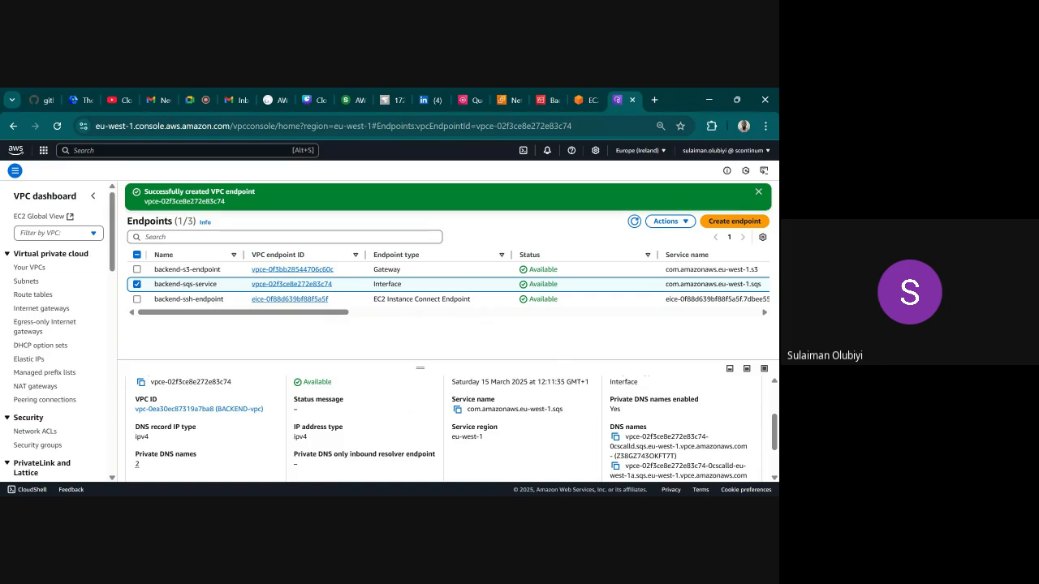
pyautogui.scroll(3, 363, 404)
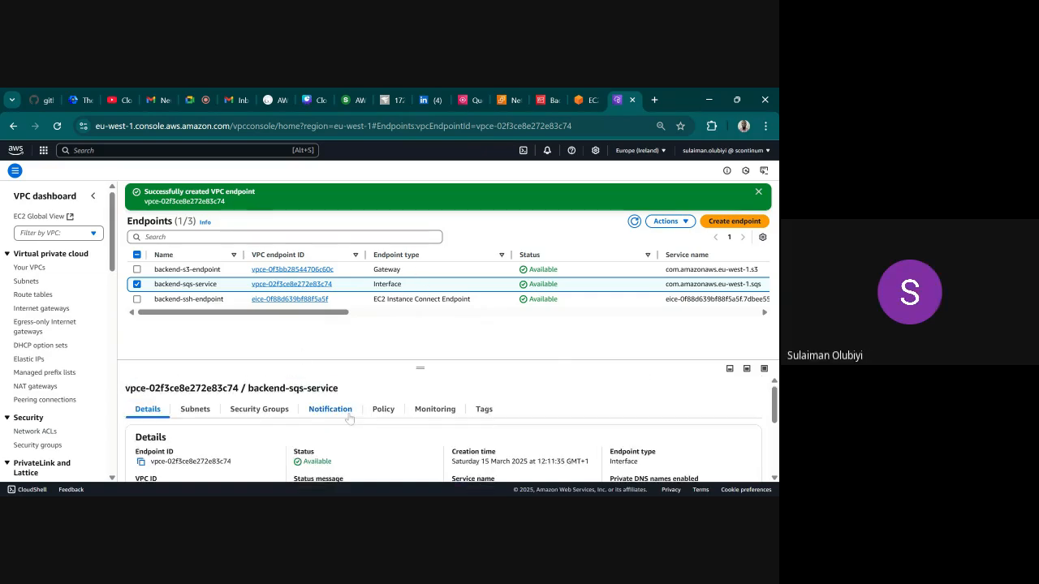
pyautogui.scroll(-2, 388, 428)
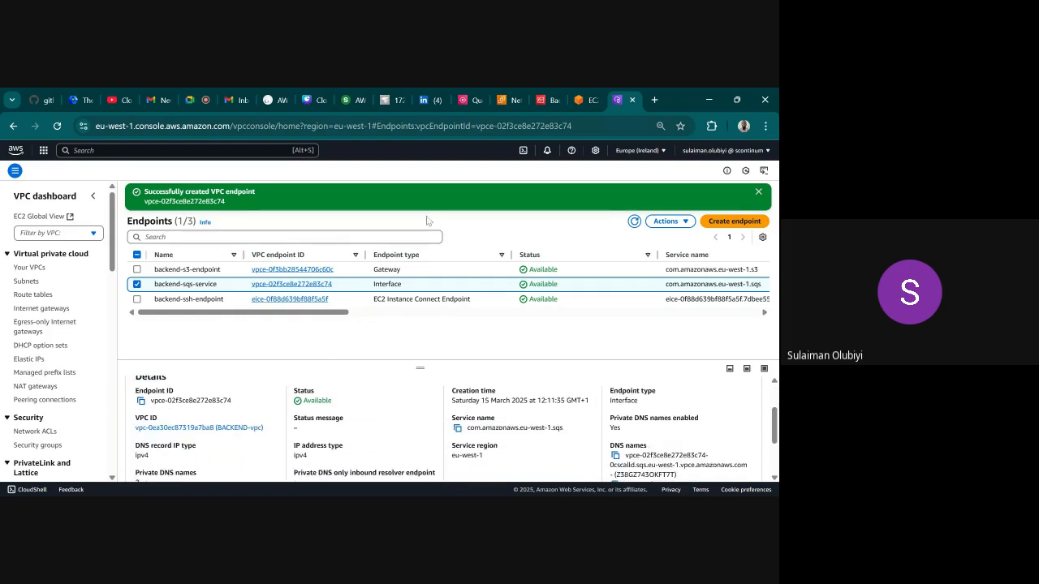
pyautogui.click(511, 100)
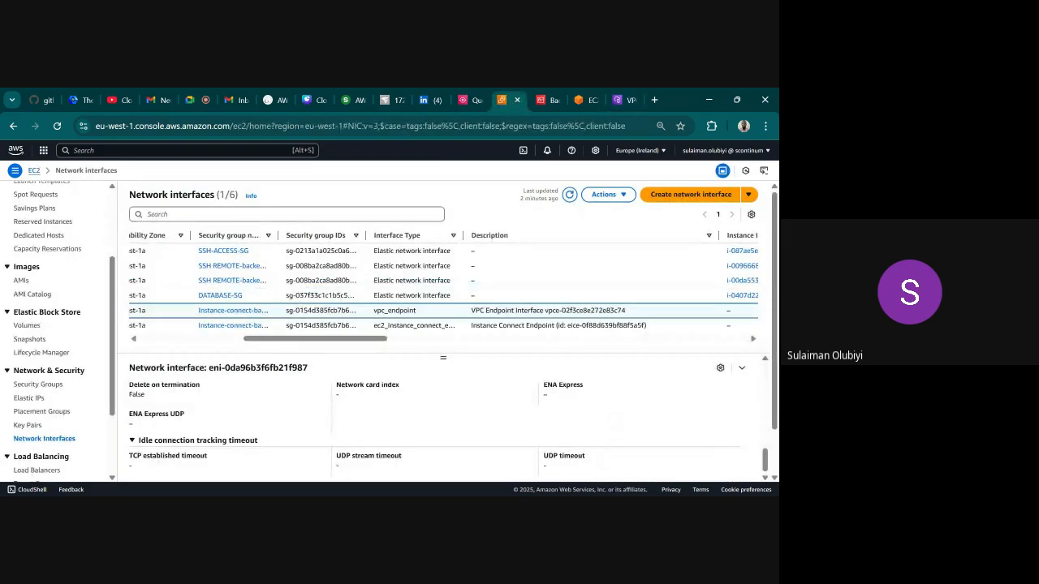
pyautogui.moveTo(627, 310); pyautogui.dragTo(476, 310)
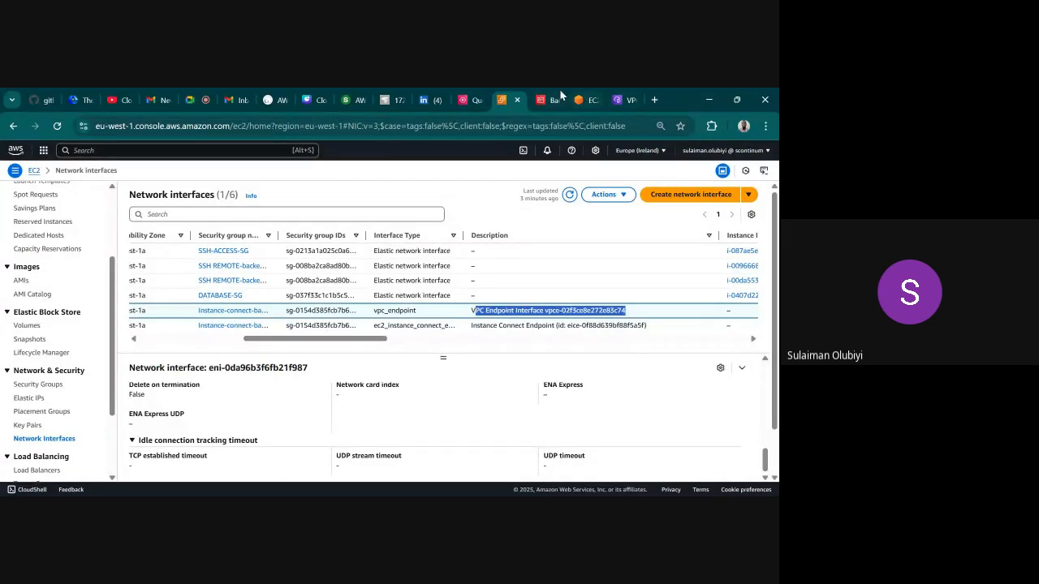
# Rerun the aws sqs send-message command for demo-queue with region eu-west-1 in the backend-private-server terminal.
pyautogui.click(590, 97)
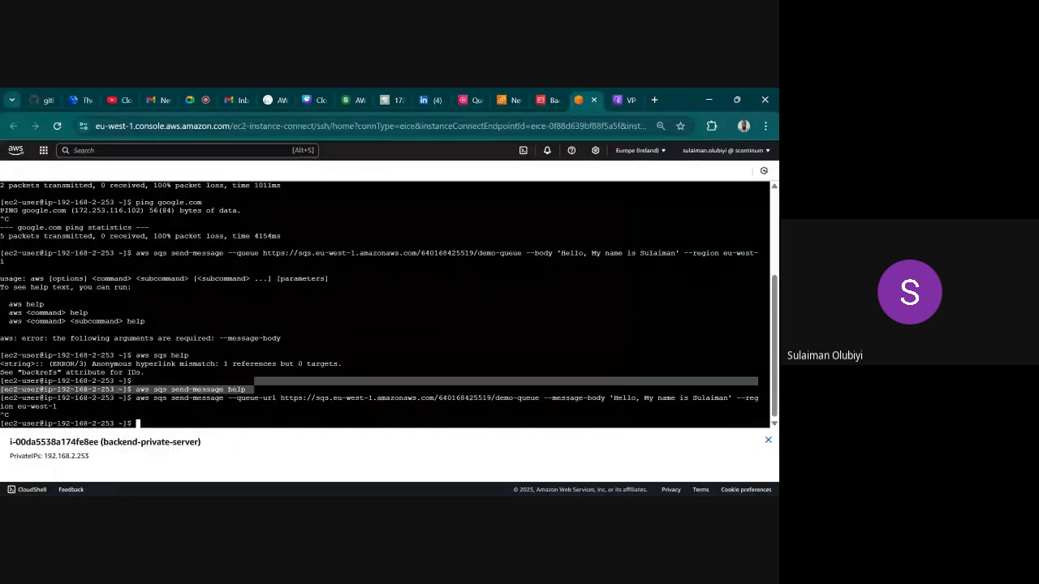
pyautogui.click(254, 390)
pyautogui.press('Up')
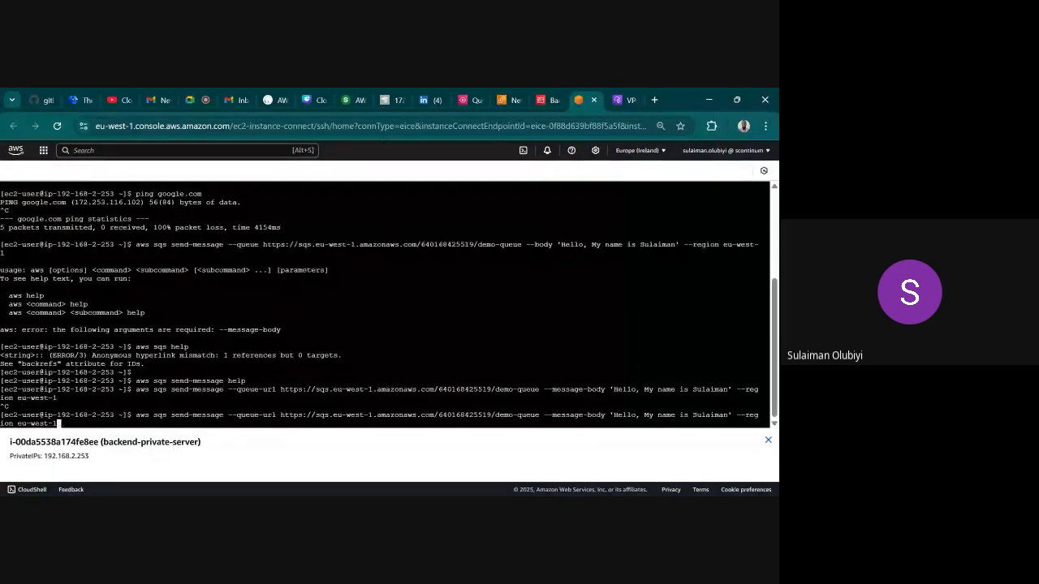
pyautogui.press('Return')
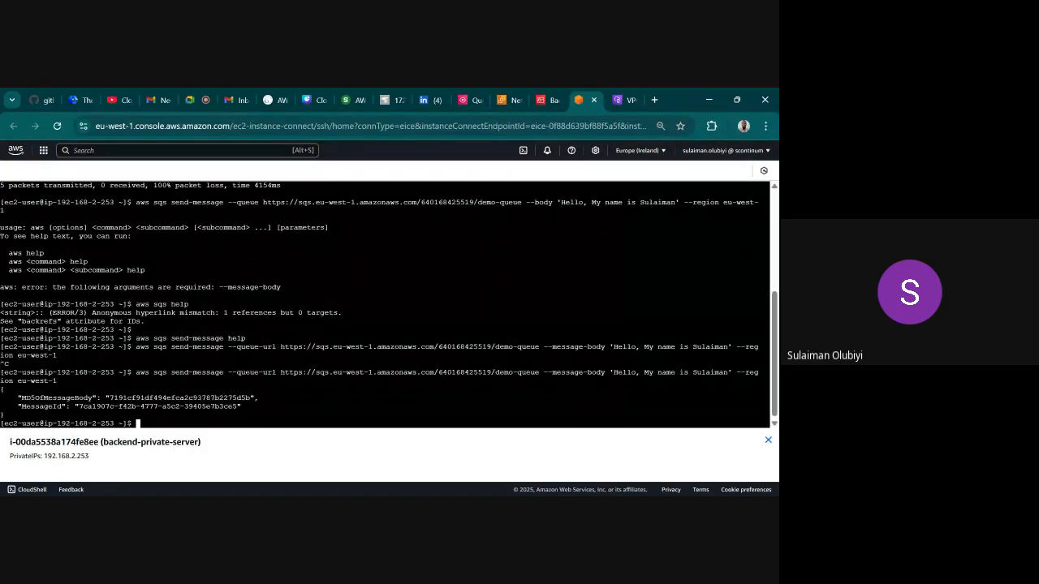
# Poll demo-queue for messages in Amazon SQS and read the body of the received message.
pyautogui.click(465, 100)
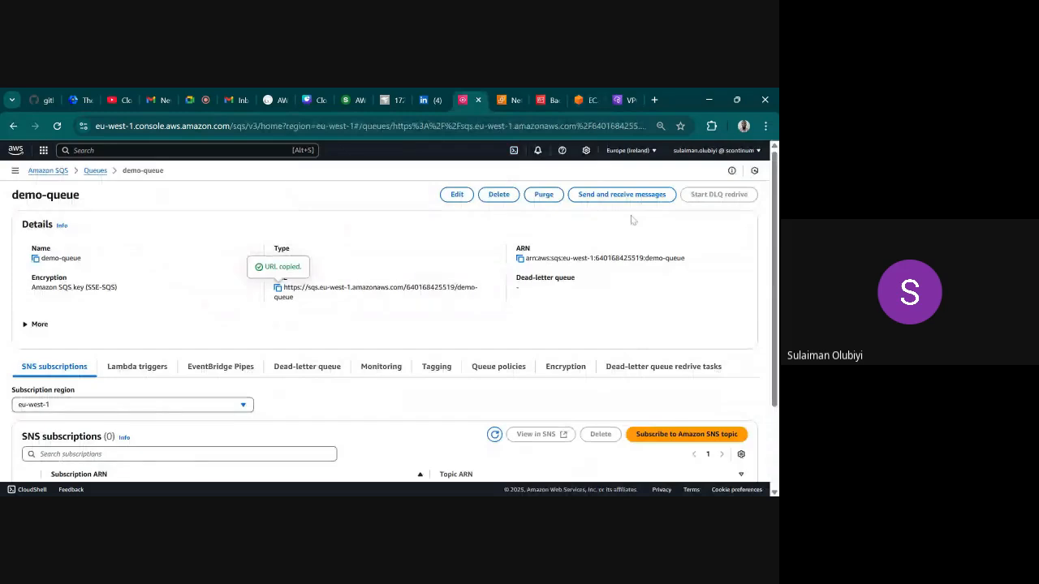
pyautogui.click(95, 171)
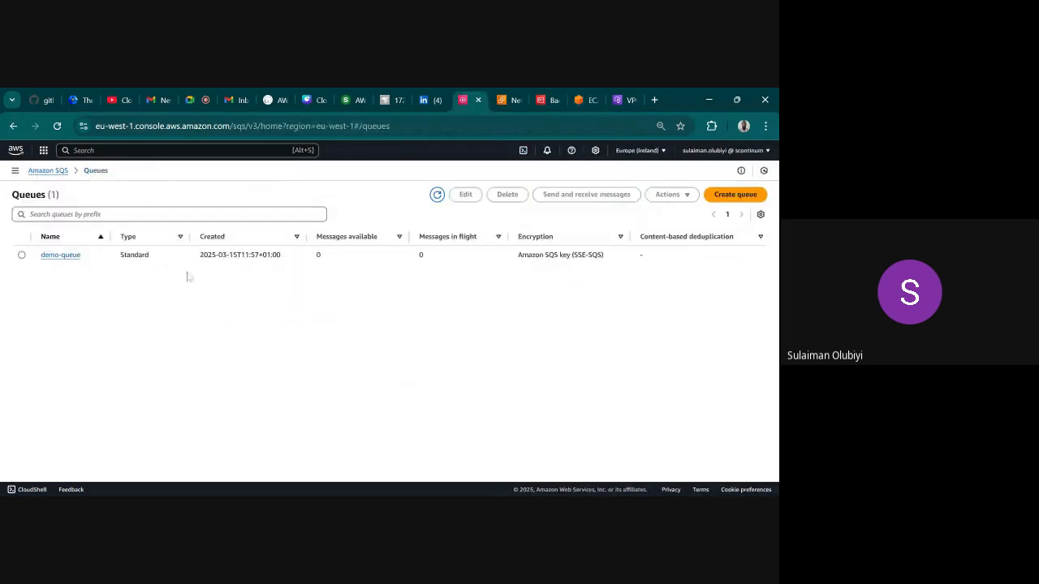
pyautogui.click(58, 257)
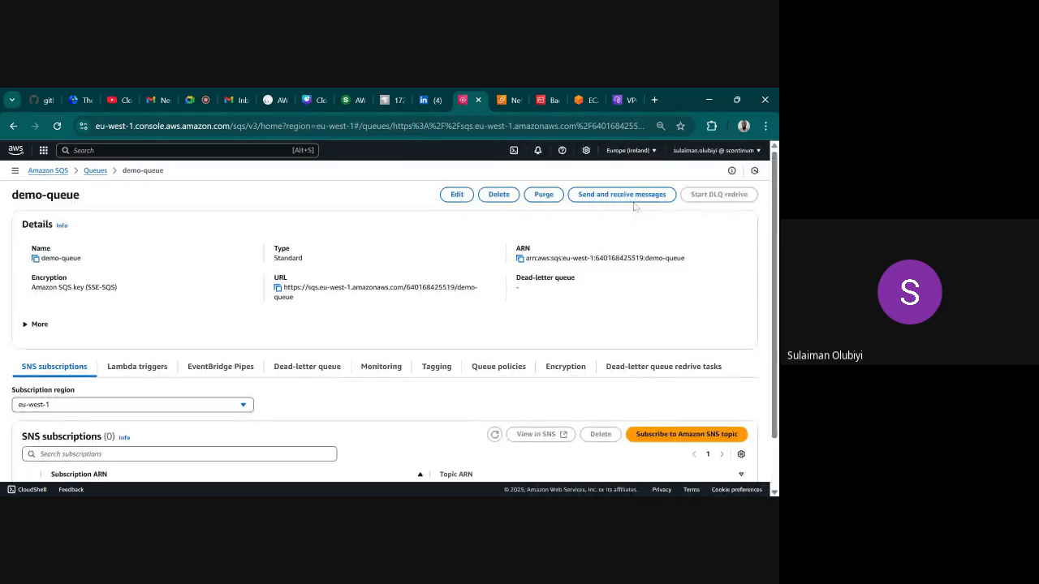
pyautogui.click(623, 193)
pyautogui.scroll(-3, 605, 300)
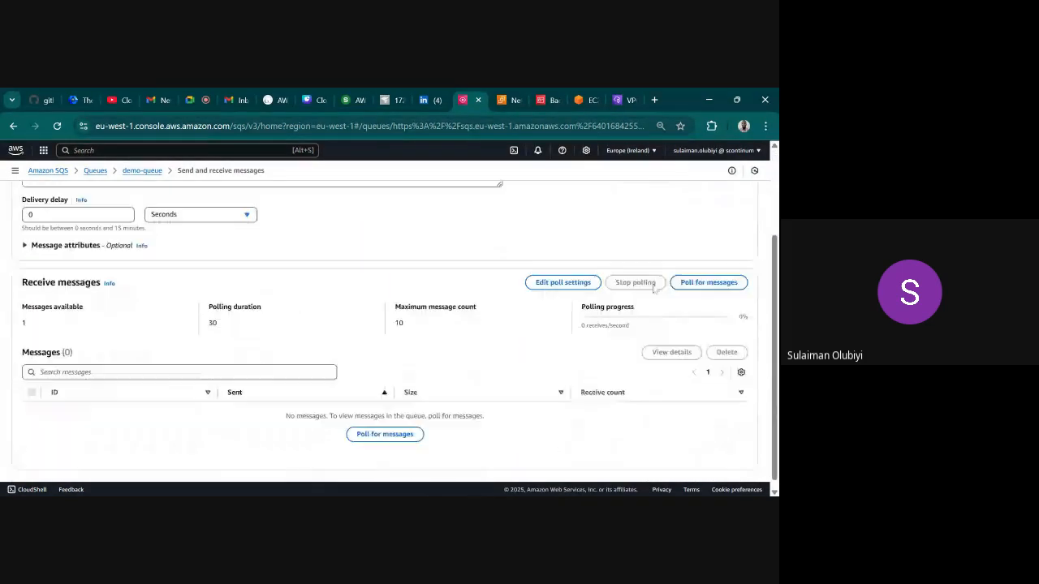
pyautogui.click(695, 287)
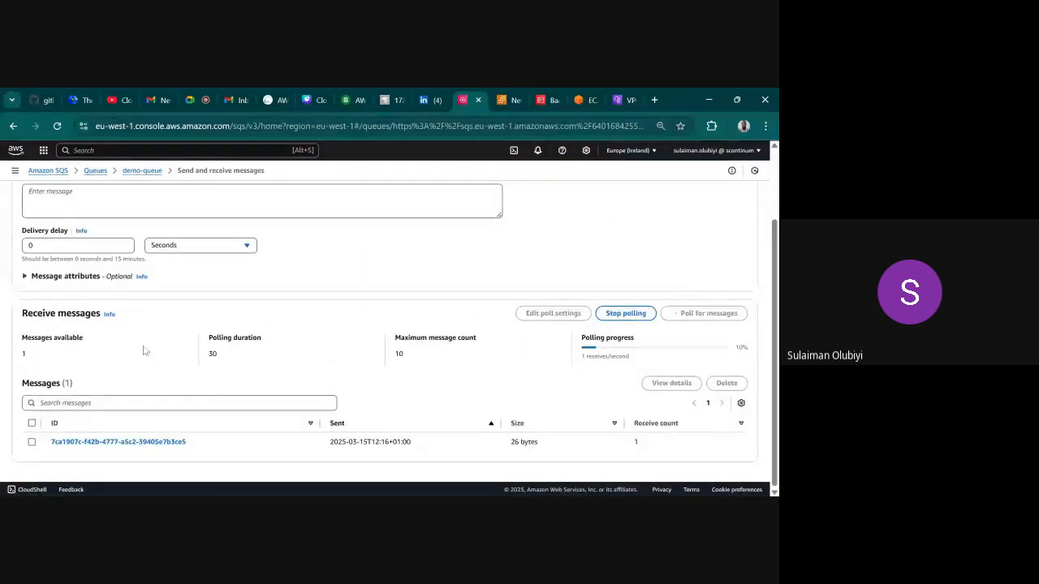
pyautogui.click(138, 443)
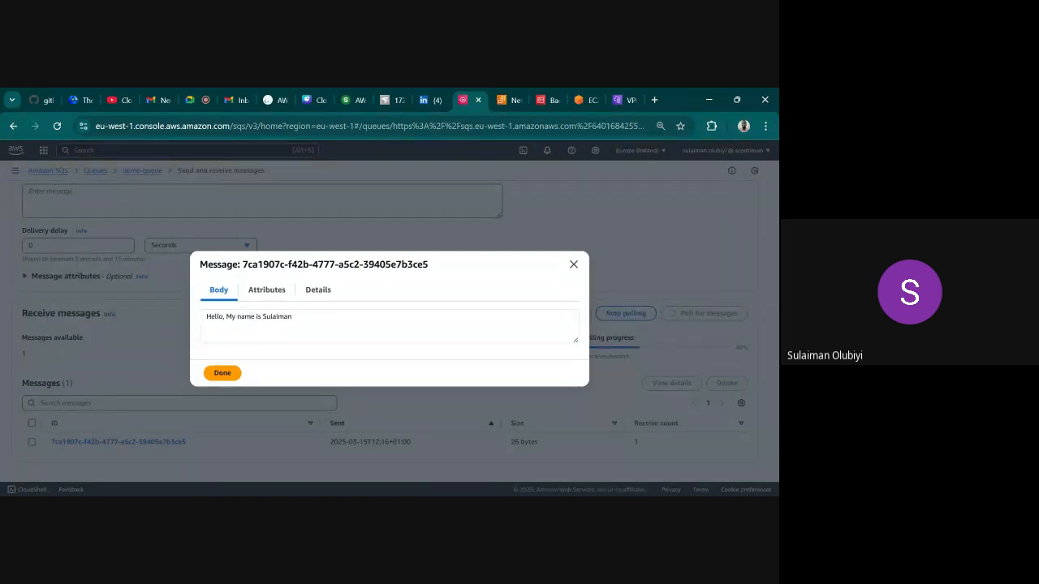
pyautogui.click(573, 264)
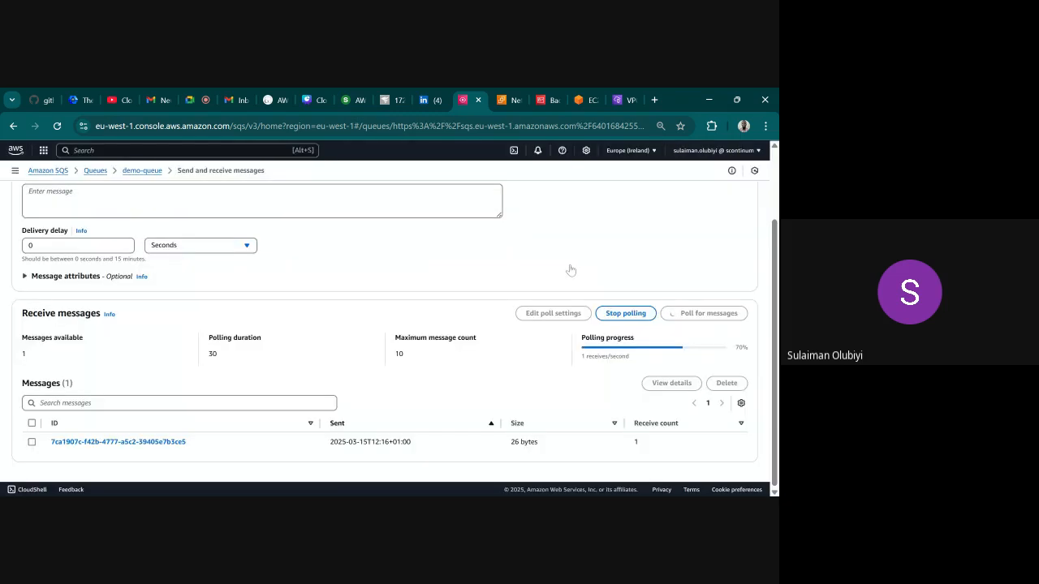
# Send 'Welcome to AWS Cloud series' to demo-queue from the backend-private-server terminal by rerunning the previous aws sqs send-message command with this new message body.
pyautogui.click(547, 98)
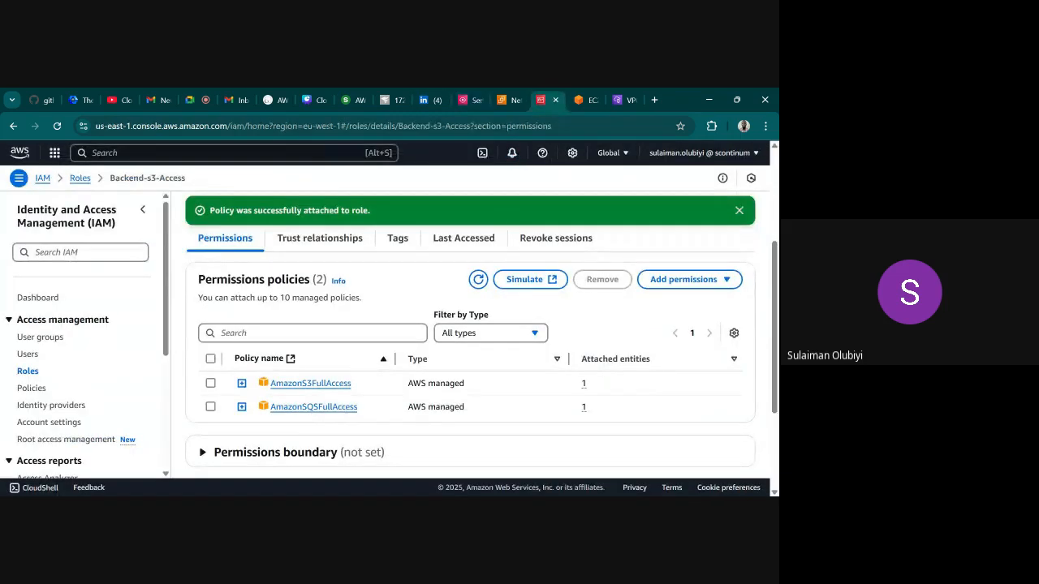
pyautogui.hotkey('ctrl', 'Tab')
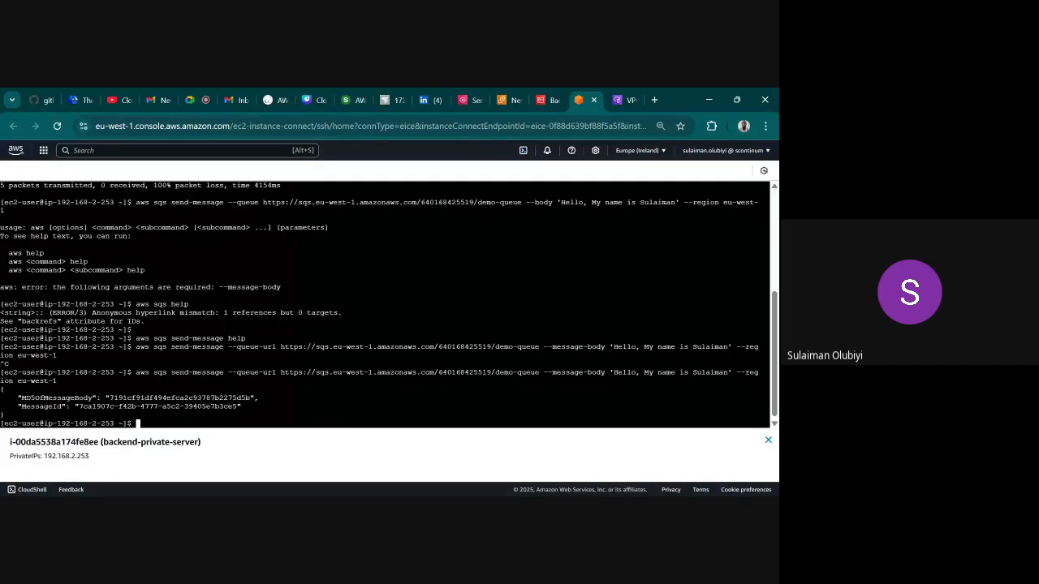
pyautogui.press('Up')
pyautogui.press('Left')
pyautogui.press('Left')
pyautogui.press('Left')
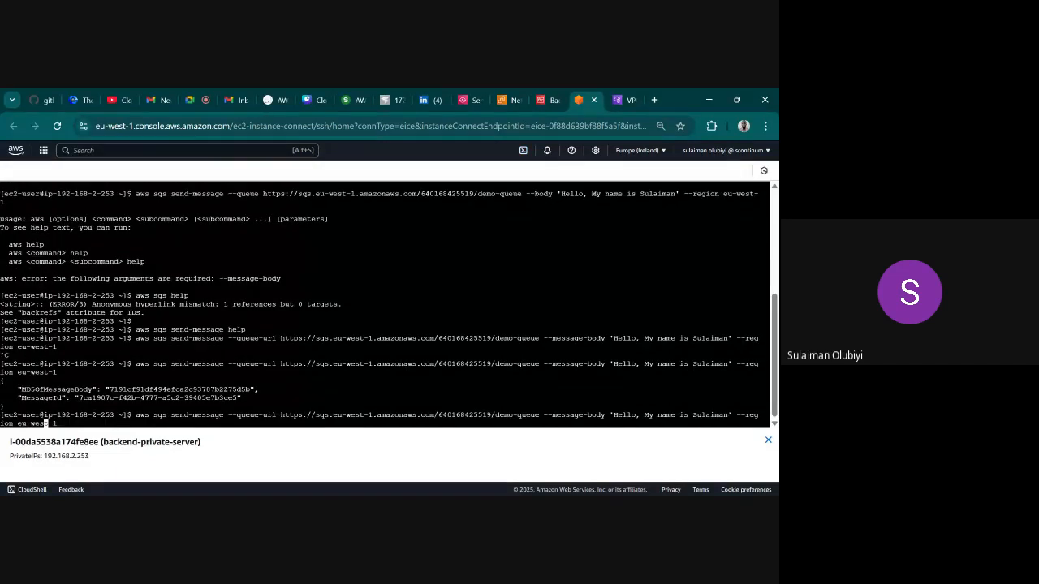
pyautogui.press('Left')
pyautogui.press('Left')
pyautogui.press('Left')
pyautogui.press('Left')
pyautogui.press('Left')
pyautogui.press('Left')
pyautogui.press('Left')
pyautogui.press('Left')
pyautogui.press('Left')
pyautogui.press('Left')
pyautogui.press('Left')
pyautogui.press('Left')
pyautogui.press('Left')
pyautogui.press('Left')
pyautogui.press('Left')
pyautogui.press('Left')
pyautogui.press('Left')
pyautogui.press('Left')
pyautogui.press('Left')
pyautogui.press('Left')
pyautogui.press('Right')
pyautogui.press('Right')
pyautogui.press('Right')
pyautogui.press('Right')
pyautogui.press('Right')
pyautogui.press('Right')
pyautogui.press('Right')
pyautogui.press('Right')
pyautogui.press('Right')
pyautogui.press('Right')
pyautogui.press('Right')
pyautogui.press('Right')
pyautogui.press('Right')
pyautogui.press('BackSpace')
pyautogui.press('BackSpace')
pyautogui.press('BackSpace')
pyautogui.press('BackSpace')
pyautogui.press('BackSpace')
pyautogui.press('BackSpace')
pyautogui.press('BackSpace')
pyautogui.press('BackSpace')
pyautogui.press('BackSpace')
pyautogui.press('BackSpace')
pyautogui.press('BackSpace')
pyautogui.press('BackSpace')
pyautogui.press('BackSpace')
pyautogui.press('BackSpace')
pyautogui.press('BackSpace')
pyautogui.press('BackSpace')
pyautogui.press('BackSpace')
pyautogui.press('BackSpace')
pyautogui.press('BackSpace')
pyautogui.press('BackSpace')
pyautogui.press('BackSpace')
pyautogui.press('BackSpace')
pyautogui.press('BackSpace')
pyautogui.press('BackSpace')
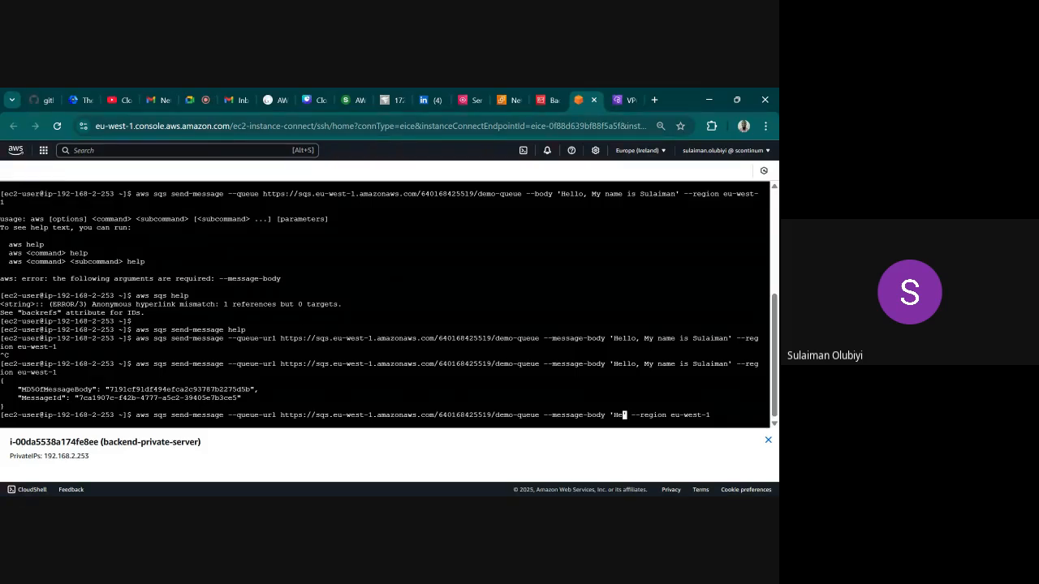
pyautogui.press('BackSpace')
pyautogui.press('BackSpace')
pyautogui.write('Welcome')
pyautogui.write(' to ')
pyautogui.write('AWS ')
pyautogui.write('Cloud ser')
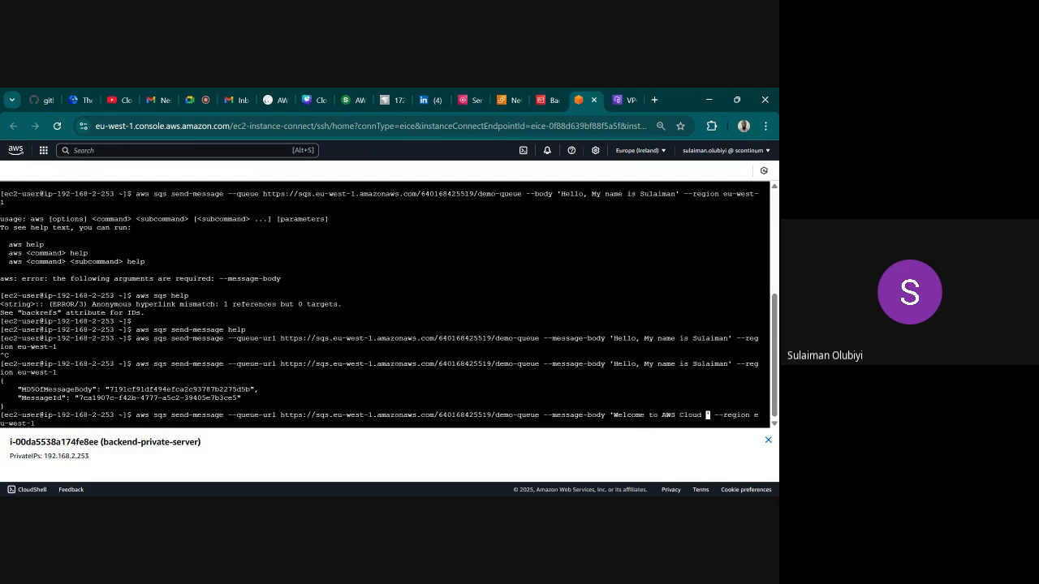
pyautogui.write('ies')
pyautogui.press('Return')
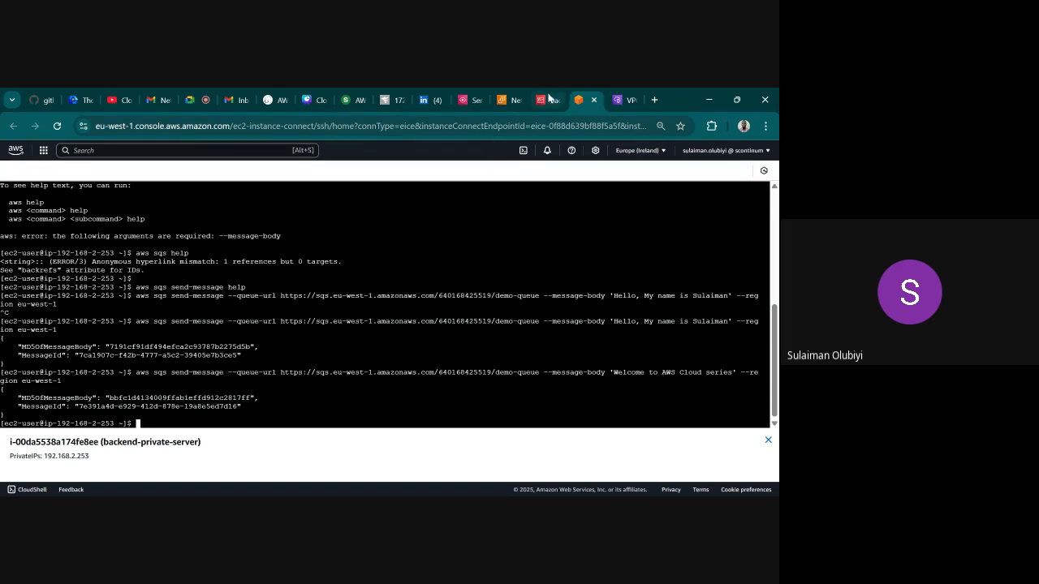
# Reopen demo-queue's send and receive page, poll for messages again, and read the body of the newest message.
pyautogui.hotkey('ctrl', 'Tab')
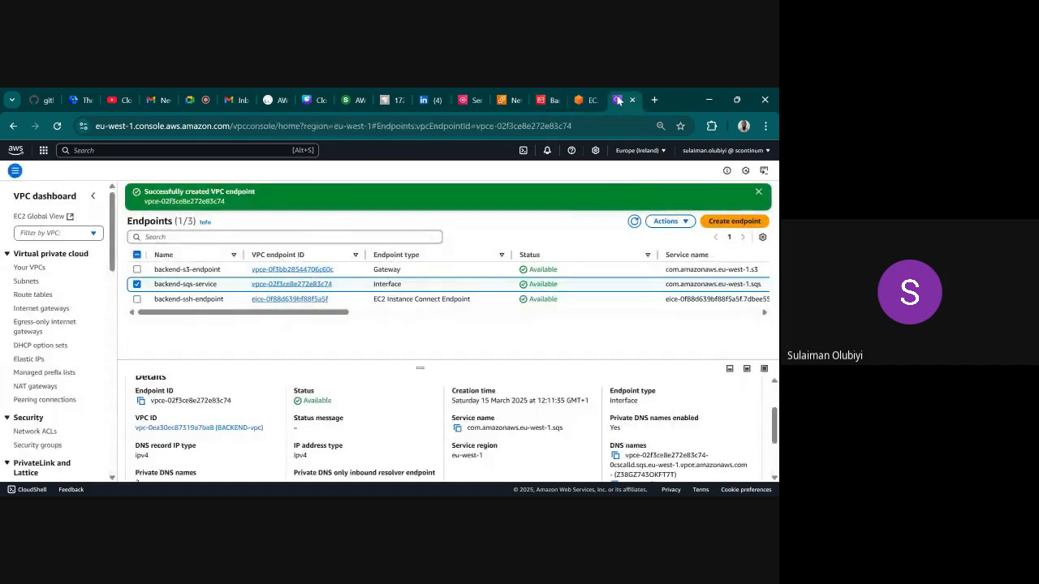
pyautogui.click(475, 101)
pyautogui.scroll(3, 541, 228)
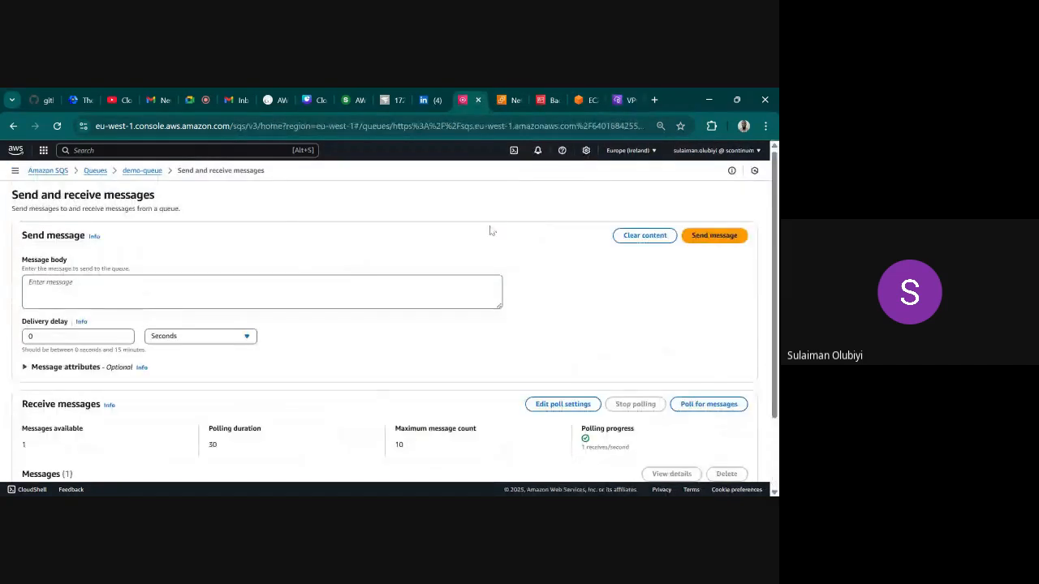
pyautogui.click(154, 171)
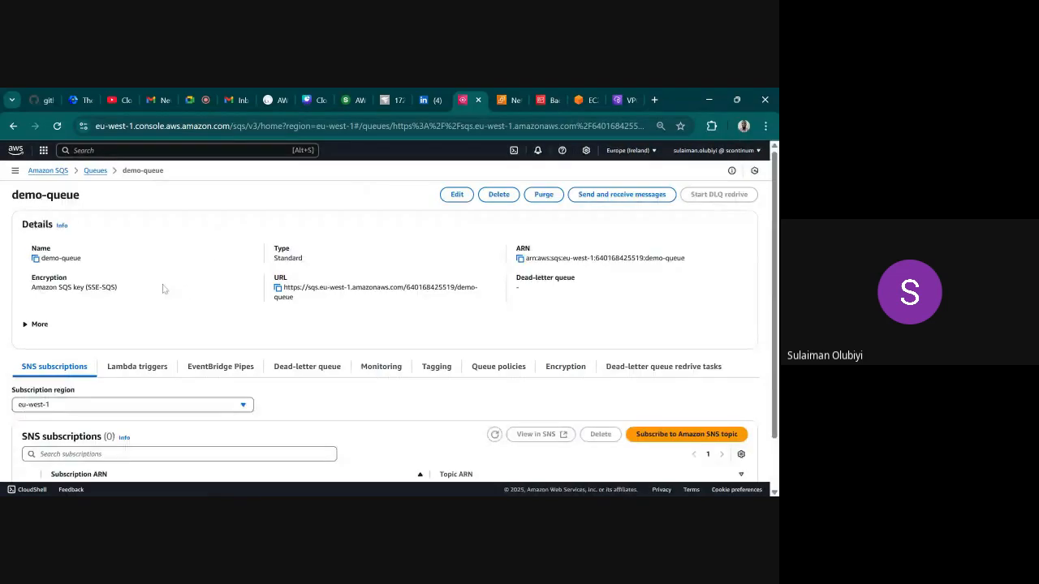
pyautogui.click(621, 195)
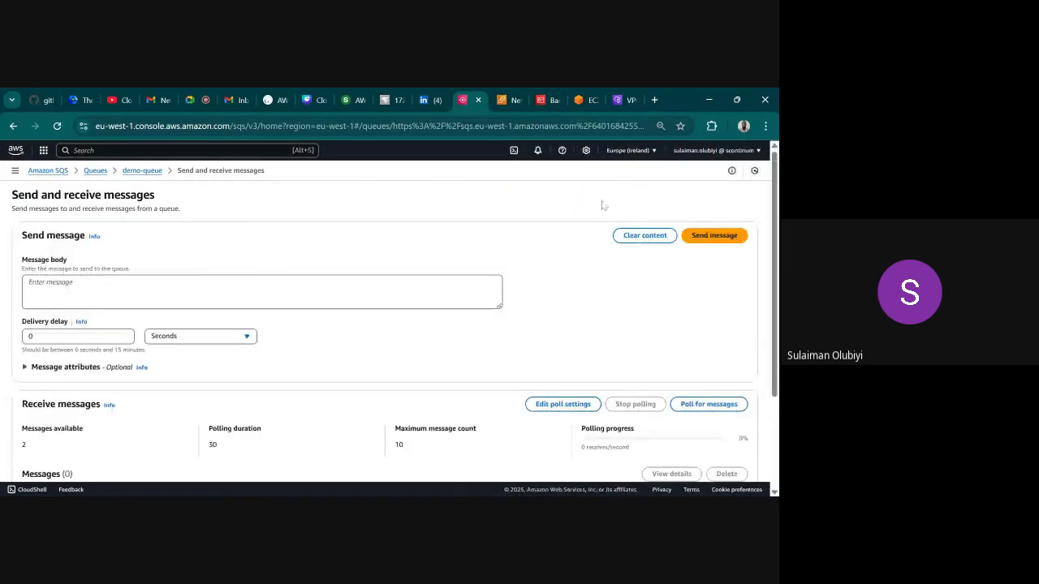
pyautogui.scroll(-1, 637, 359)
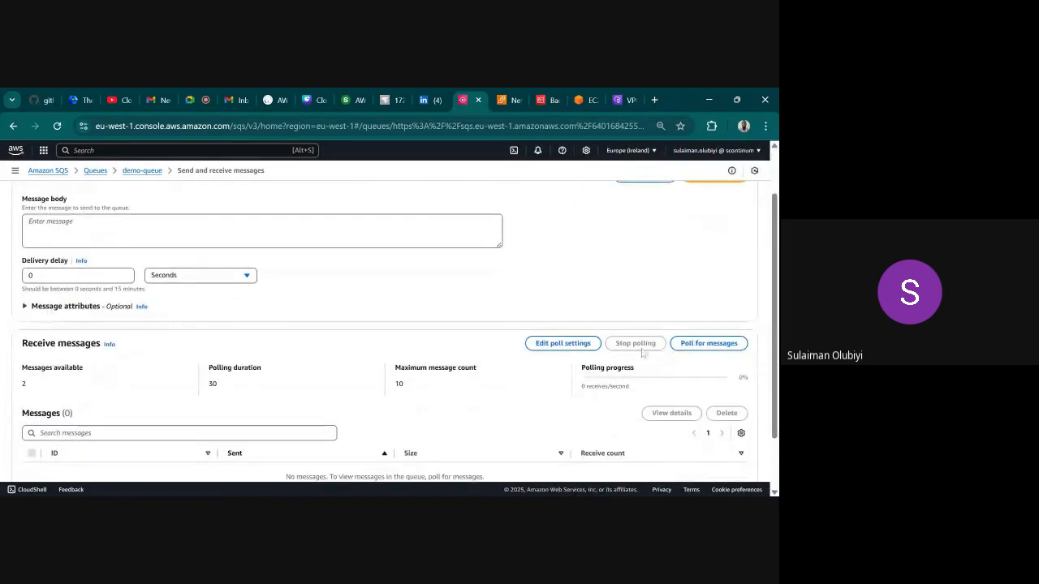
pyautogui.click(708, 344)
pyautogui.scroll(-1, 446, 344)
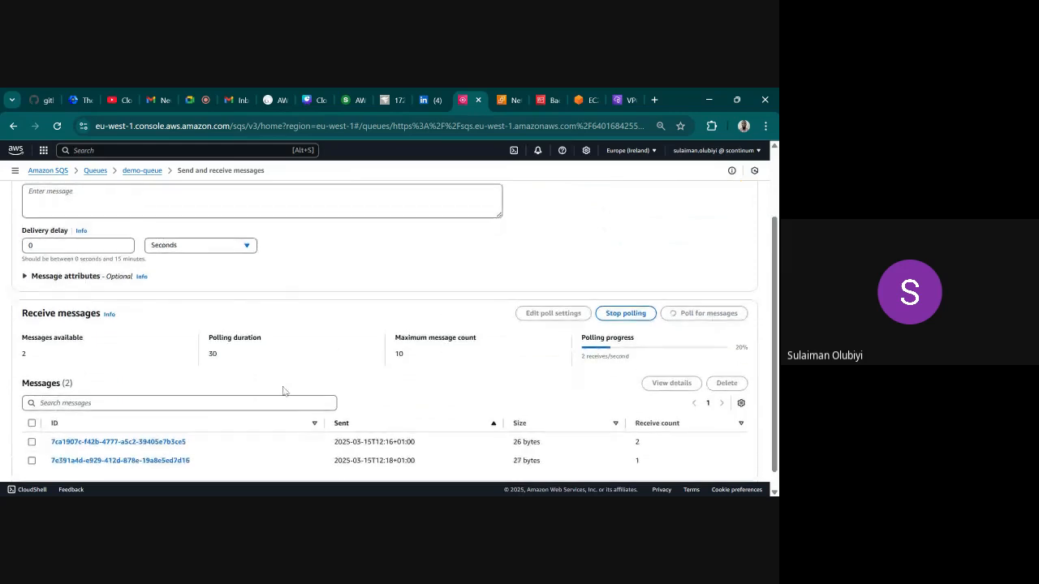
pyautogui.scroll(-1, 479, 432)
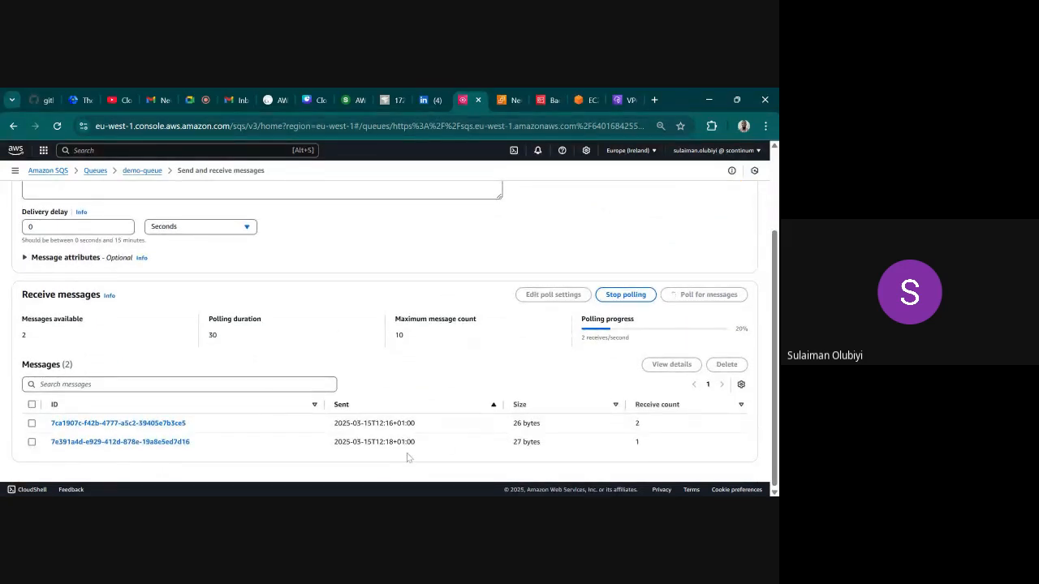
pyautogui.click(80, 445)
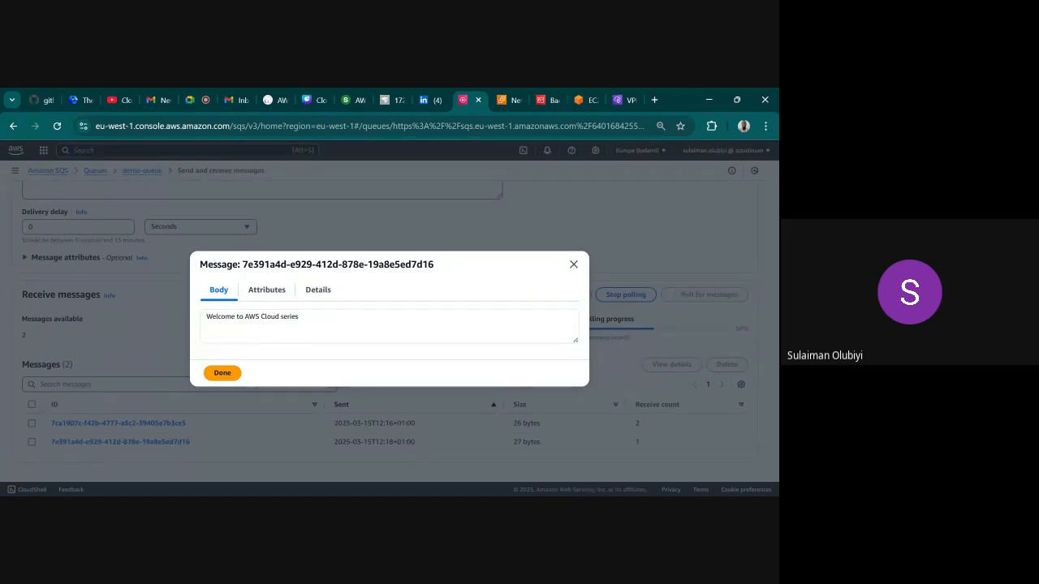
pyautogui.click(573, 264)
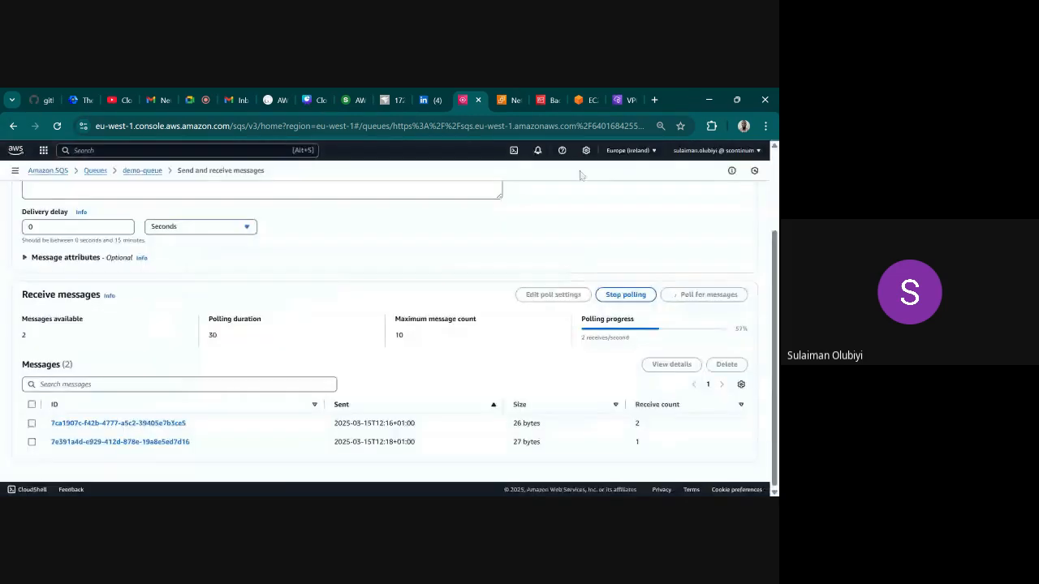
# Review the send-message output in the backend-private-server terminal and switch to the Google Meet call.
pyautogui.click(542, 100)
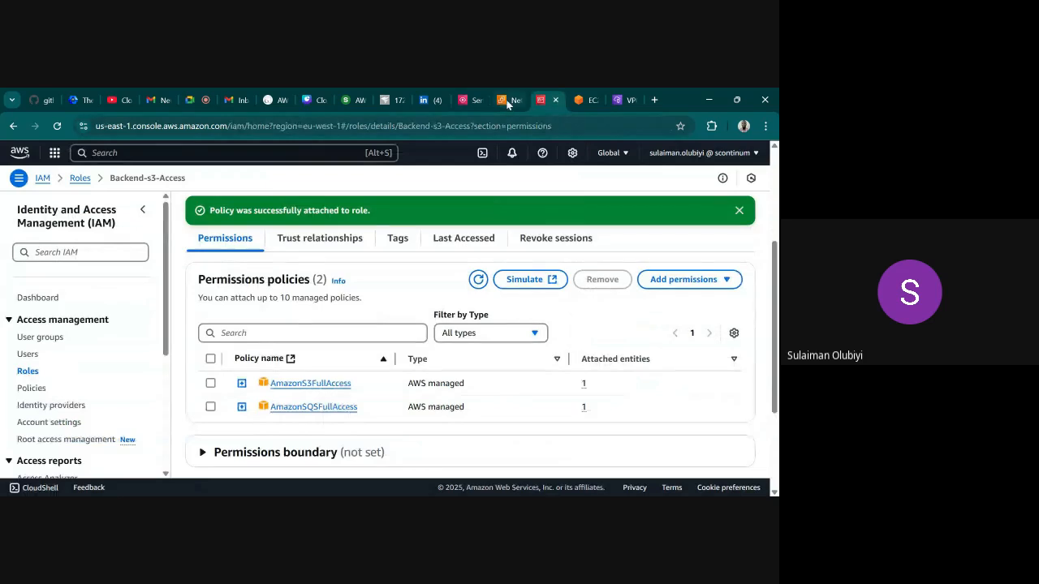
pyautogui.click(583, 100)
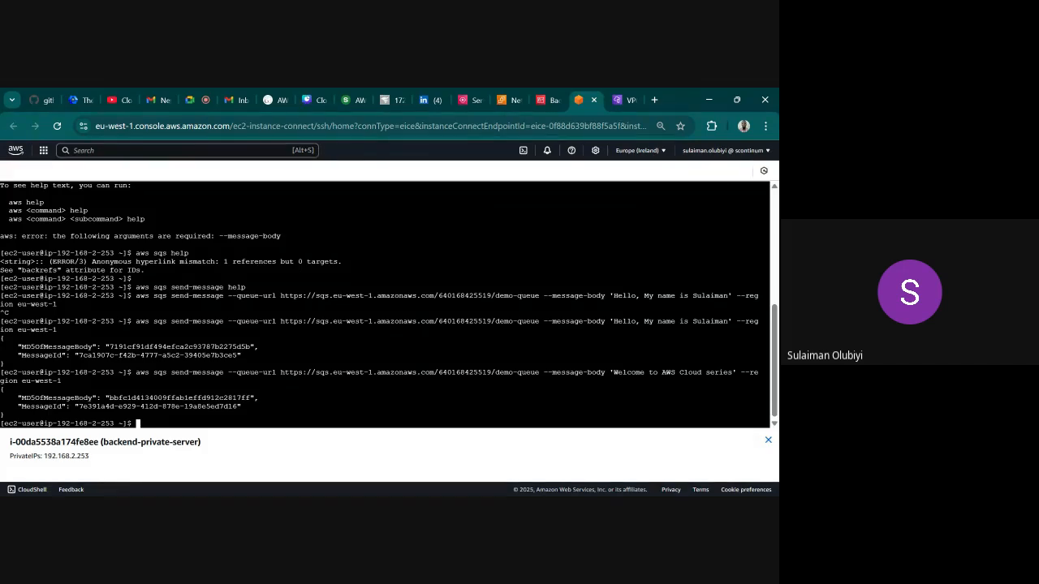
pyautogui.click(204, 99)
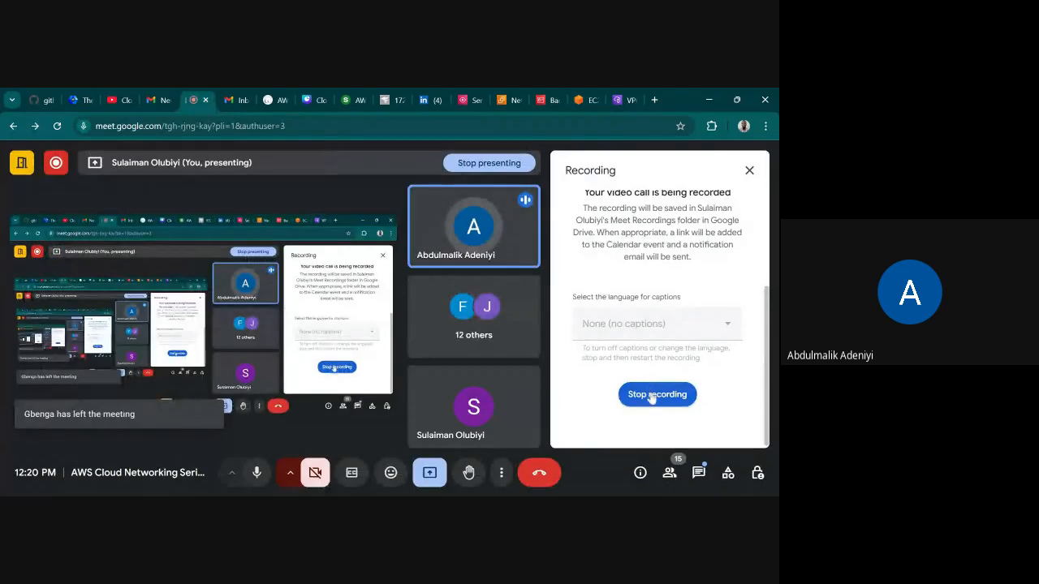